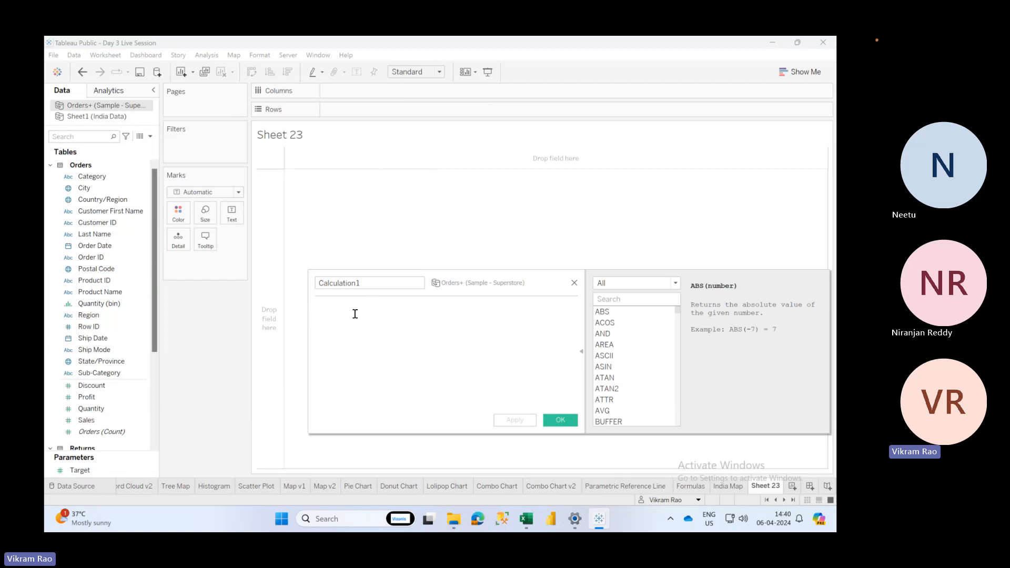
Define the calculated field as [Sales]*[Quantity], name it Total Invoice Amount, and apply it
type("[Sales]*[Quantity]")
left_click(371, 284)
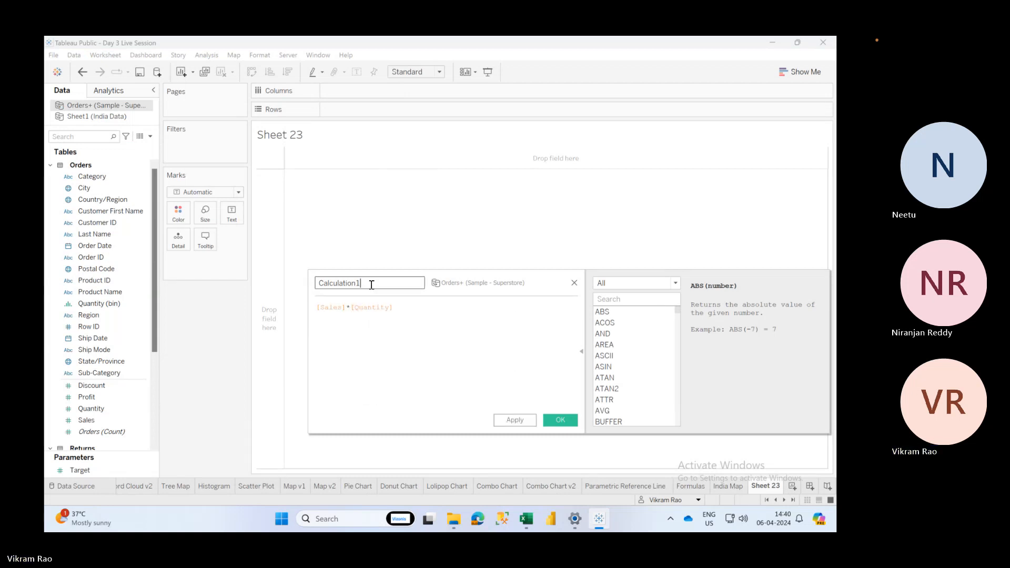
key("ctrl+a")
type("Total In")
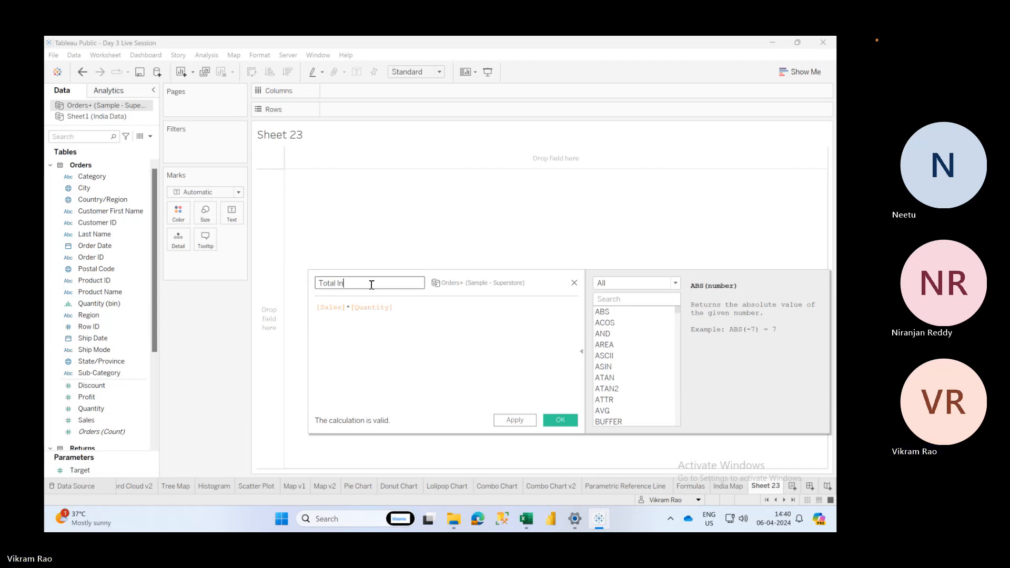
type("voice Amount")
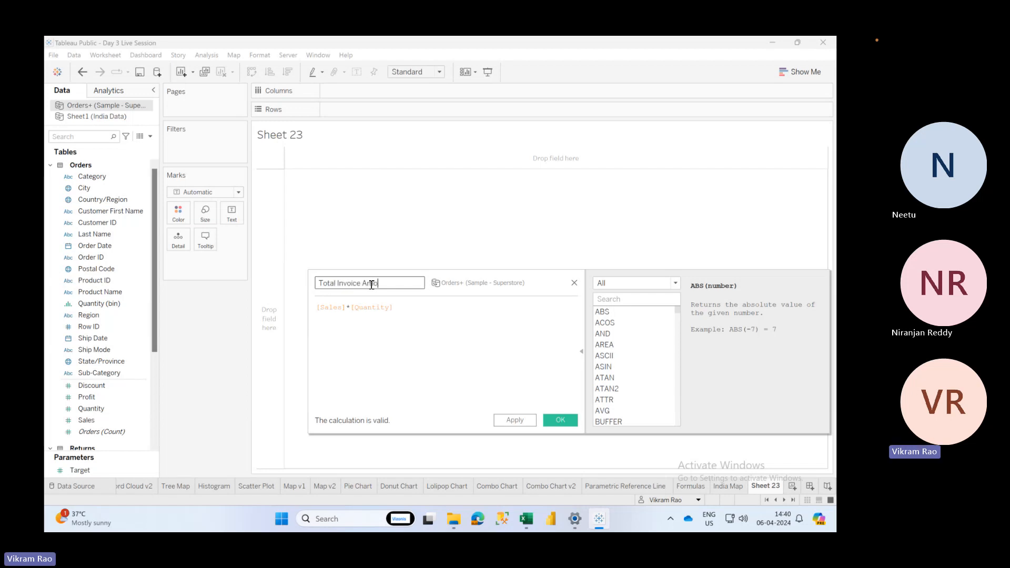
left_click(515, 421)
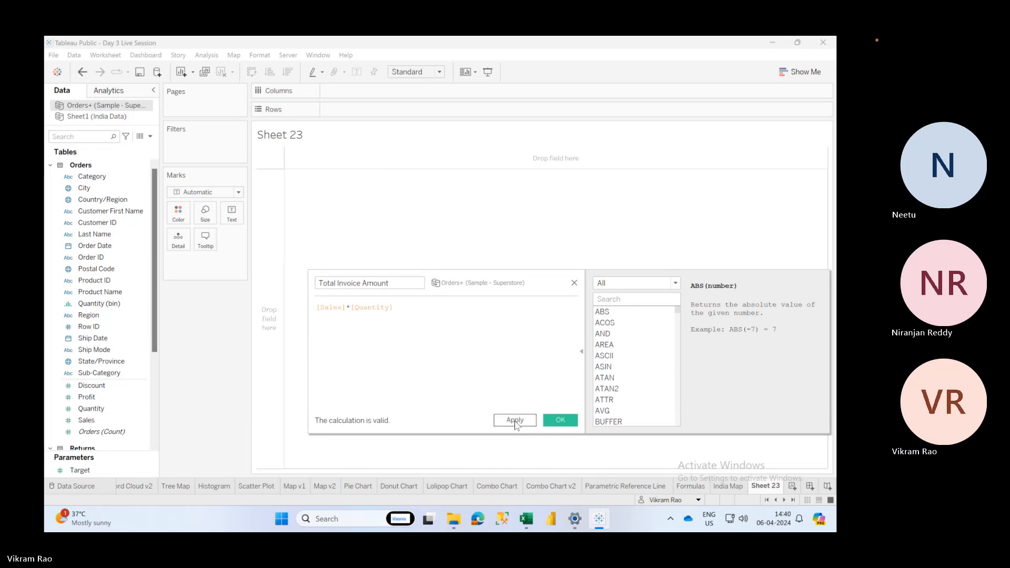
Try to wrap the Sales and Quantity fields in SUM in the Total Invoice Amount formula
left_click(332, 307)
left_click_drag(332, 307, 388, 312)
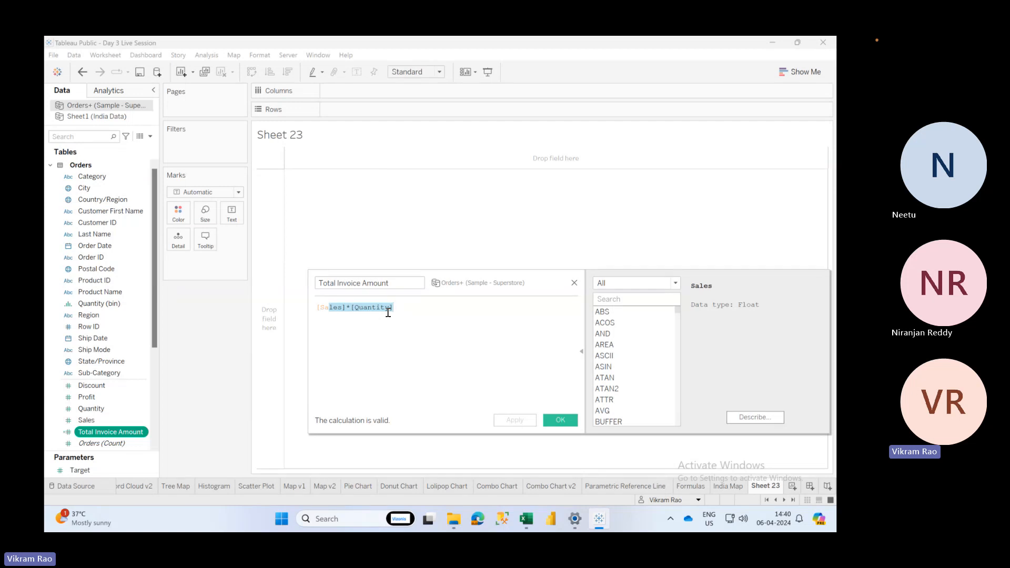
left_click(371, 316)
left_click_drag(327, 307, 385, 309)
left_click(316, 309)
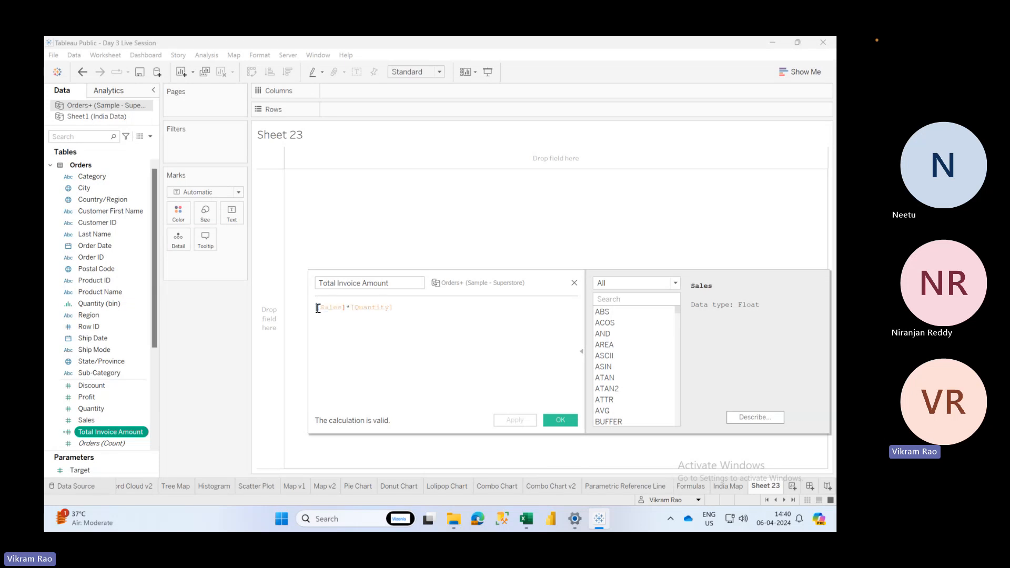
type("SUM(")
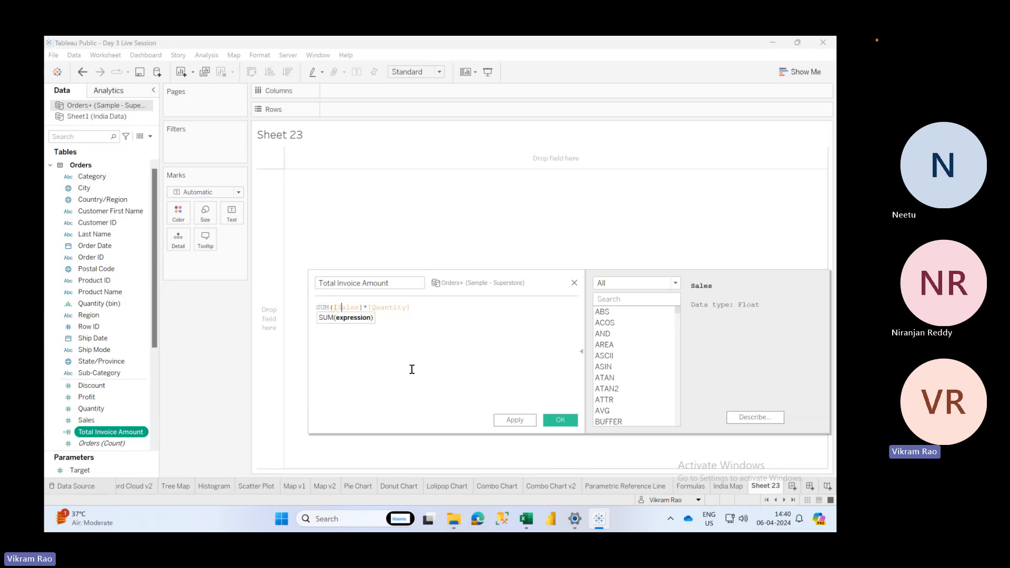
key("Right")
key("Right")
key("Right")
key("Right")
key("Right")
type(")")
key("Right")
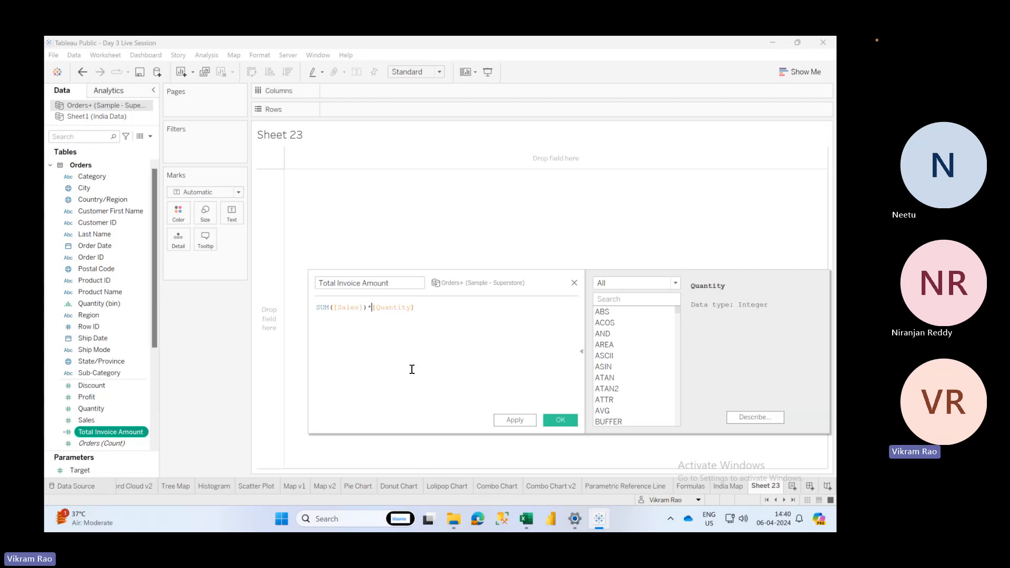
type("SUM")
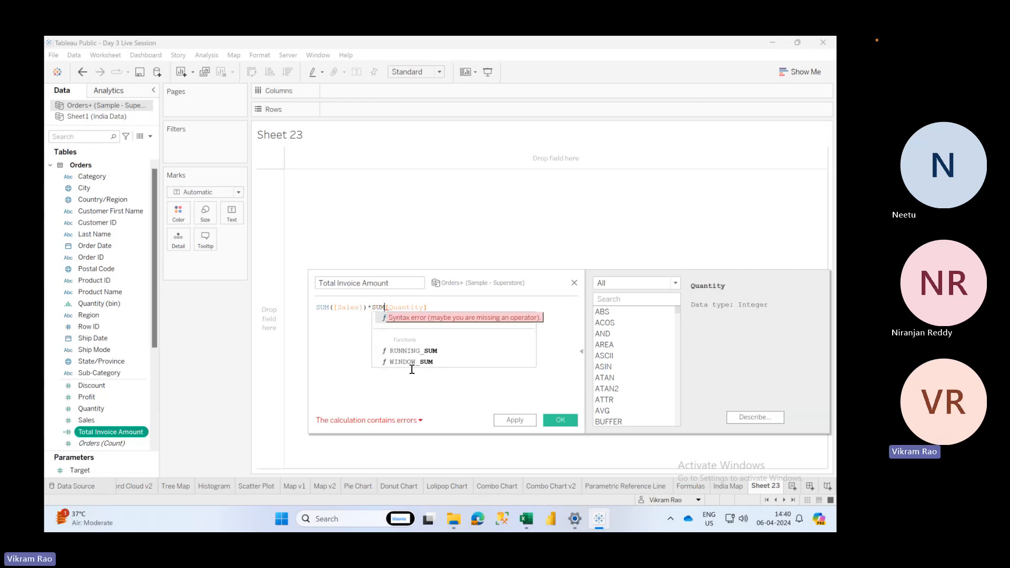
Remove the SUM functions so the formula reads [Sales]*[Quantity], and save the Total Invoice Amount calculation
left_click_drag(320, 307, 346, 307)
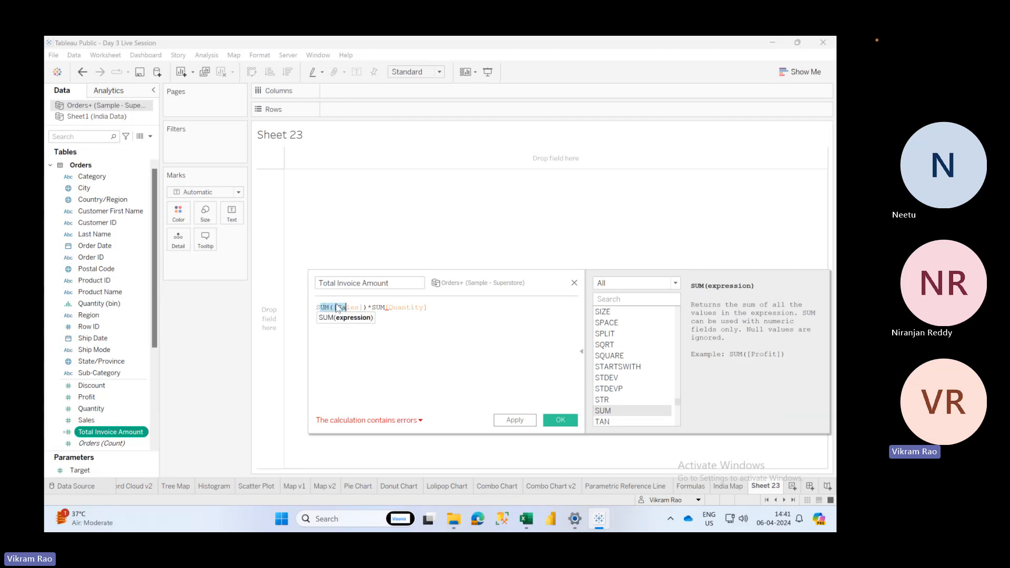
left_click(337, 307)
key("BackSpace")
key("BackSpace")
key("BackSpace")
key("BackSpace")
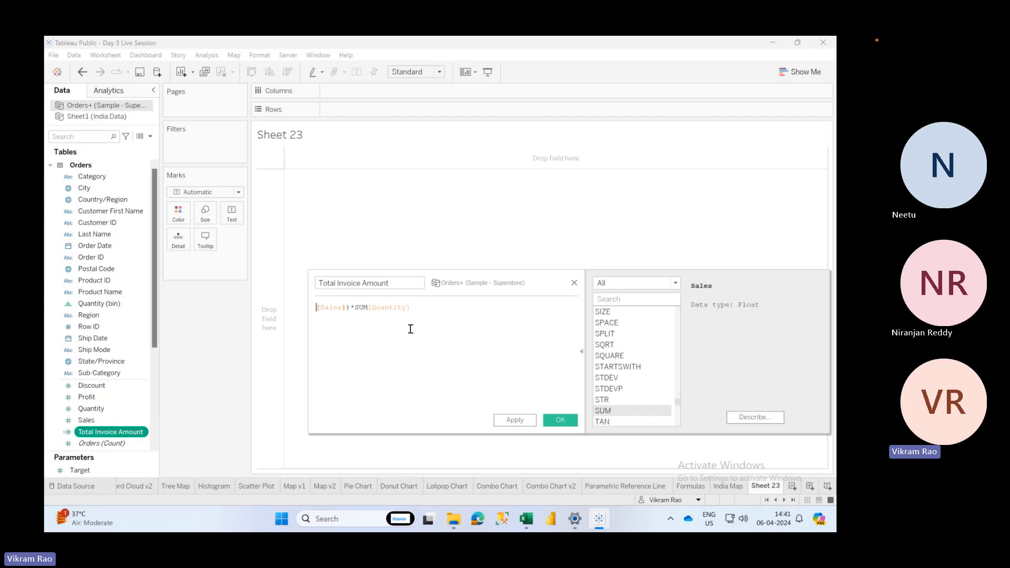
left_click(352, 308)
key("BackSpace")
double_click(358, 308)
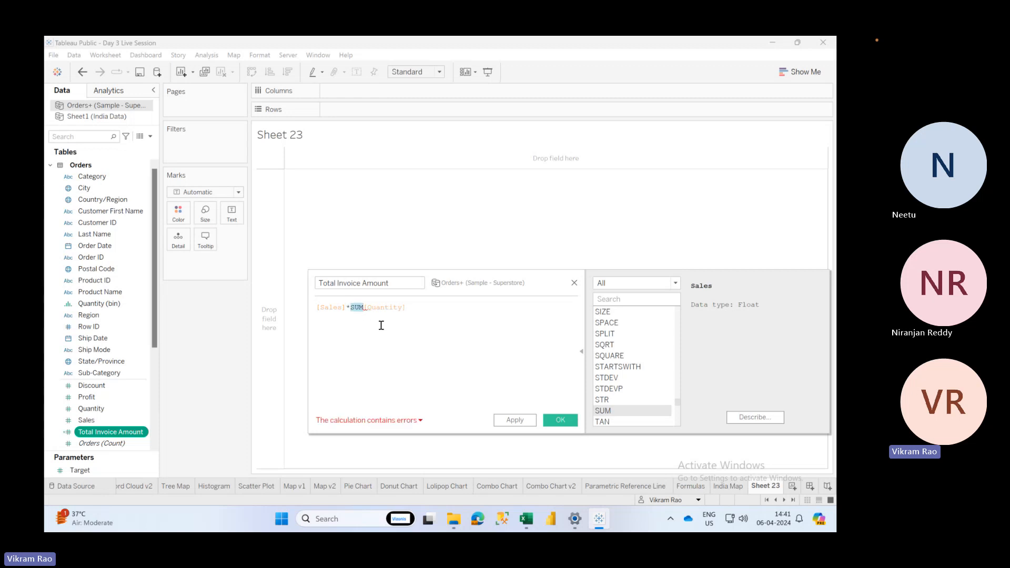
key("BackSpace")
left_click_drag(324, 308, 420, 309)
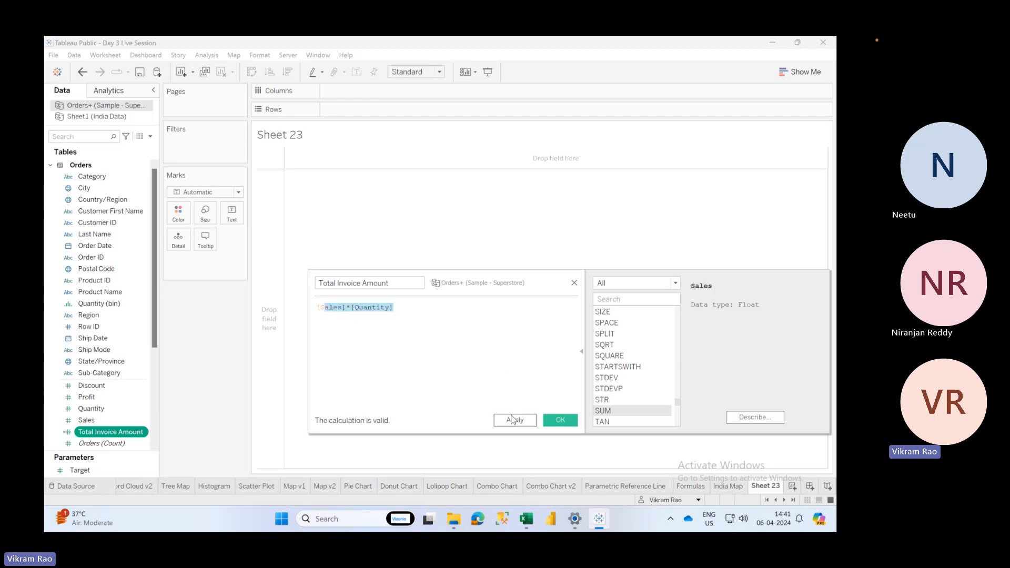
left_click(559, 420)
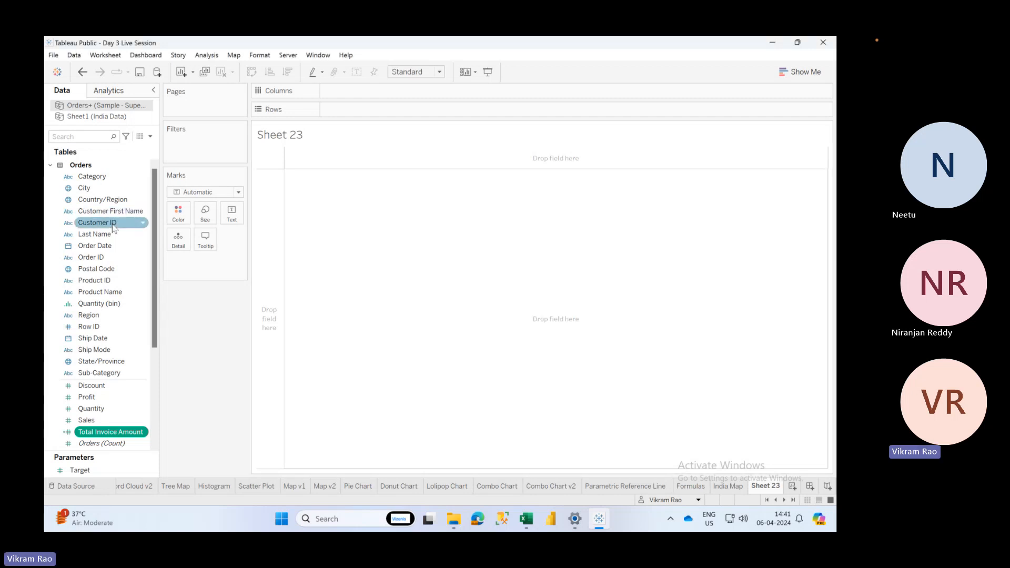
Add Order ID to the rows of the sheet with all its members
left_click(116, 269)
left_click_drag(116, 269, 333, 109)
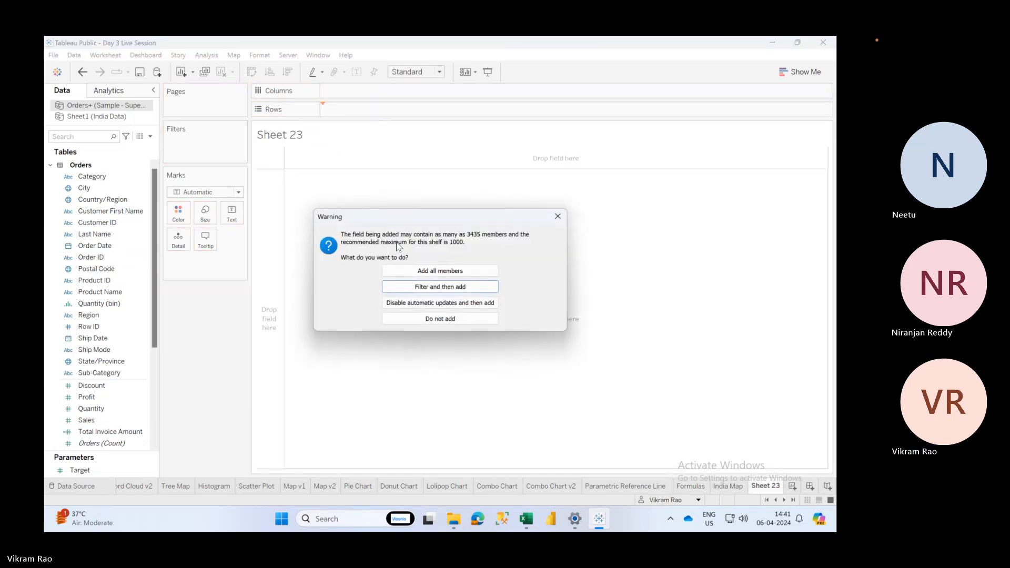
left_click(402, 276)
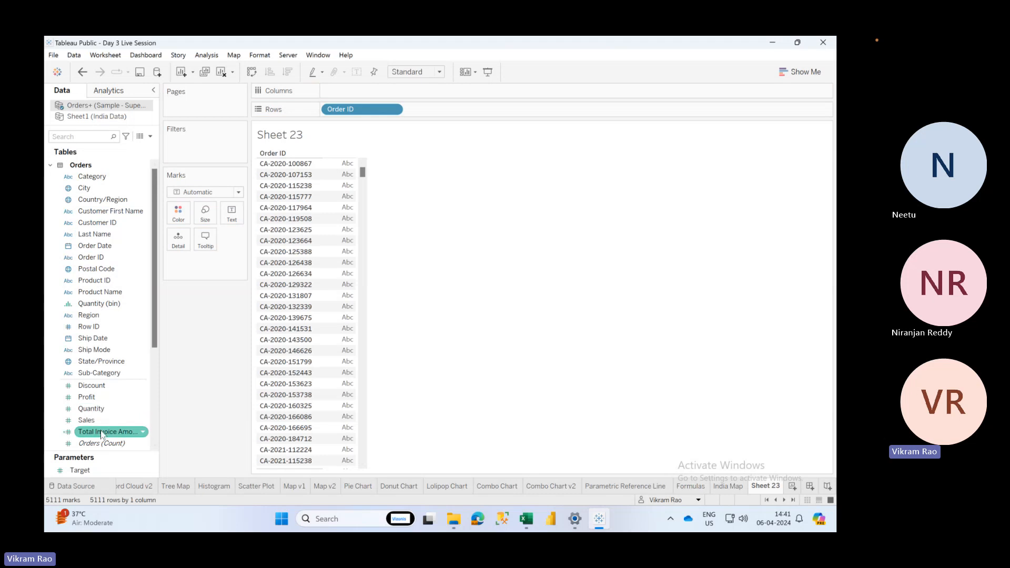
Add Sales to the rows after Order ID as a discrete dimension
mouse_move(86, 420)
left_mouse_down()
mouse_move(100, 420)
mouse_move(437, 109)
mouse_move(428, 117)
left_mouse_up()
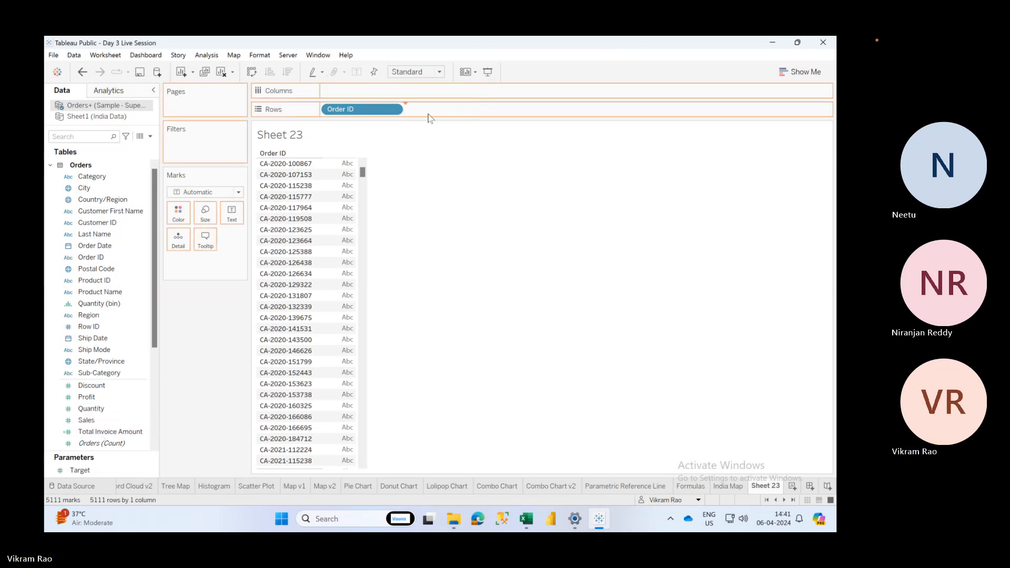
right_click(429, 112)
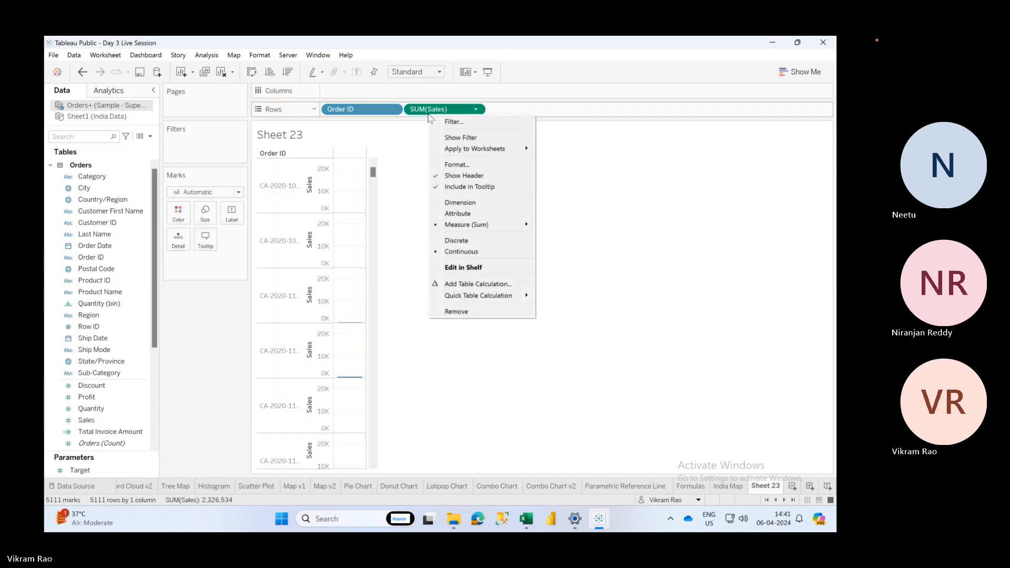
left_click(455, 203)
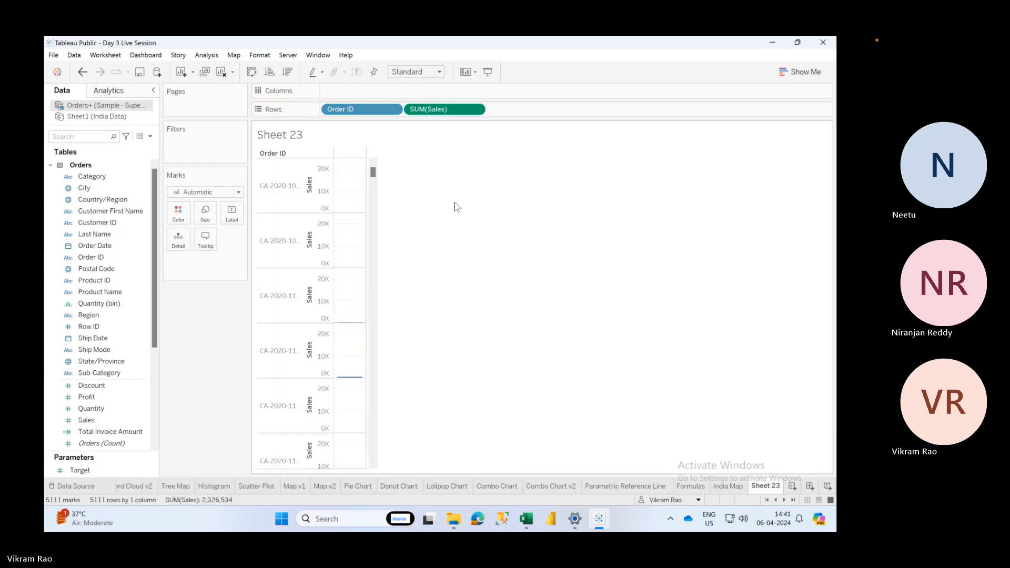
left_click(111, 432)
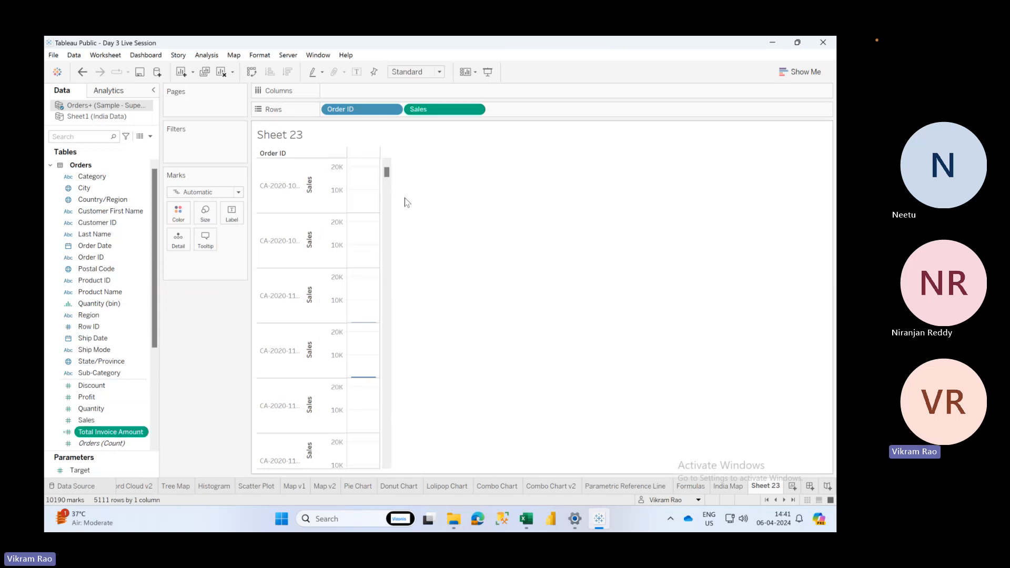
right_click(436, 114)
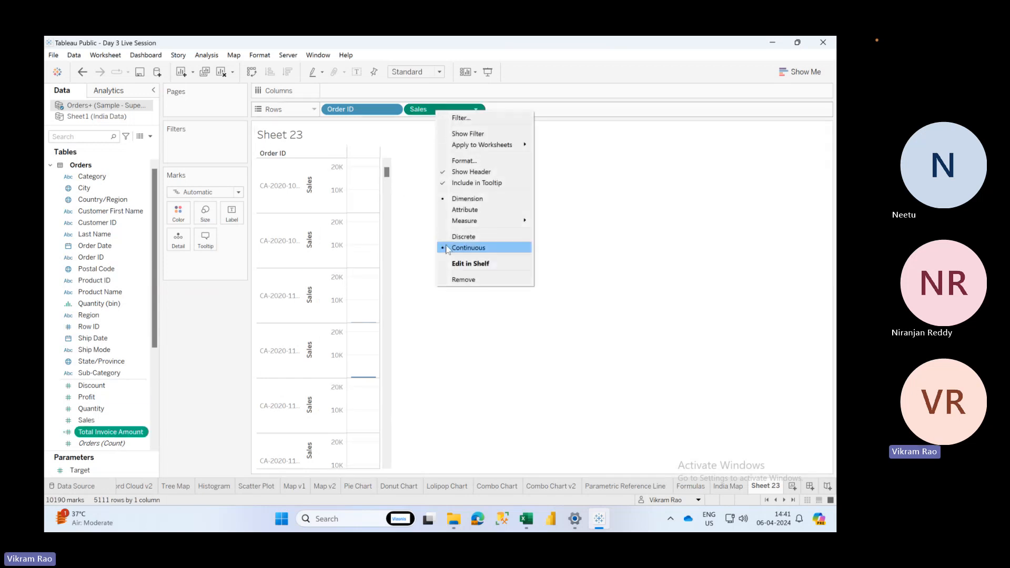
left_click(463, 244)
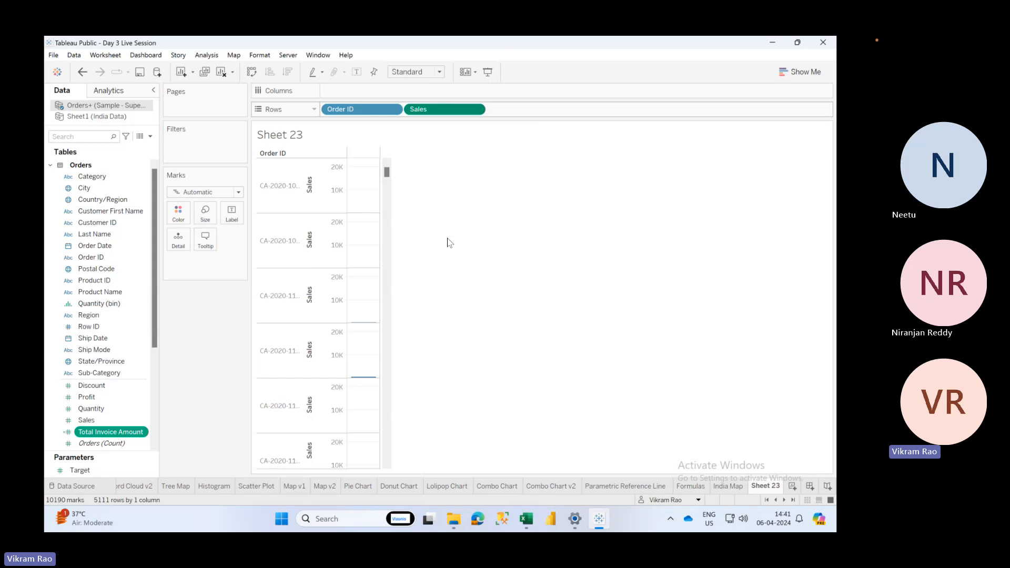
Convert Total Invoice Amount to a dimension and add it to the rows after Sales
right_click(109, 432)
left_click(121, 329)
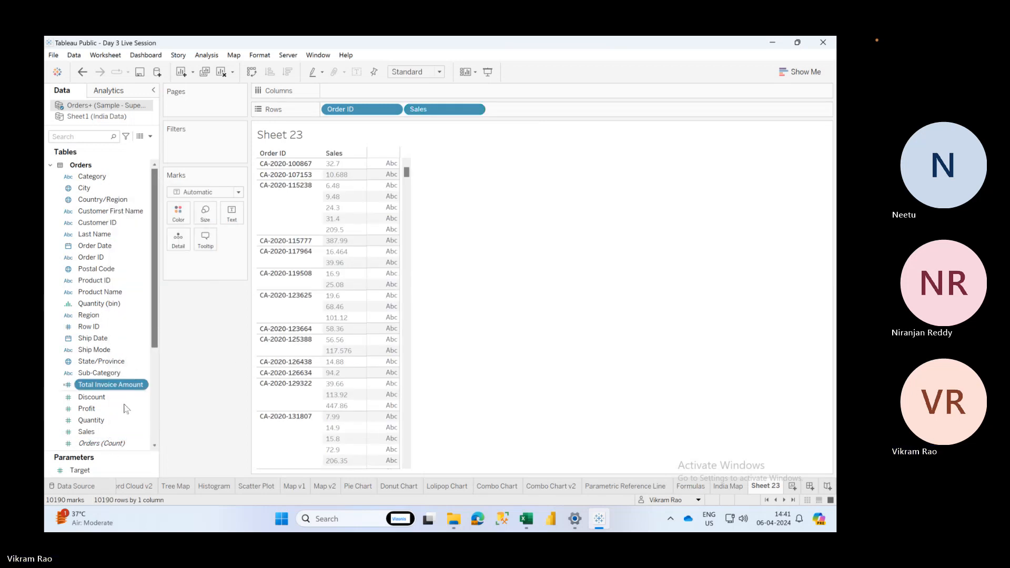
left_click_drag(115, 392, 515, 106)
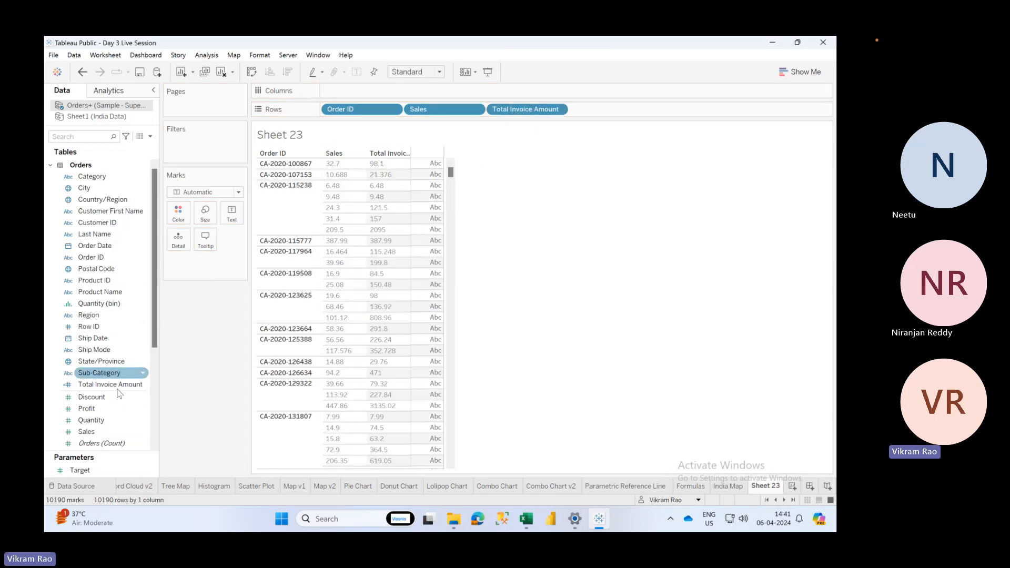
Convert Quantity to a dimension and place it in the rows between Sales and Total Invoice Amount
right_click(117, 420)
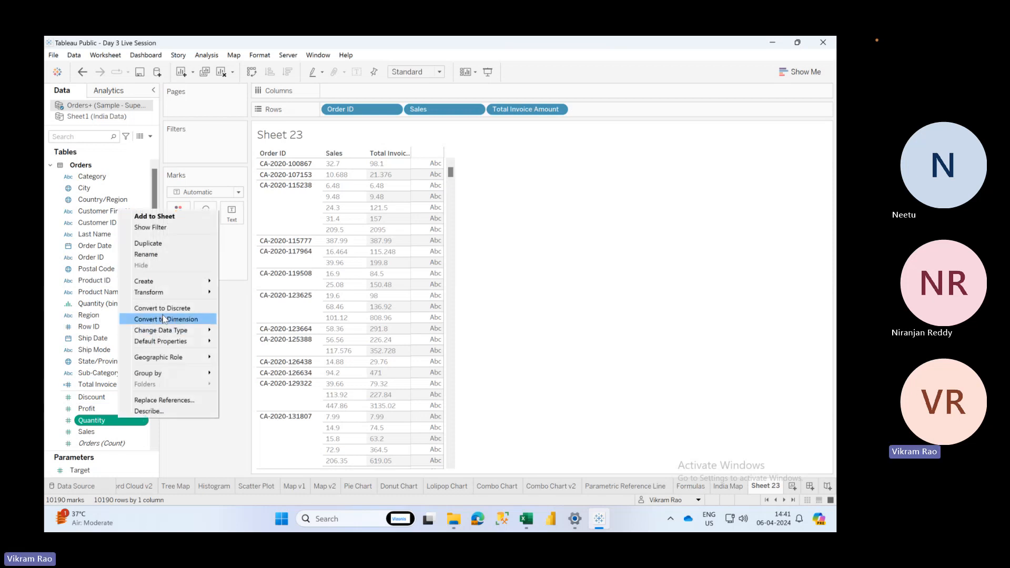
left_click(162, 316)
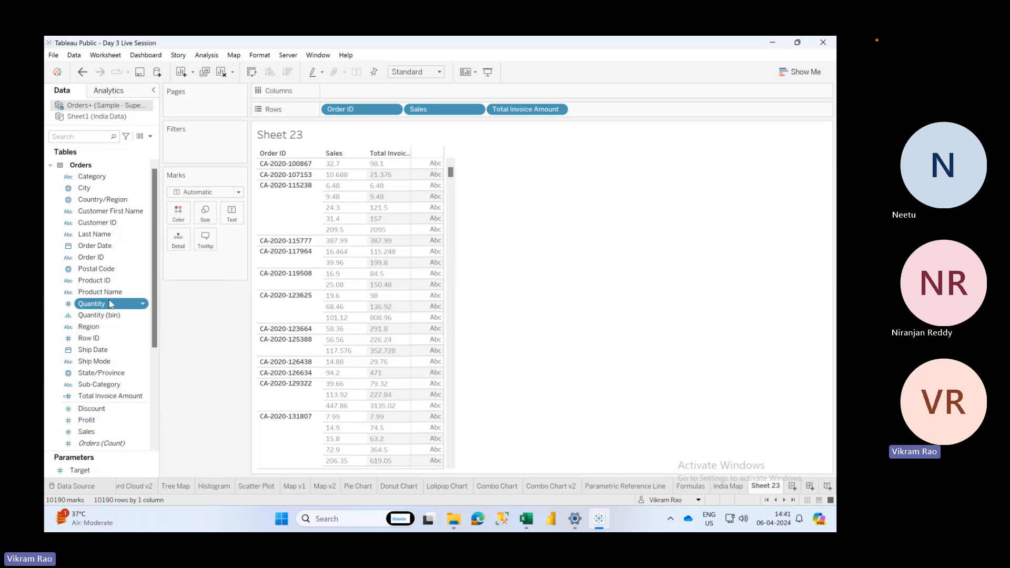
left_click_drag(120, 304, 487, 110)
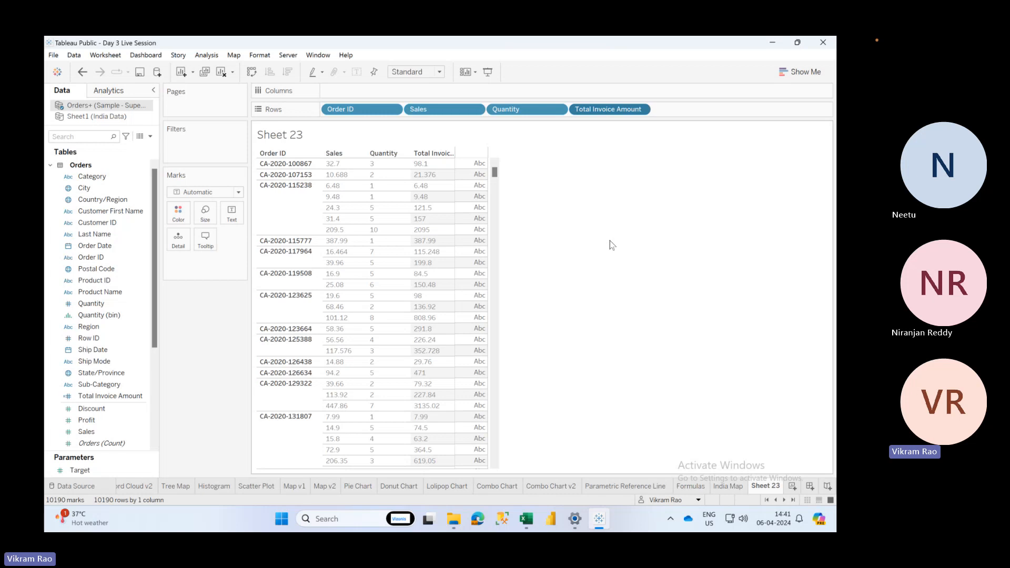
Rename the sheet as Row Level Calculation and widen the Total Invoice Amount column to fit its full header
double_click(762, 486)
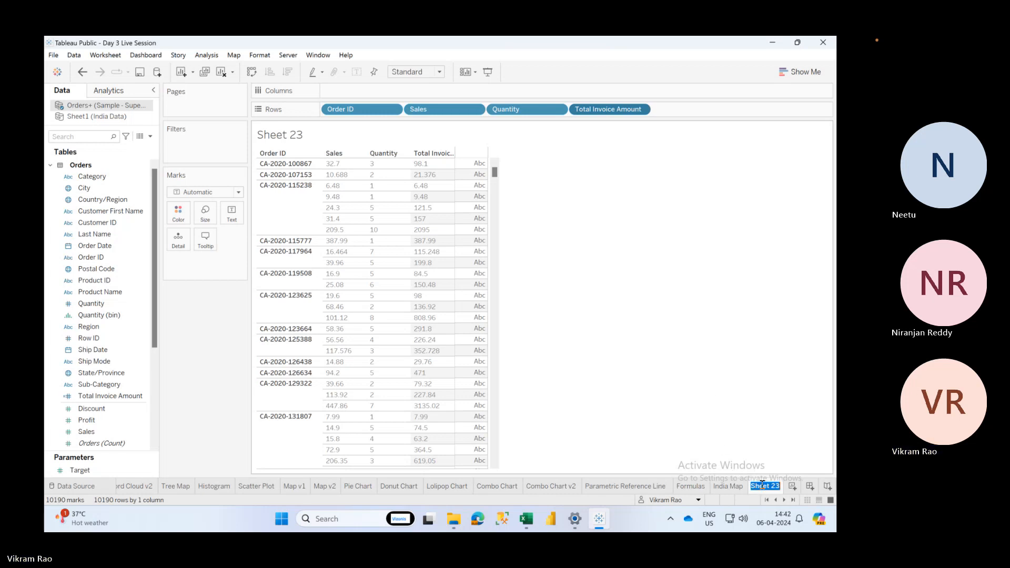
type("Row Level Calcula")
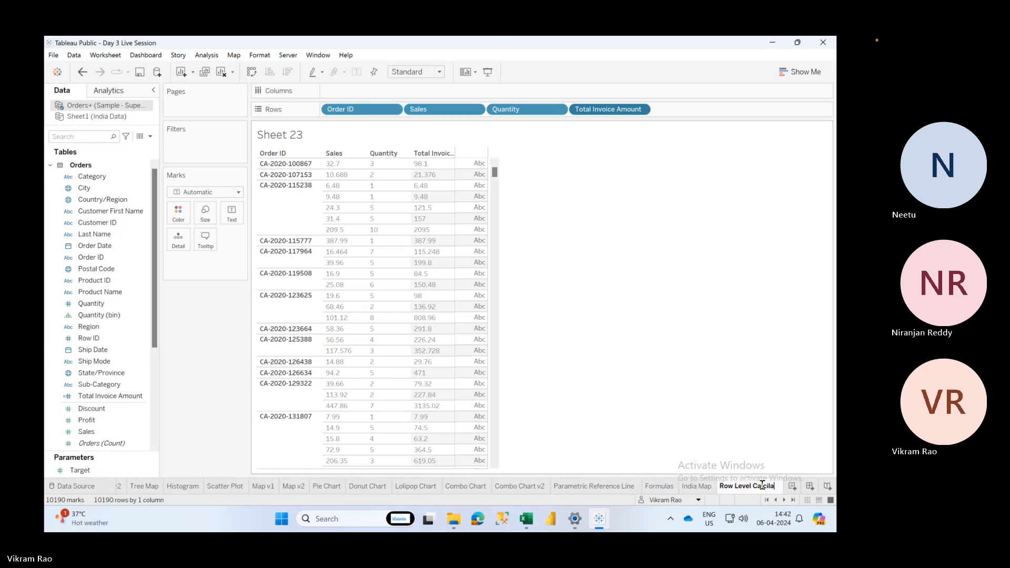
type("tion")
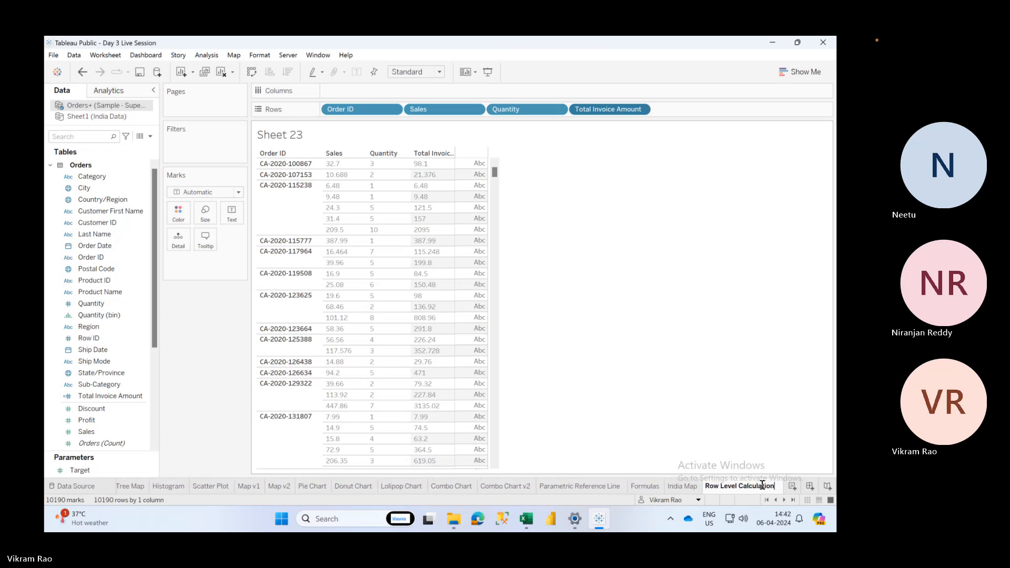
key("Return")
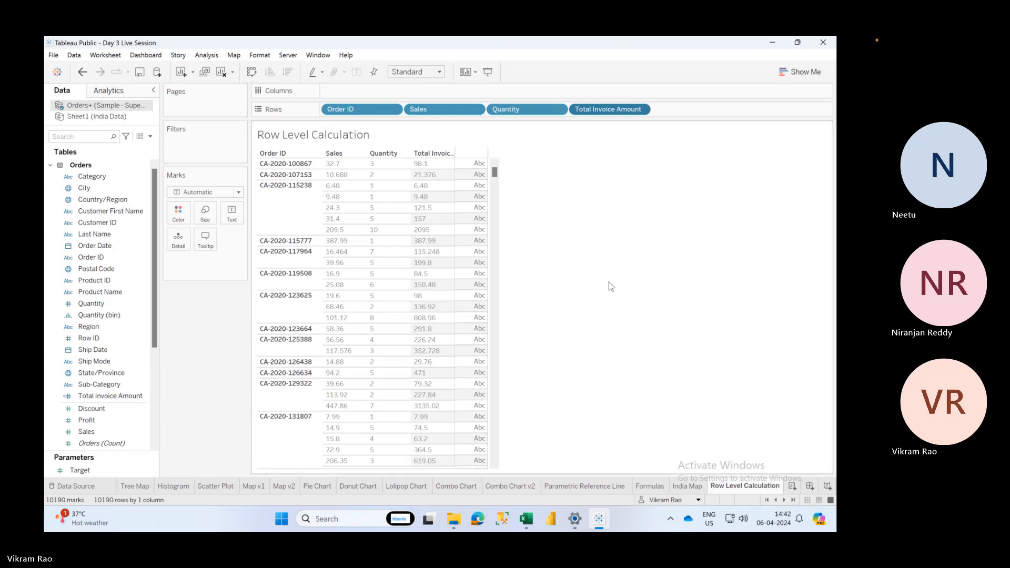
mouse_move(460, 175)
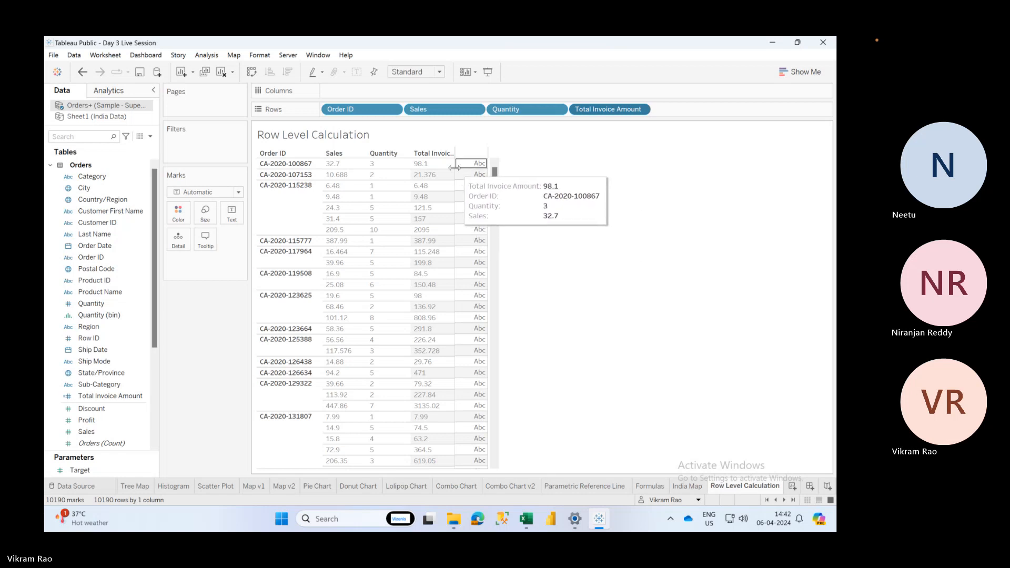
left_click_drag(455, 166, 496, 175)
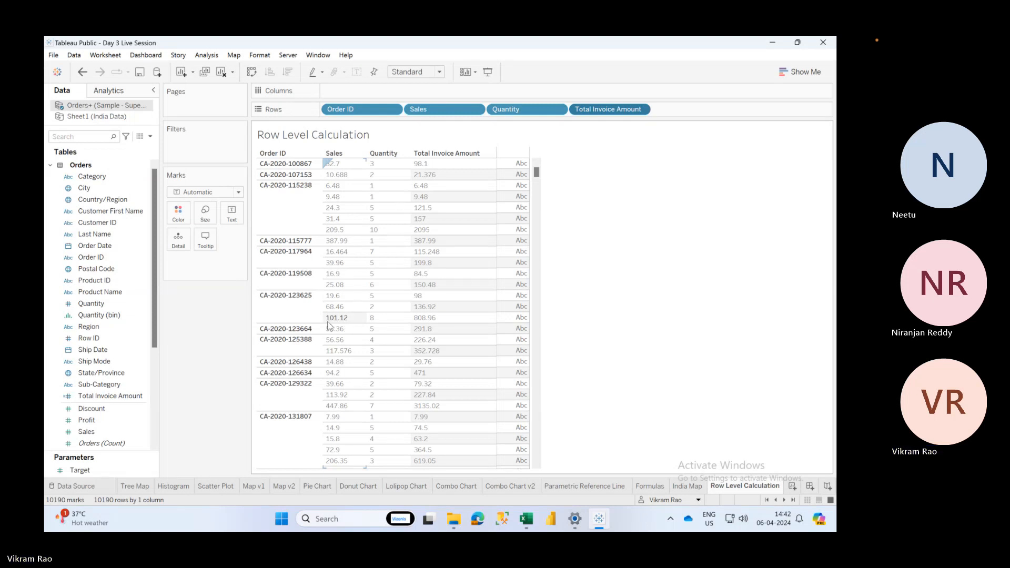
Open the Total Invoice Amount calculated field in the calculation editor
right_click(110, 396)
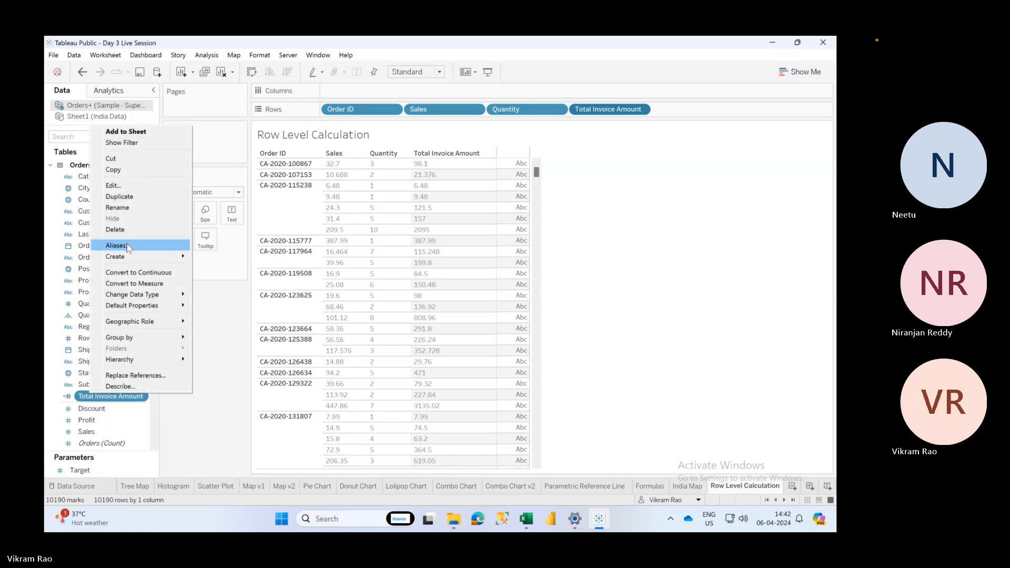
left_click(122, 184)
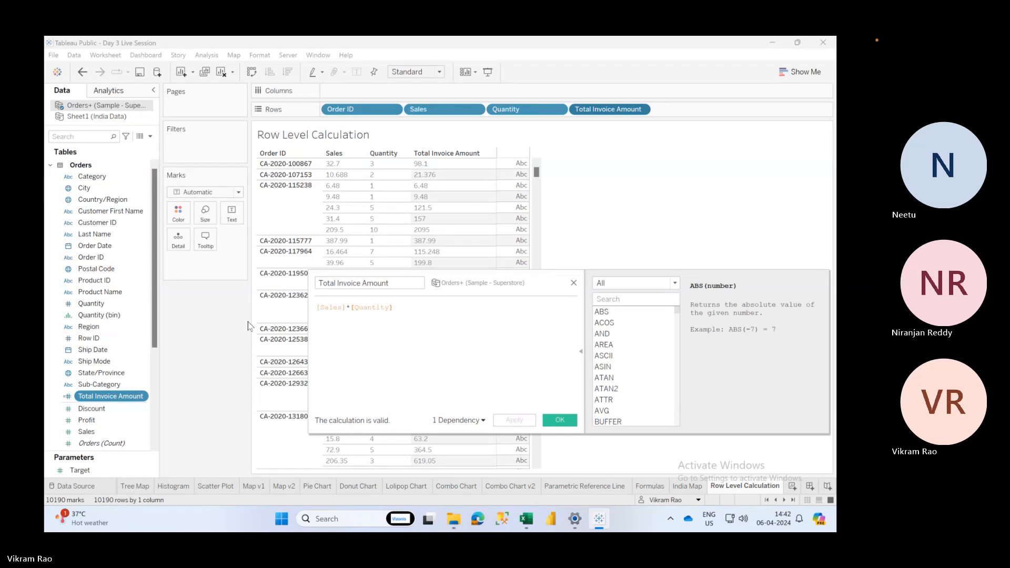
Hide the function reference in the calculation editor and close the Total Invoice Amount calculation
triple_click(397, 329)
left_click(462, 351)
left_click(580, 365)
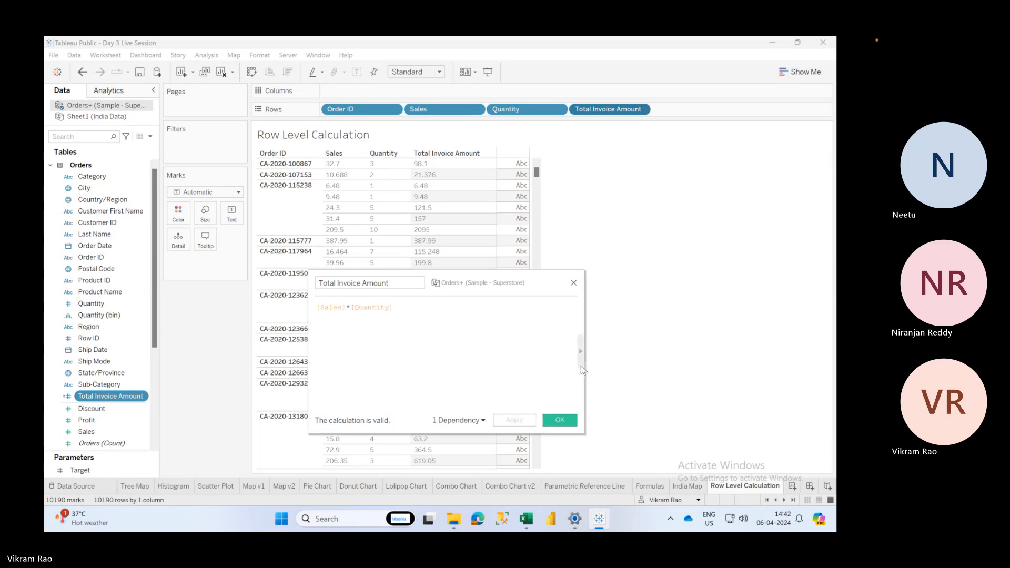
left_click(566, 420)
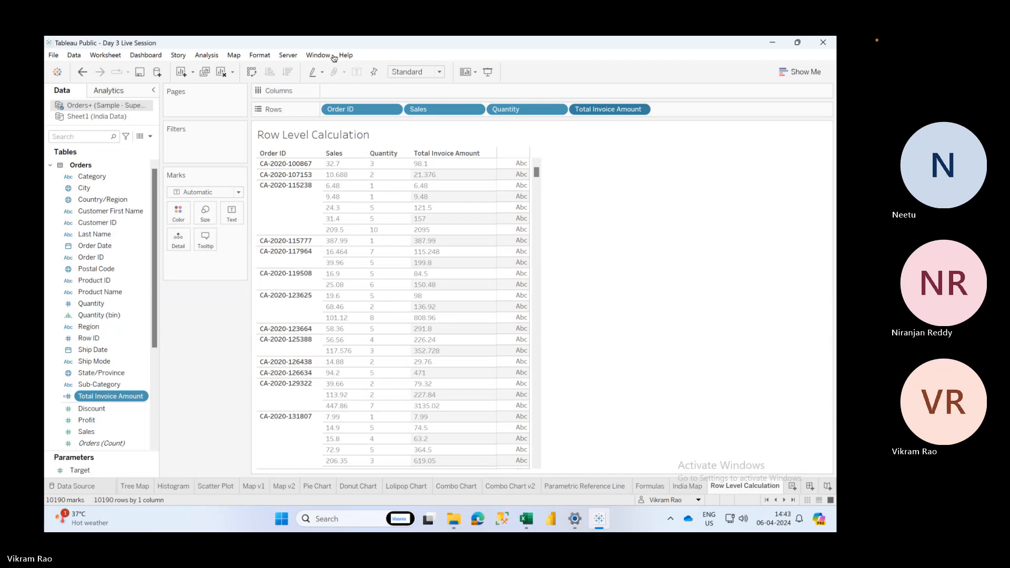
Hide the floating meeting controls of the screen share, leaving the microphone unmuted
mouse_move(359, 70)
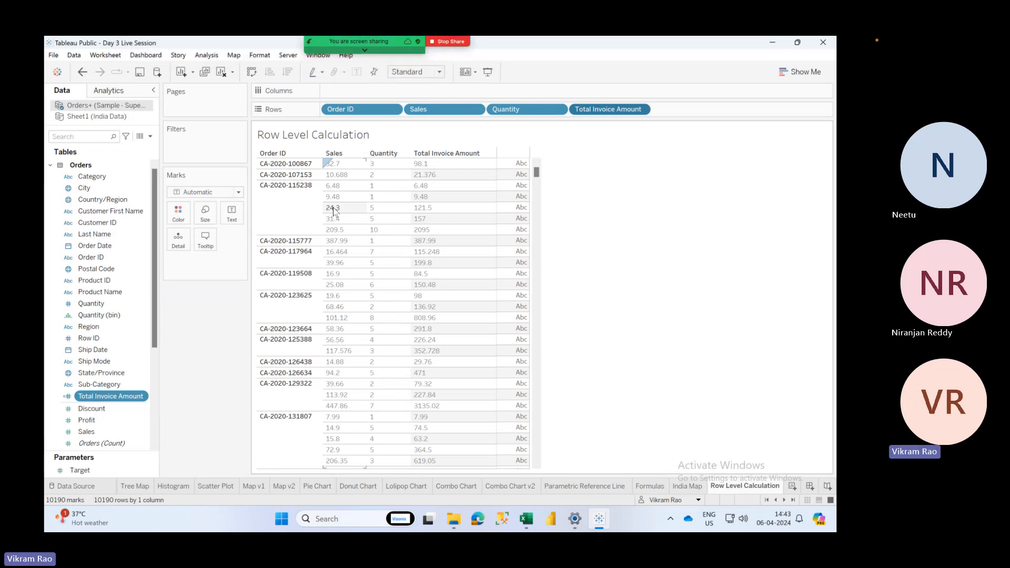
mouse_move(327, 43)
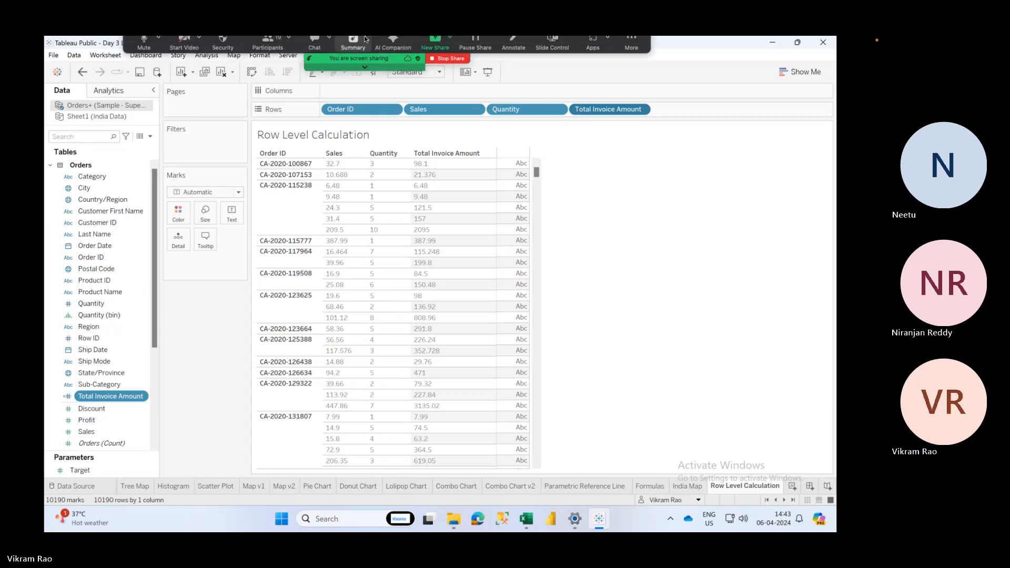
left_click(142, 49)
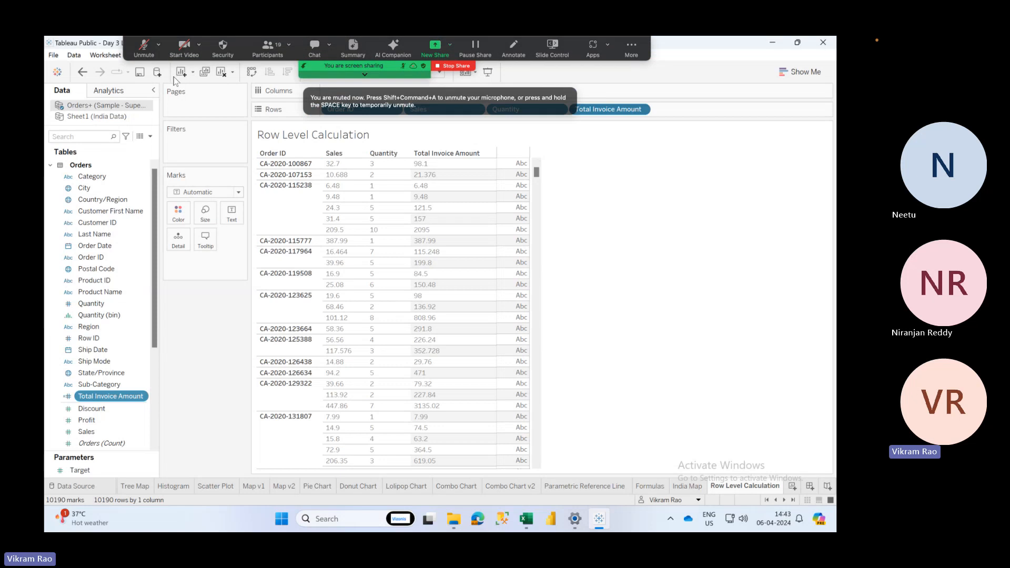
left_click(137, 43)
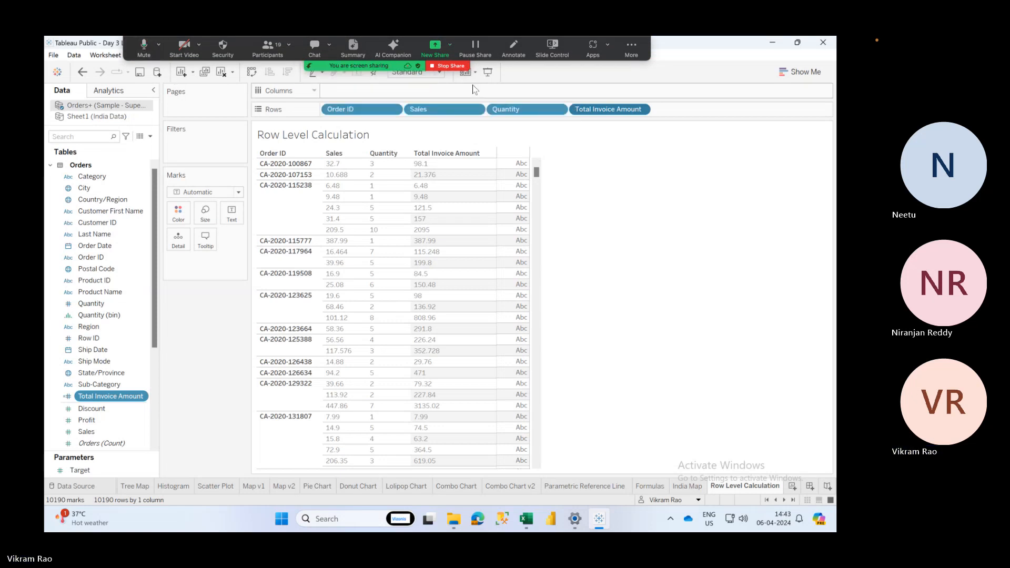
left_click(640, 50)
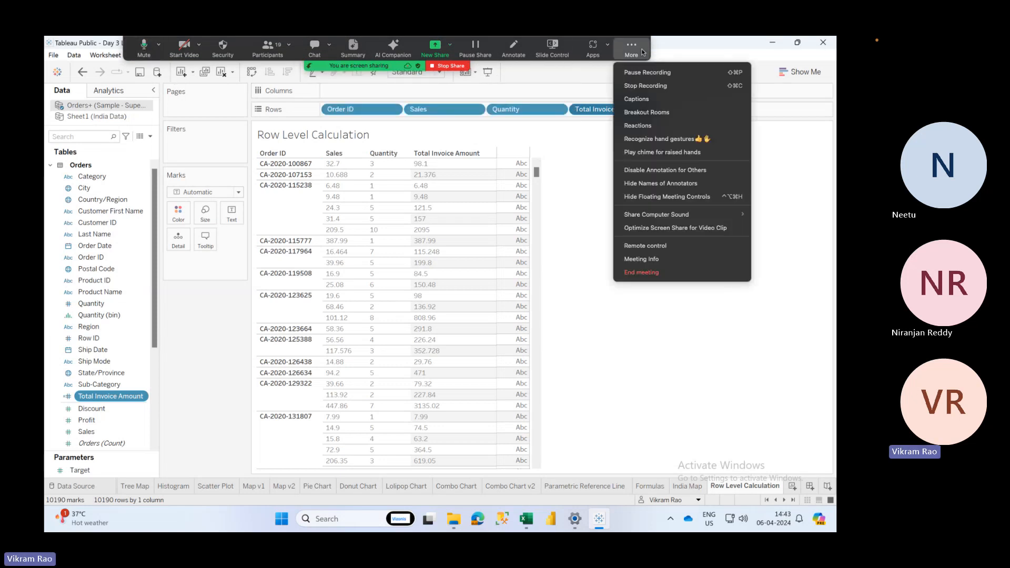
left_click(652, 197)
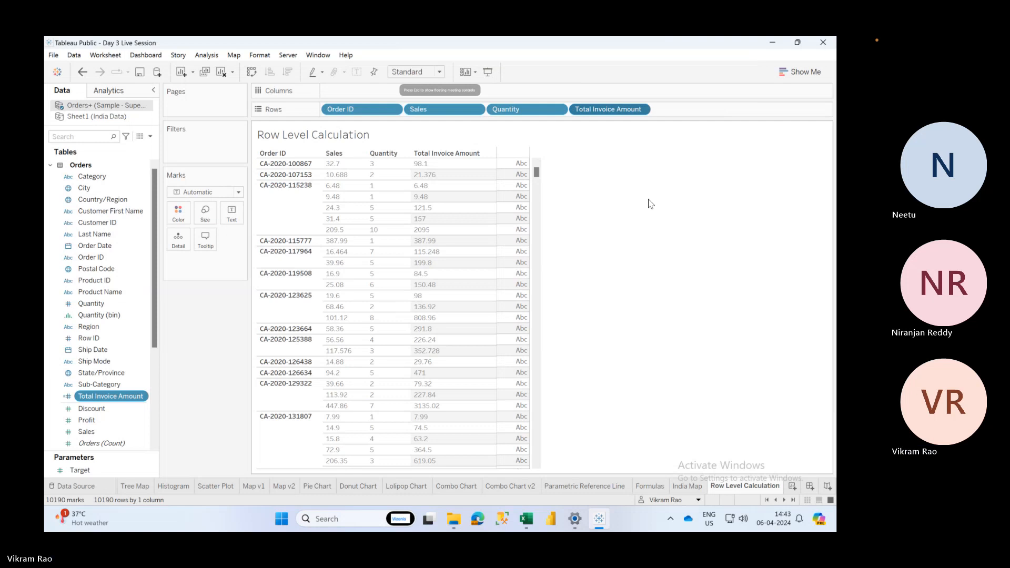
Reopen the Total Invoice Amount calculated field to review its formula, and close it
right_click(134, 398)
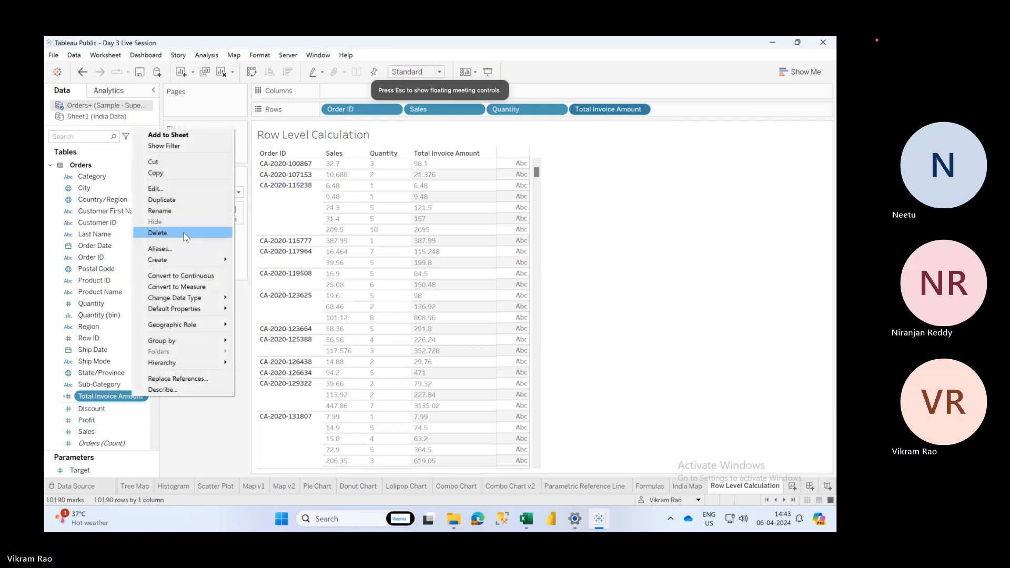
left_click(180, 189)
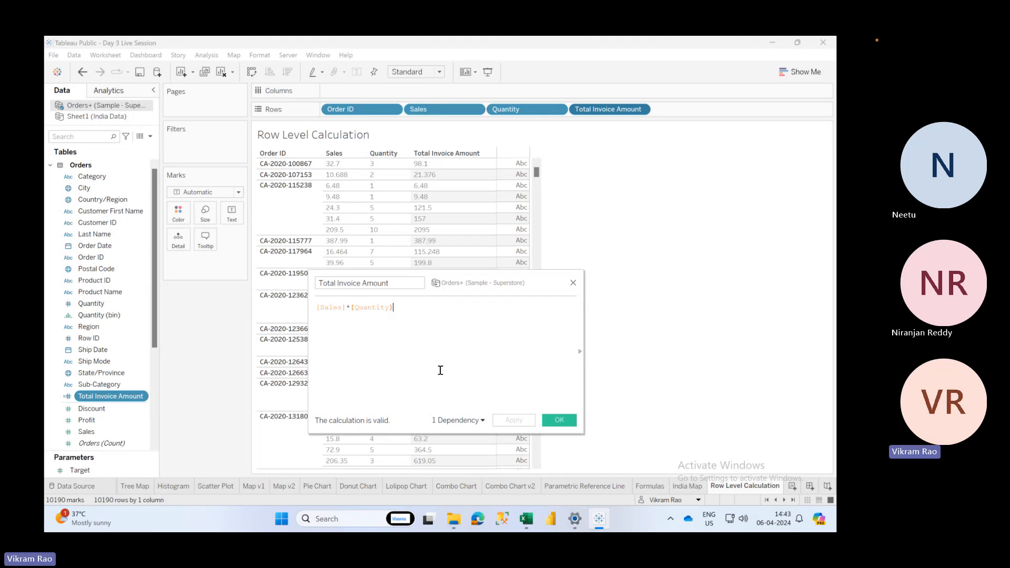
left_click(561, 420)
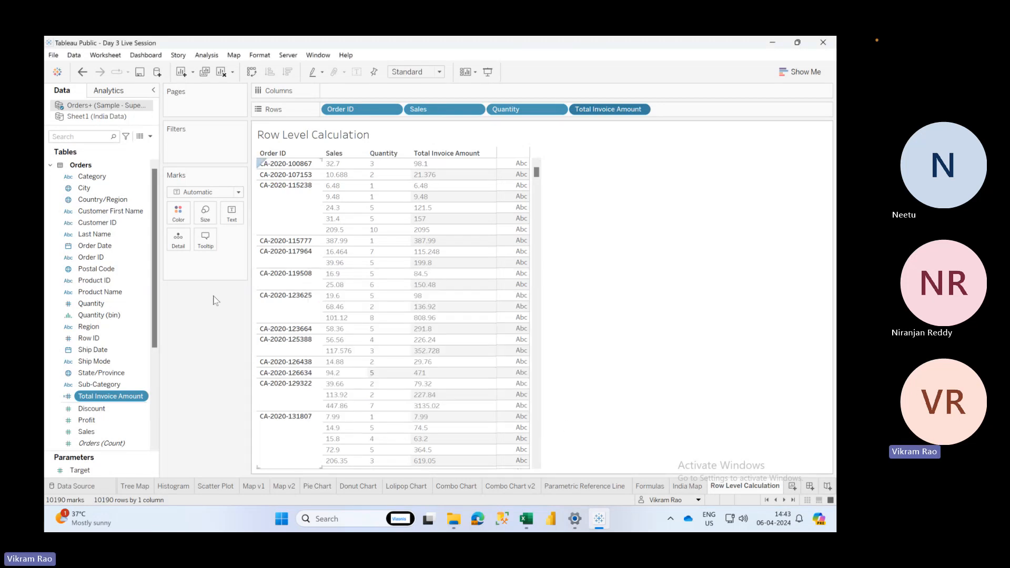
Create a calculated field named Sales @ 30% with the formula [Sales]*0.30 and apply it
left_click(150, 136)
left_click(150, 143)
left_click(404, 361)
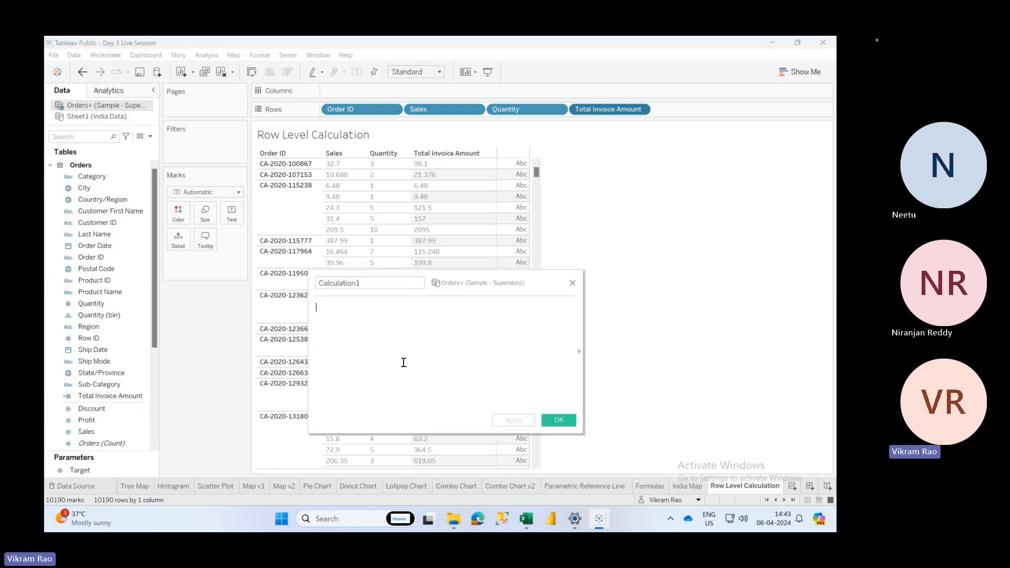
type("[Sales]")
key("Return")
type("*0.30")
left_click(382, 282)
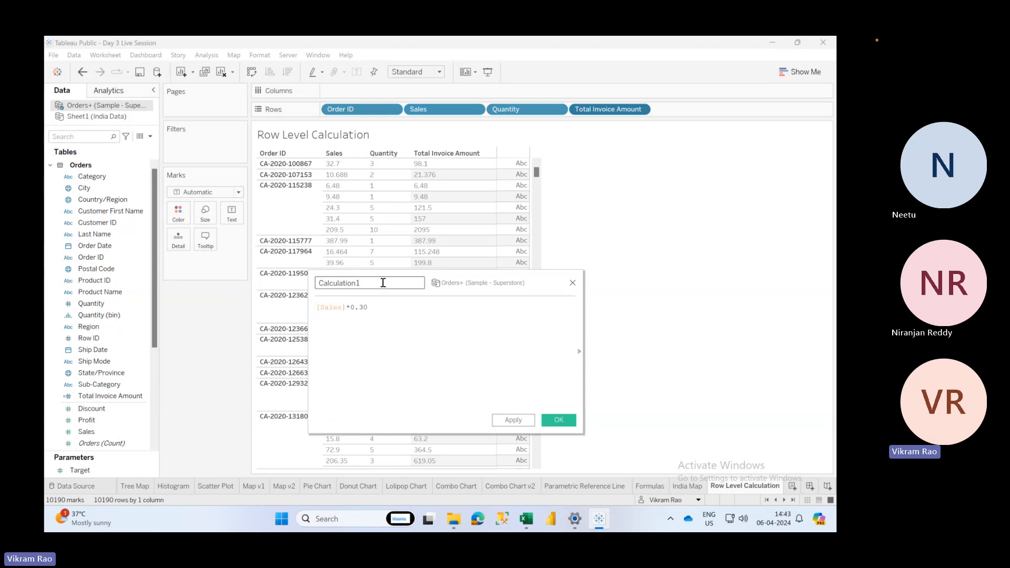
double_click(383, 283)
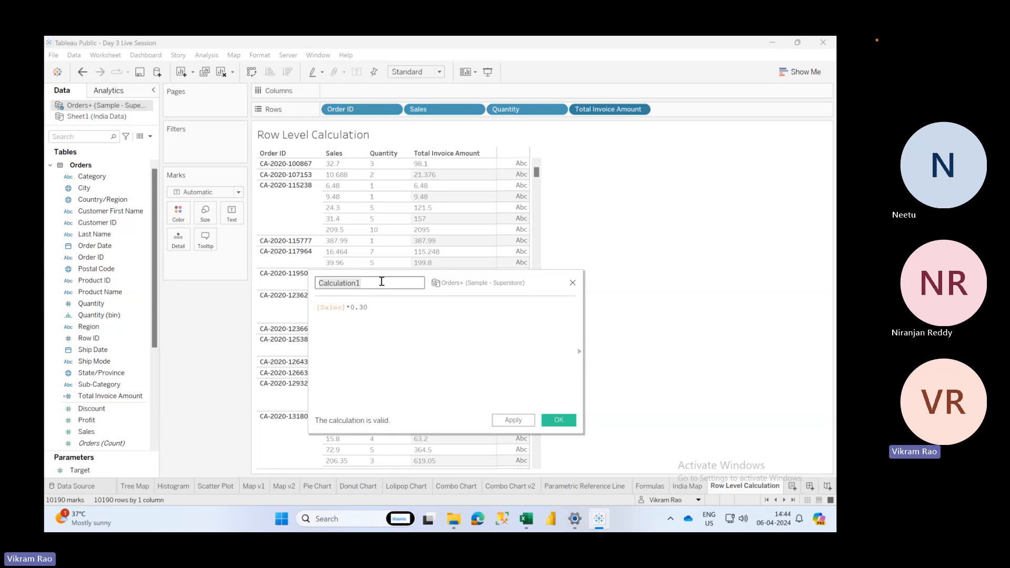
type("Sales @ 30%")
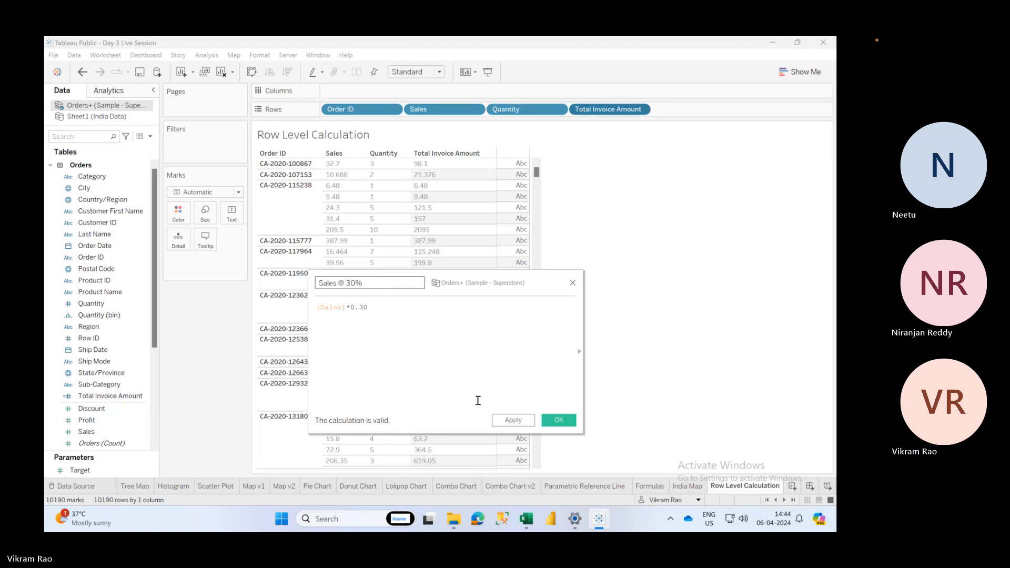
left_click(499, 421)
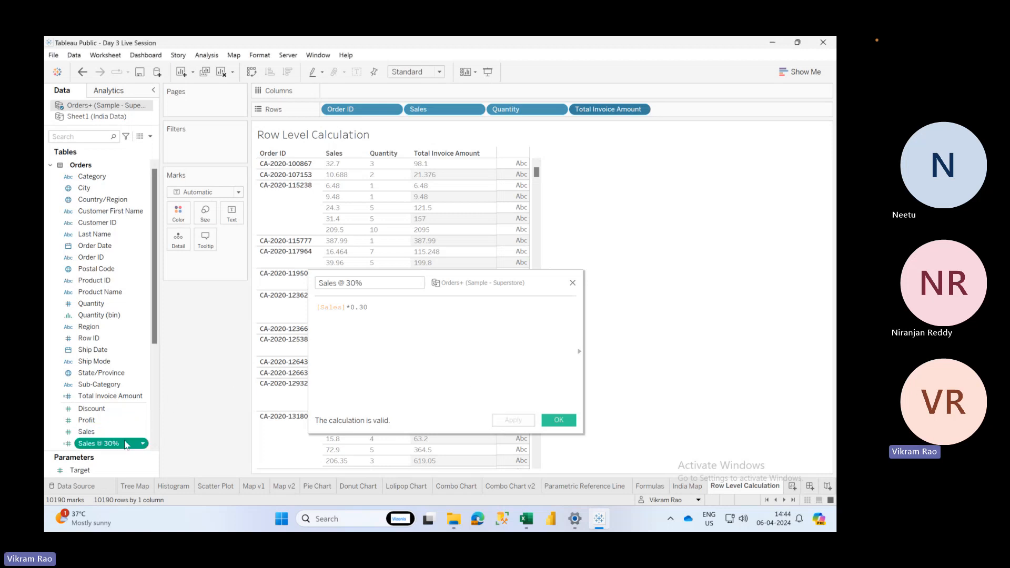
Convert Sales @ 30% to a dimension, add it to the rows after Total Invoice Amount, and close its editor
right_click(138, 442)
left_click(168, 341)
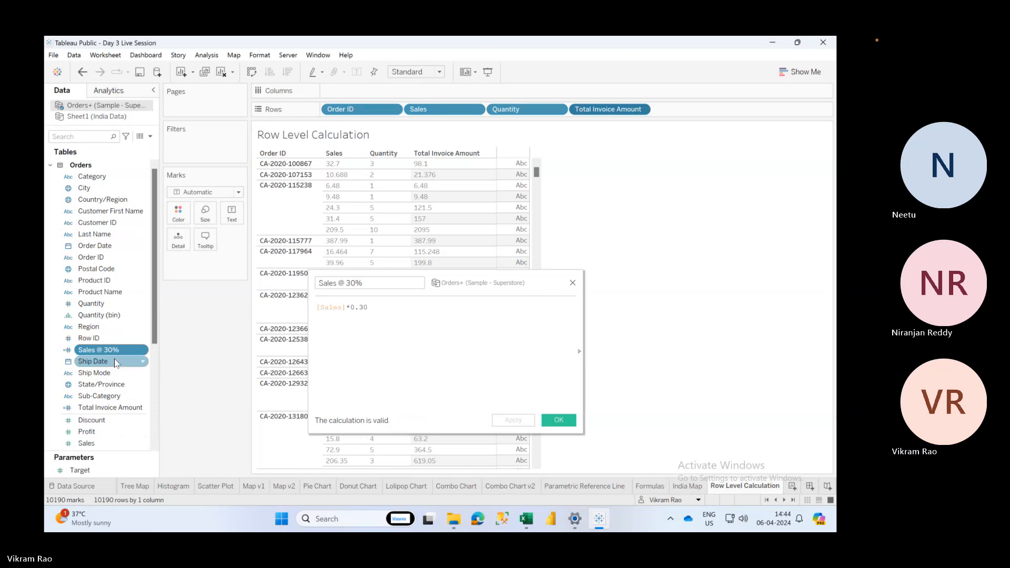
left_click_drag(115, 355, 682, 109)
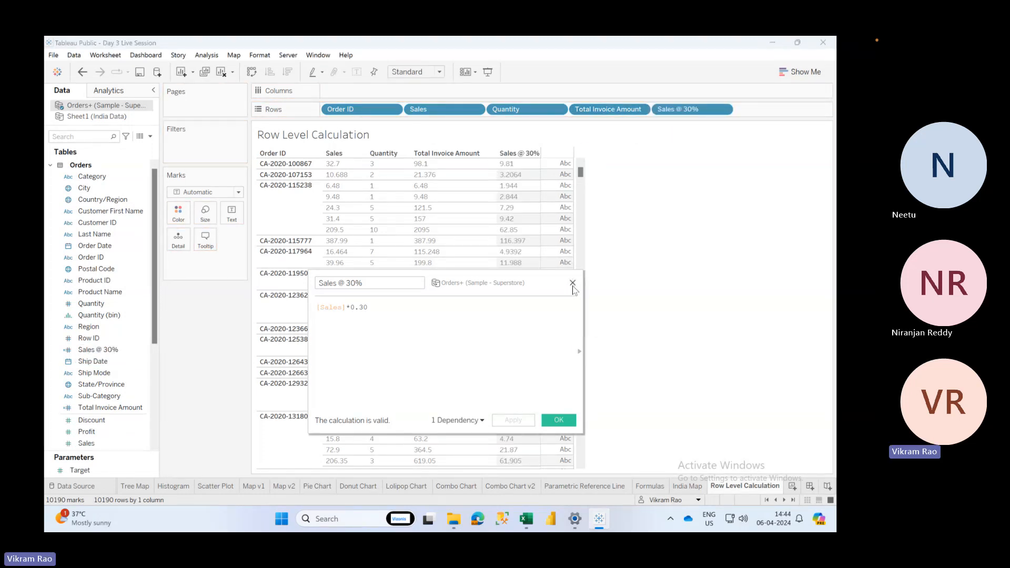
left_click(572, 283)
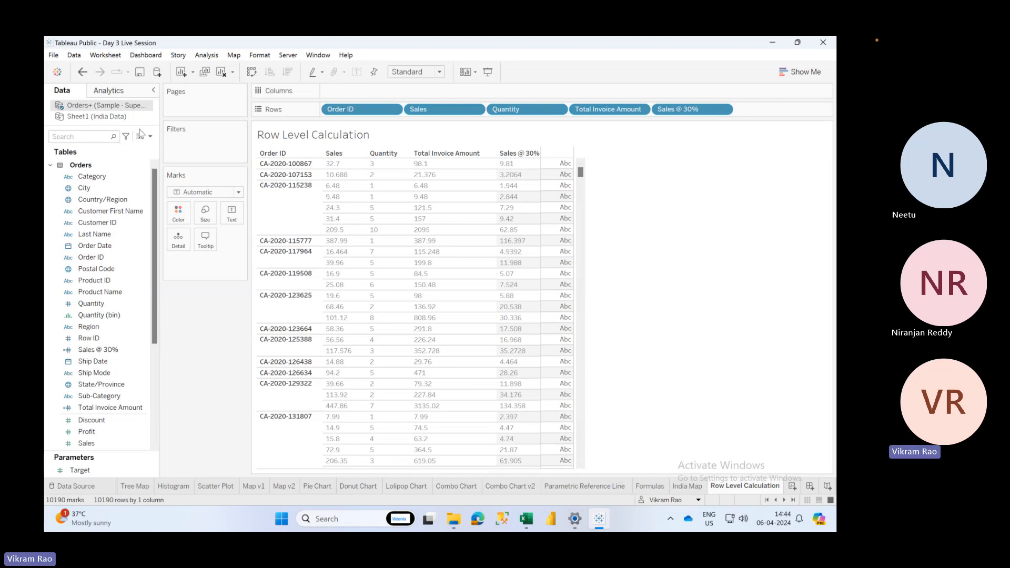
Create a calculated field named Offer Price with the formula [Sales]-[Sales @ 30%]
left_click(150, 136)
left_click(149, 147)
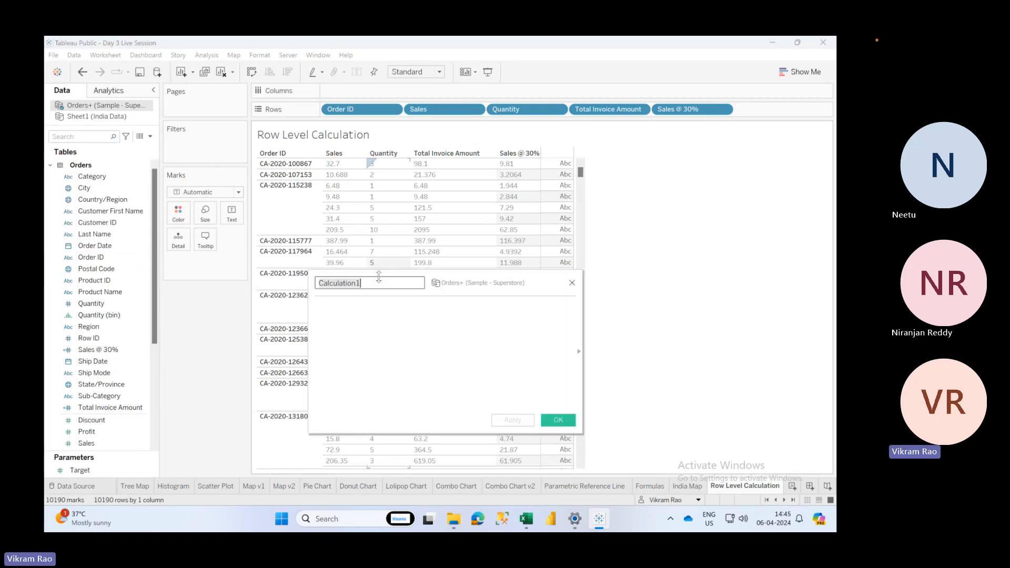
type("Offer Price")
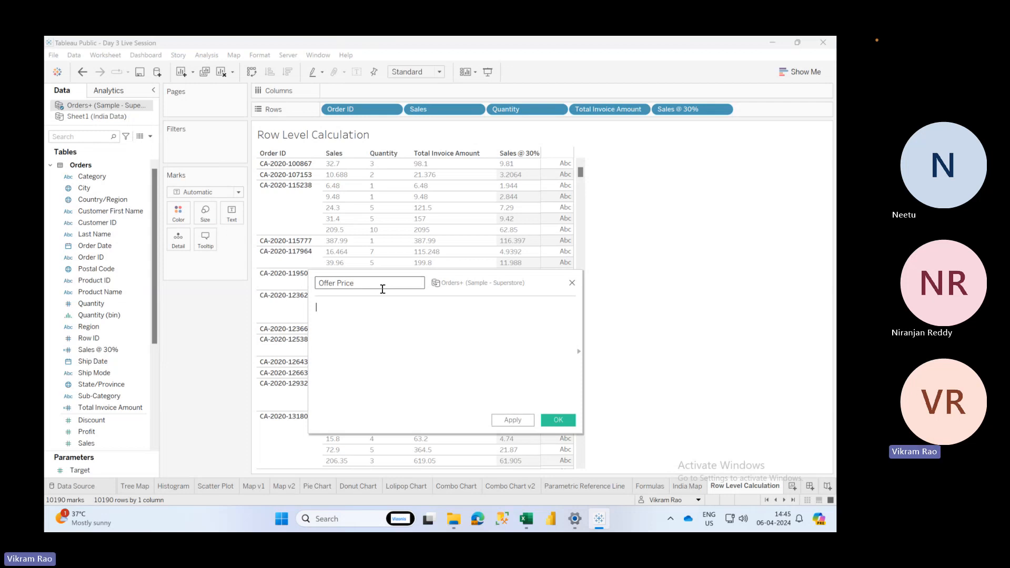
type("[Sales]")
key("Return")
type("[Sales")
key("Down")
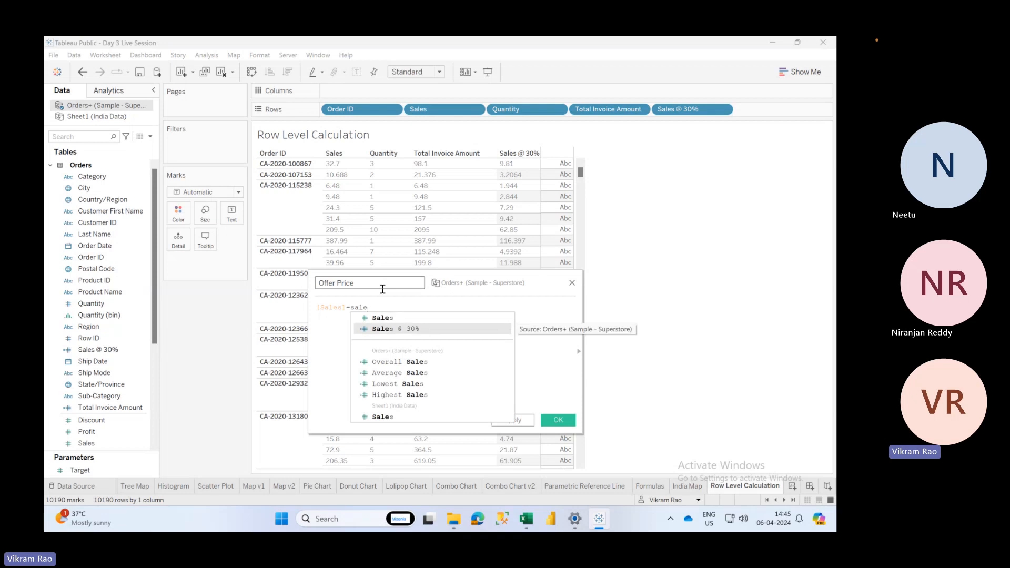
key("Return")
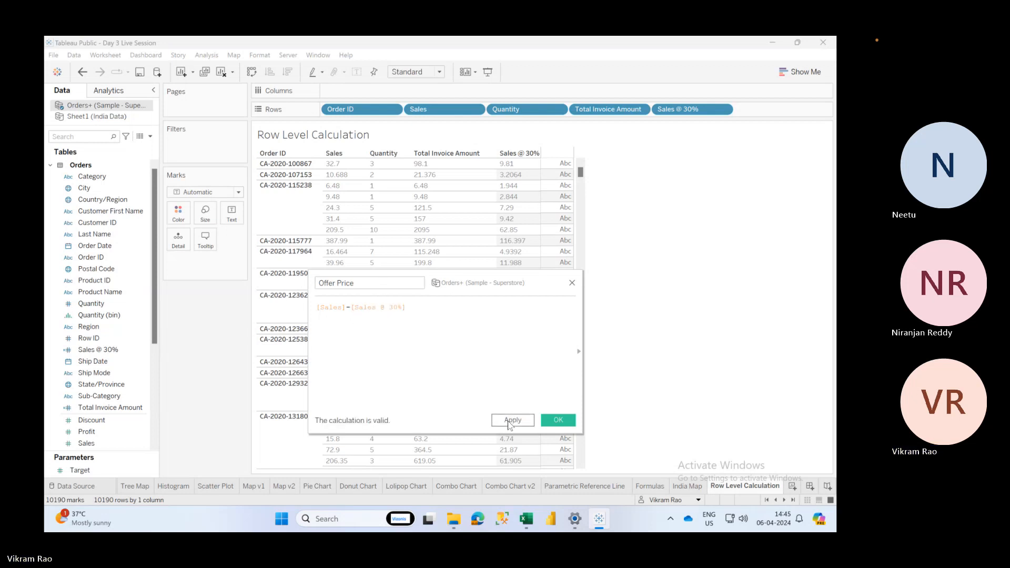
left_click(510, 420)
left_click(553, 424)
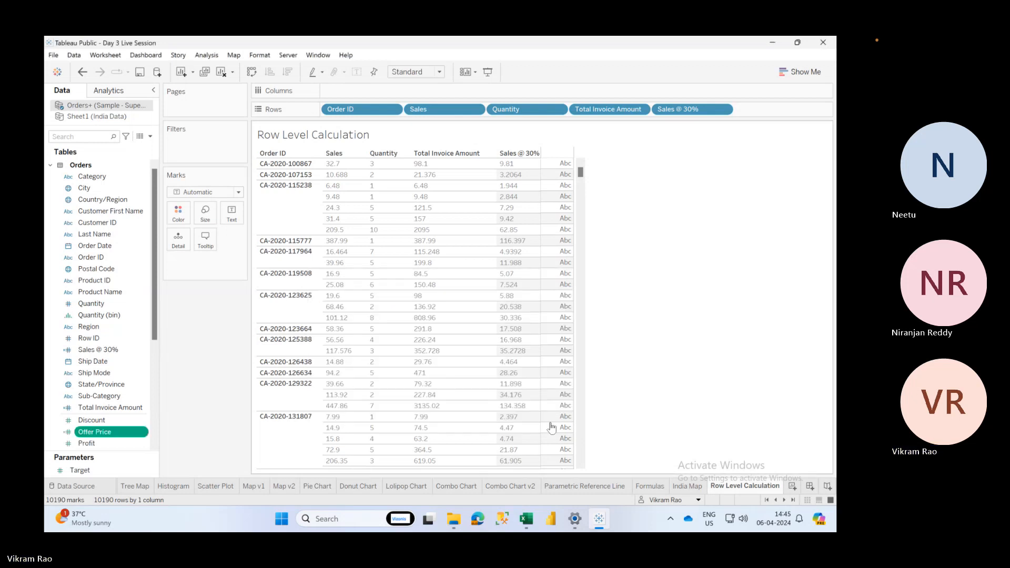
Convert Offer Price to a dimension and try to add it to the rows after Sales @ 30%
right_click(132, 441)
left_click(162, 338)
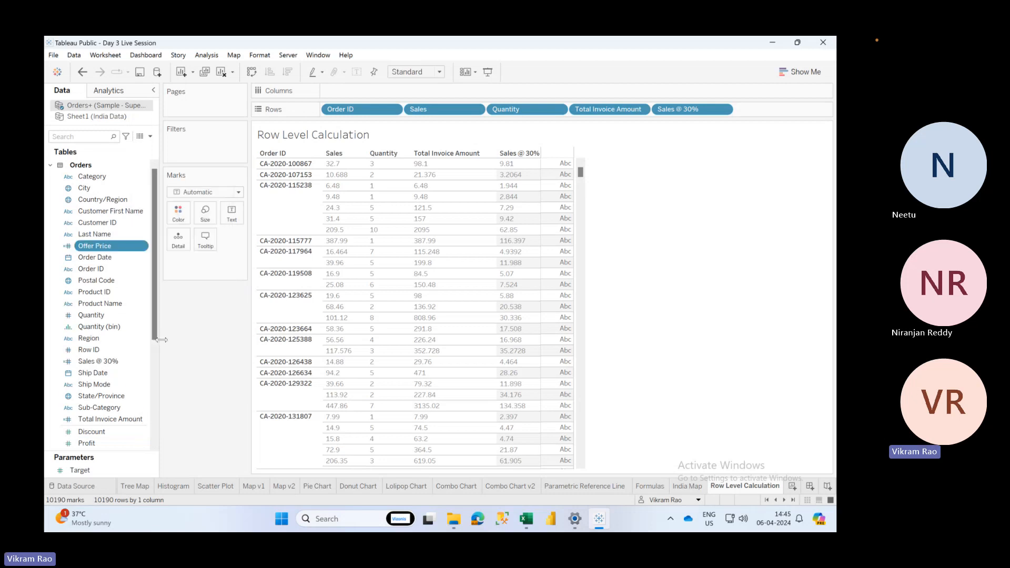
left_click_drag(119, 245, 755, 101)
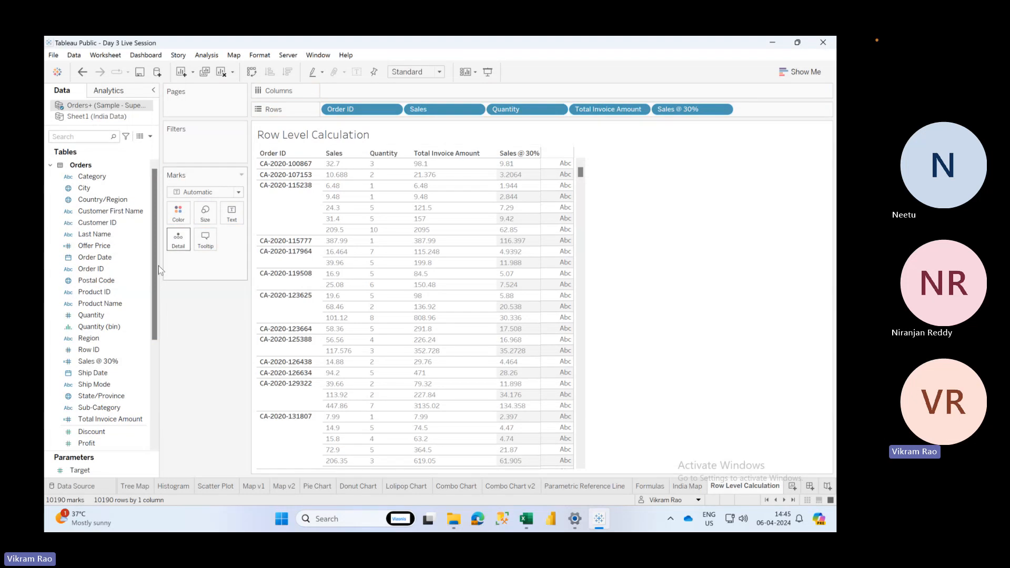
Look through the data fields and search for "Disc" to check for existing discount fields, clearing the search when finished
left_click(103, 434)
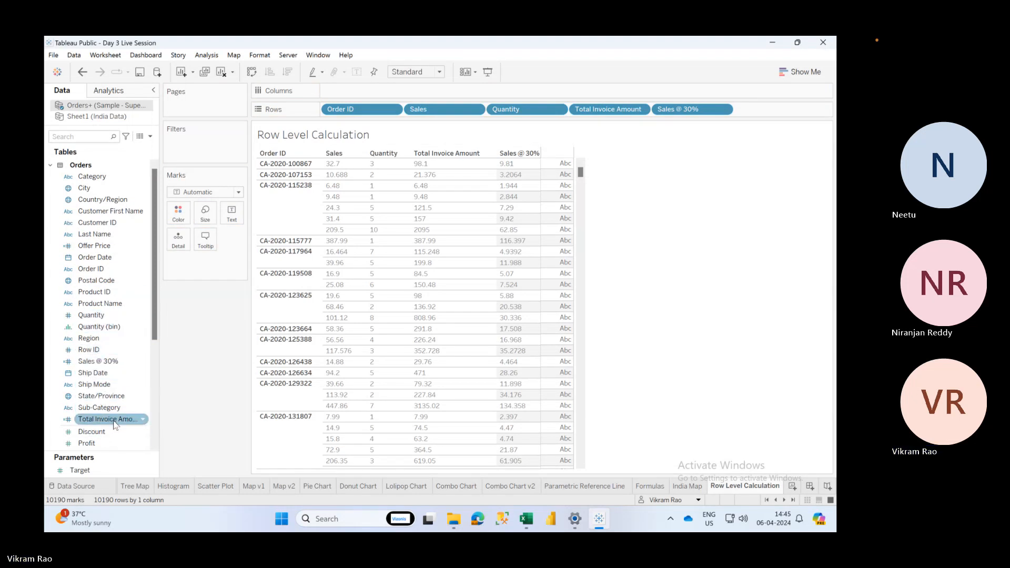
scroll(109, 358, "down", 5)
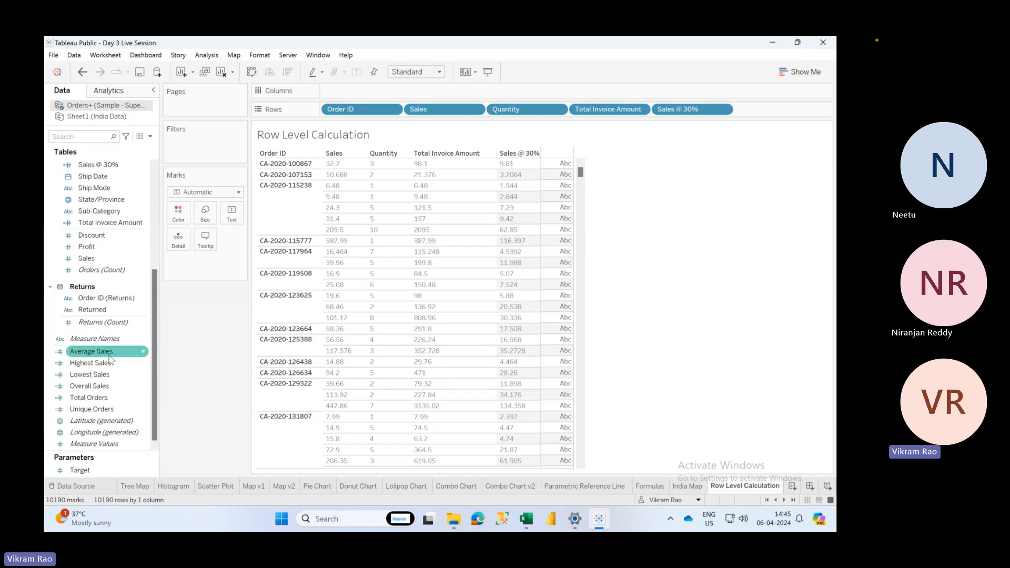
scroll(116, 295, "up", 5)
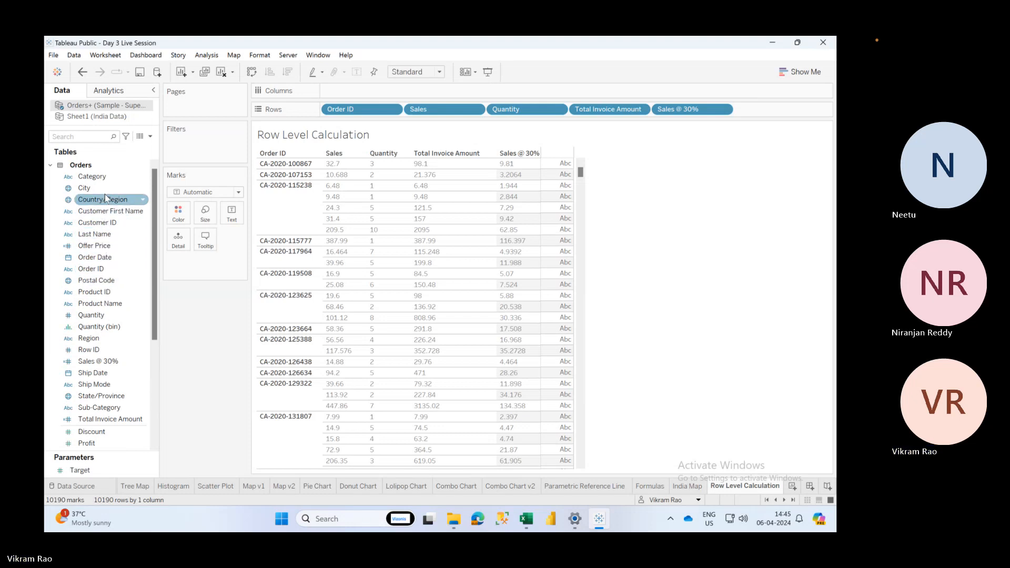
left_click(90, 132)
type("Disc")
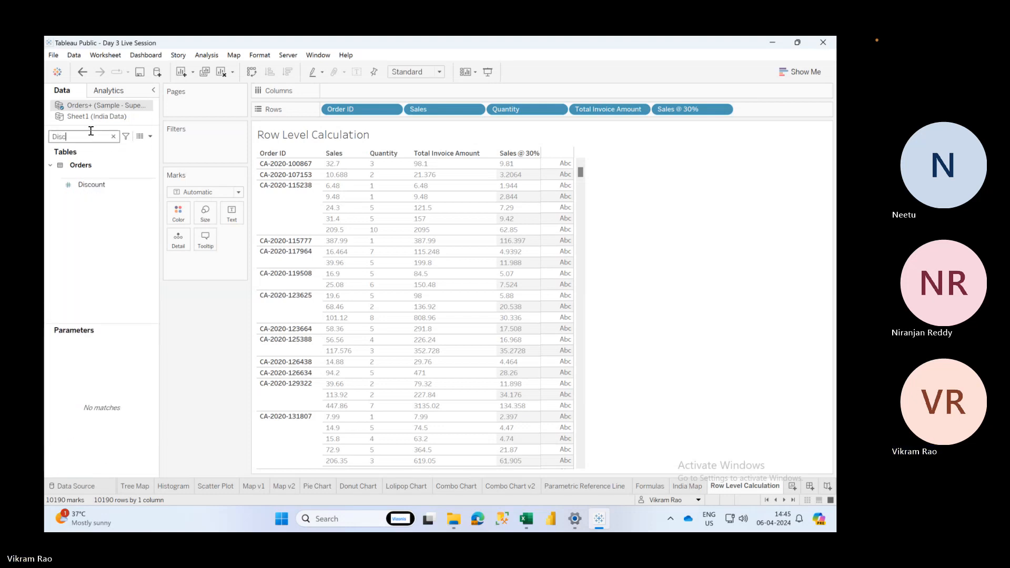
key("BackSpace")
key("BackSpace")
key("BackSpace")
type("Disc")
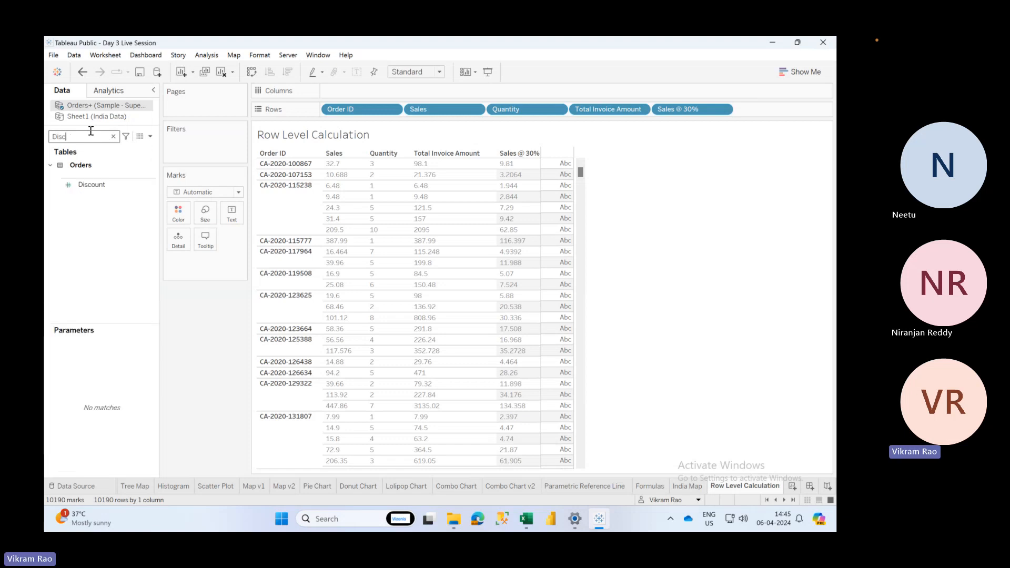
key("BackSpace")
key("BackSpace")
key("BackSpace")
key("BackSpace")
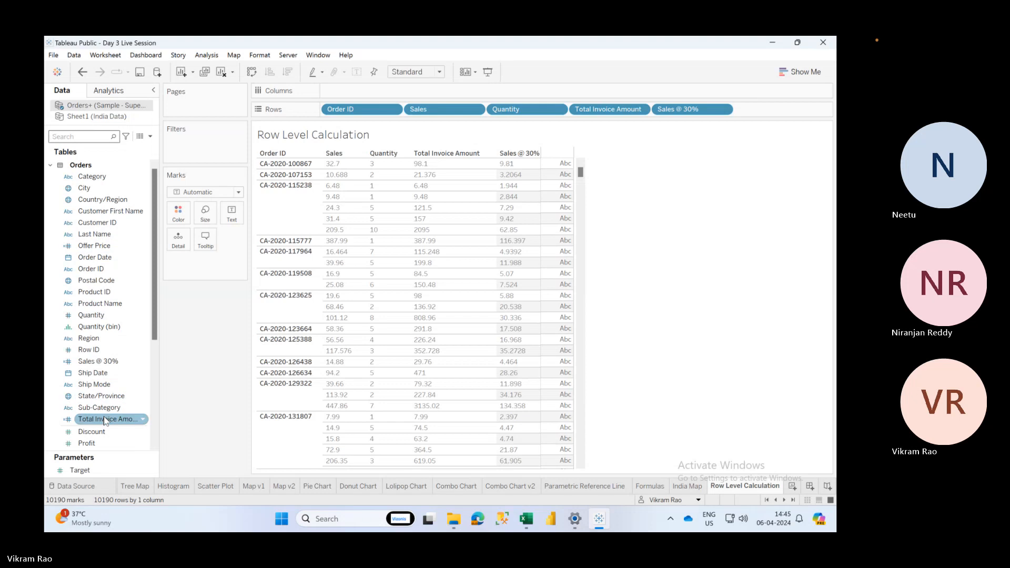
scroll(103, 420, "down", 5)
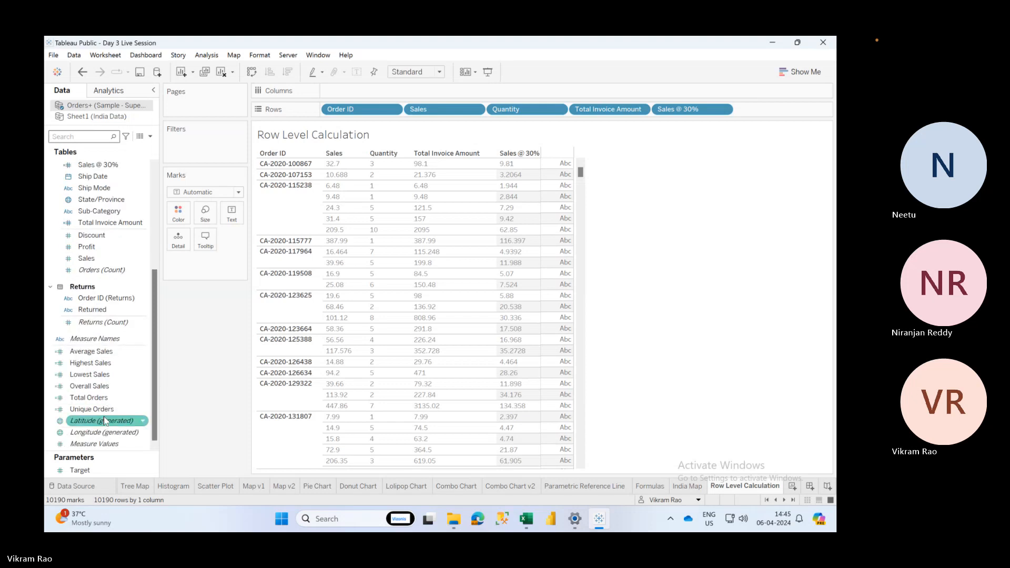
scroll(103, 415, "up", 5)
left_click(151, 137)
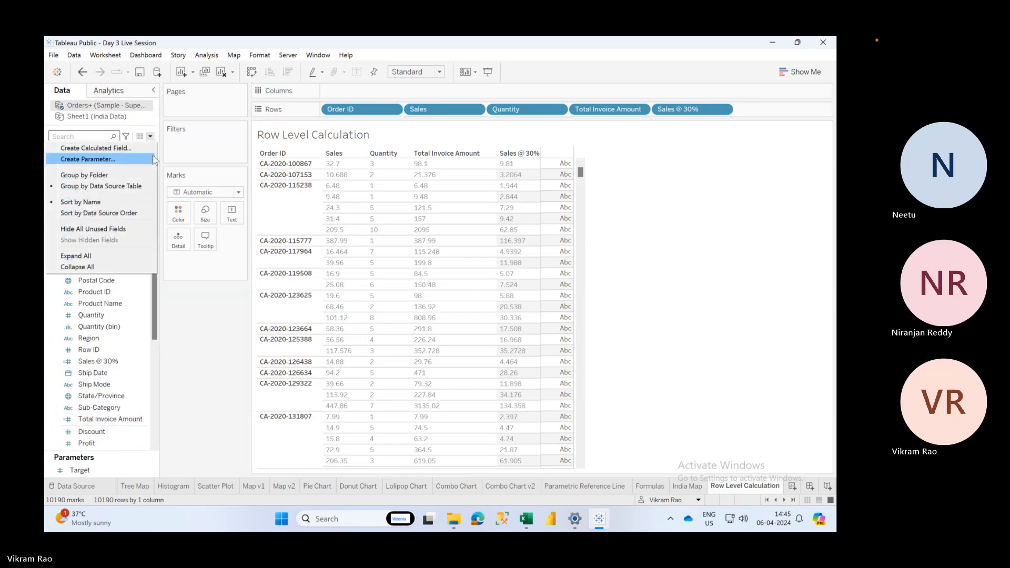
left_click(142, 147)
type("Di")
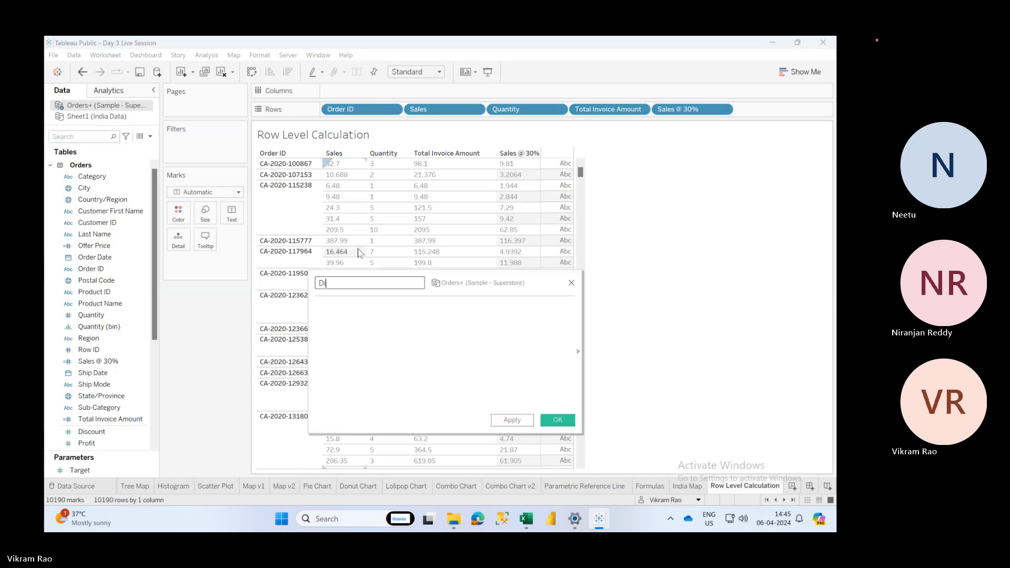
type("scount Price")
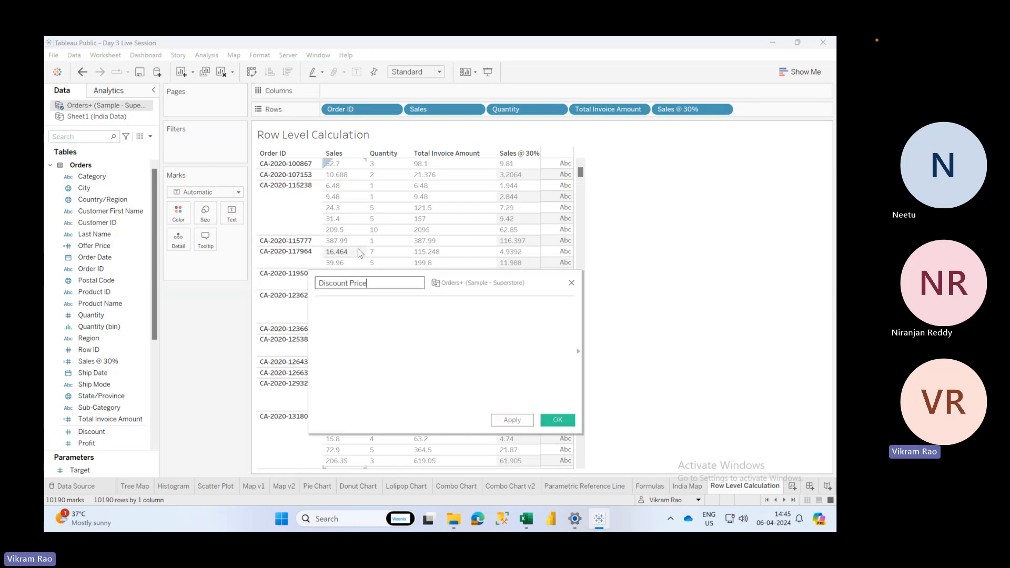
key("Tab")
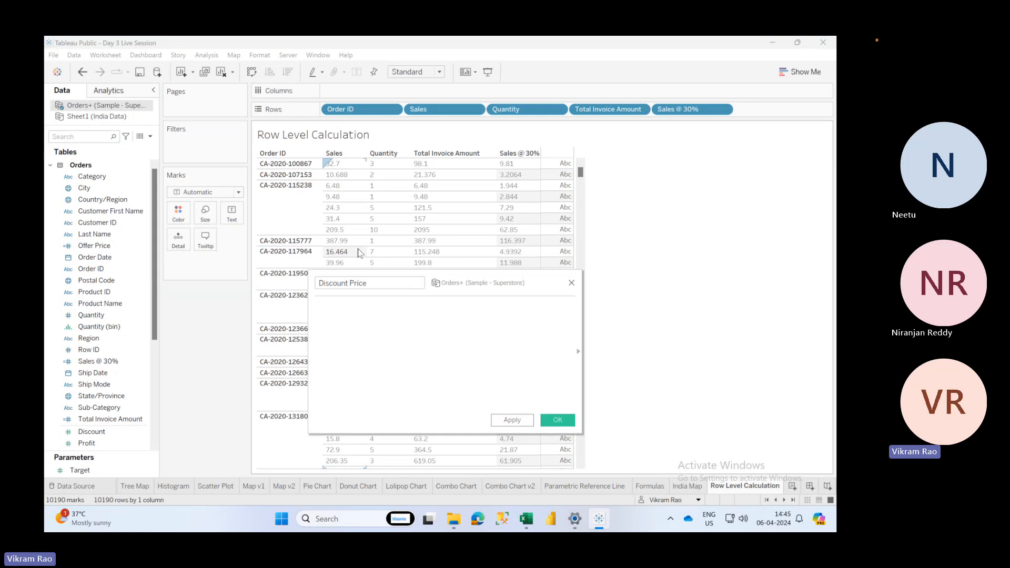
type("sal")
key("Return")
type("-sale")
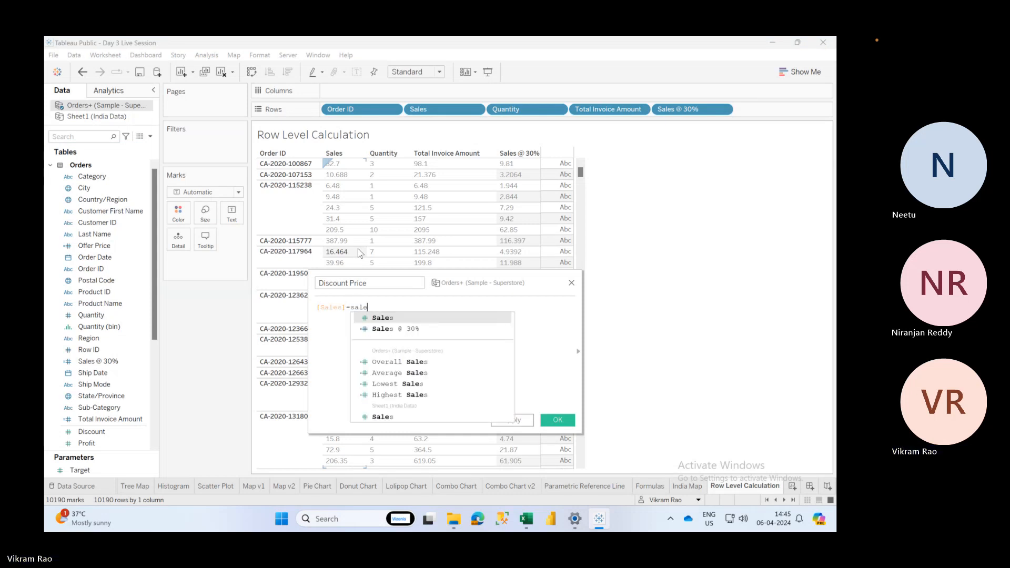
key("Down")
key("Return")
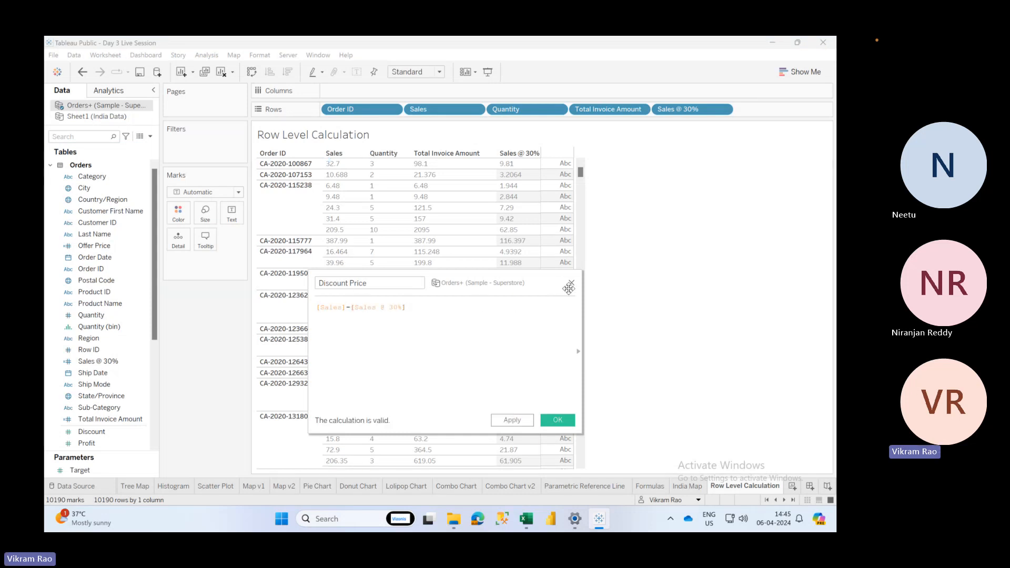
left_click(571, 284)
Add Offer Price to the rows after Sales @ 30%
left_click(117, 246)
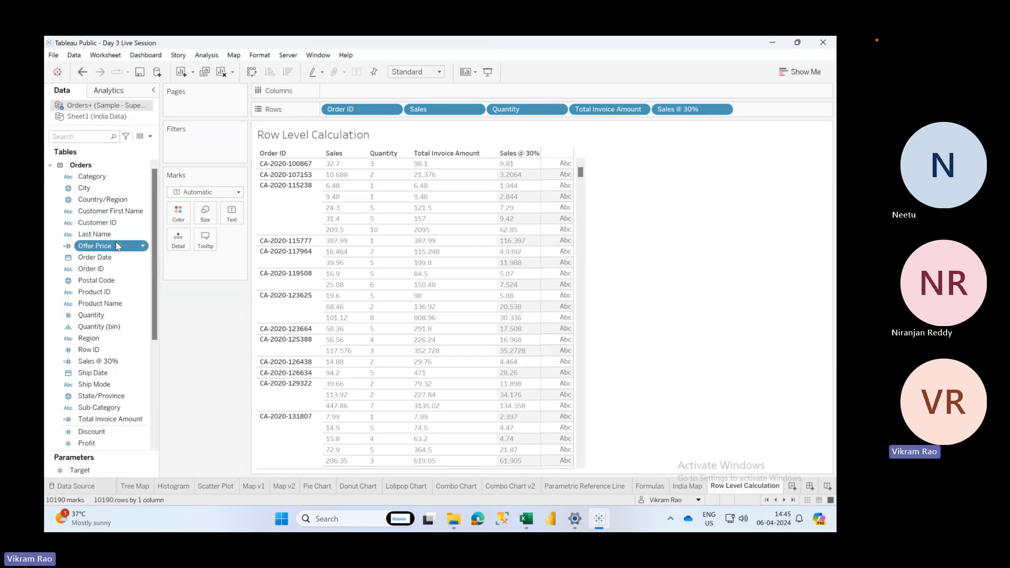
left_click_drag(117, 246, 780, 109)
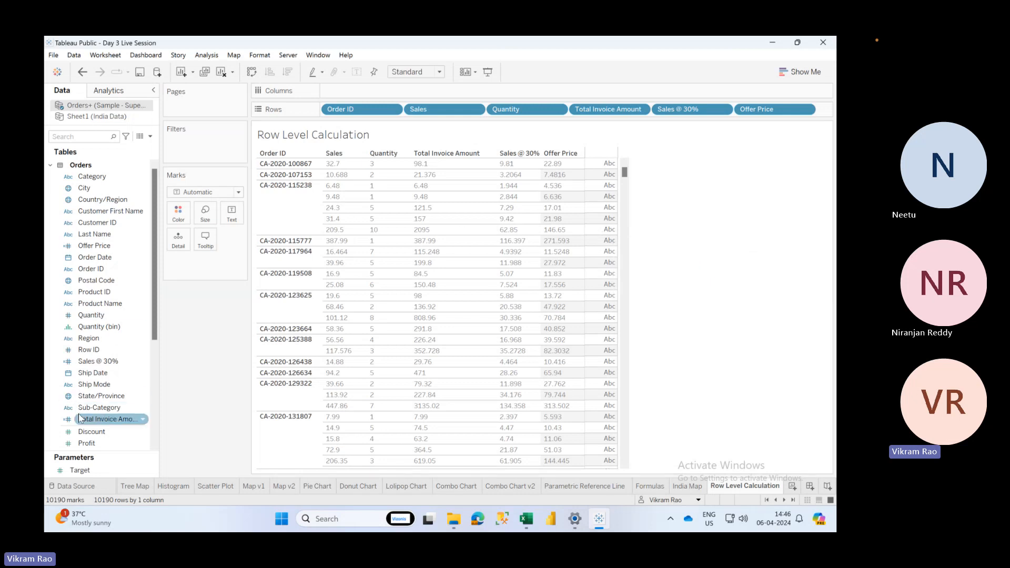
Add the Sales measure to the rows after Offer Price and change it to a discrete dimension
scroll(105, 398, "down", 2)
scroll(104, 398, "down", 1)
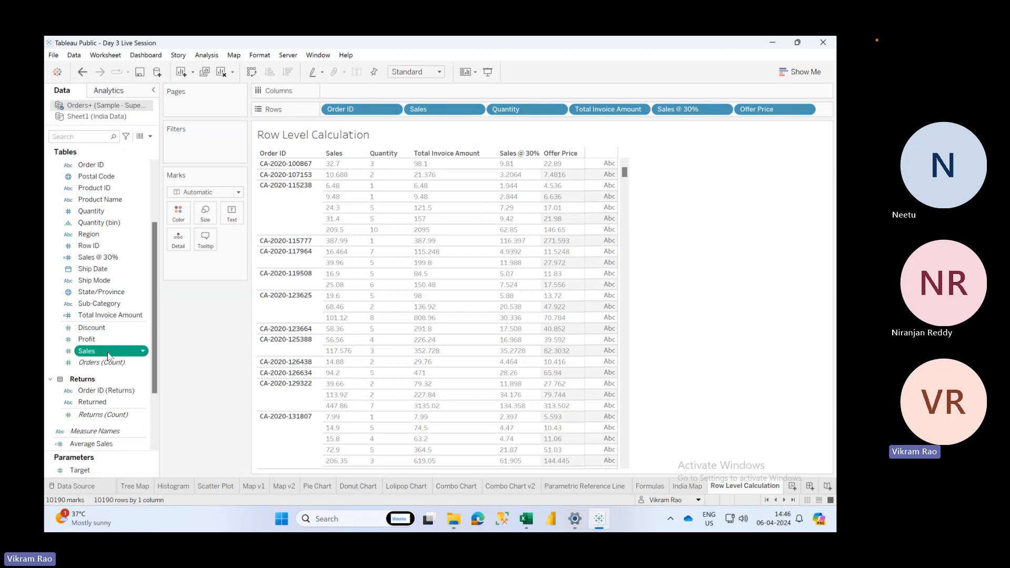
left_click_drag(108, 355, 497, 338)
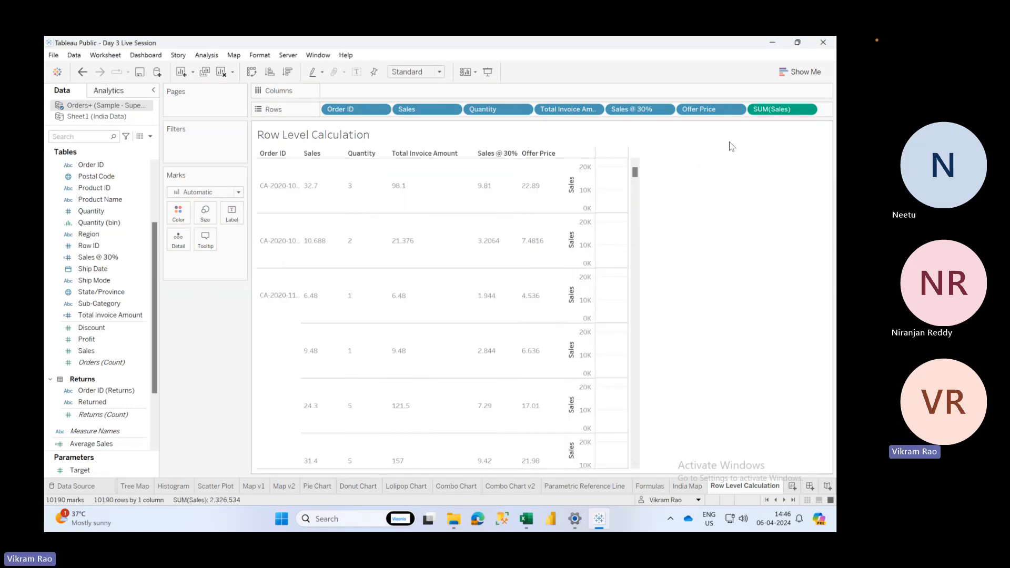
right_click(772, 111)
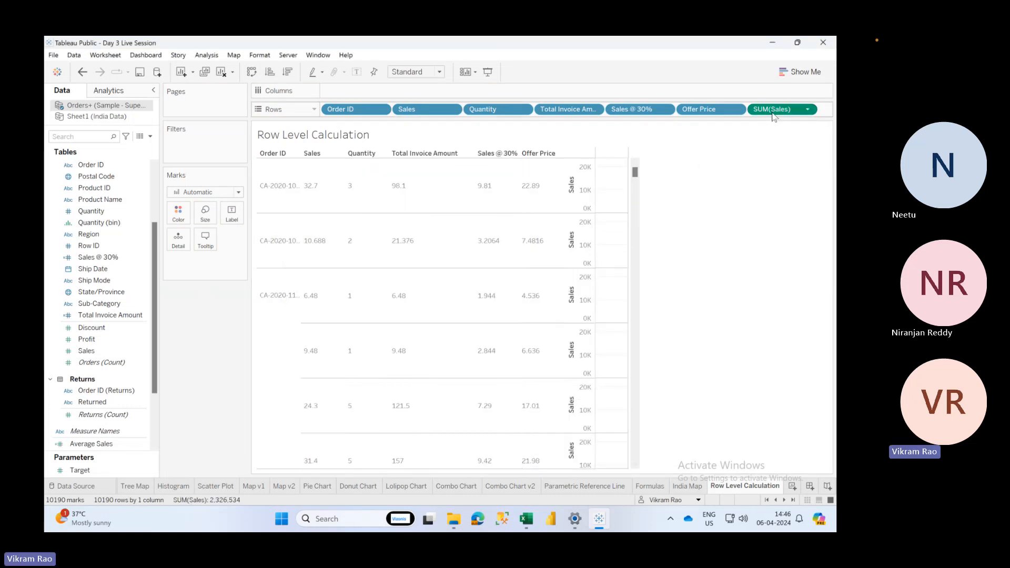
left_click(757, 200)
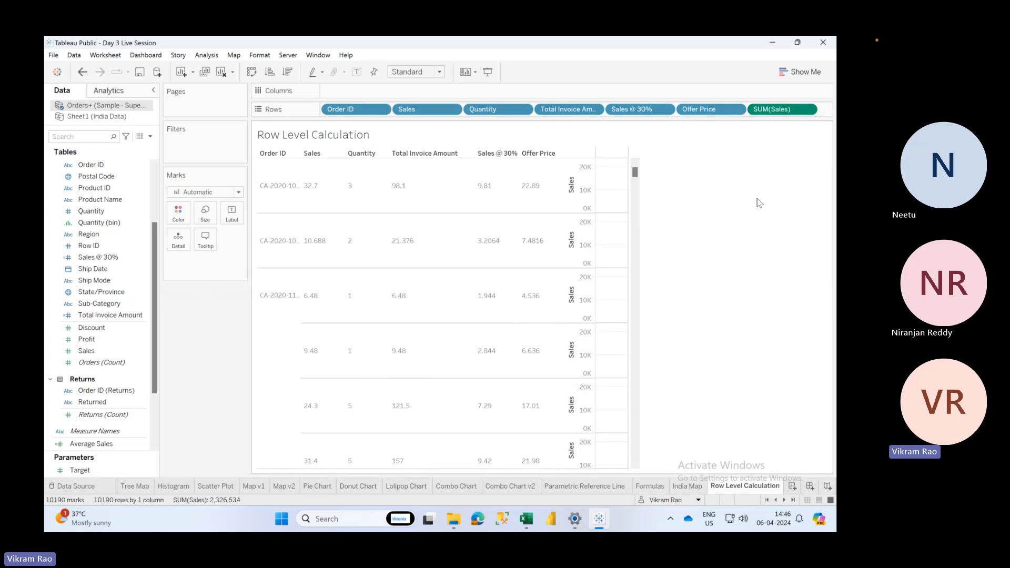
right_click(760, 113)
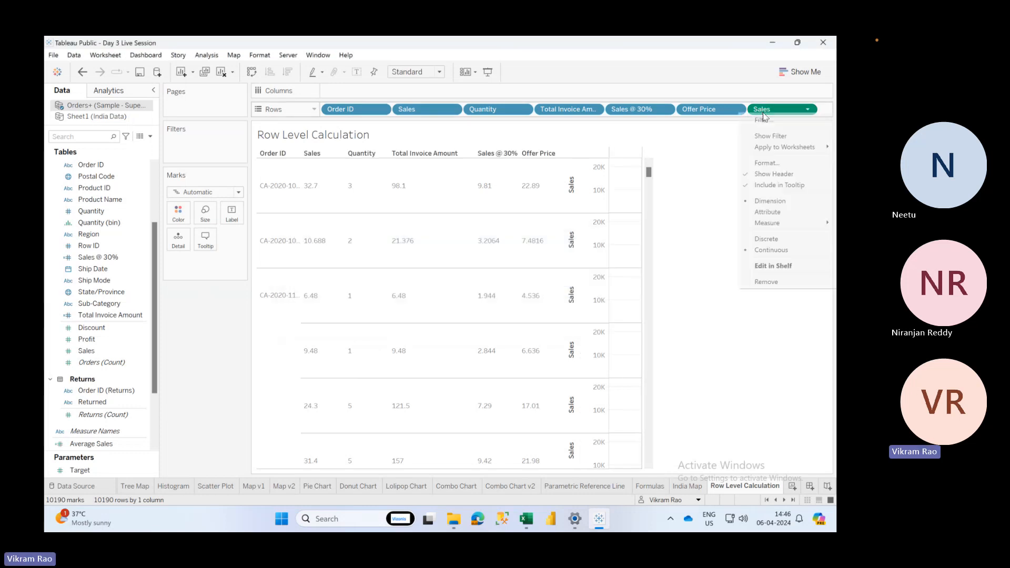
left_click(762, 238)
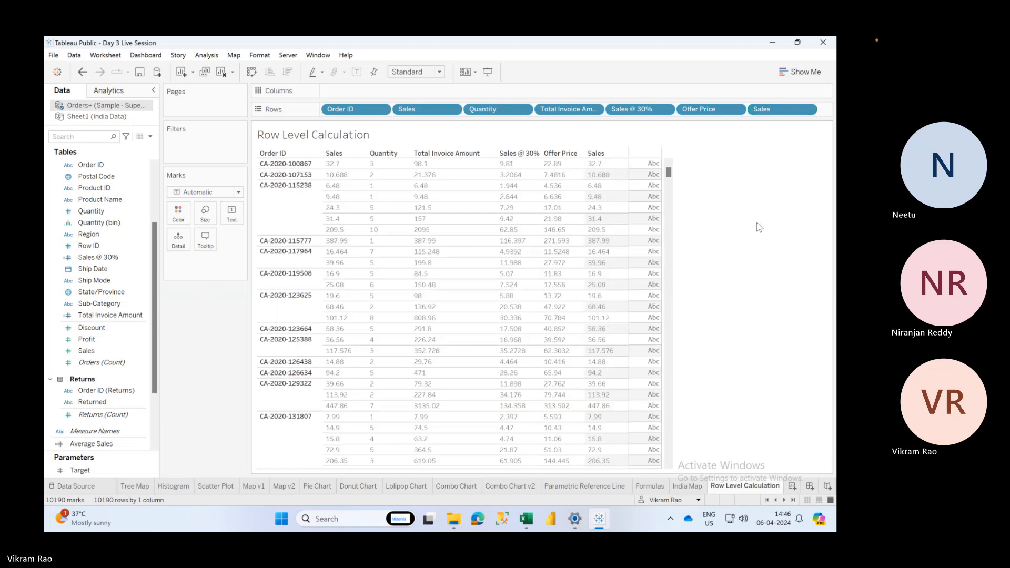
Remove the second Sales field, placed after Offer Price, from the rows
right_click(770, 112)
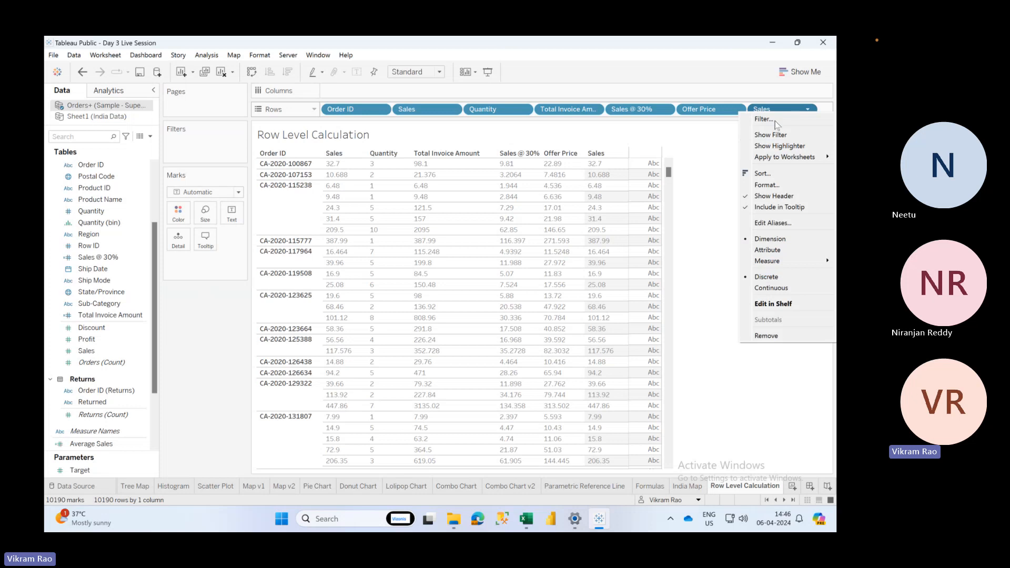
left_click(758, 104)
left_click_drag(758, 103, 693, 51)
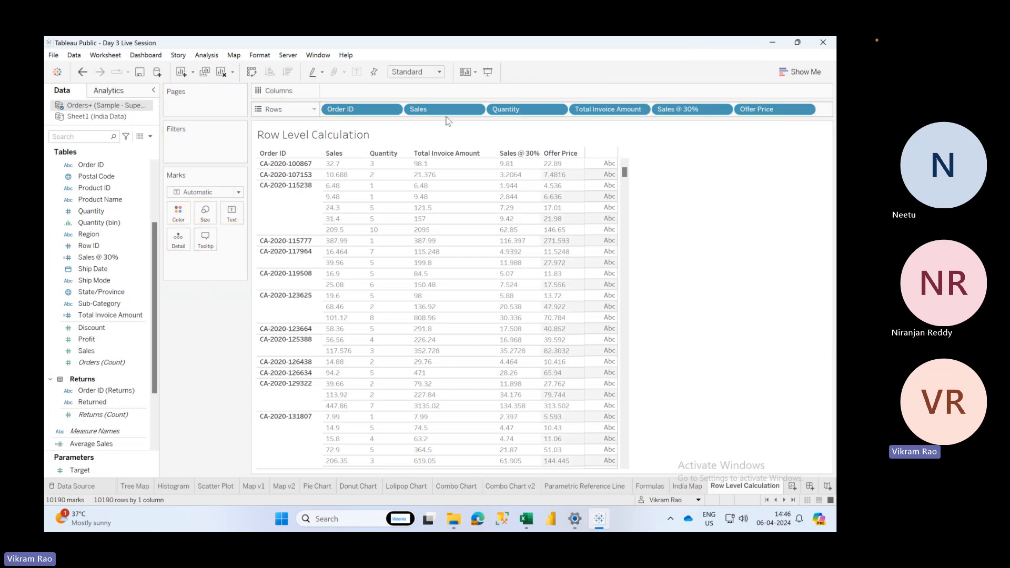
right_click(106, 352)
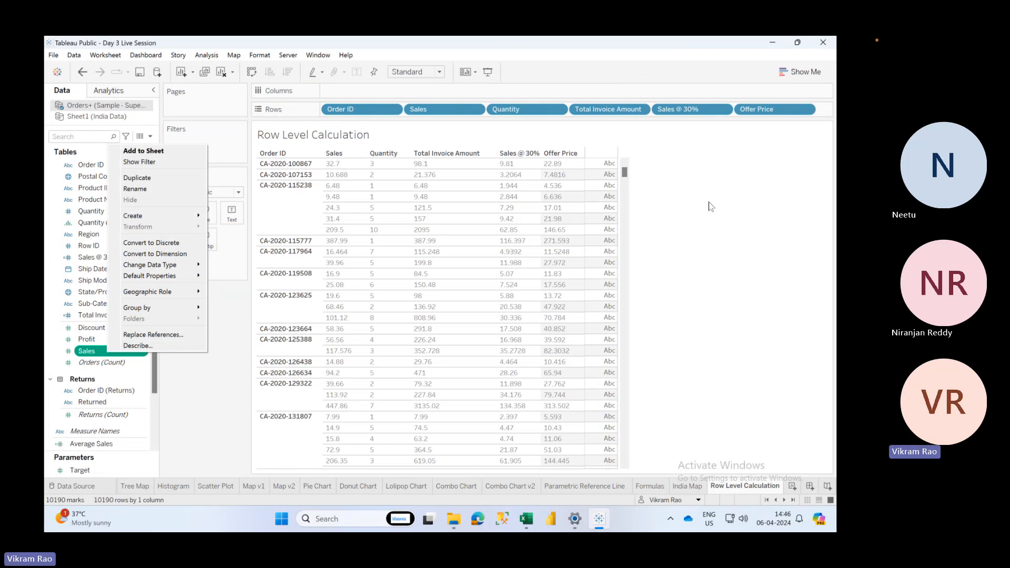
left_click(695, 235)
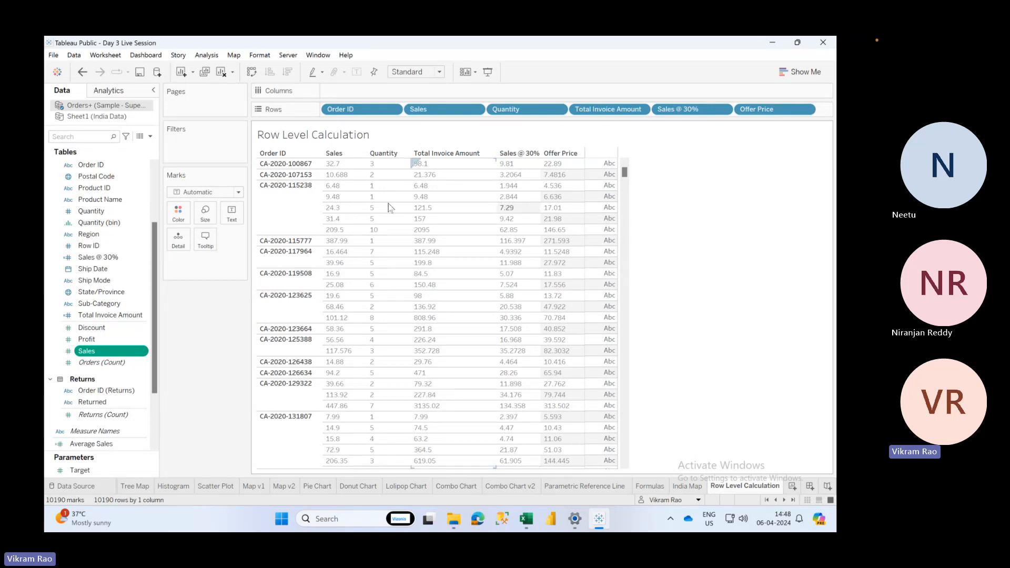
Open the Sales @ 30% calculated field, examine its formula, and close the editor without editing it
scroll(124, 241, "up", 3)
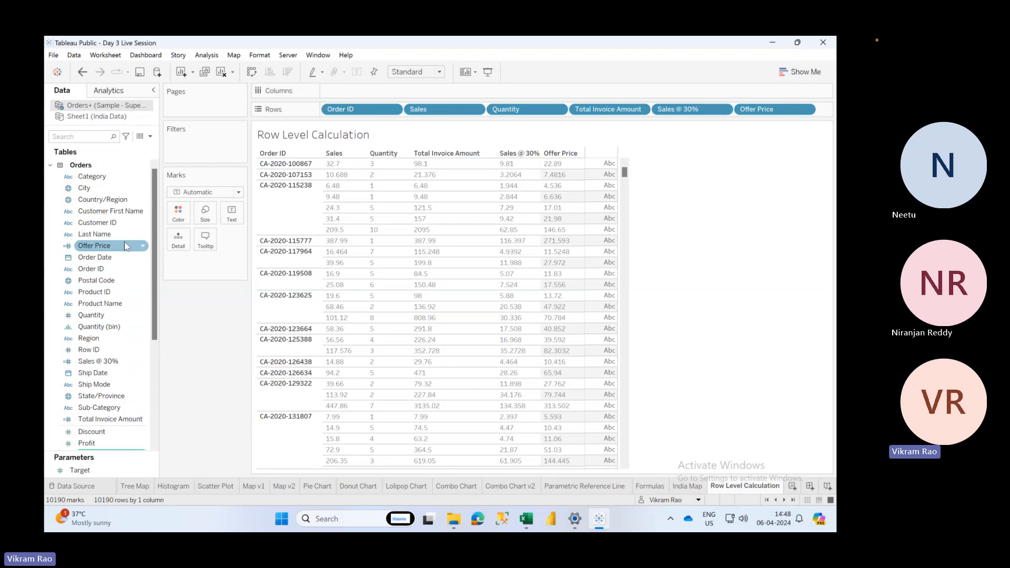
right_click(125, 361)
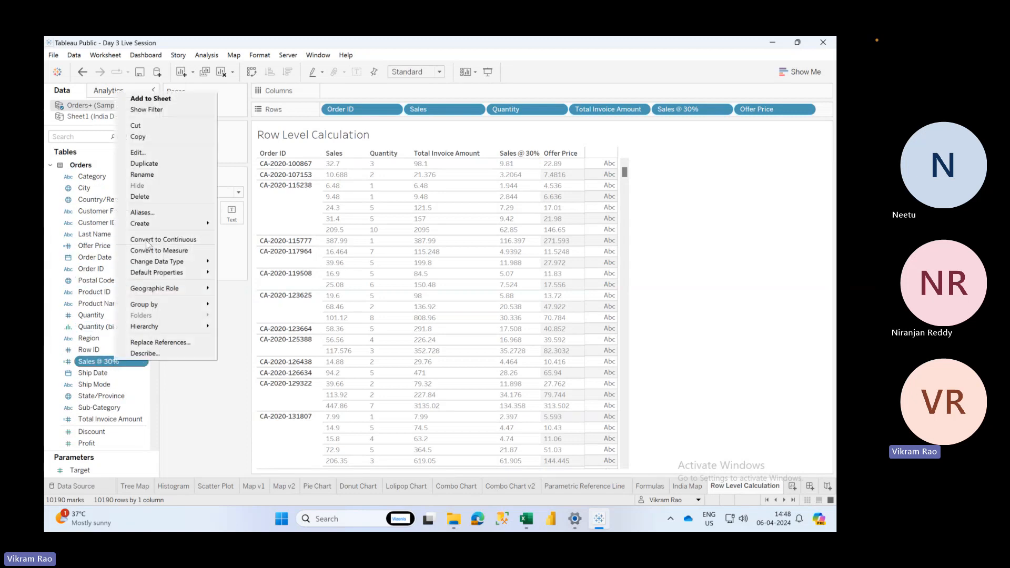
left_click(138, 153)
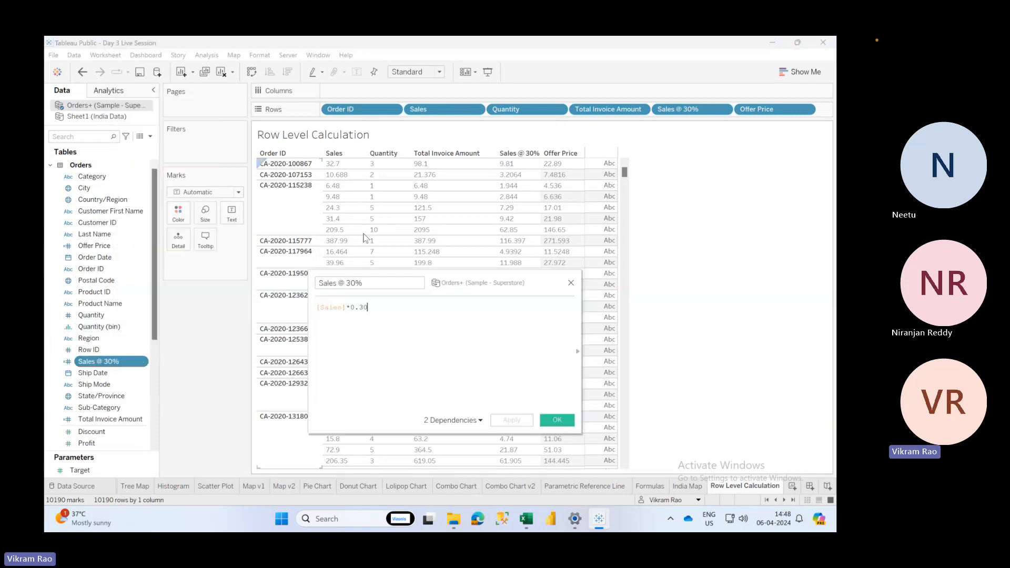
left_click_drag(329, 309, 383, 314)
left_click(382, 310)
left_click(326, 310)
left_click(384, 315)
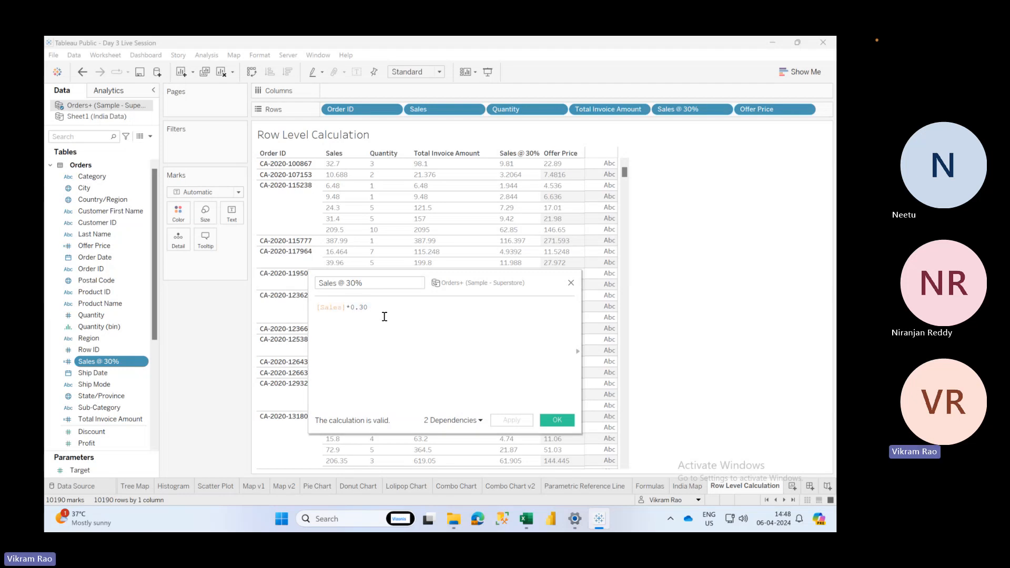
left_click_drag(383, 316, 320, 306)
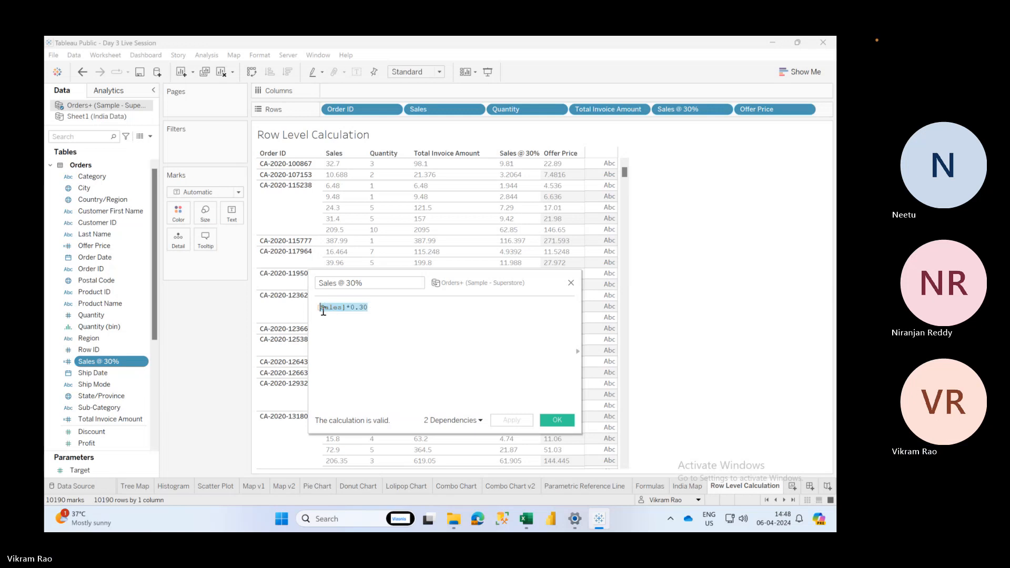
left_click(406, 349)
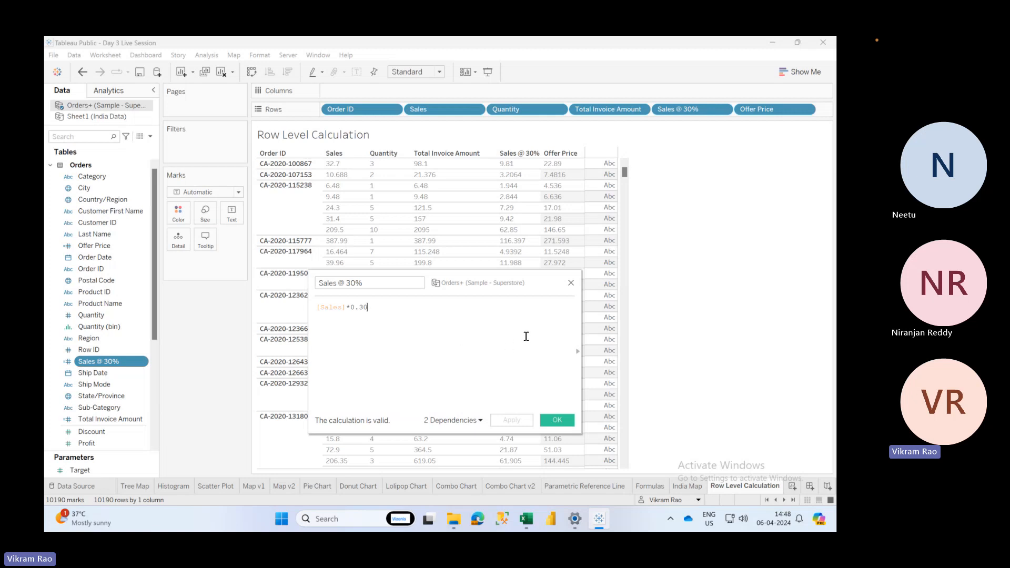
left_click(570, 283)
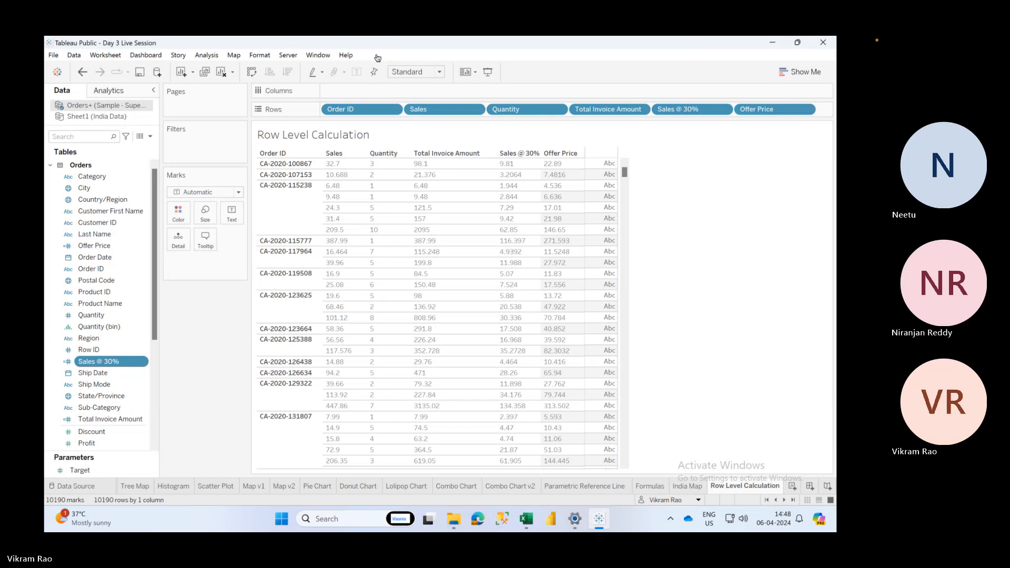
Hide the floating meeting controls of the screen-sharing session
mouse_move(377, 57)
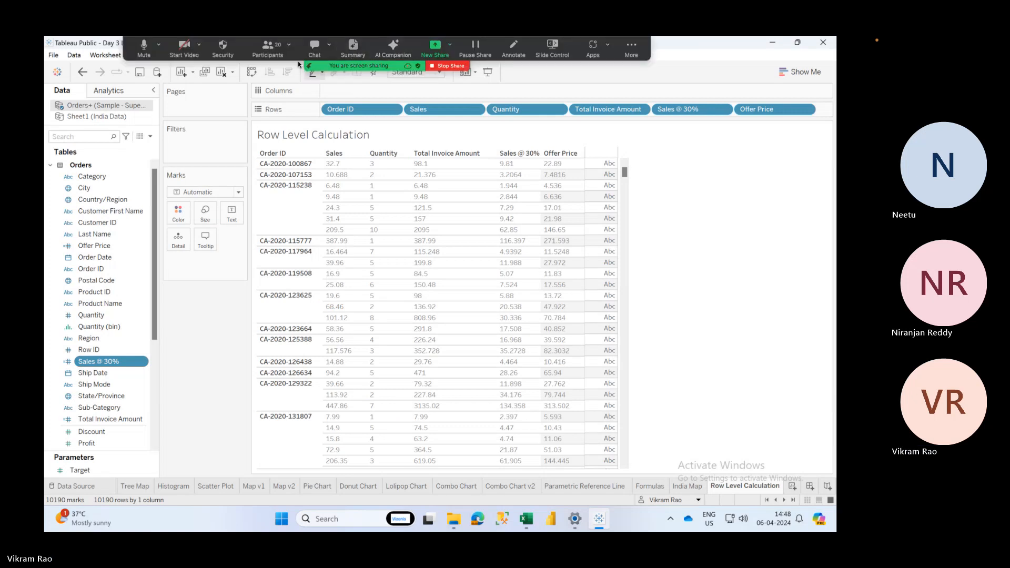
left_click(631, 47)
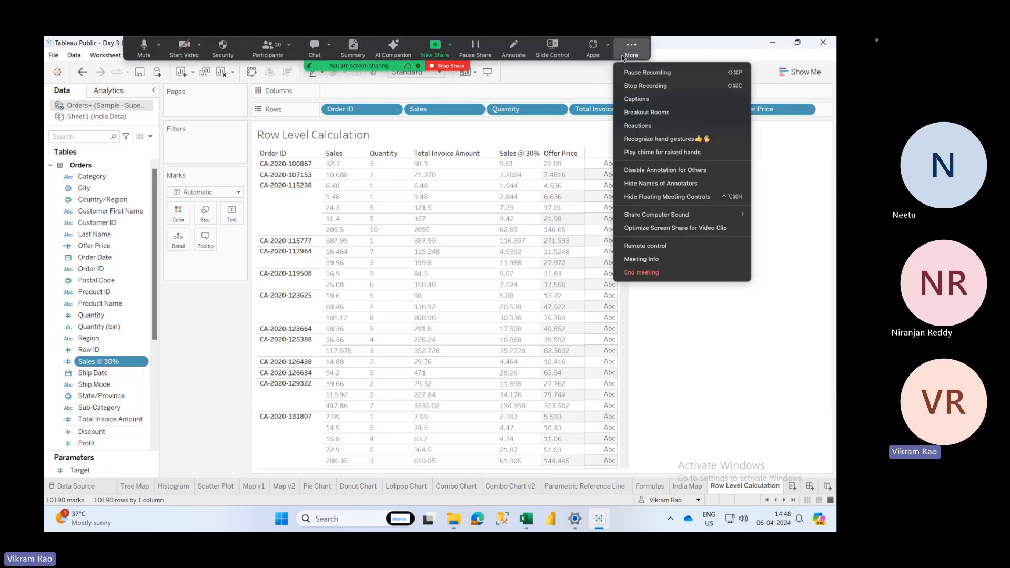
left_click(631, 196)
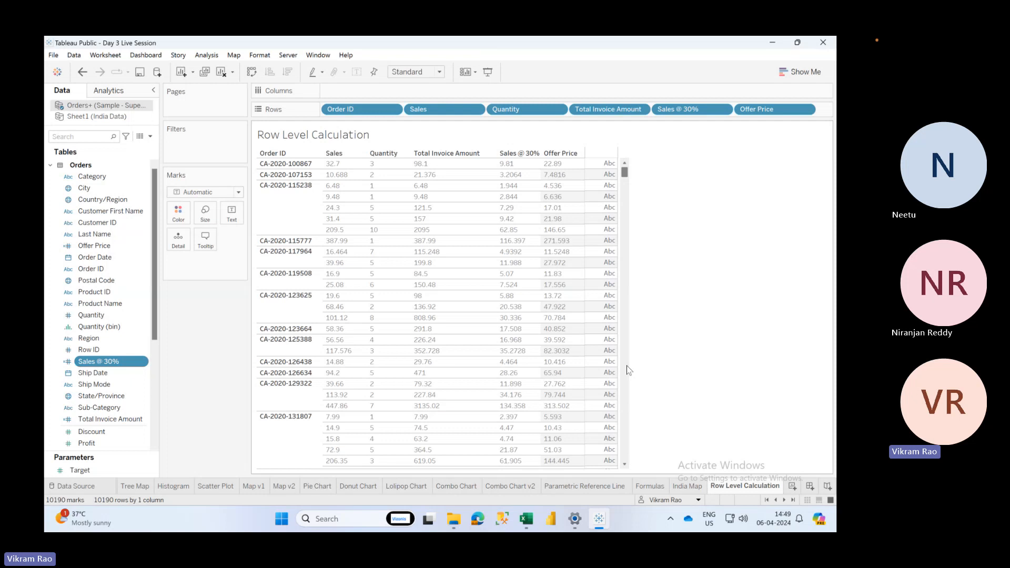
Create a new worksheet named Text Functions and add Order ID to its rows with all members
left_click(793, 487)
double_click(769, 487)
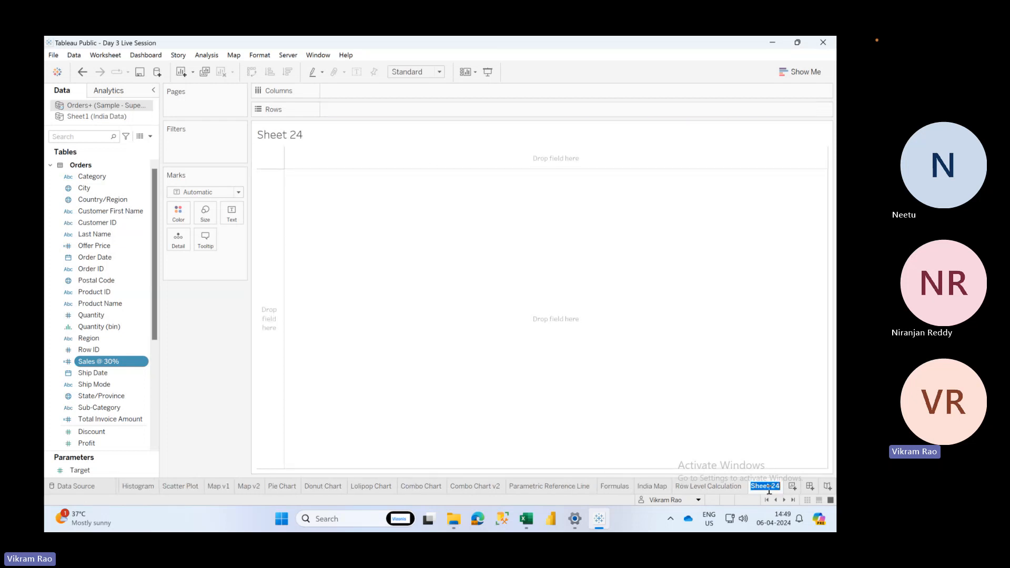
type("Text Funct")
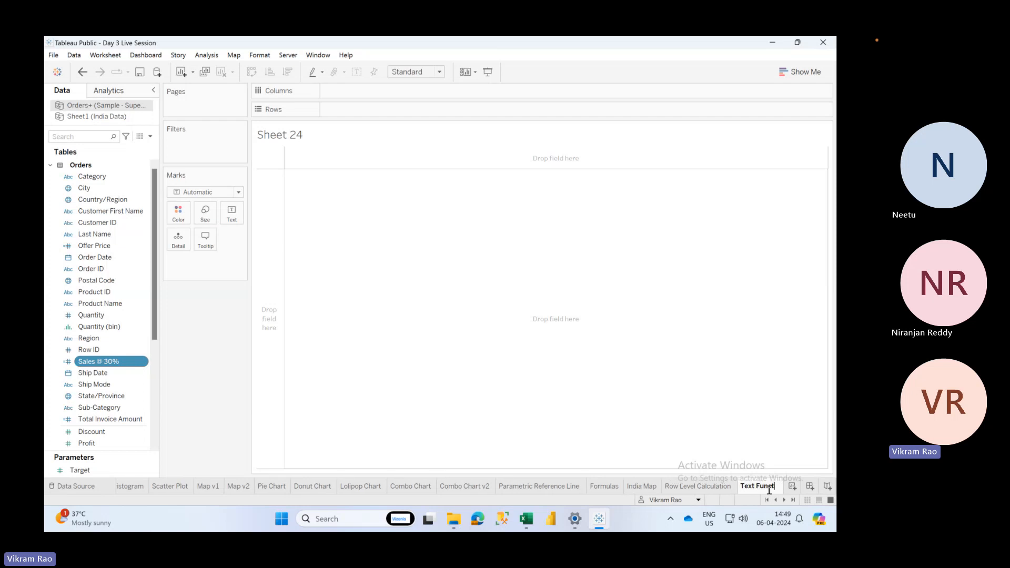
type("ions")
key("Return")
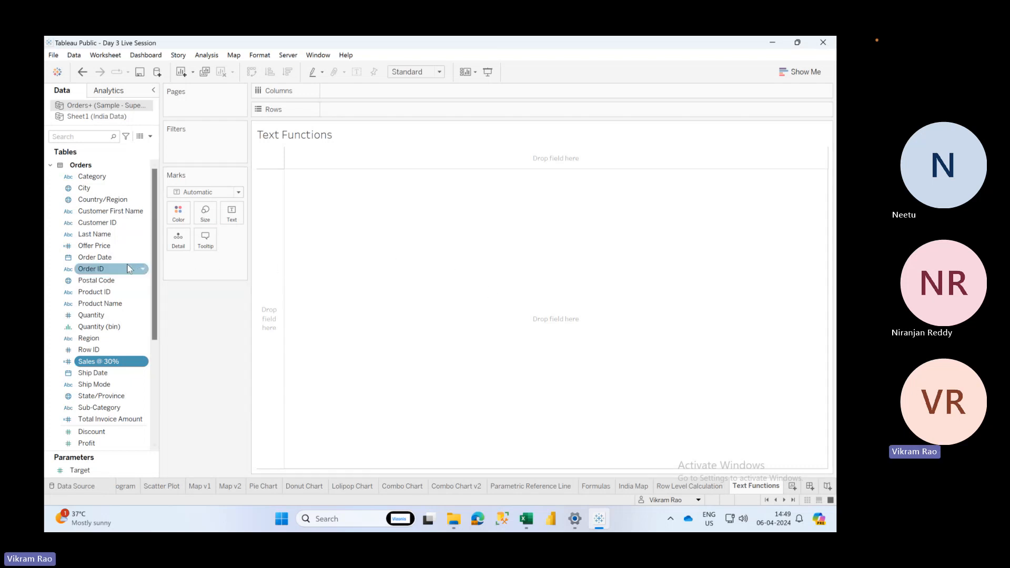
left_click_drag(128, 269, 354, 107)
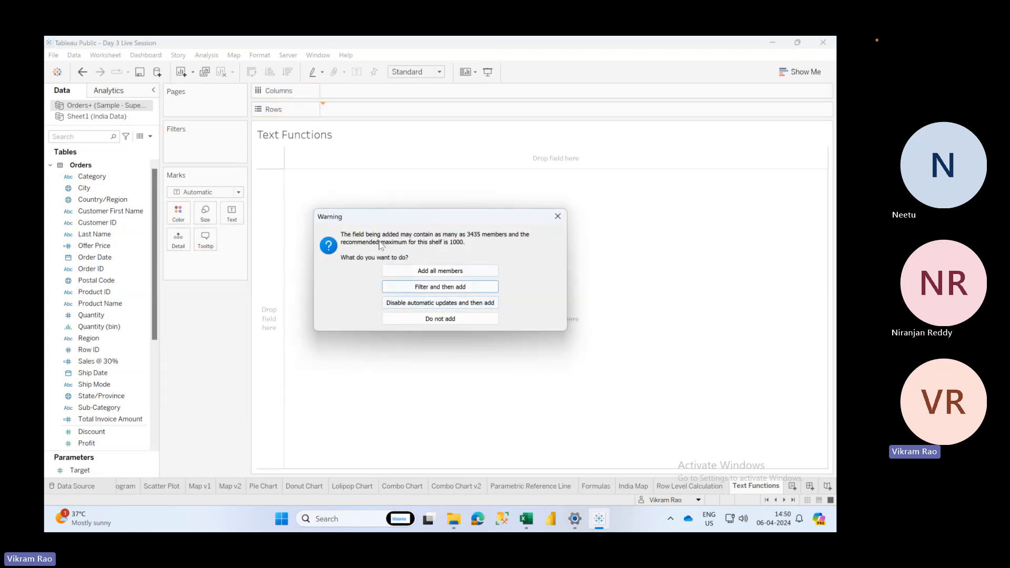
left_click(424, 276)
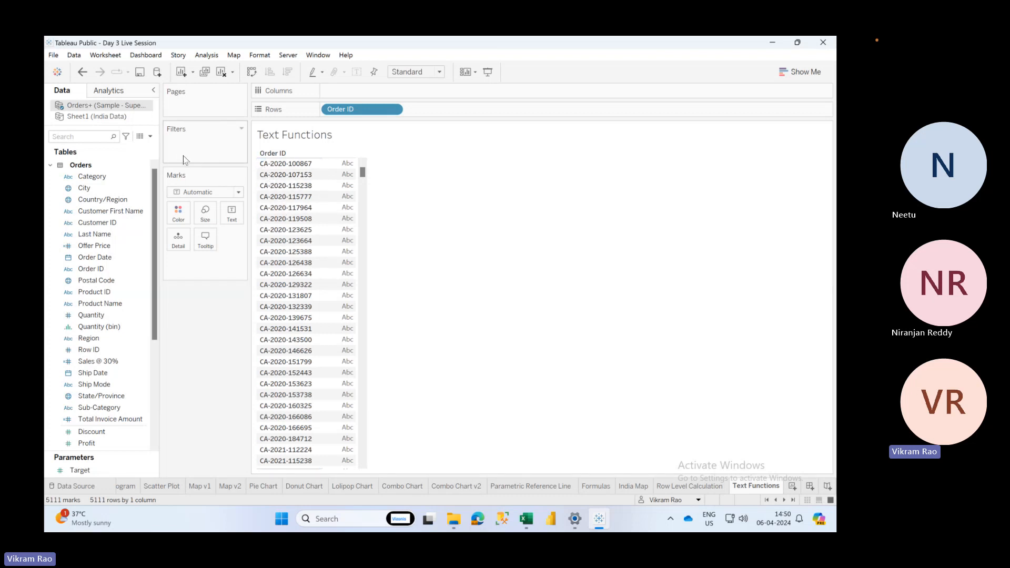
Start a new calculated field with the formula LEFT([Order ID],2), expanding the function reference in the editor
left_click(150, 137)
left_click(142, 150)
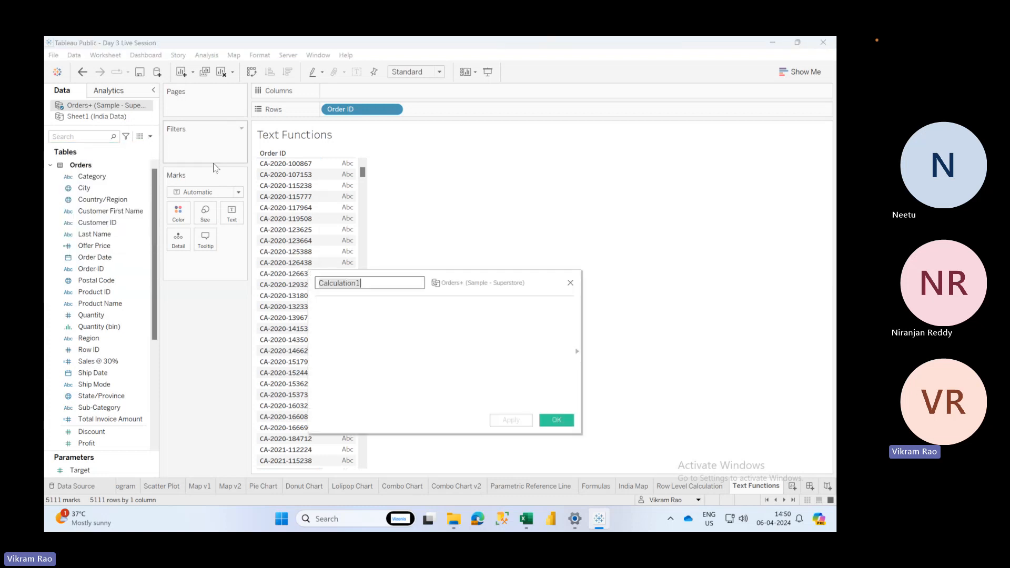
left_click(375, 329)
type("LEF")
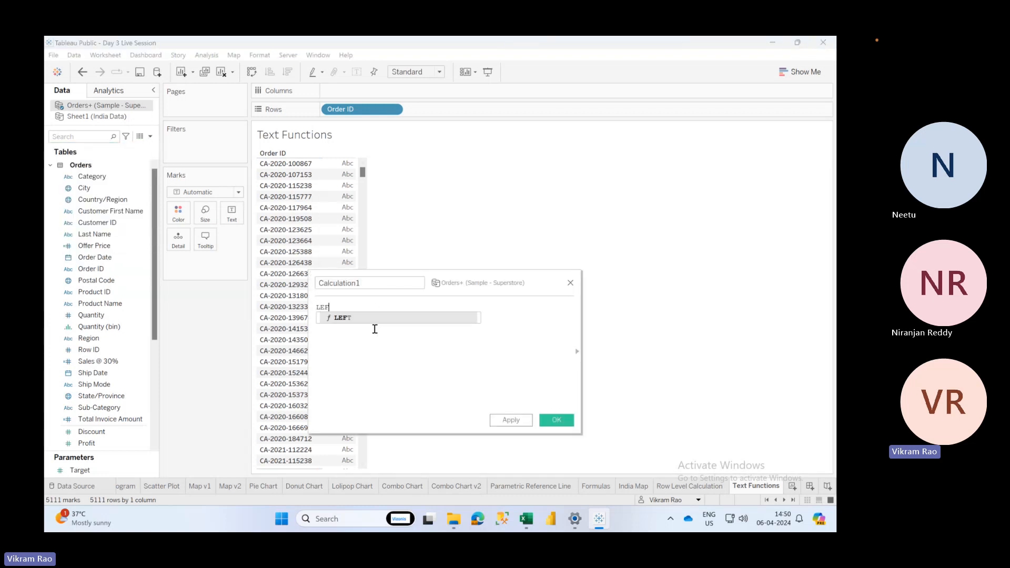
key("Return")
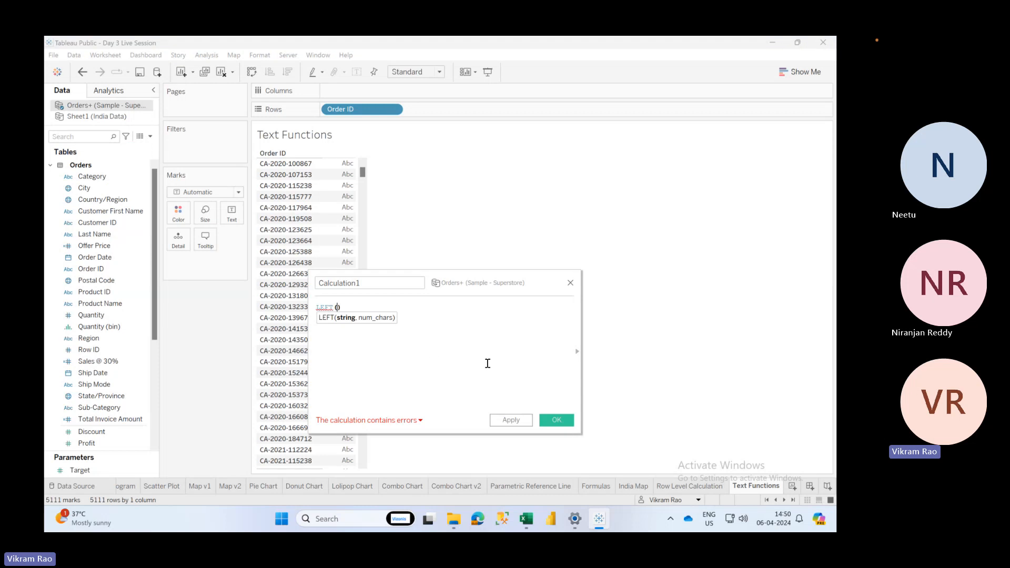
left_click(577, 354)
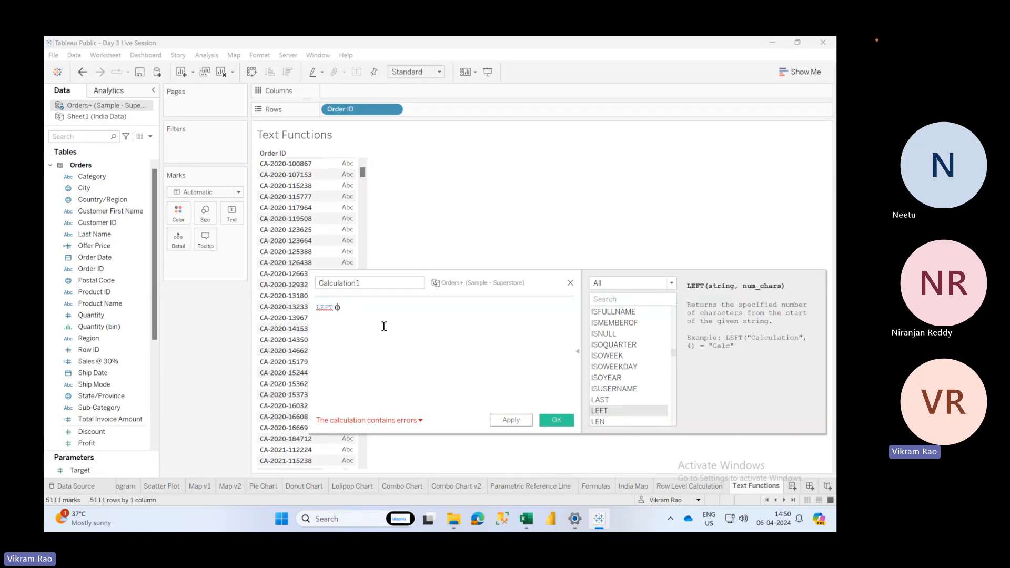
type("[Order ID]")
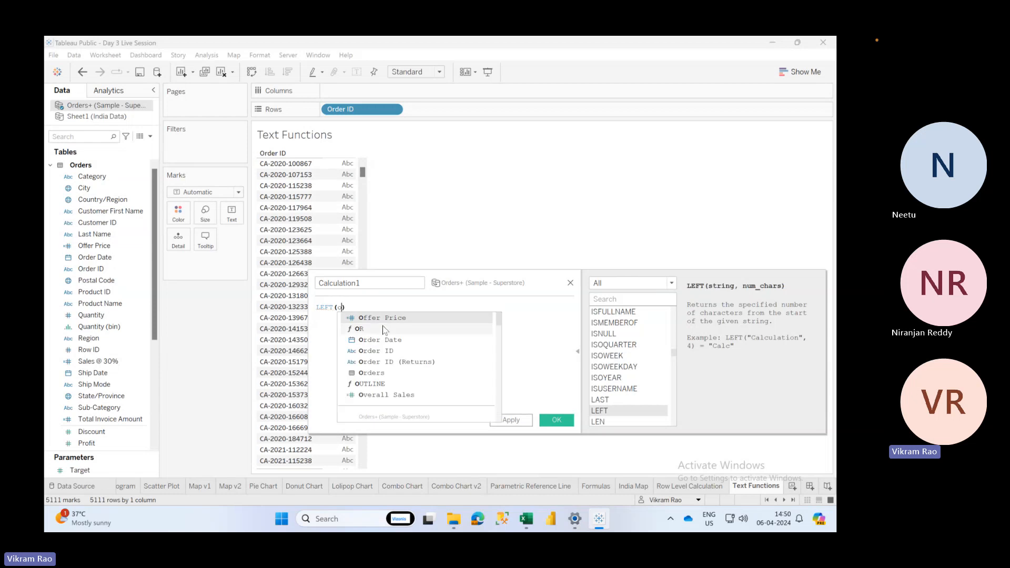
type(",")
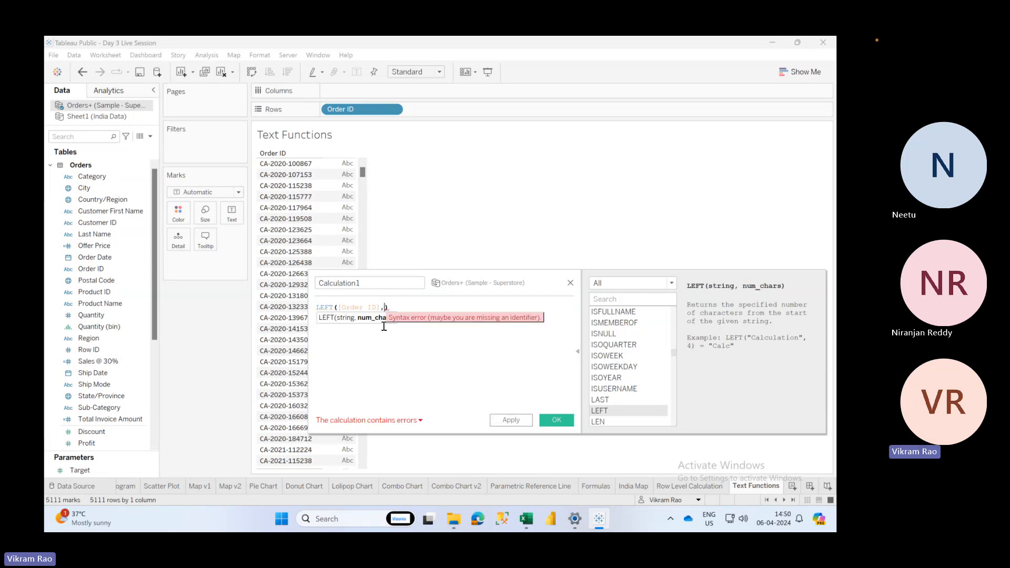
type("2")
Name the calculated field LEFT, save it, and add it to the rows after Order ID
double_click(378, 282)
type("L")
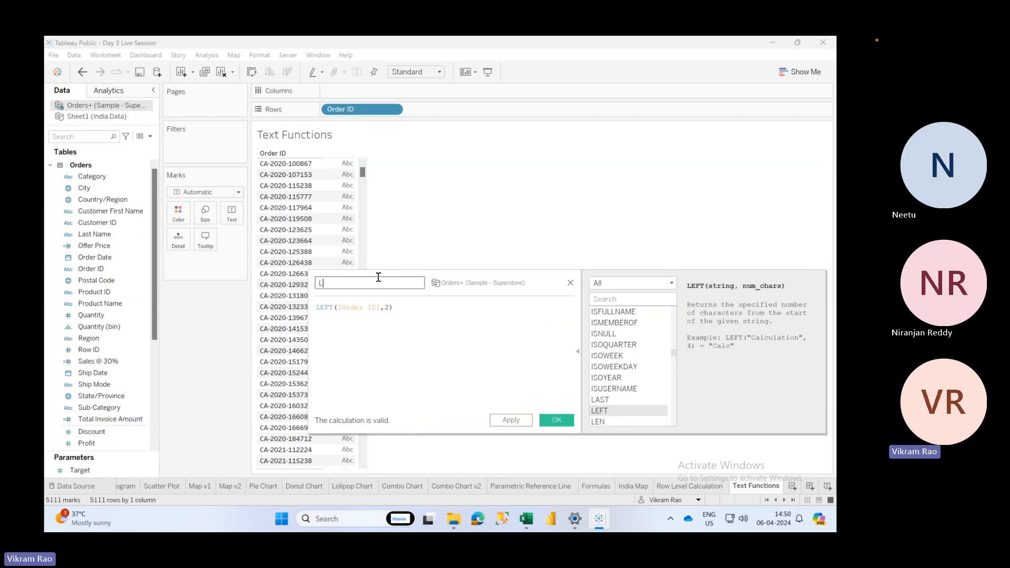
type("EFT")
left_click(511, 420)
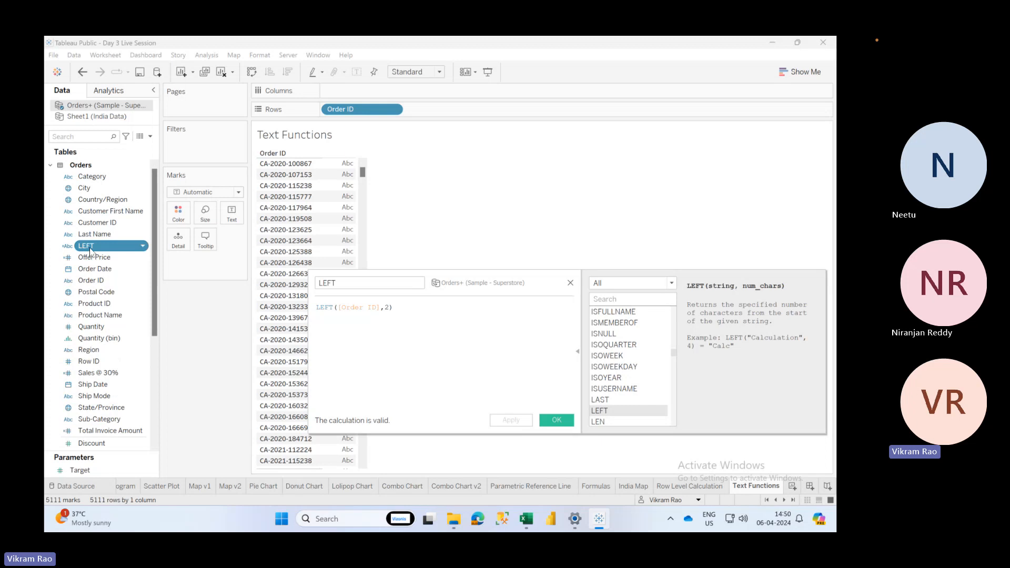
left_click_drag(91, 253, 413, 115)
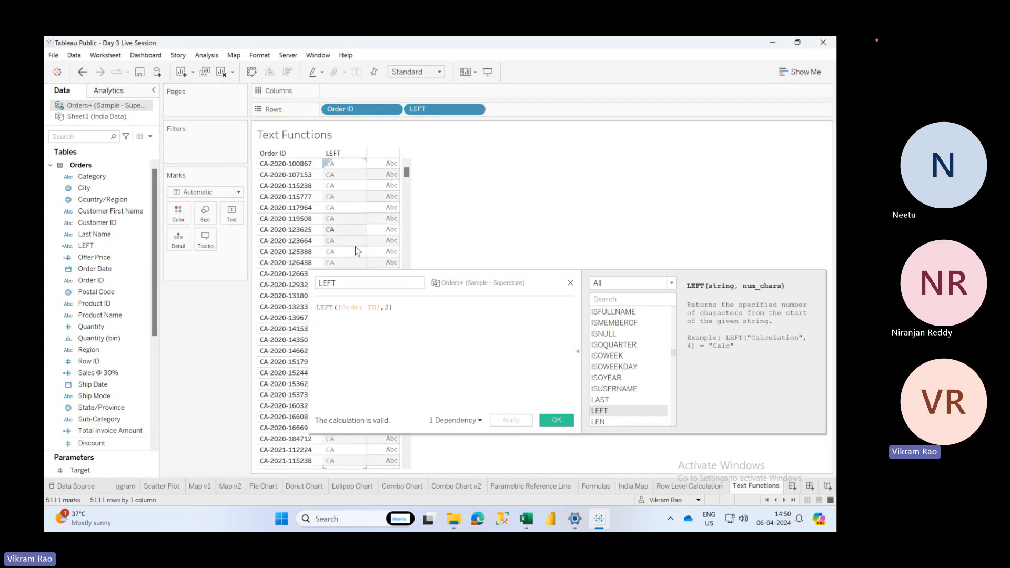
left_click(570, 283)
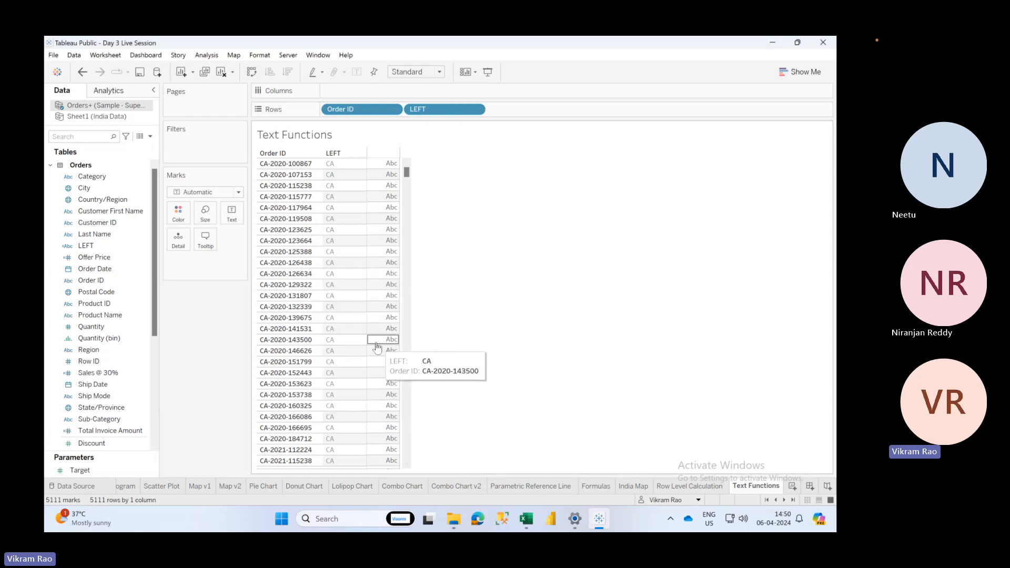
scroll(376, 344, "down", 15)
mouse_move(406, 182)
left_mouse_down()
mouse_move(405, 343)
mouse_move(406, 163)
left_mouse_up()
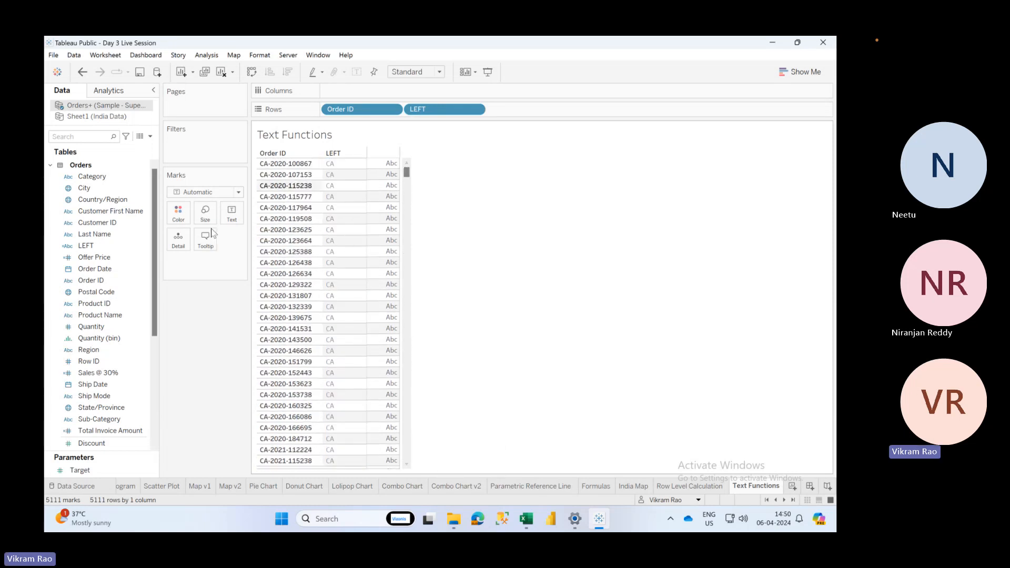
Reopen the LEFT calculated field, re-enter Order ID as its string argument, and save the formula
right_click(114, 246)
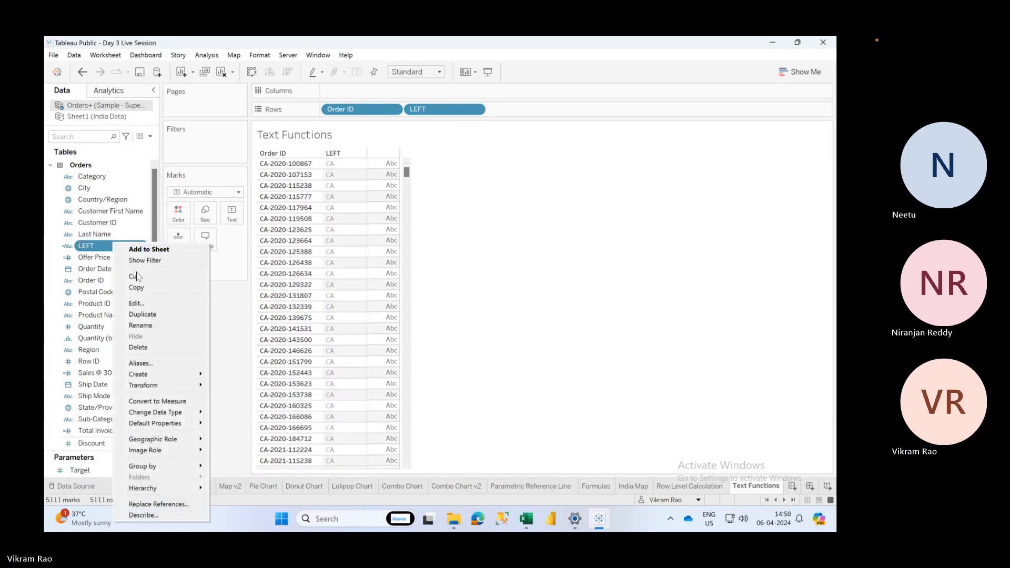
left_click(136, 303)
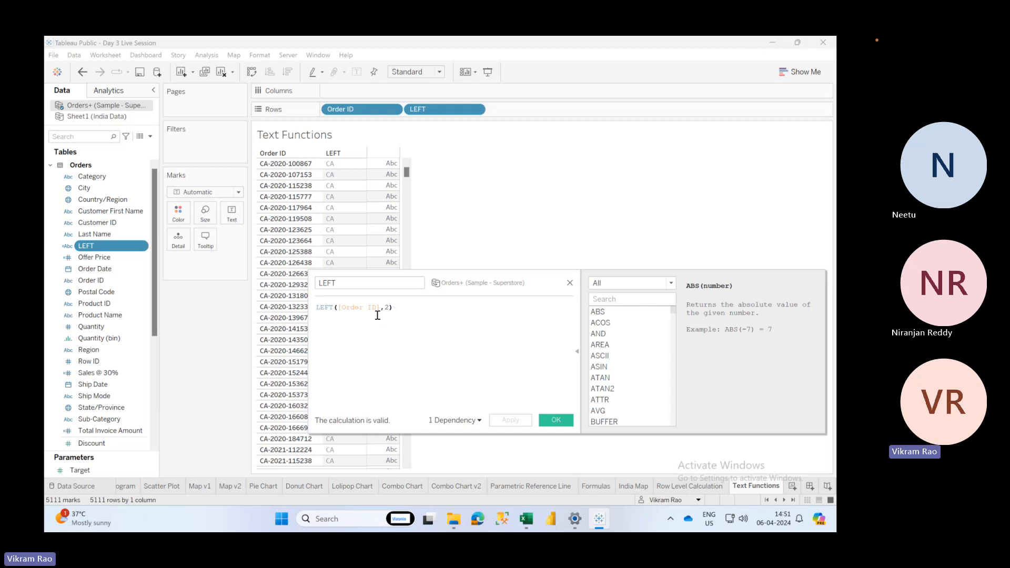
key("ctrl+a")
double_click(363, 308)
type("ord")
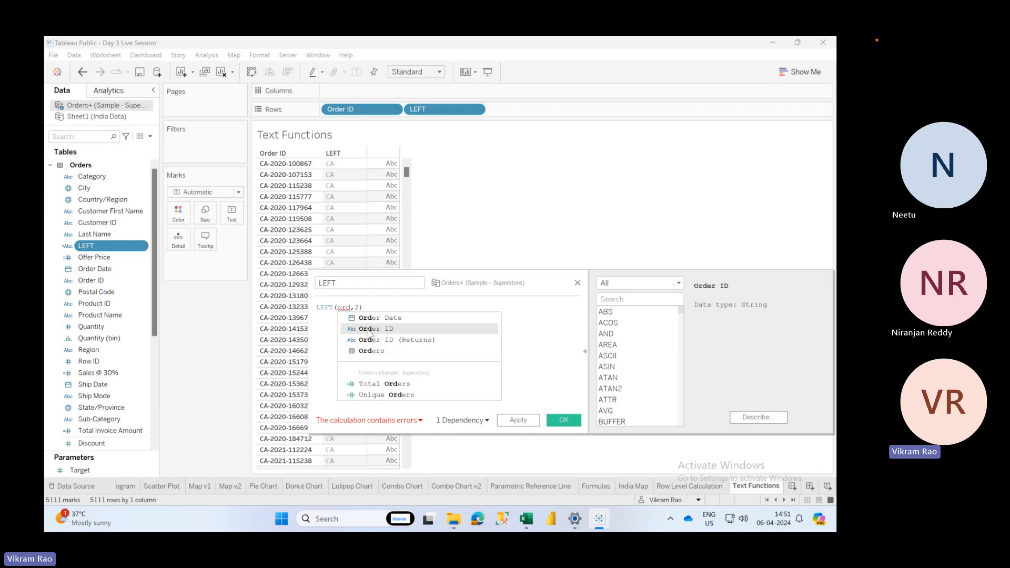
left_click(368, 329)
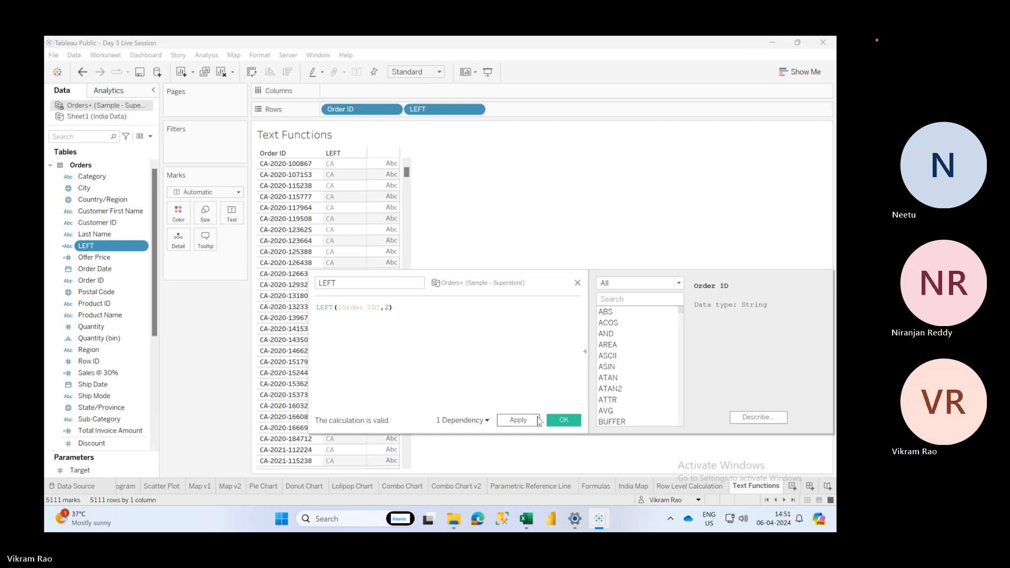
left_click(538, 421)
left_click(563, 419)
Start a new calculated field with the formula RIGHT([Order ID],6)
left_click(150, 137)
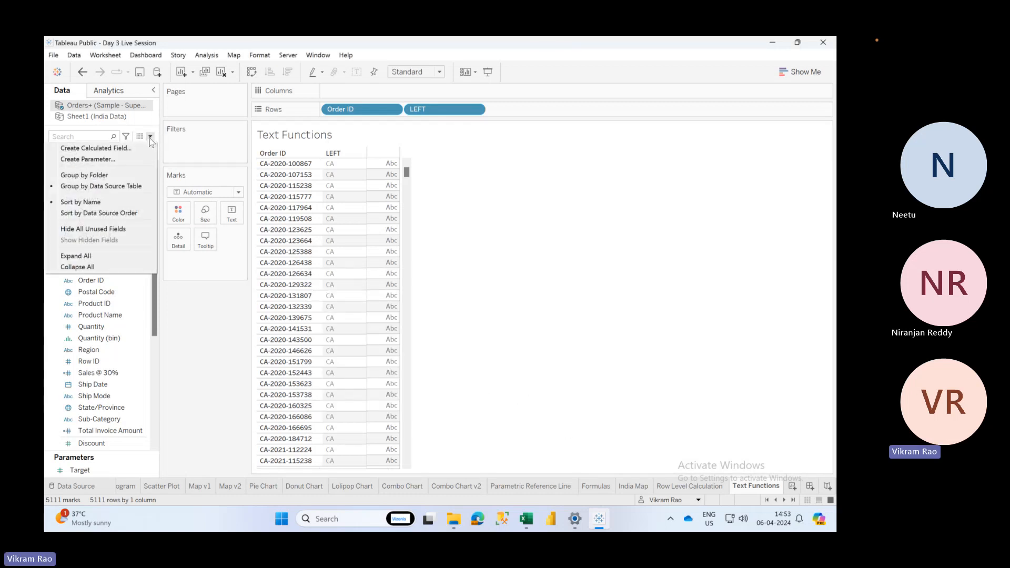
left_click(141, 147)
left_click(363, 325)
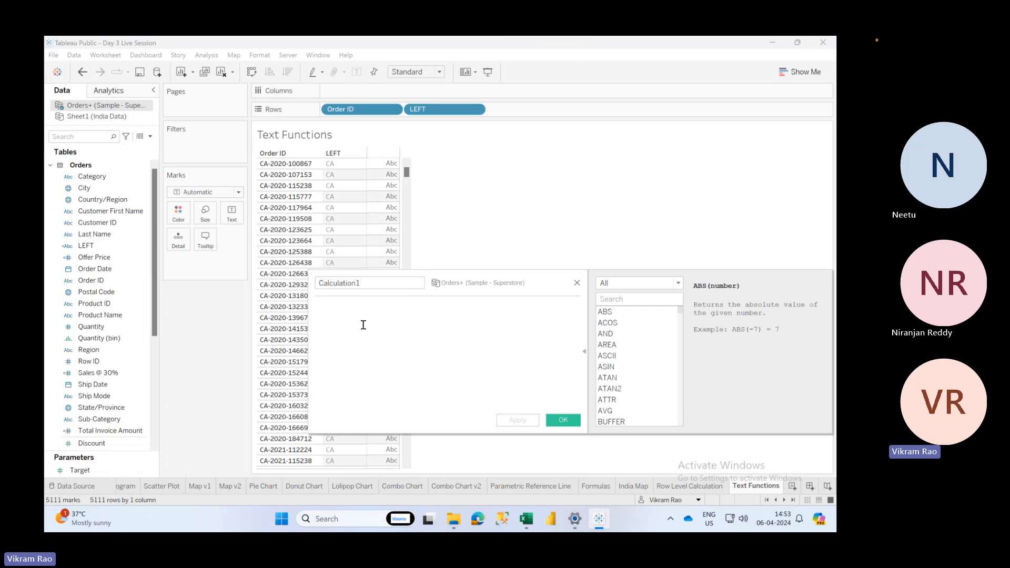
type("RIGHT()")
key("Tab")
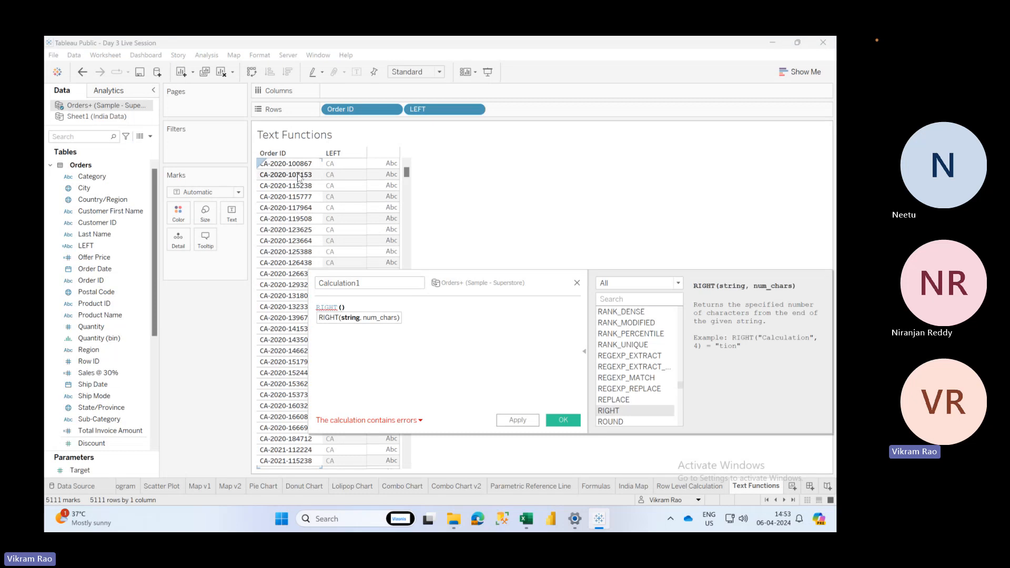
type("ord")
left_click(371, 329)
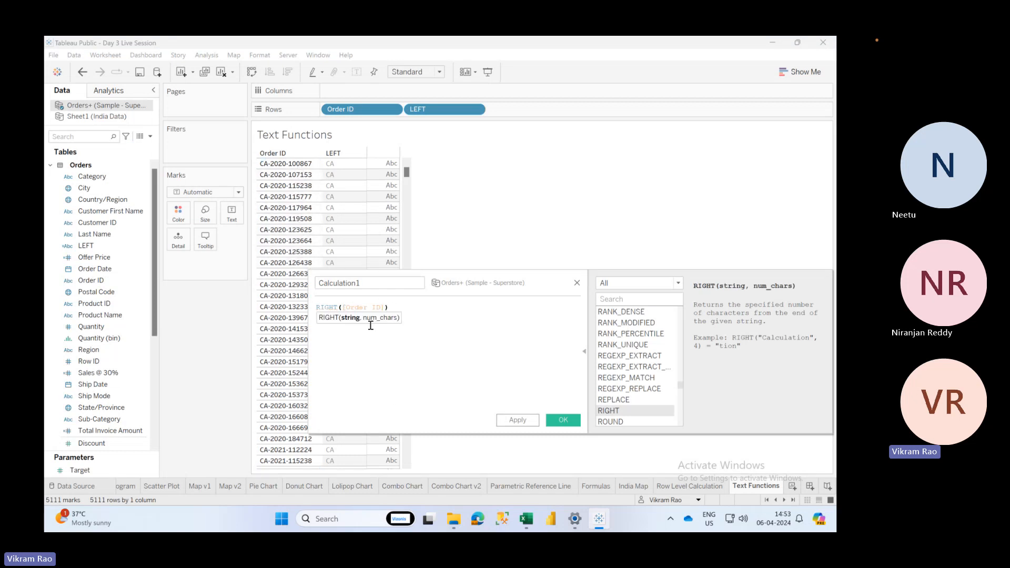
type(",6")
Name the calculated field RIGHT, save it, and add it to the rows after LEFT
double_click(371, 284)
type("RIGHT")
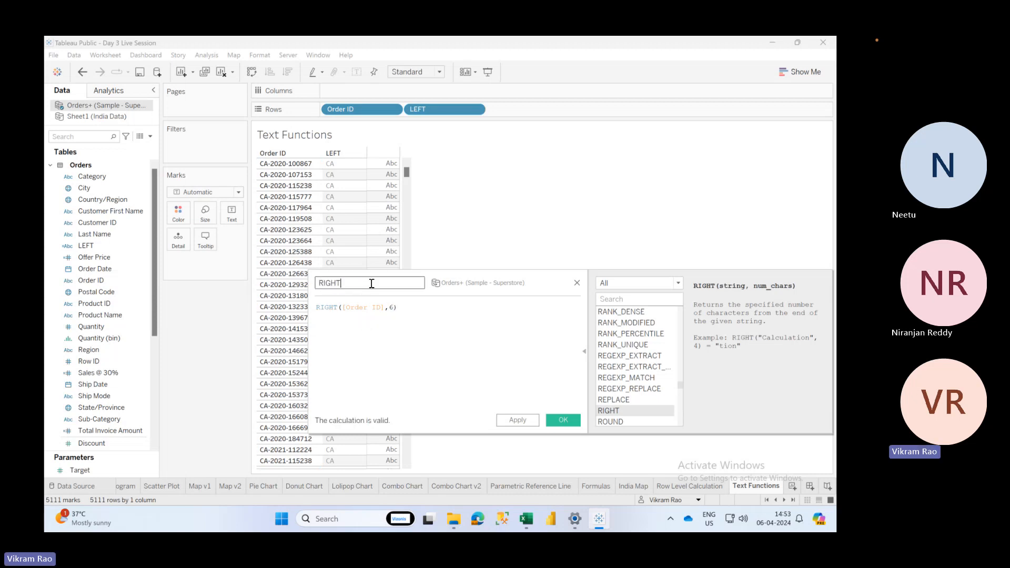
left_click(532, 421)
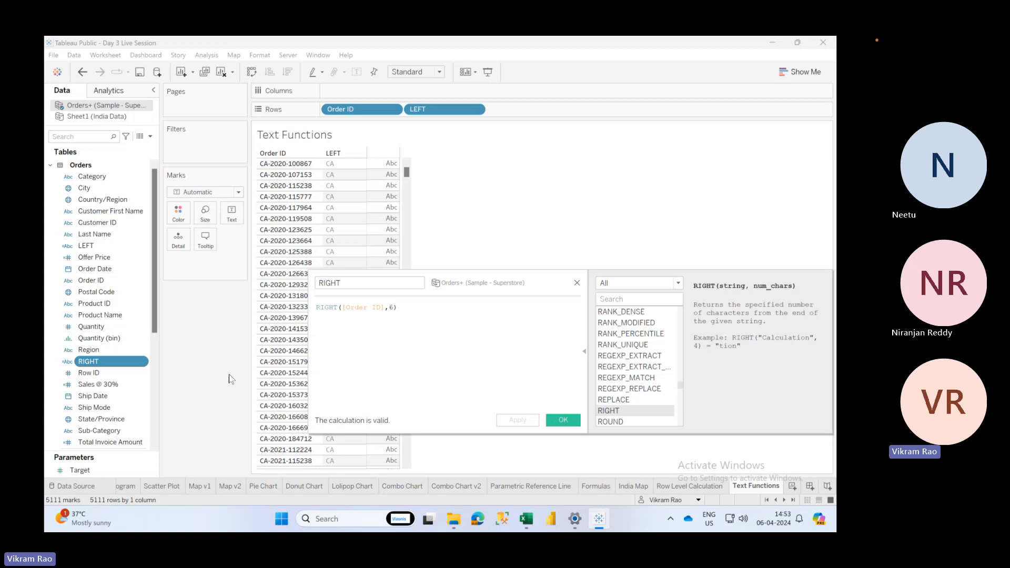
left_click_drag(132, 363, 512, 109)
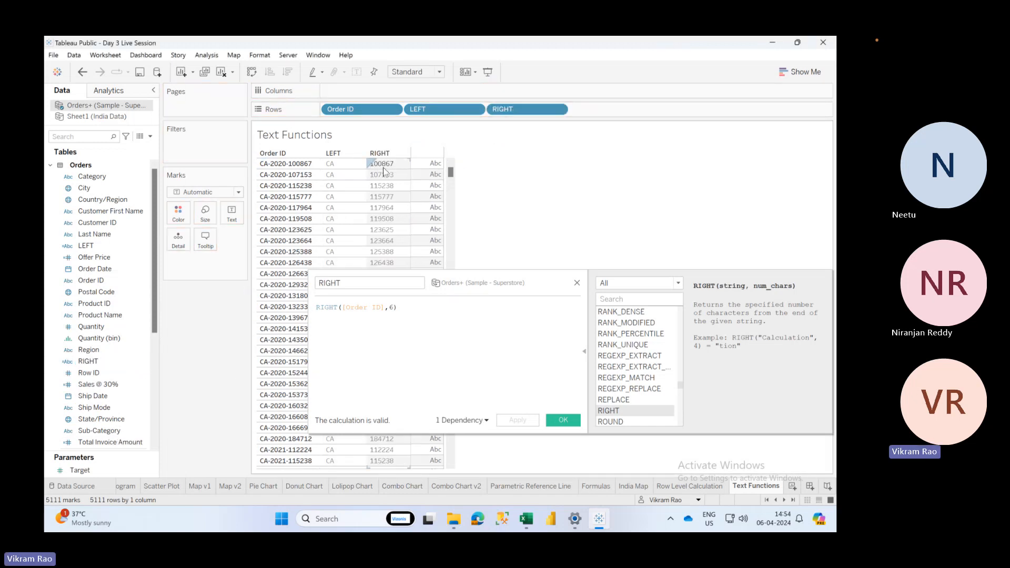
left_click(446, 361)
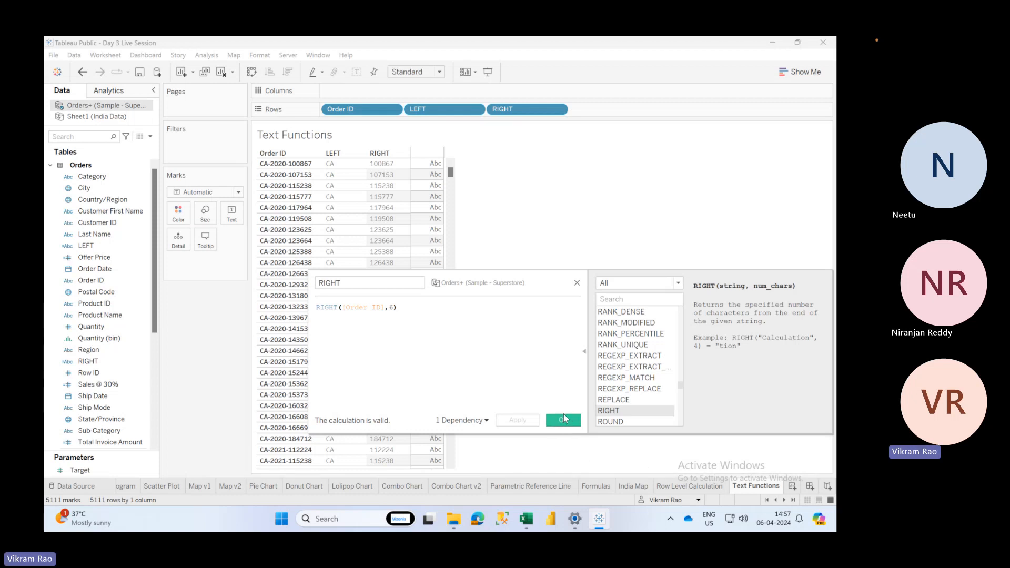
left_click(563, 419)
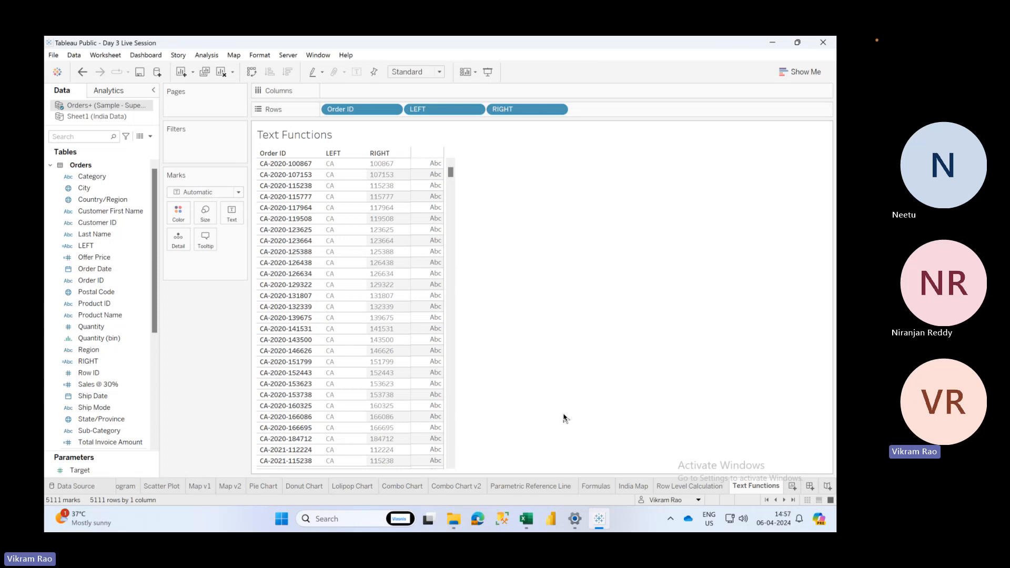
Start a new calculated field with the formula MID([Order ID],4,4)
left_click(150, 136)
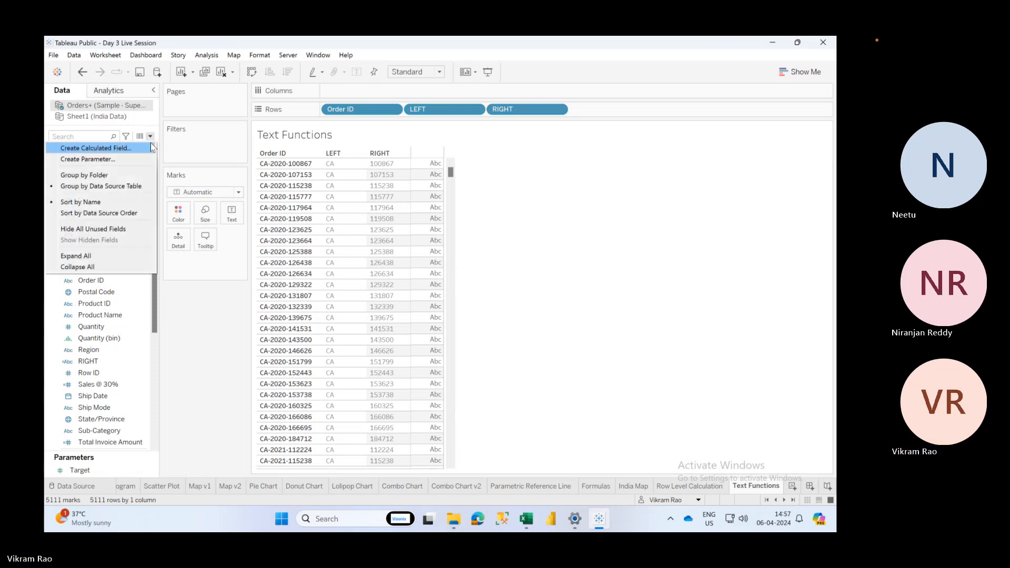
left_click(184, 159)
left_click(413, 326)
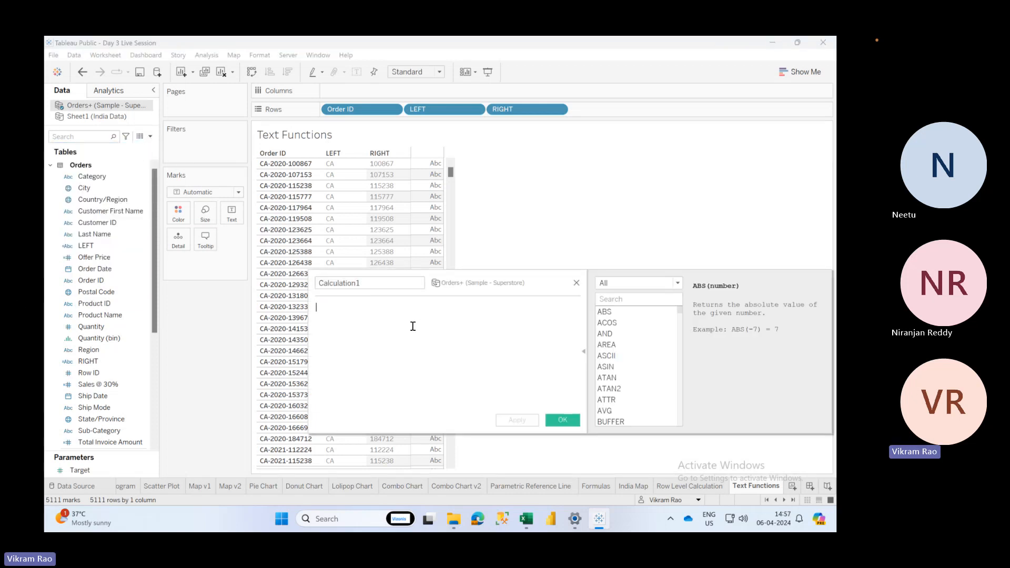
type("MID")
key("Return")
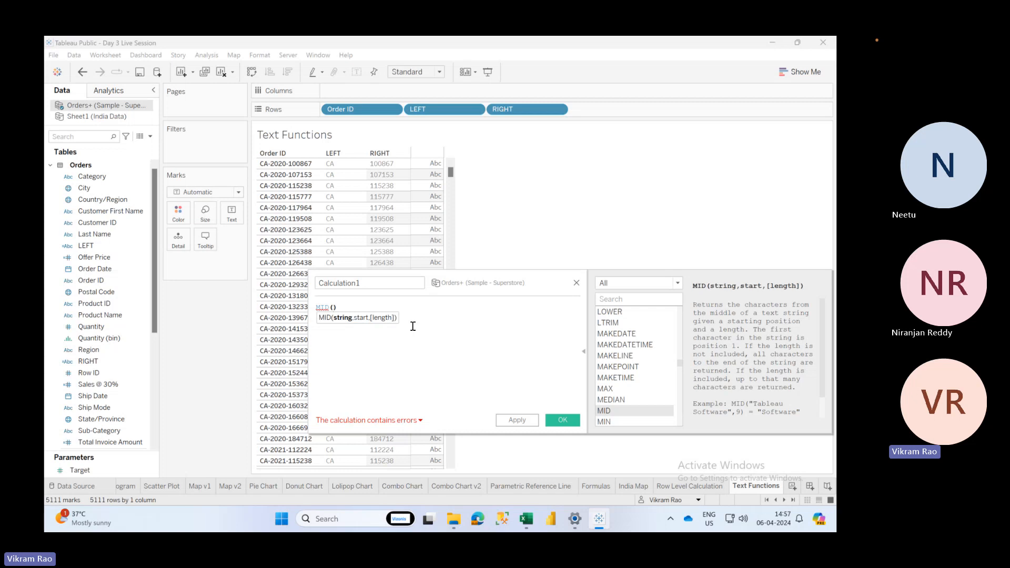
type("ord")
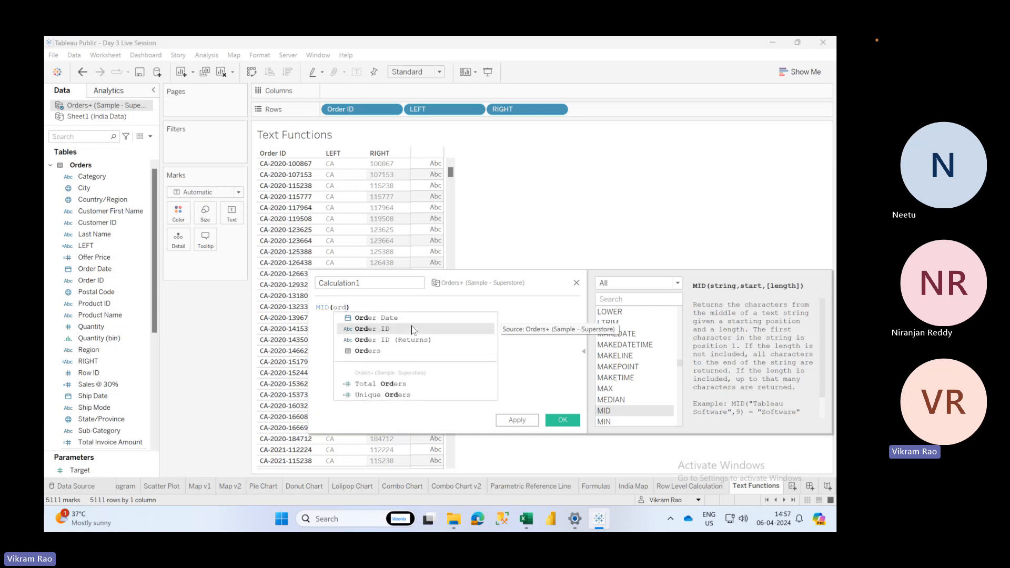
left_click(414, 330)
type(",")
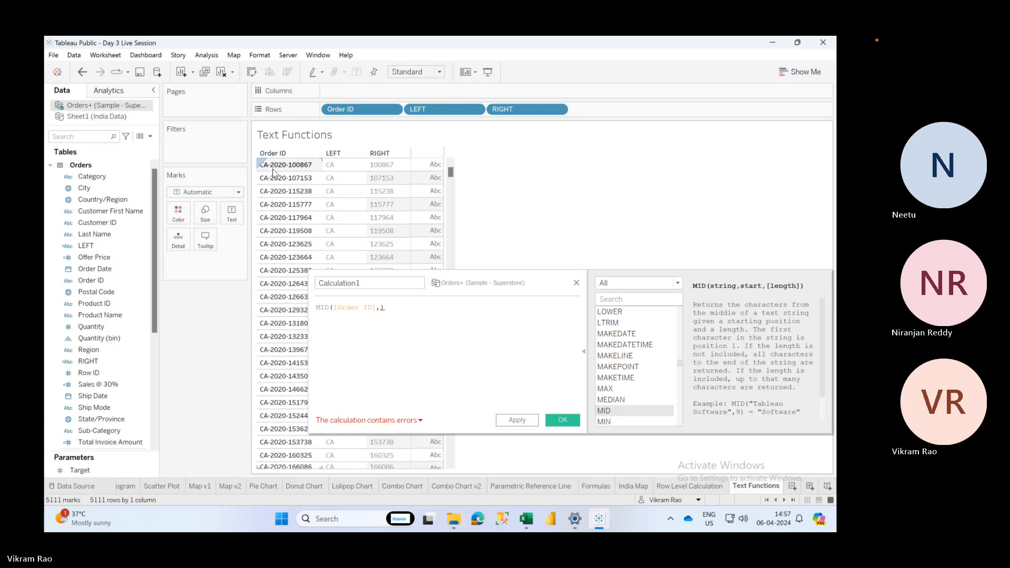
left_click(381, 309)
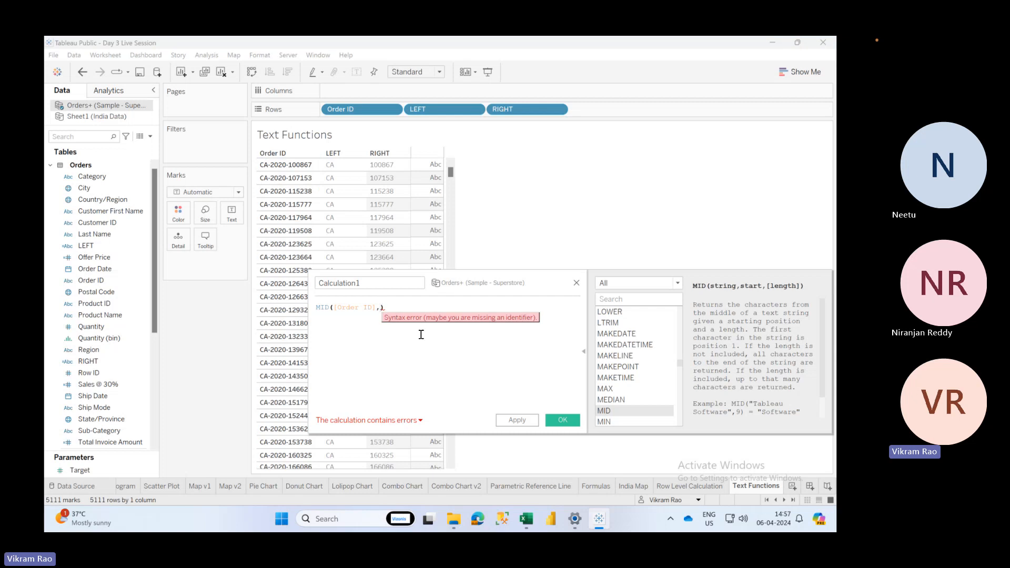
type("4")
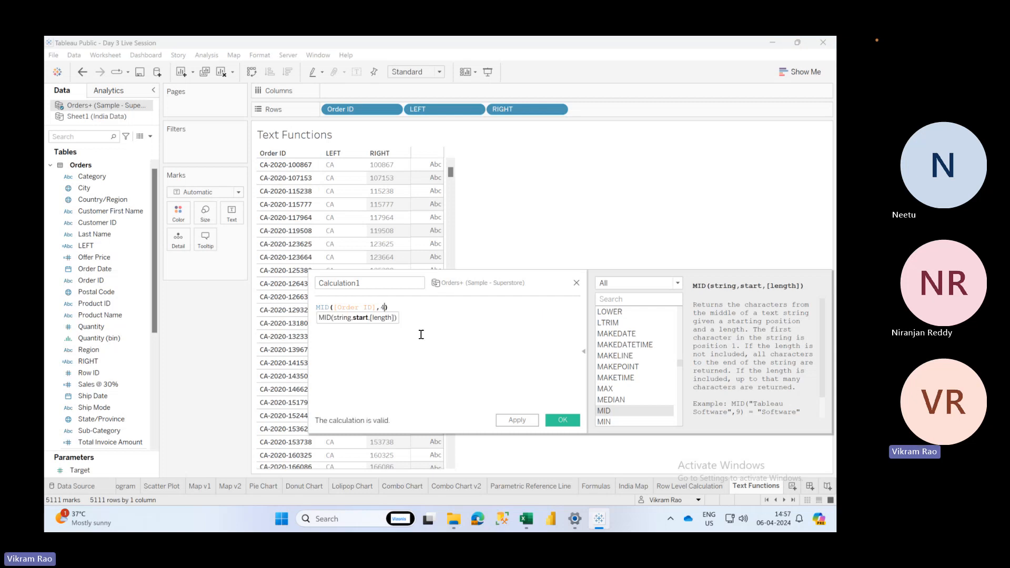
type(",")
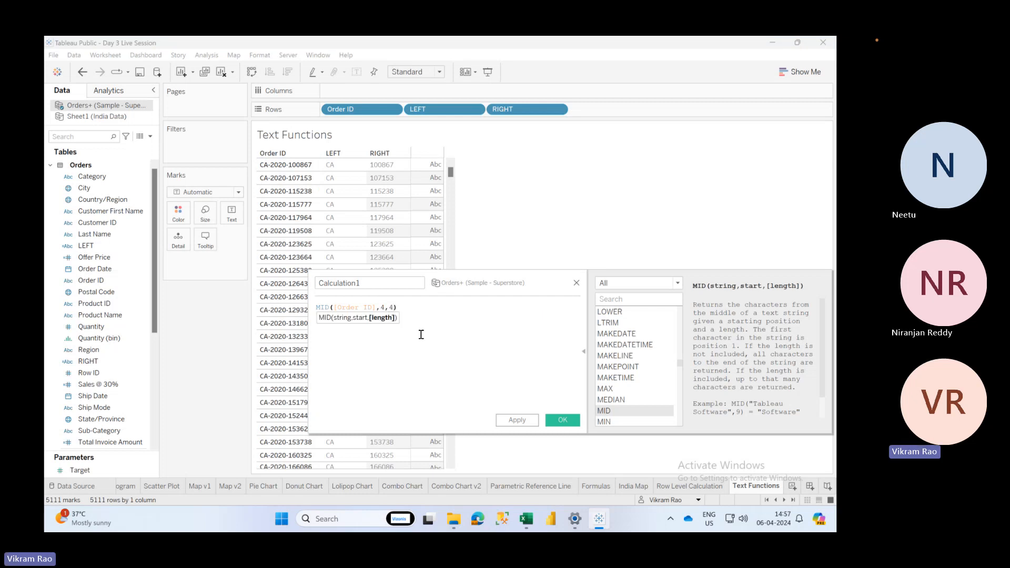
type("4")
Name the calculated field MID, apply it, and add it to the rows after RIGHT
double_click(368, 283)
type("MID")
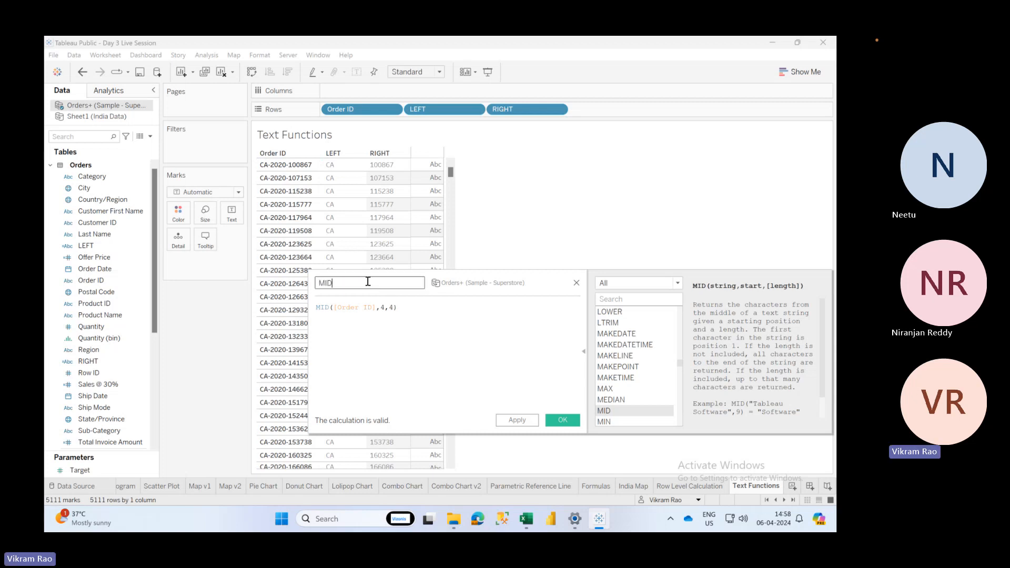
left_click(517, 420)
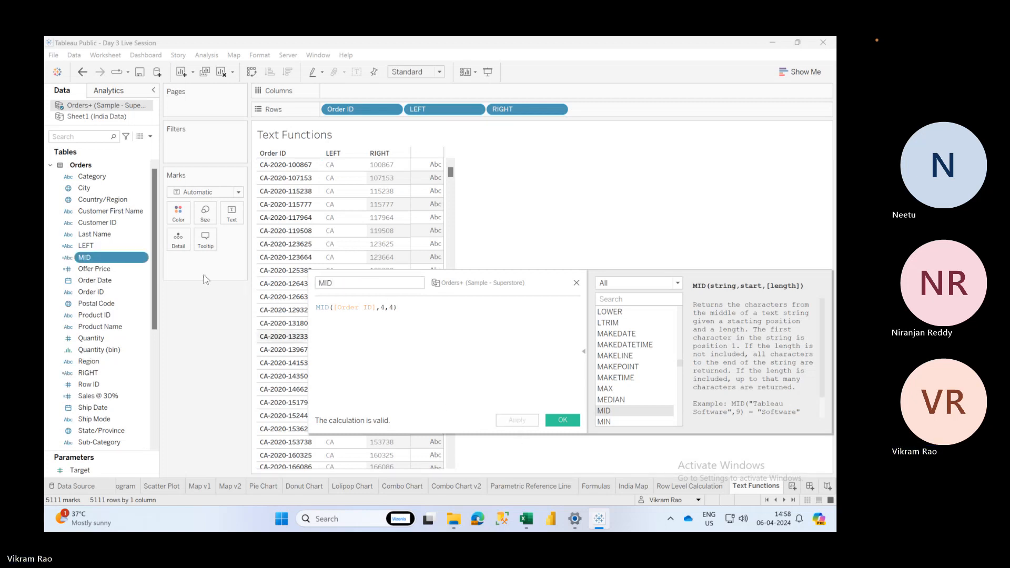
left_click_drag(84, 257, 595, 110)
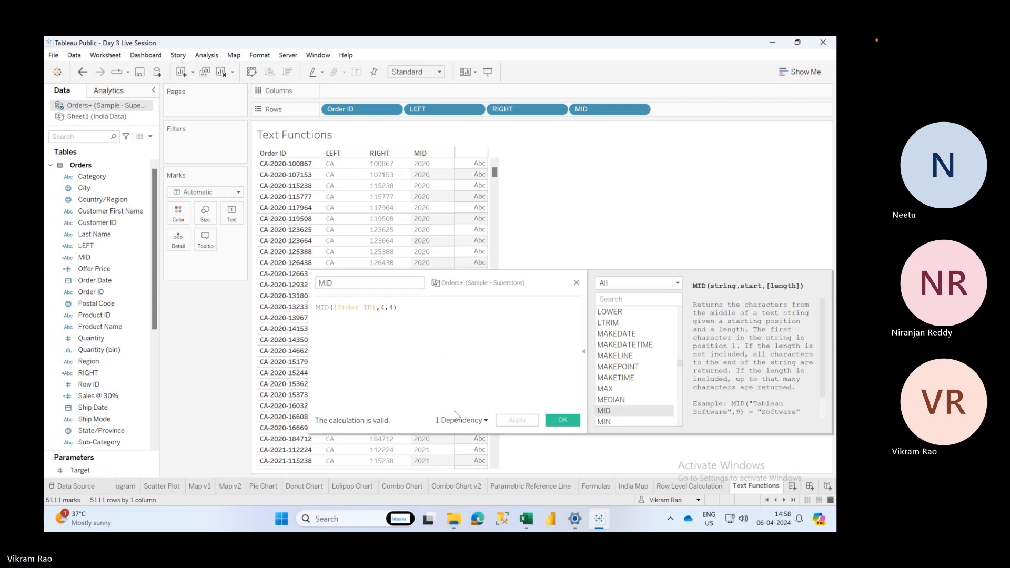
Confirm the MID calculation and open a new blank document in Word
left_click(567, 420)
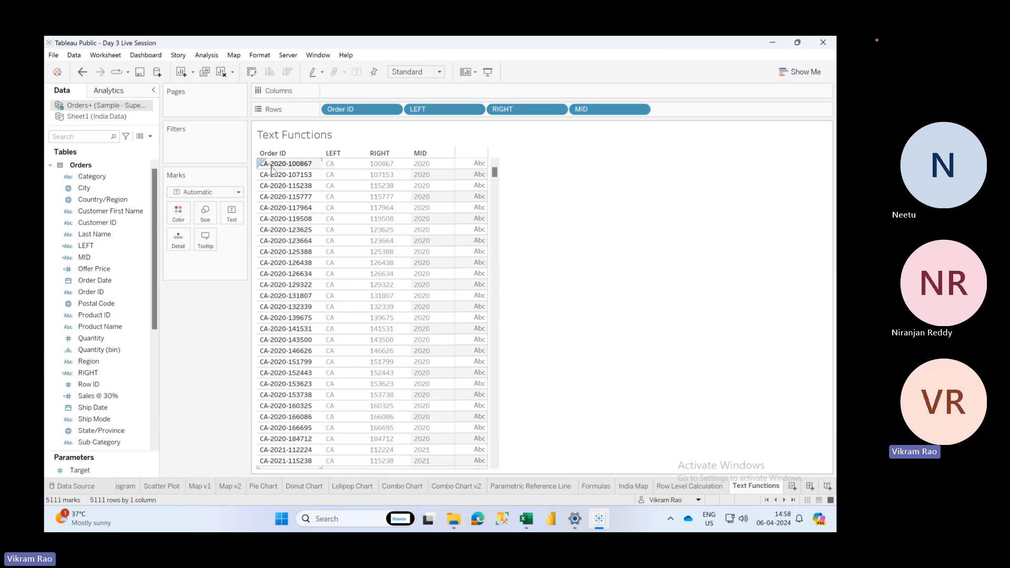
left_click(283, 525)
type("word")
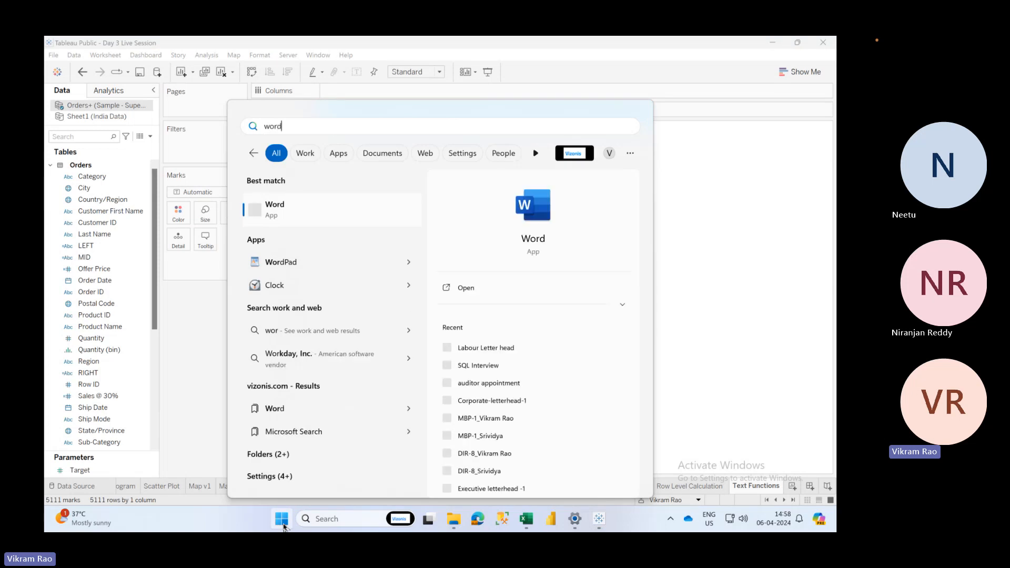
left_click(466, 288)
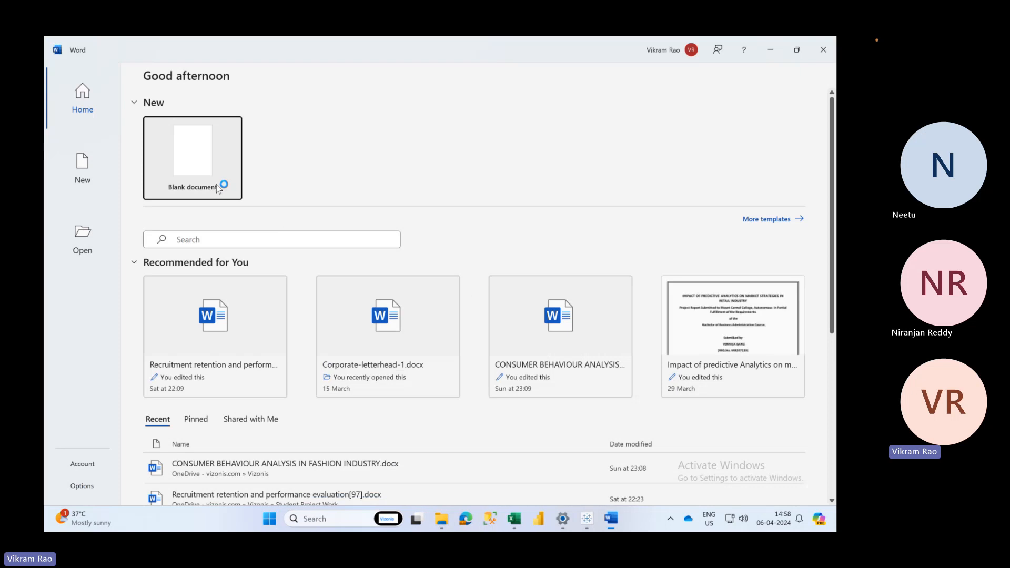
left_click(220, 182)
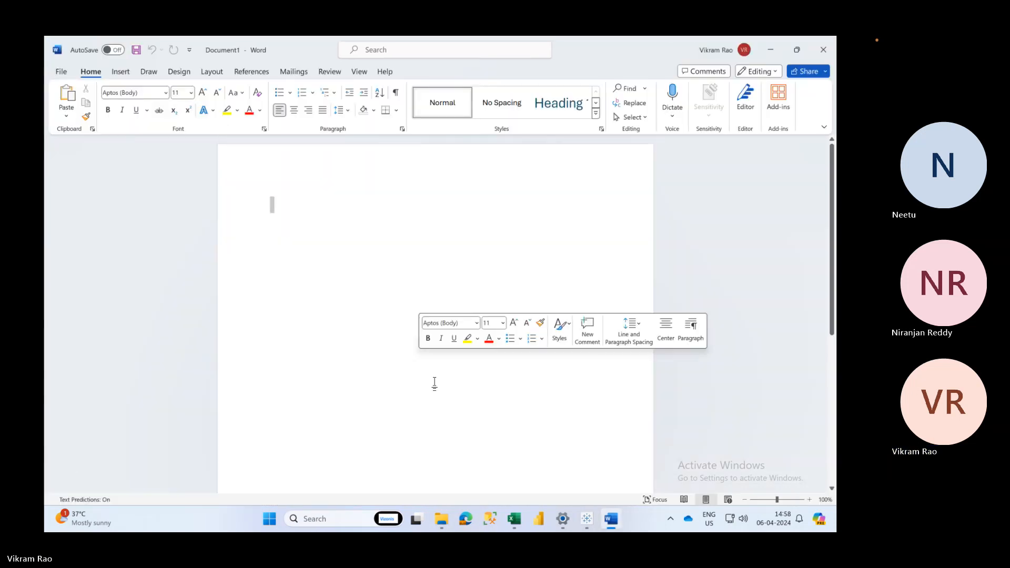
Copy the first Order ID value from the Tableau sheet through its alias editor and paste it into the blank Word document
left_click(593, 517)
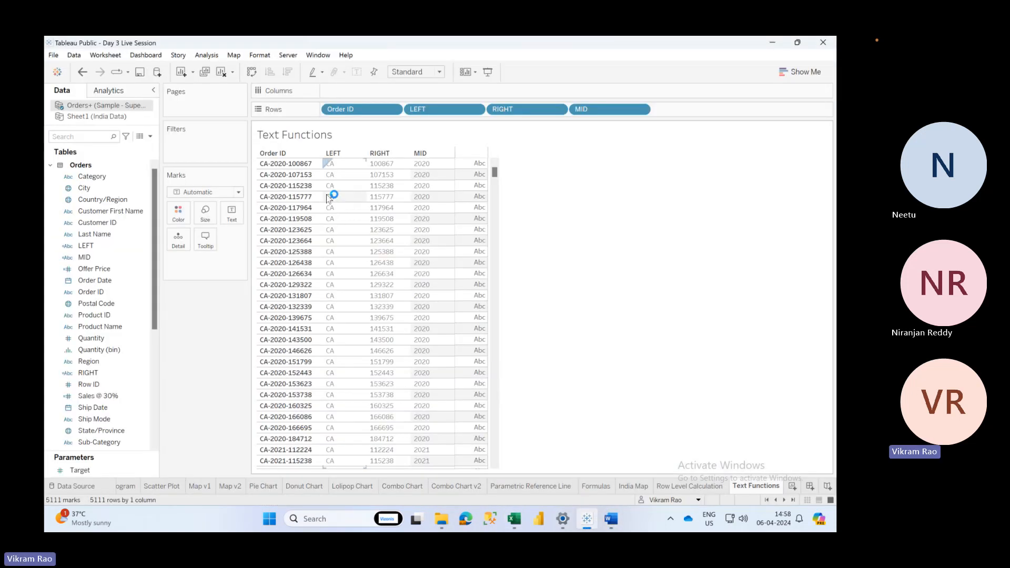
right_click(308, 167)
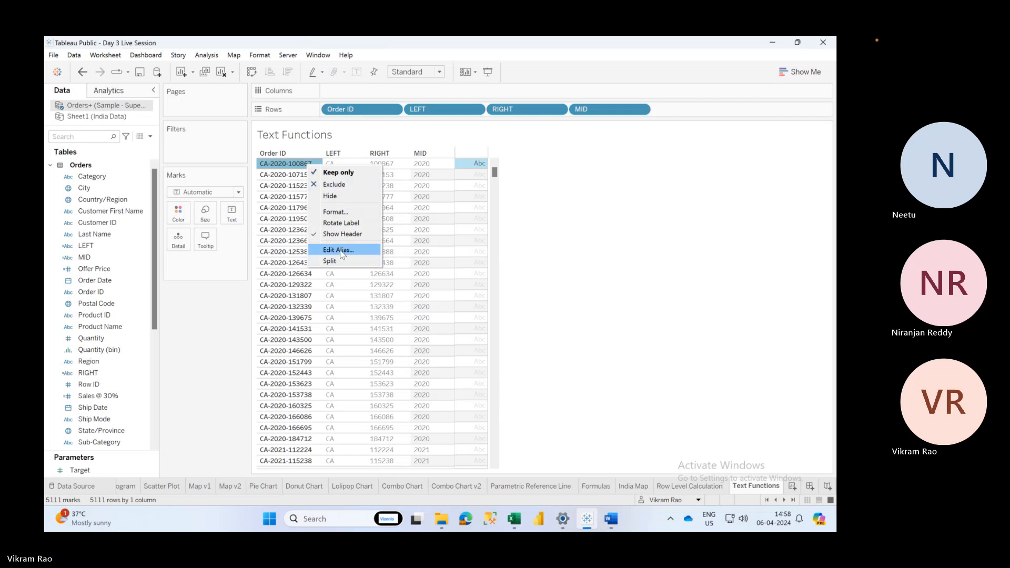
left_click(342, 250)
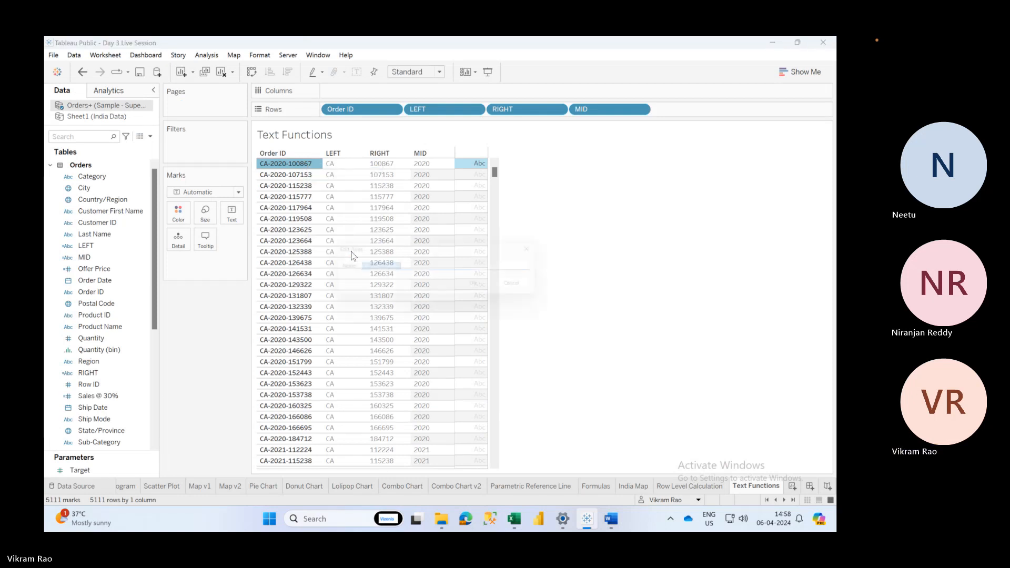
left_click(526, 287)
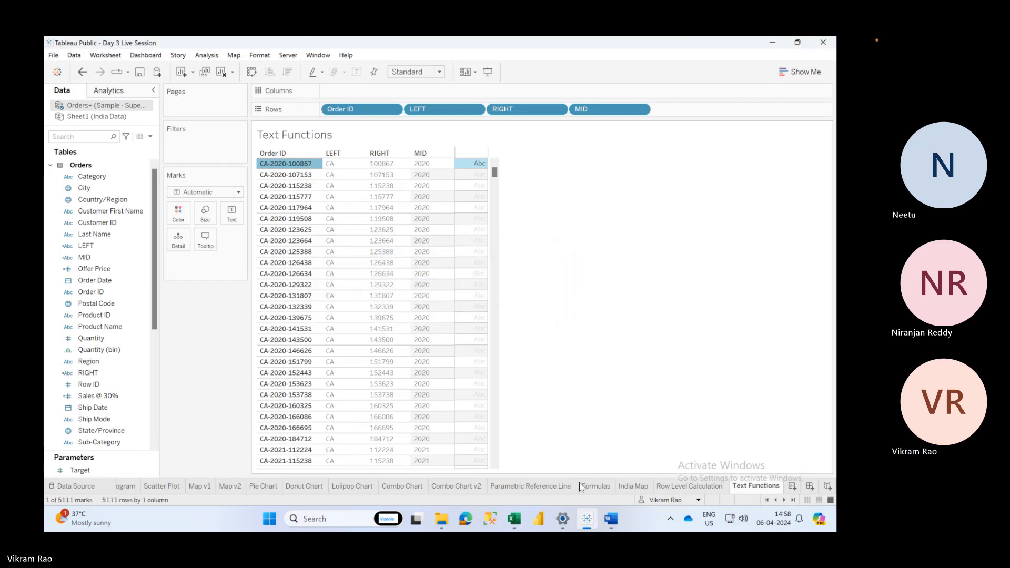
left_click(610, 519)
key("ctrl+v")
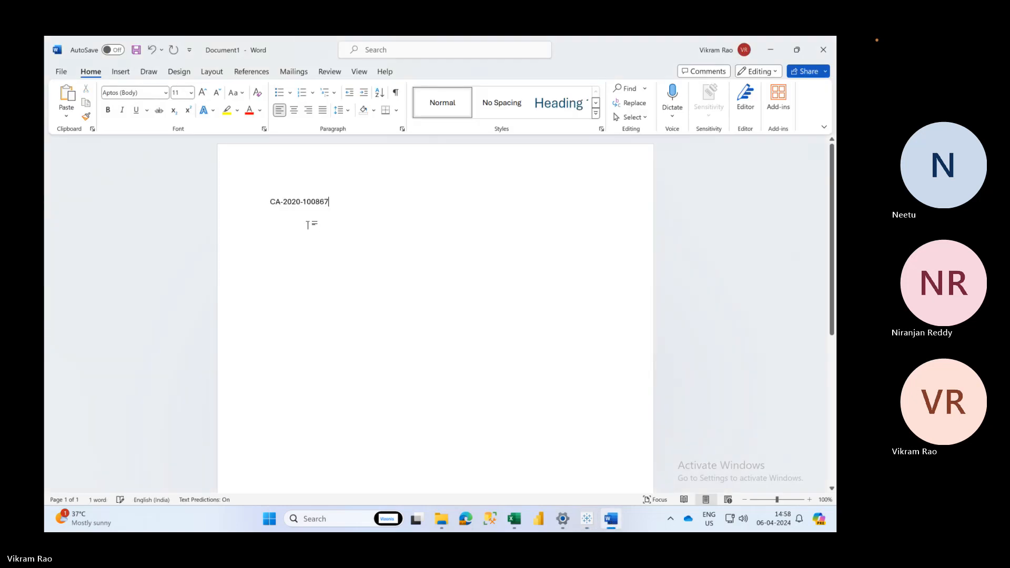
Enlarge the pasted order ID text to 36 pt
left_click_drag(336, 206, 234, 206)
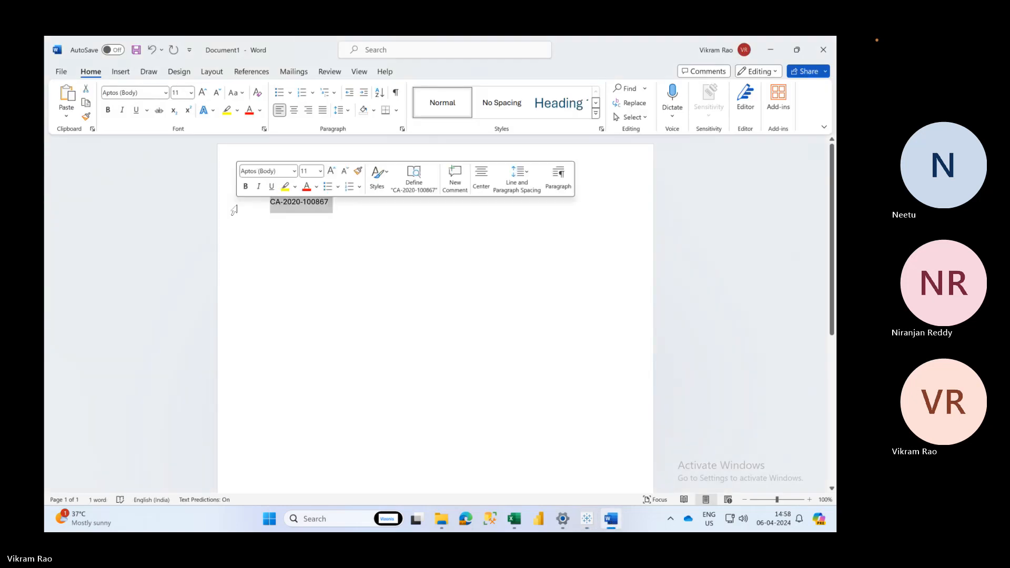
left_click(204, 95)
left_click(204, 95)
left_click(204, 95)
left_click(204, 95)
left_click(204, 95)
left_click(204, 95)
left_click(204, 95)
left_click(204, 95)
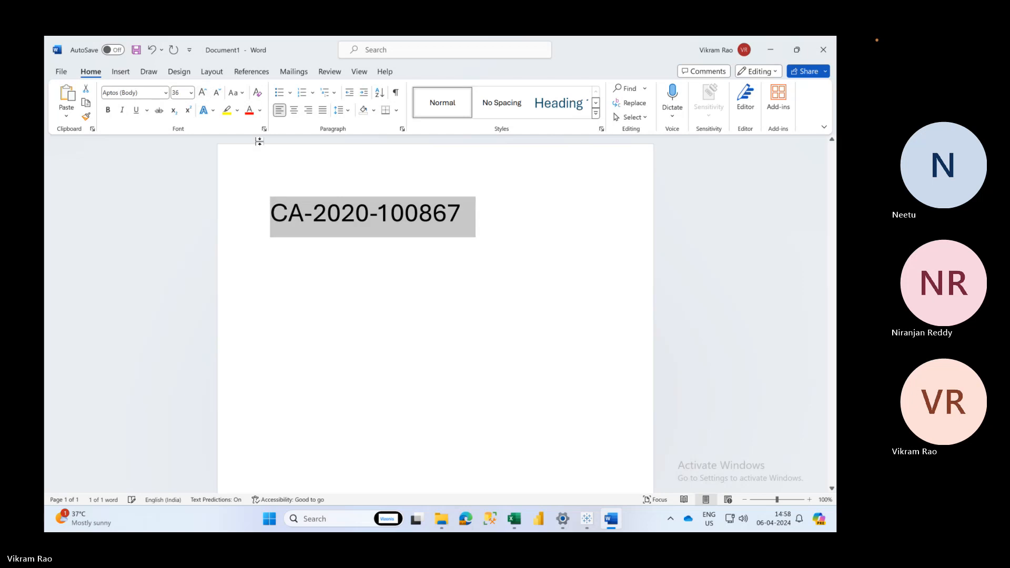
Colour only the digit 8 in the order ID text green
left_click(403, 223)
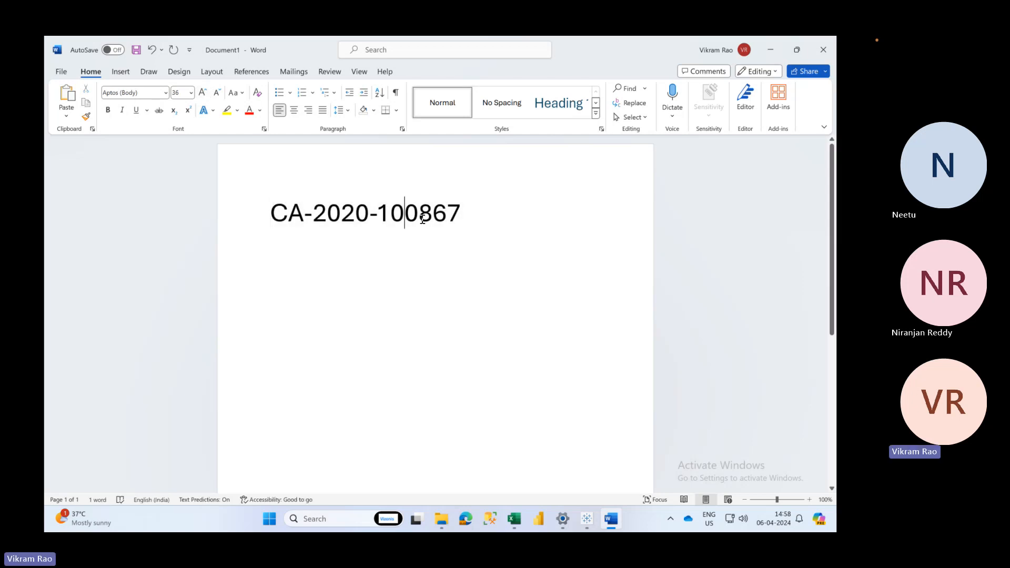
left_click_drag(418, 218, 432, 218)
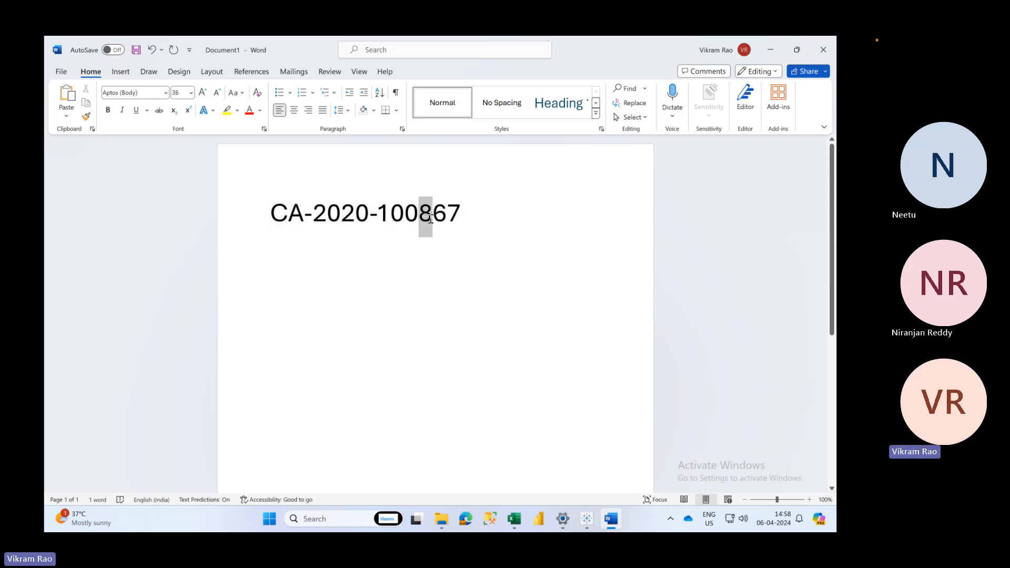
left_click(260, 111)
left_click(296, 257)
mouse_move(417, 213)
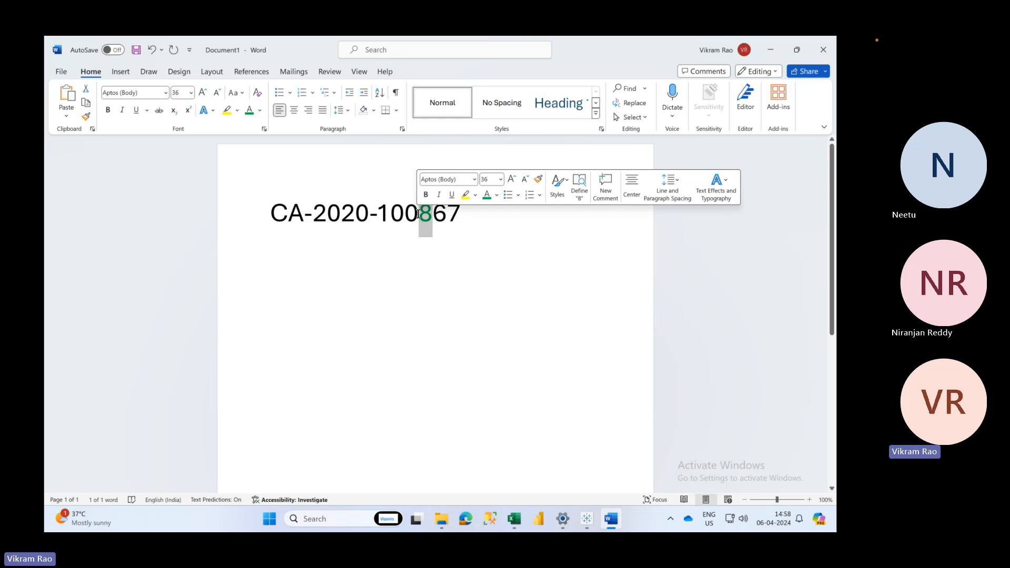
left_click(438, 273)
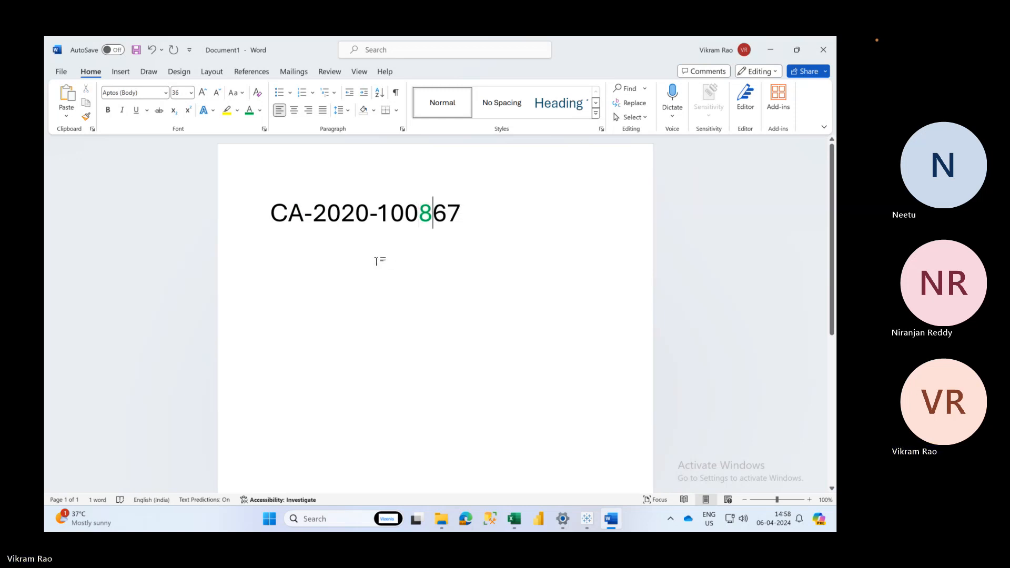
Highlight the span up to the green digit, the last digit and the first letter of the order ID to illustrate character positions
left_click_drag(270, 217, 432, 218)
left_click(419, 216)
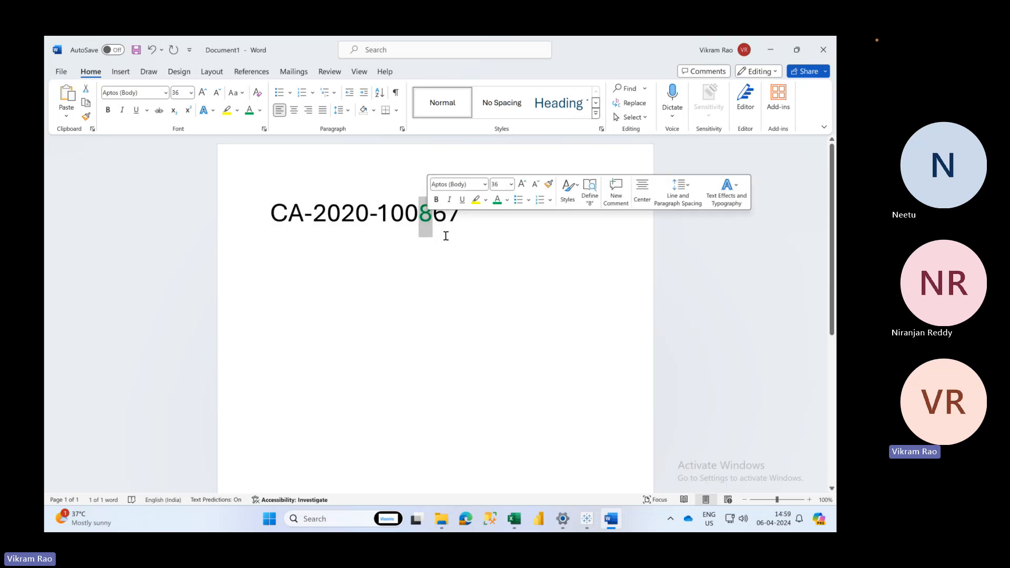
left_click(446, 236)
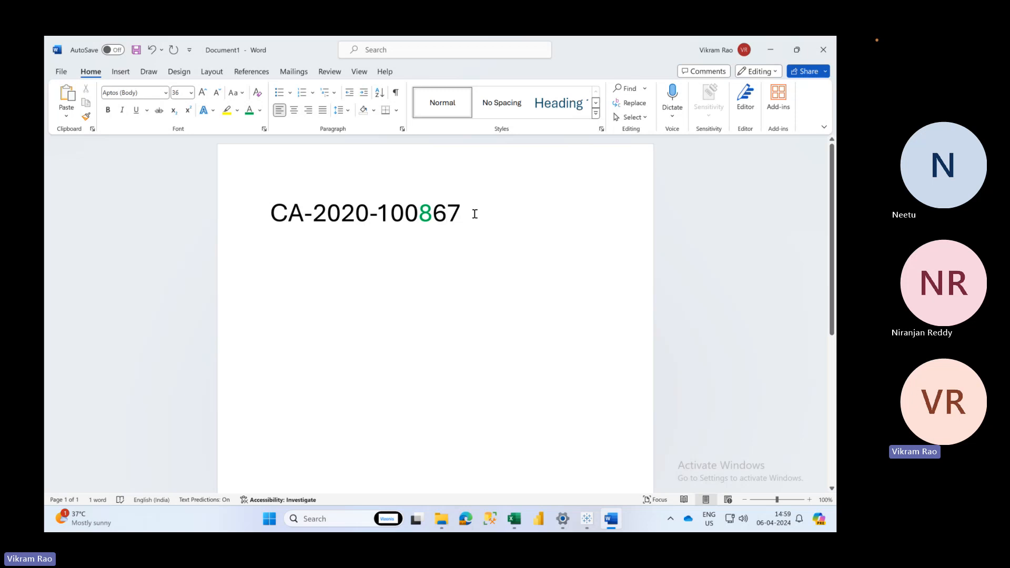
mouse_move(472, 213)
left_mouse_down()
mouse_move(439, 211)
mouse_move(452, 213)
left_mouse_up()
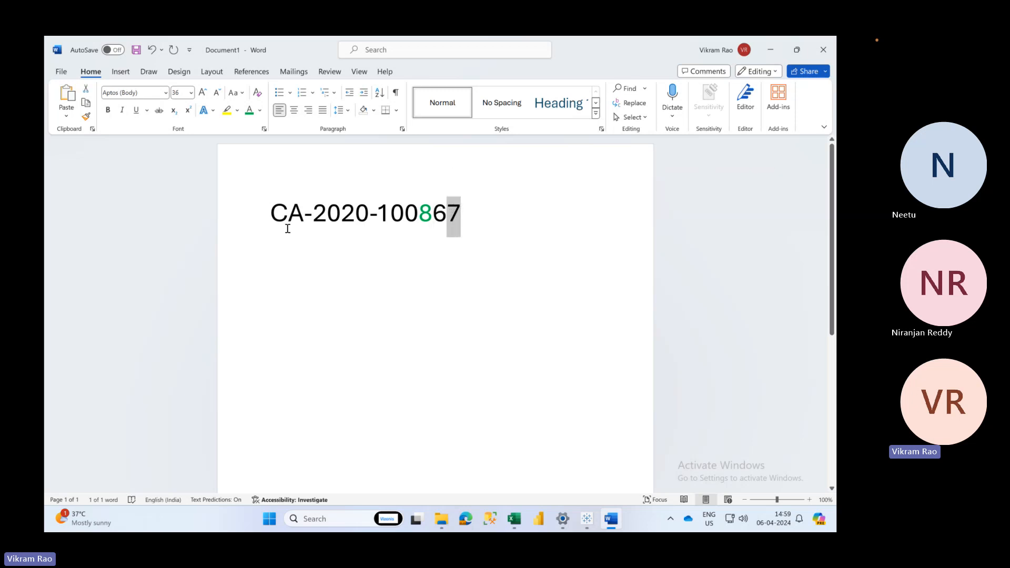
left_click_drag(267, 216, 284, 221)
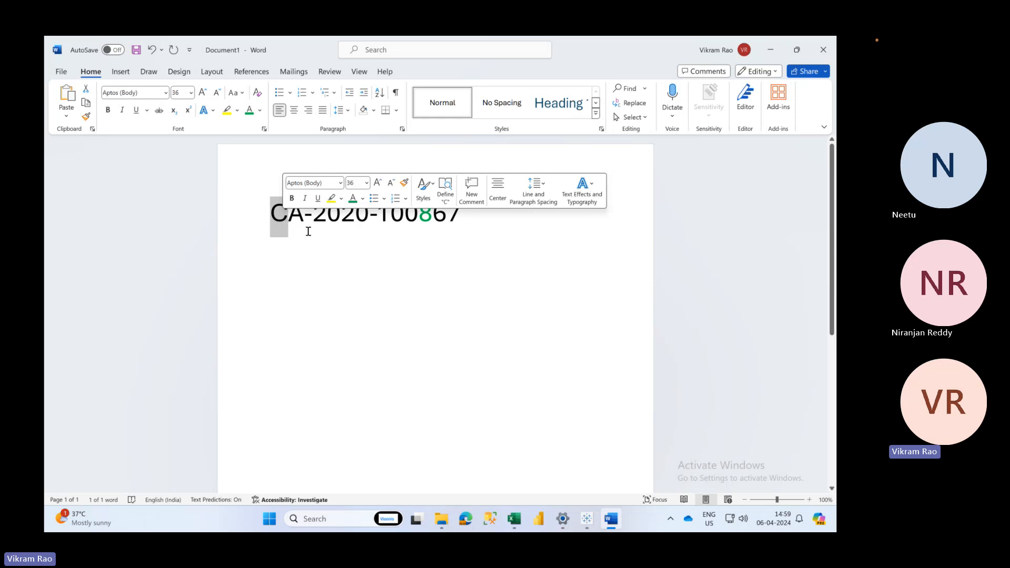
left_click(289, 220)
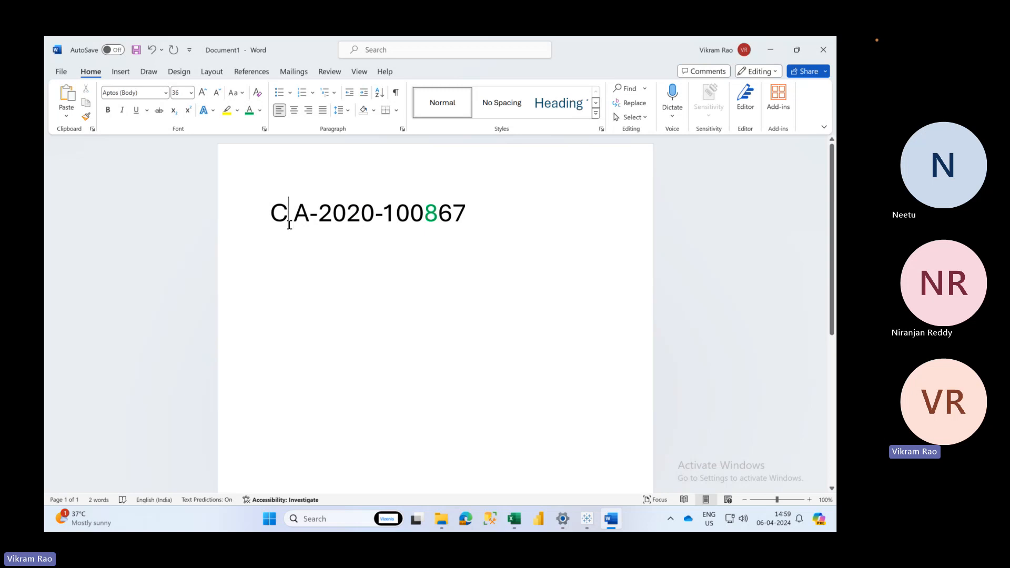
key("shift+Left")
key("BackSpace")
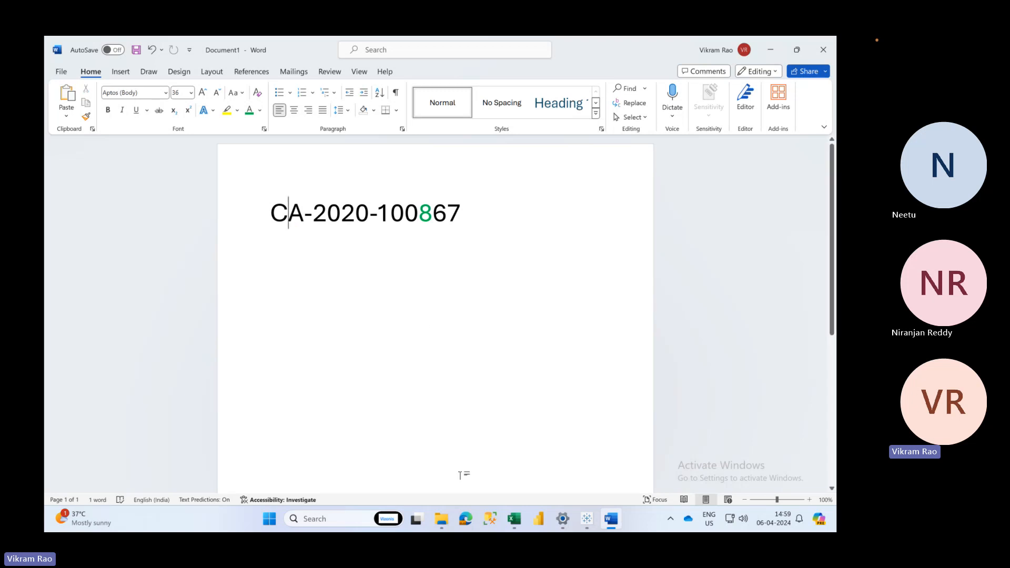
Switch back to Tableau, clear the row selection in the Text Functions sheet, and start a new calculated field
left_click(587, 518)
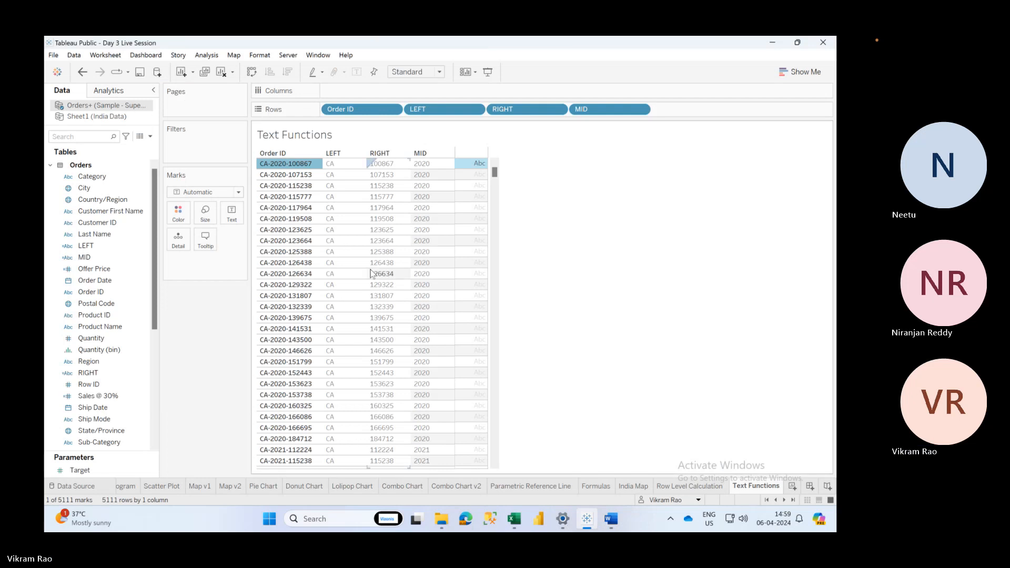
left_click(602, 282)
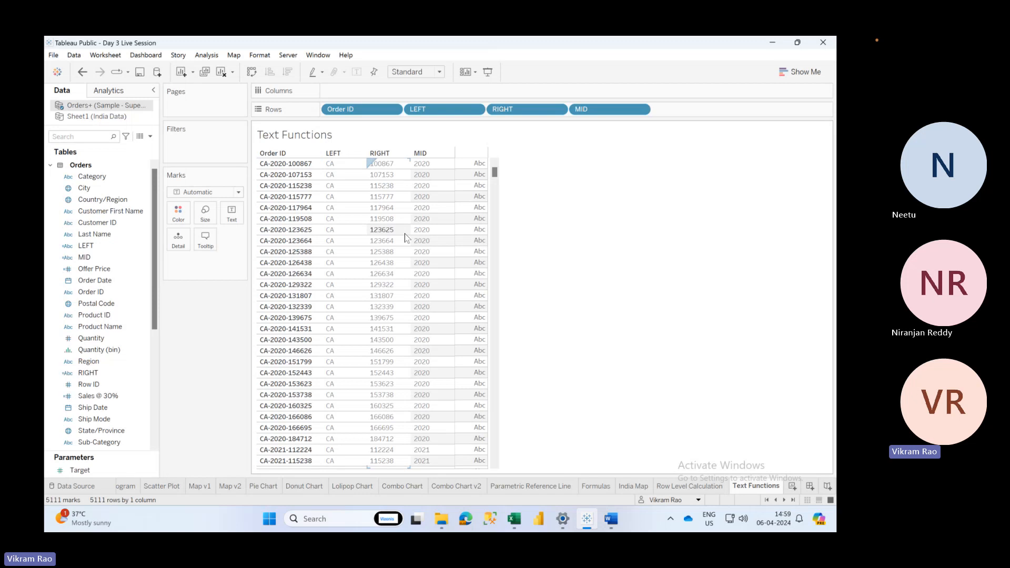
left_click(151, 137)
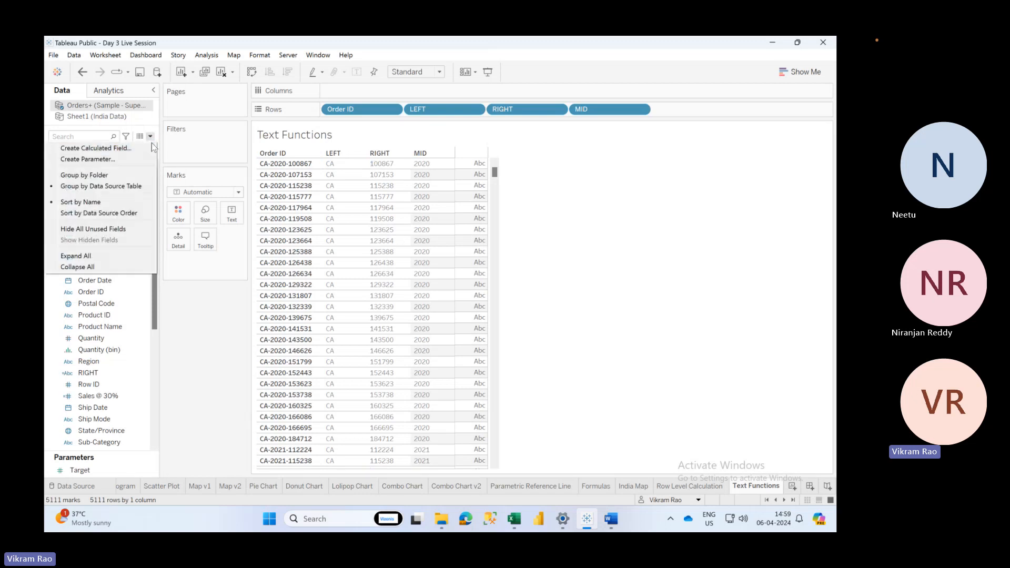
left_click(150, 144)
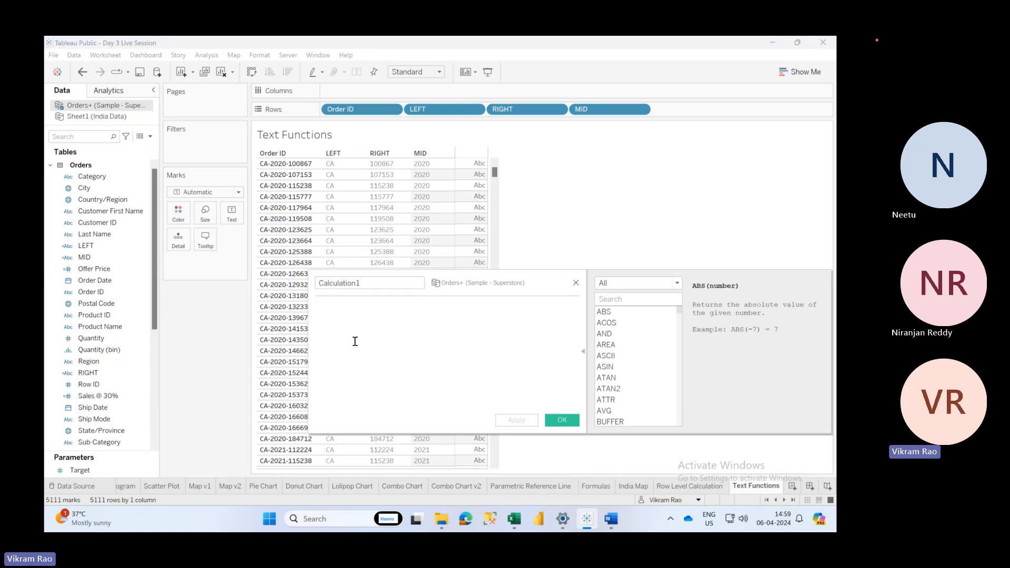
type("su")
key("BackSpace")
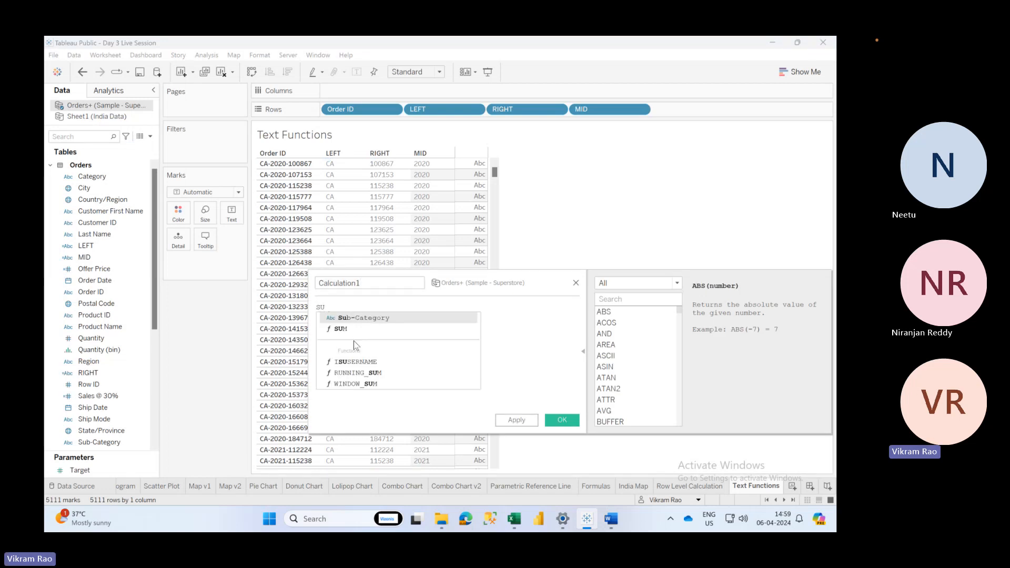
key("BackSpace")
key("BackSpace")
type("SUB")
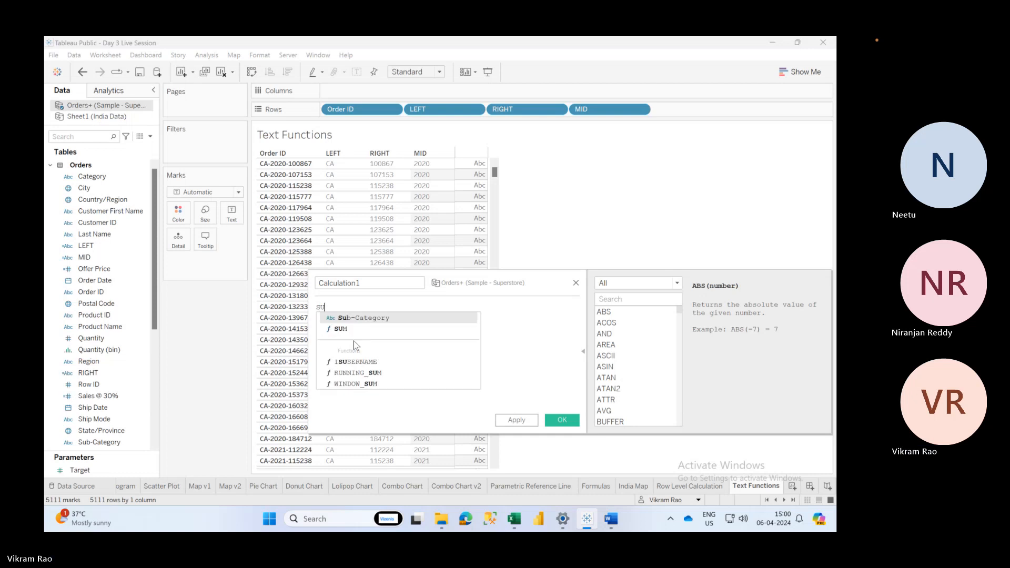
key("BackSpace")
key("BackSpace")
key("BackSpace")
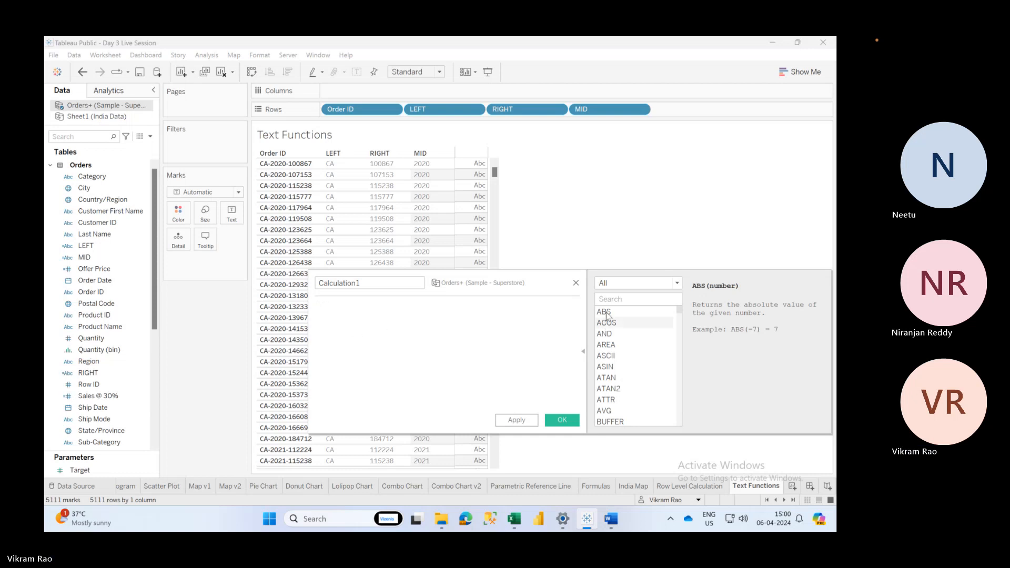
Limit the function reference to the String category and look through the whole list of text functions
left_click(633, 282)
left_click(634, 322)
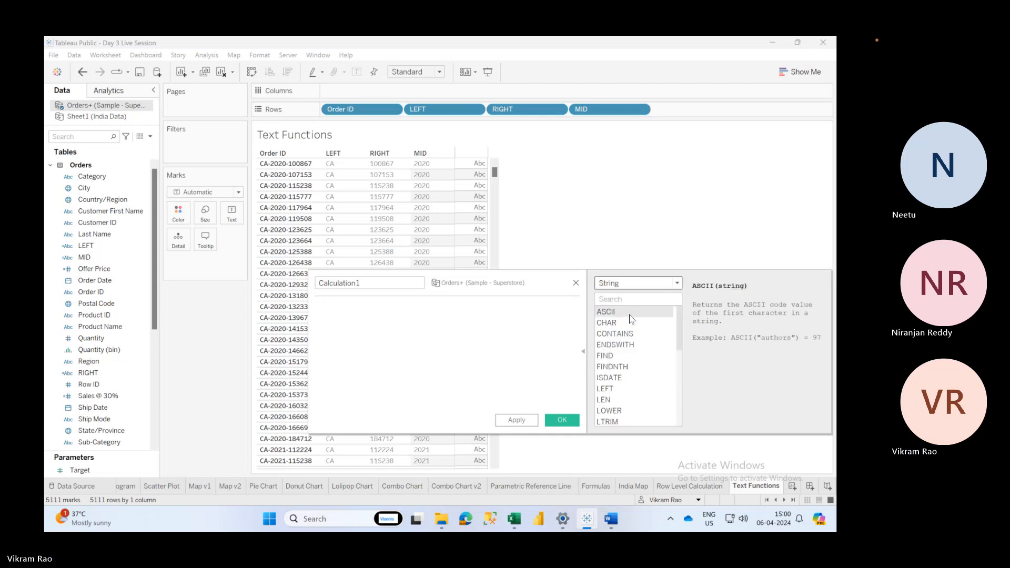
scroll(647, 369, "down", 2)
scroll(647, 371, "down", 4)
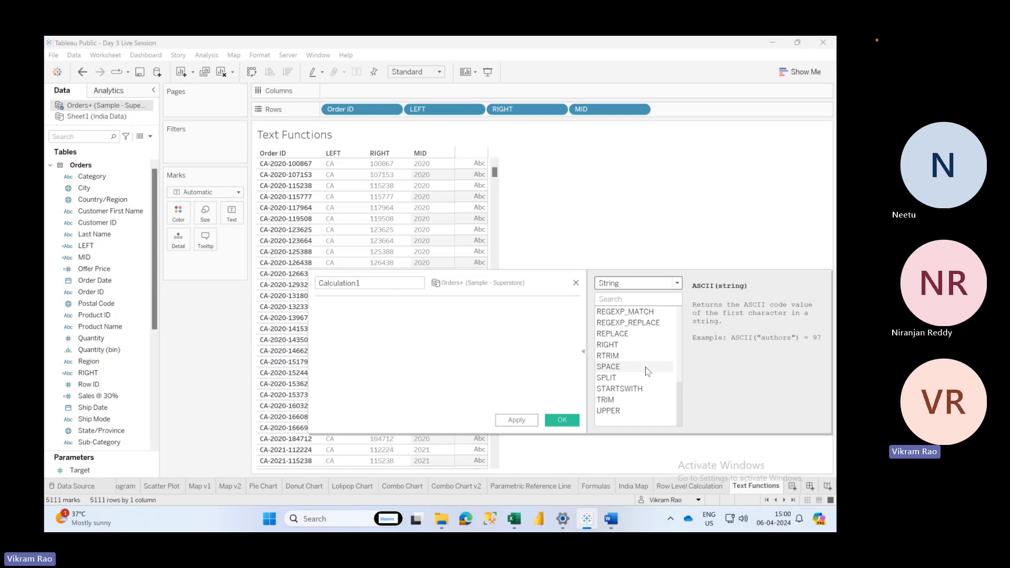
scroll(647, 371, "up", 5)
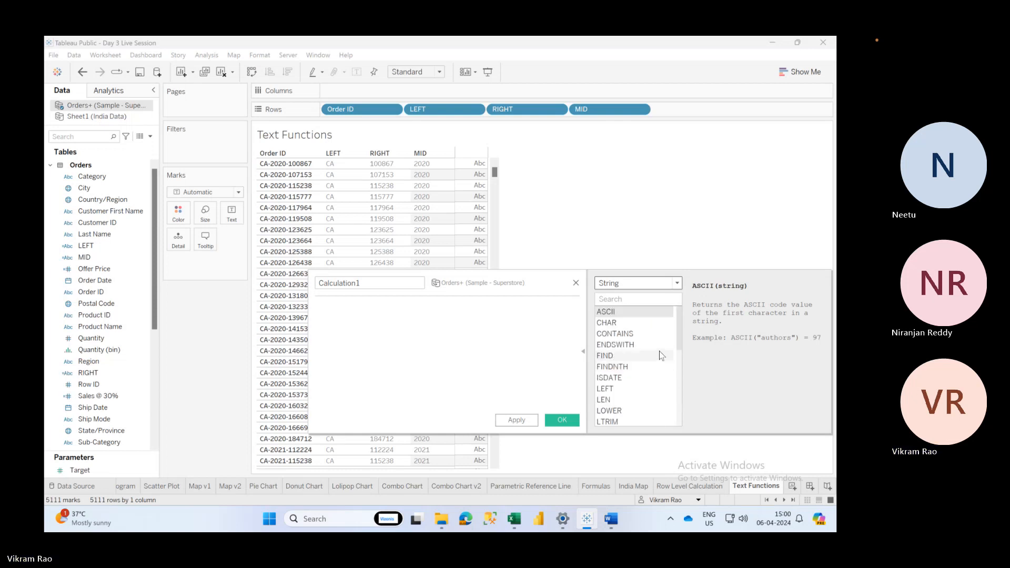
left_click_drag(678, 328, 673, 409)
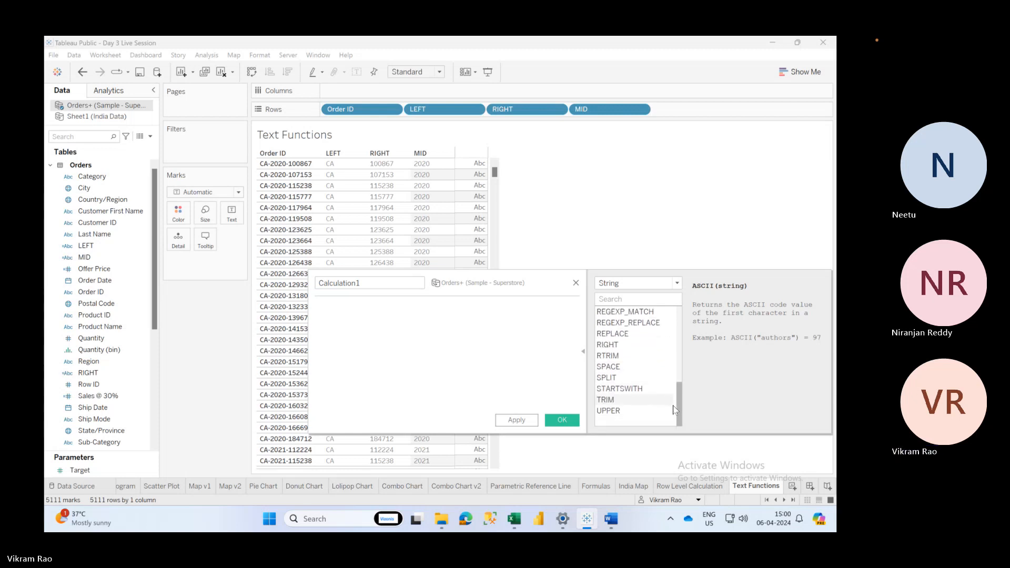
left_click(537, 382)
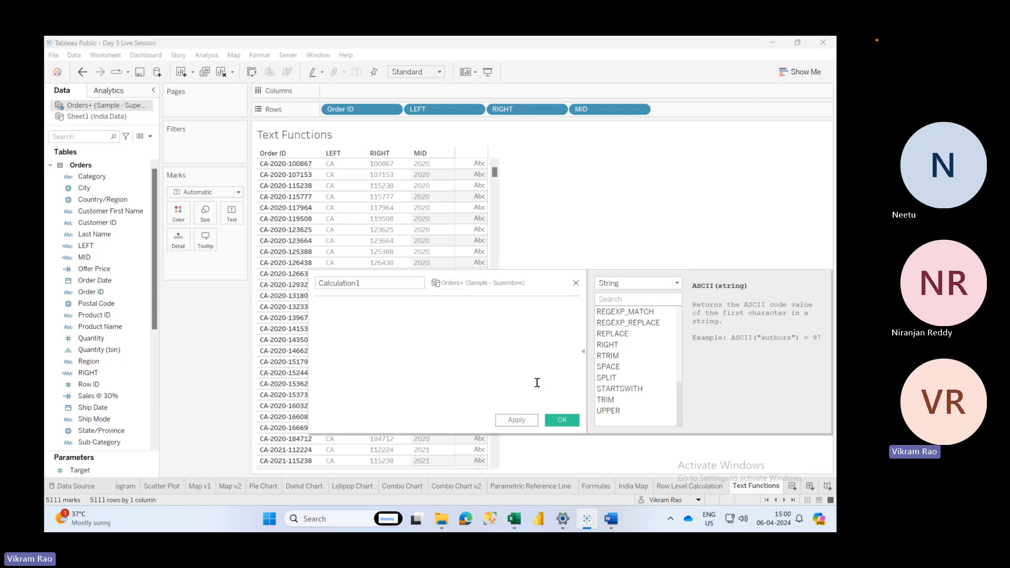
type("repl")
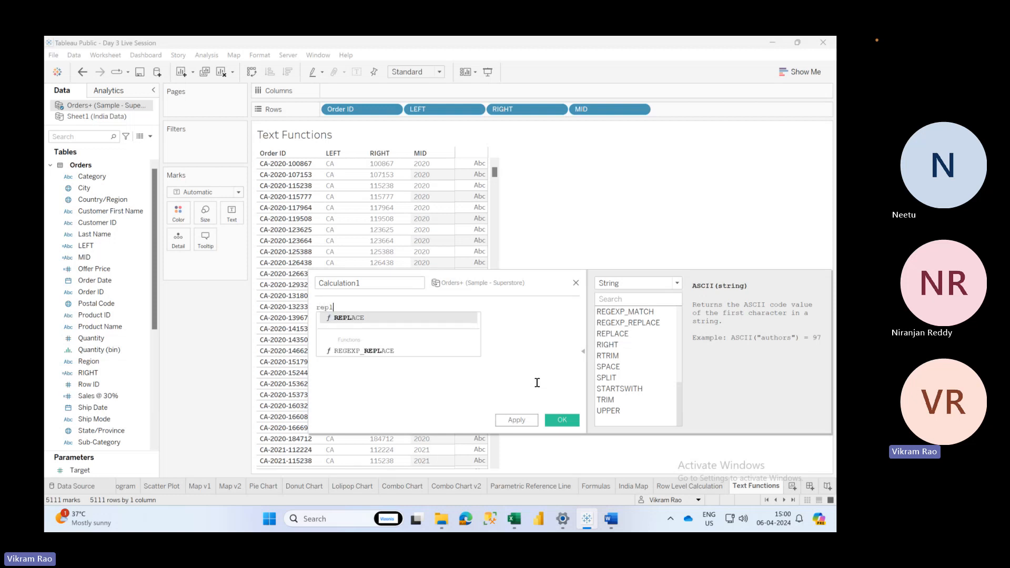
key("Return")
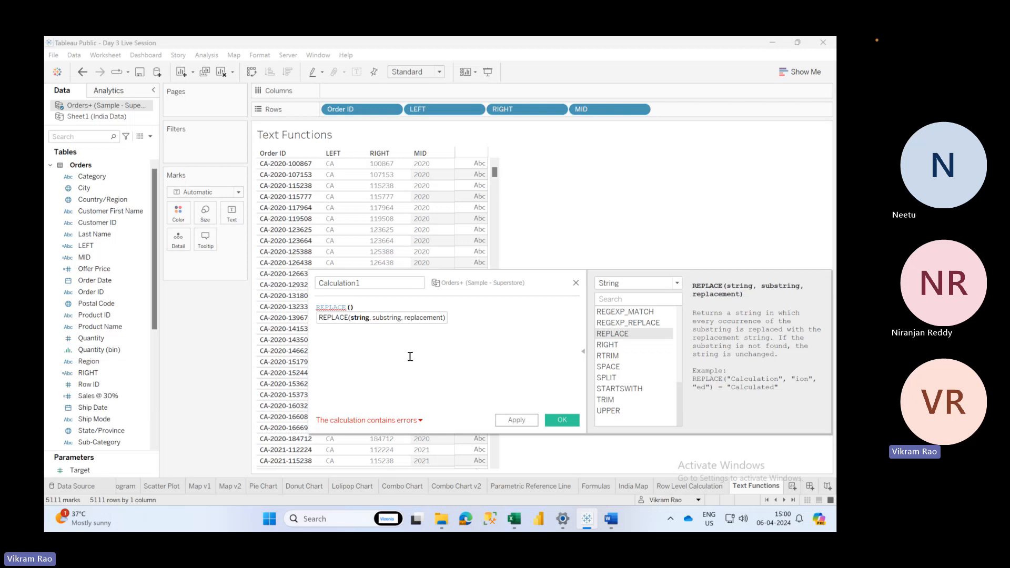
left_click(575, 283)
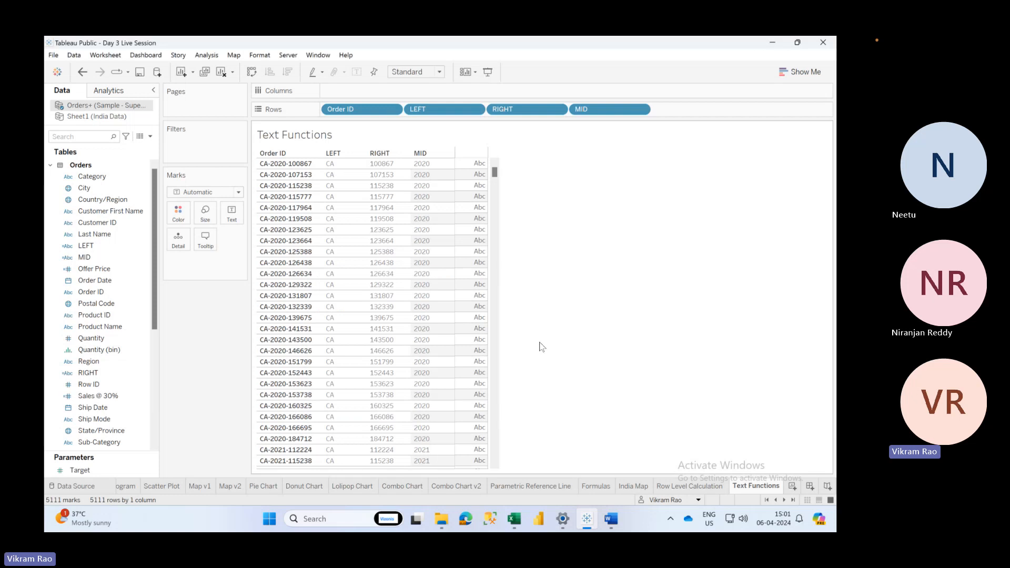
Add a new worksheet and name it Replace
left_click(791, 487)
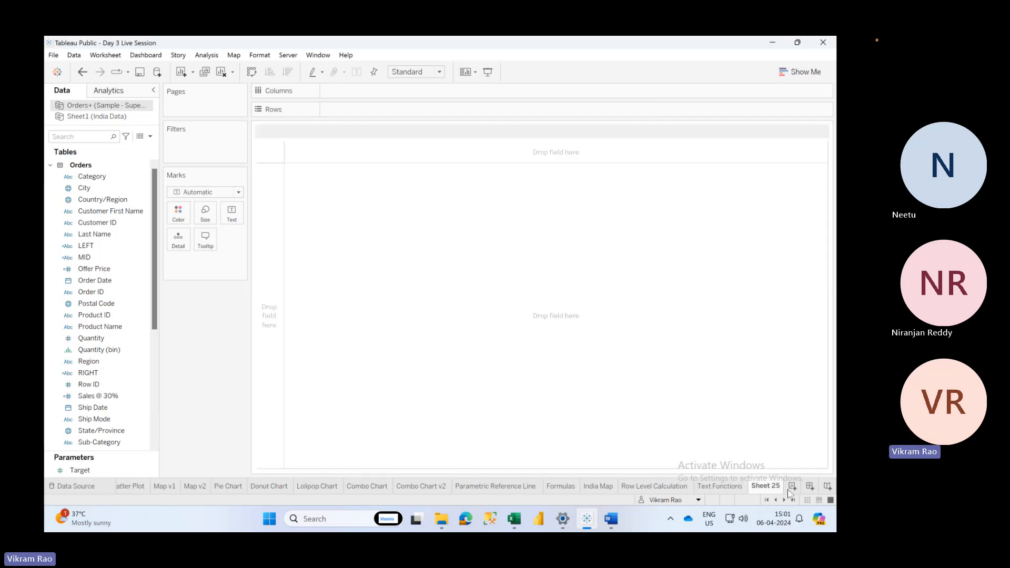
double_click(761, 487)
type("Repla")
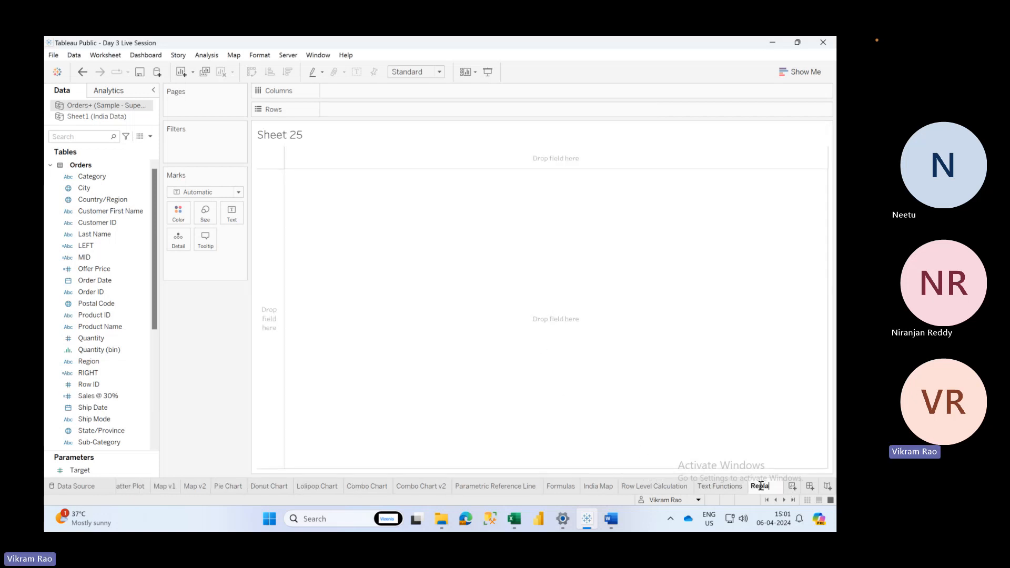
type("ce")
key("Return")
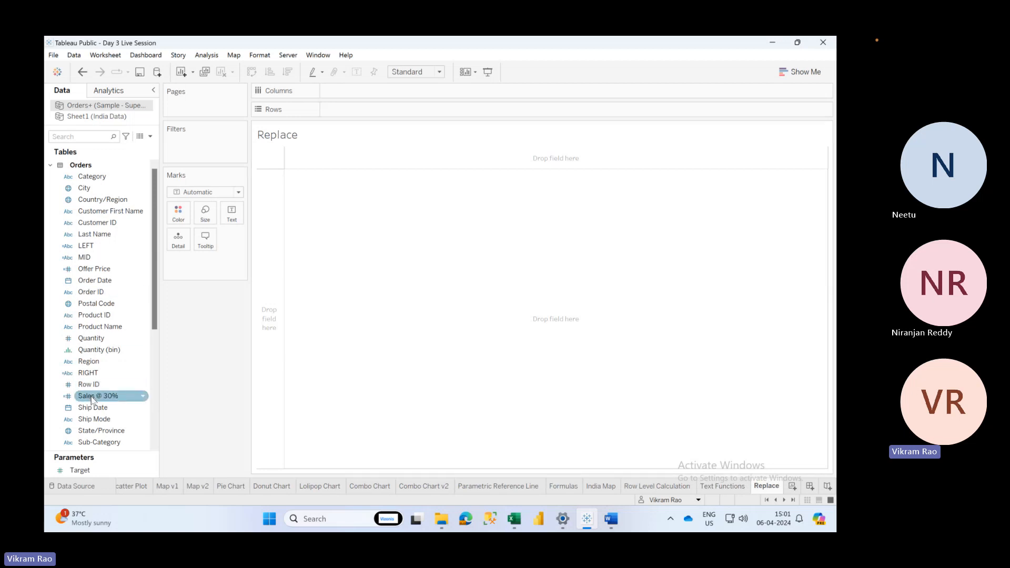
List Product Name as rows in the Replace sheet and widen its column so longer names fit
scroll(92, 400, "down", 7)
scroll(108, 225, "up", 4)
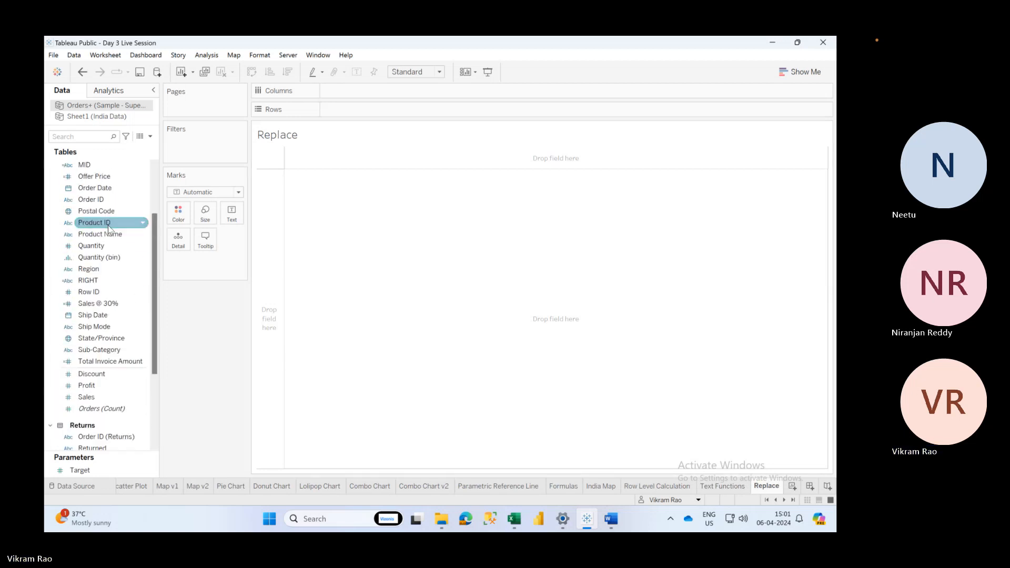
left_click_drag(99, 234, 333, 112)
left_click(429, 271)
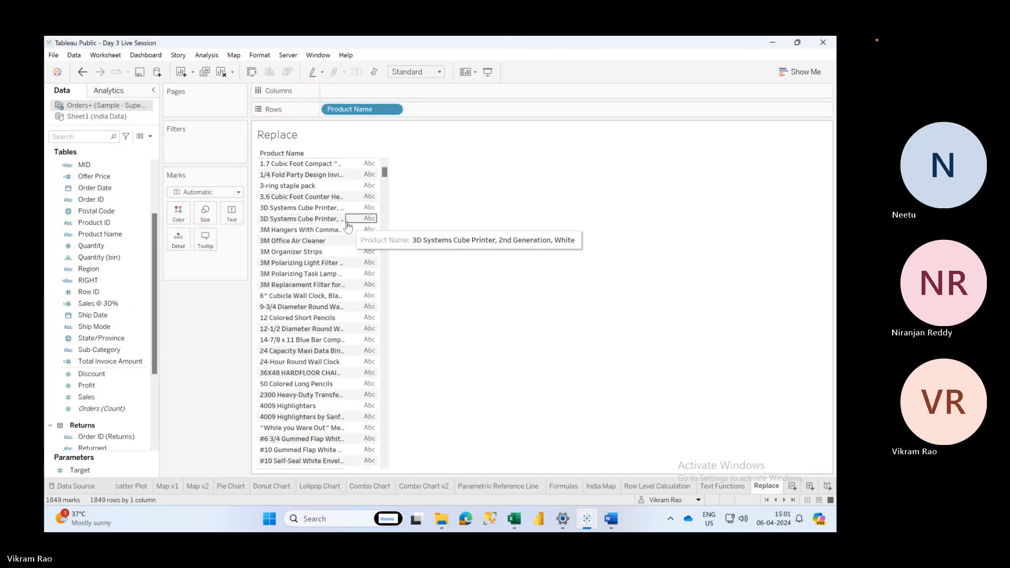
left_click_drag(347, 226, 387, 226)
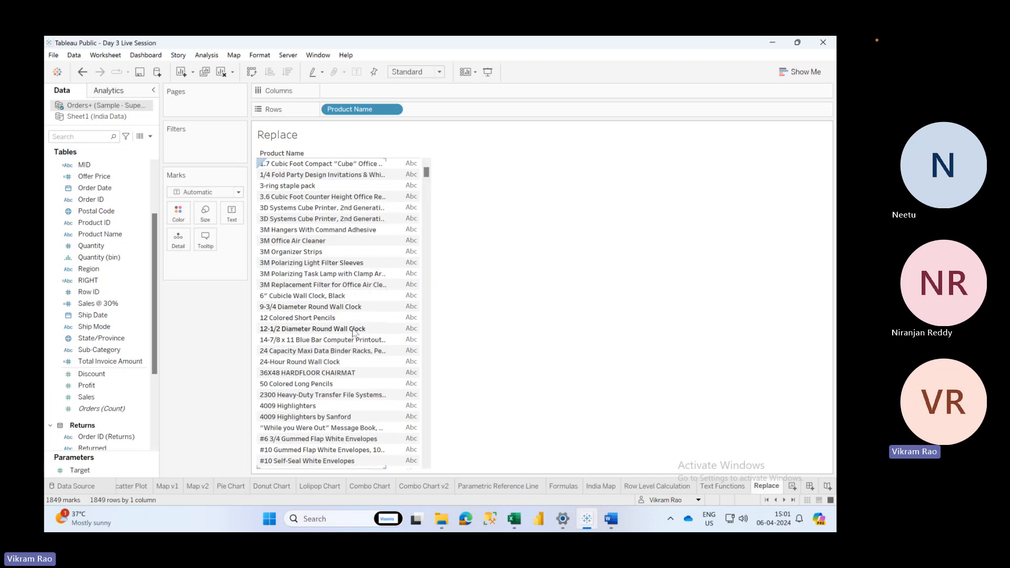
Create a calculated field that starts with the REPLACE function, using [Product Name] as its string argument
scroll(353, 331, "down", 3)
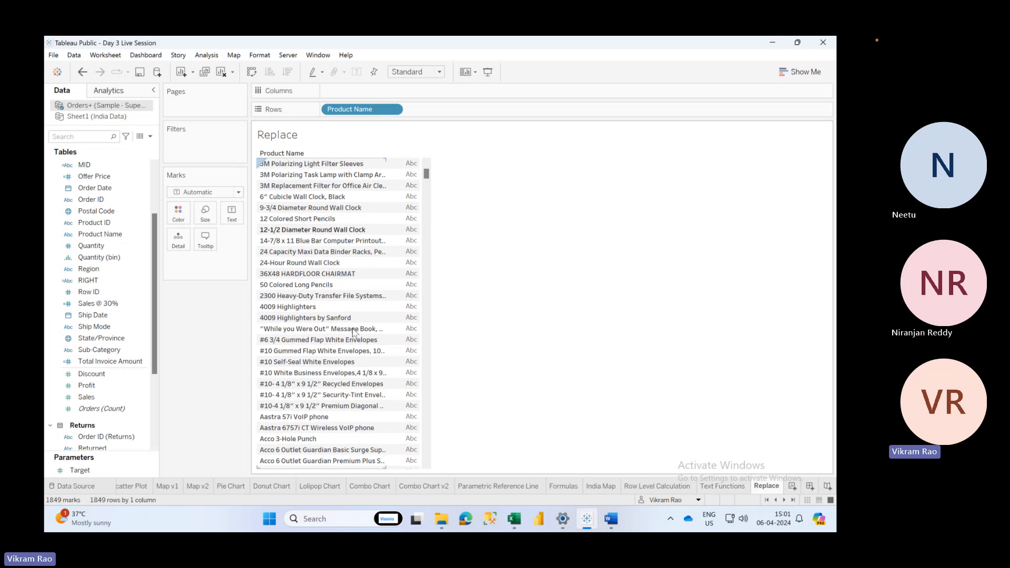
scroll(316, 263, "down", 5)
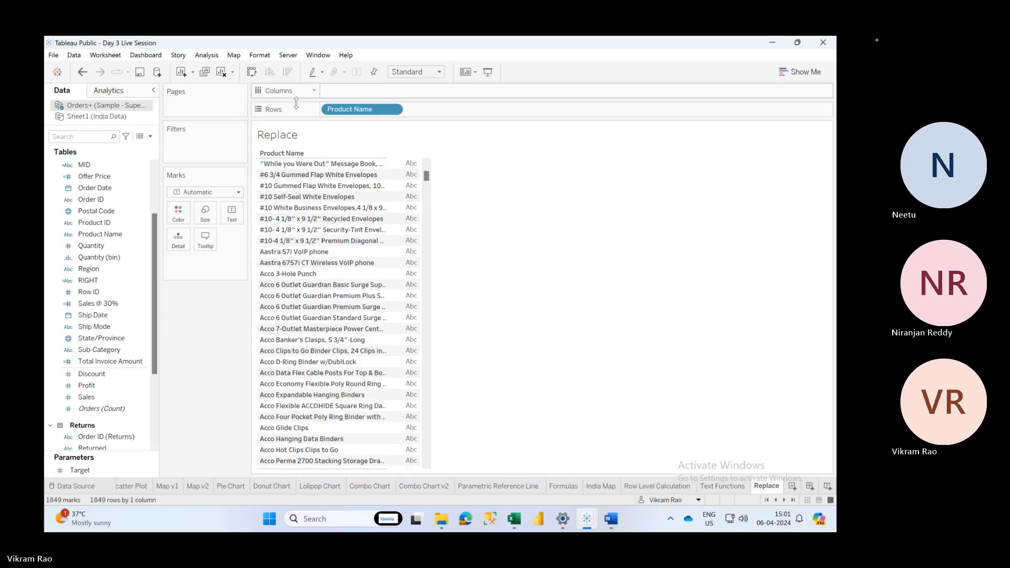
scroll(327, 389, "down", 5)
scroll(327, 389, "down", 10)
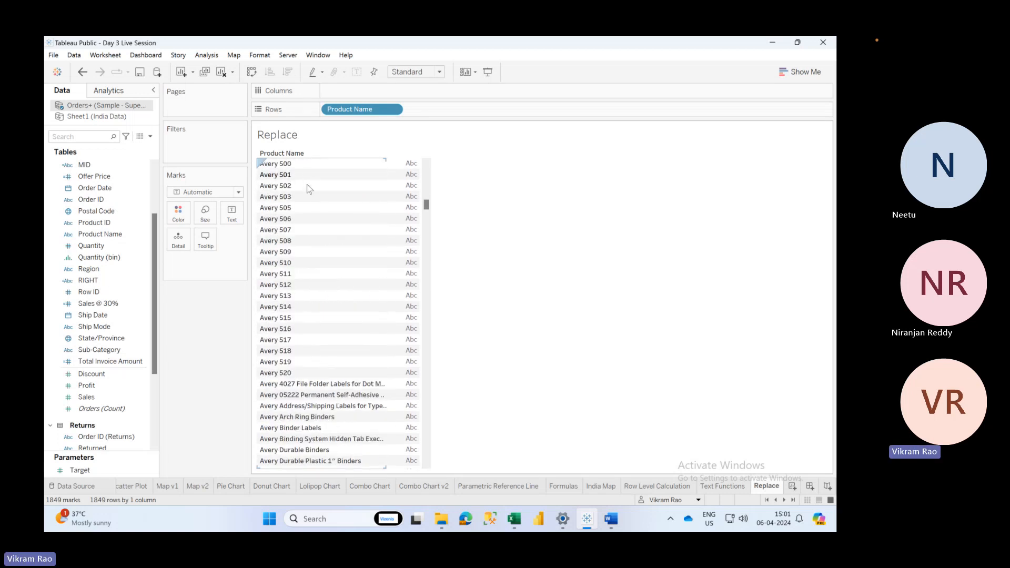
left_click(151, 136)
left_click(143, 147)
left_click(333, 310)
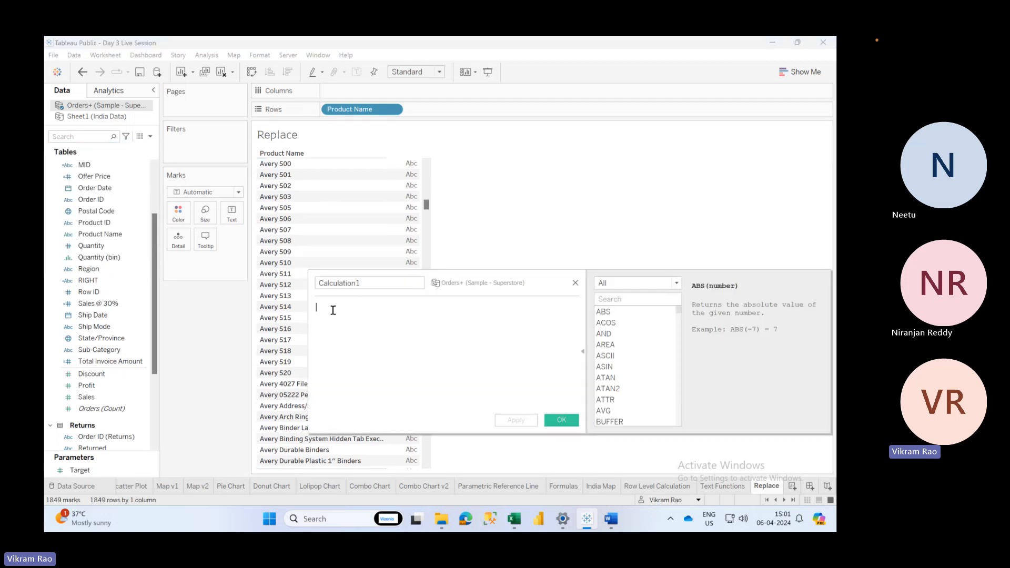
type("rep")
key("Return")
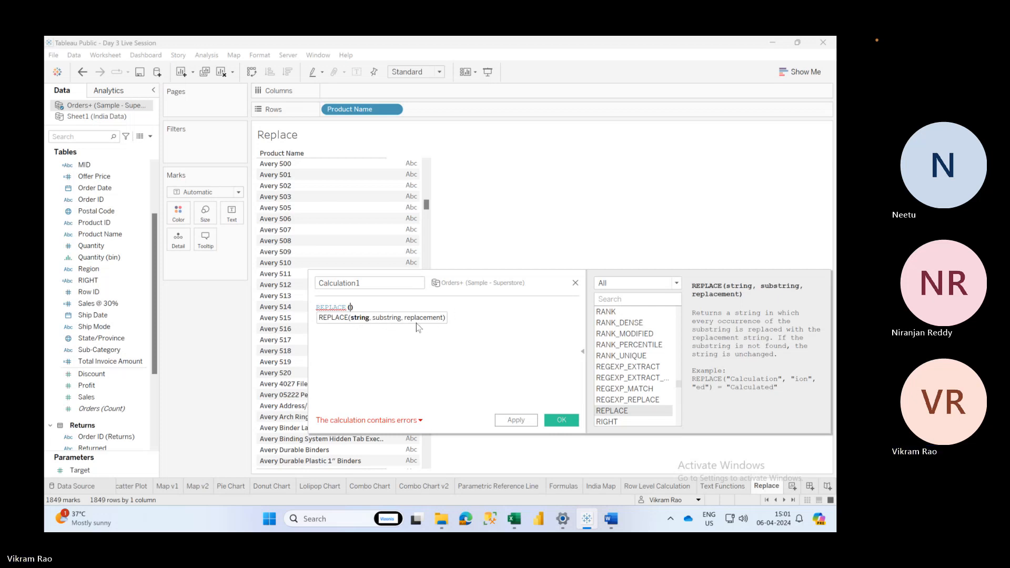
type("[Product Name]")
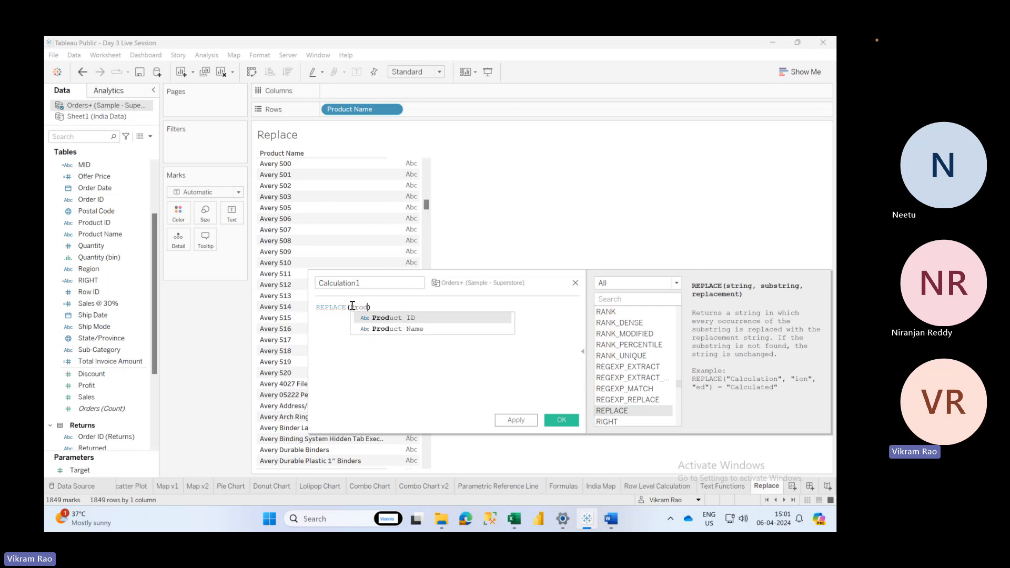
key("Down")
key("Return")
type(",")
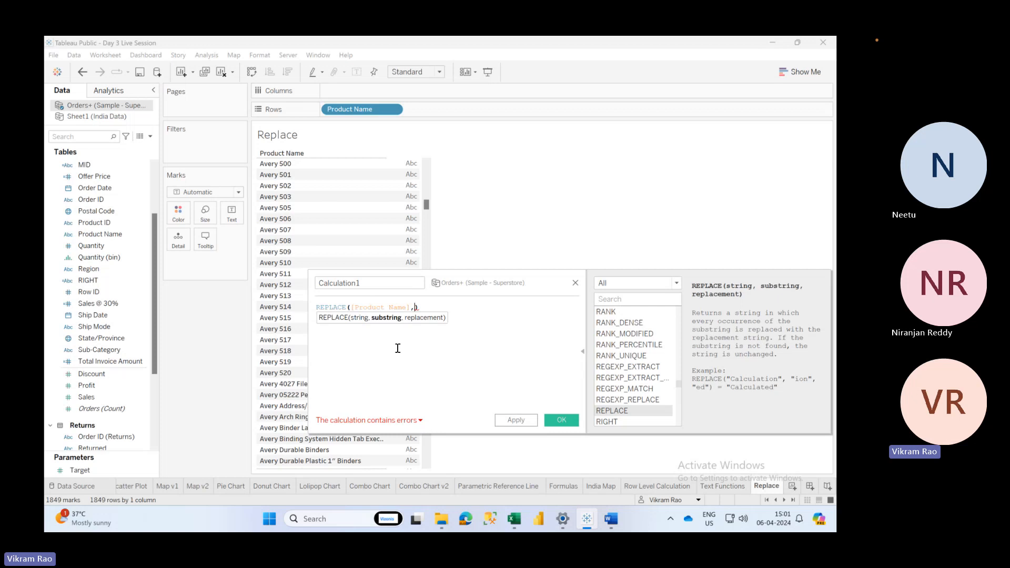
Complete the formula to replace "Avery" with "Aviation", name the field REPLACE, and apply it
type("\"\"")
type("Avery")
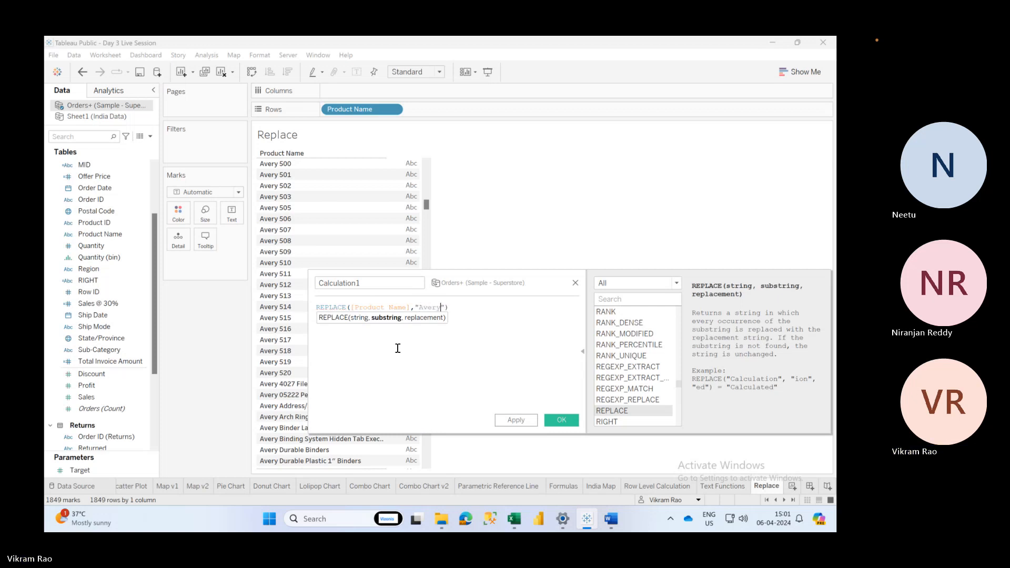
key("Right")
type(",")
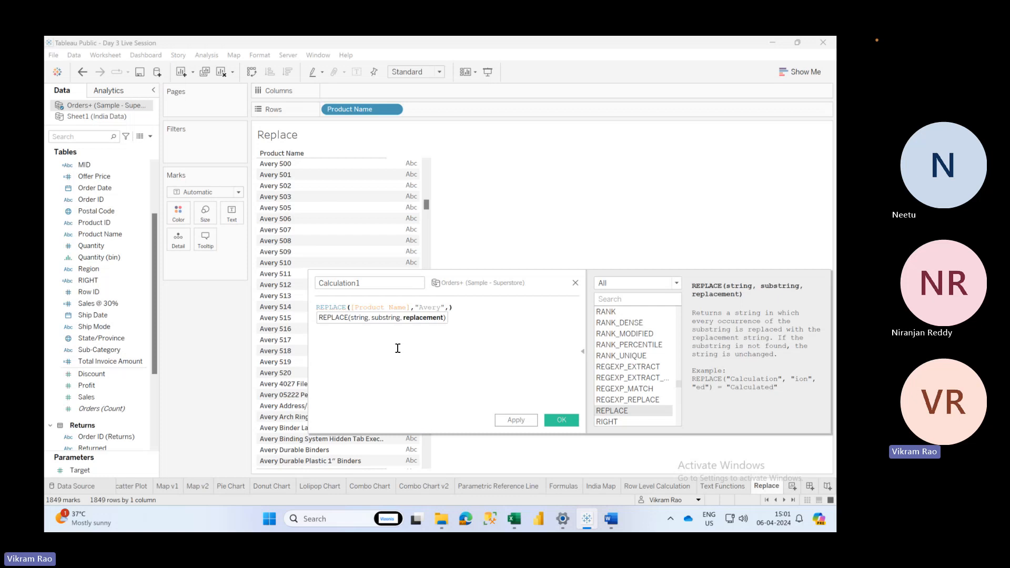
type("\"Aviation")
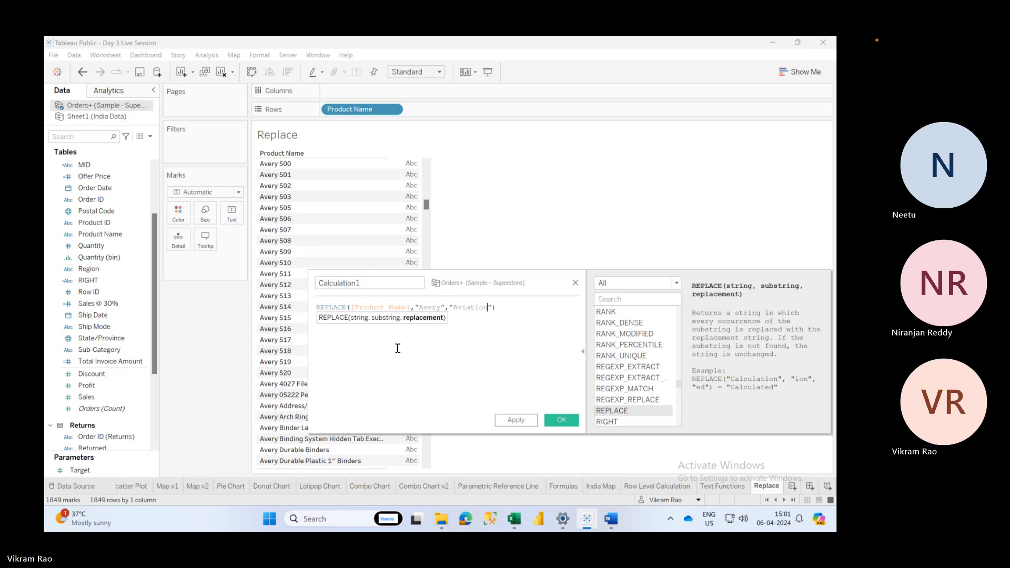
double_click(363, 284)
type("REP")
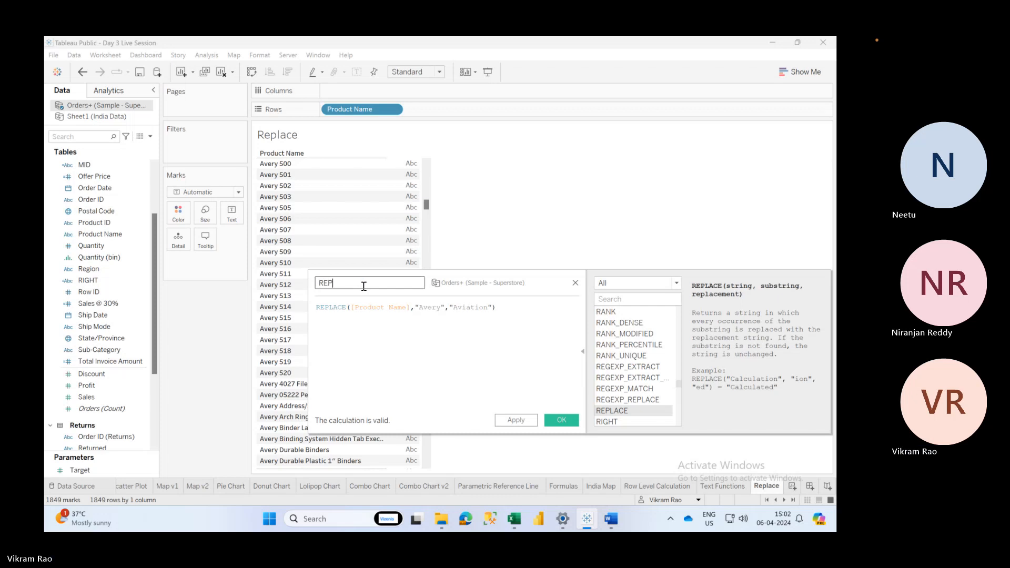
type("LACE")
left_click(514, 419)
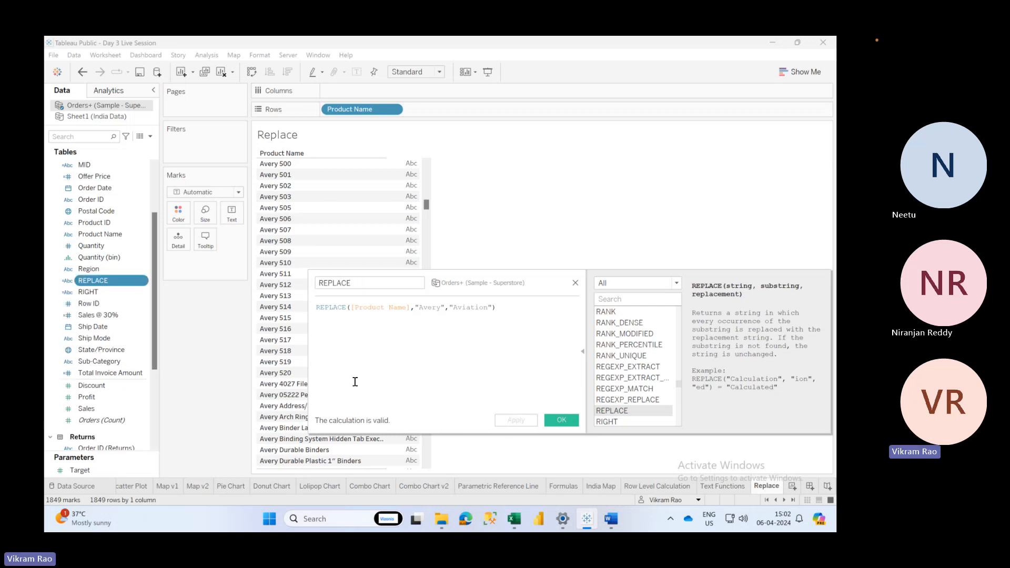
Add the REPLACE field to the rows after Product Name and move the calculation editor aside to compare both columns
left_click_drag(93, 280, 447, 114)
left_click(473, 279)
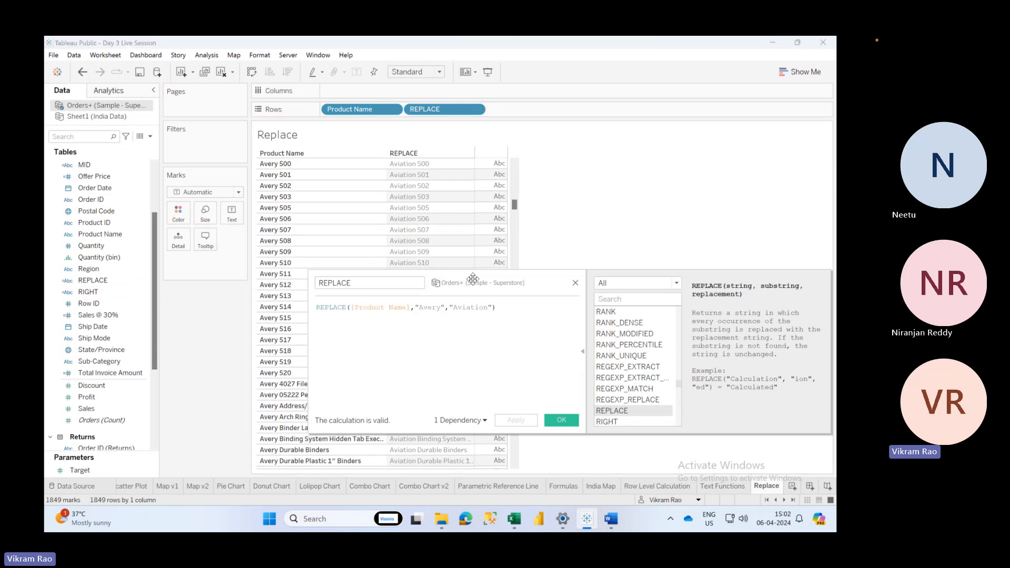
left_click_drag(473, 279, 554, 278)
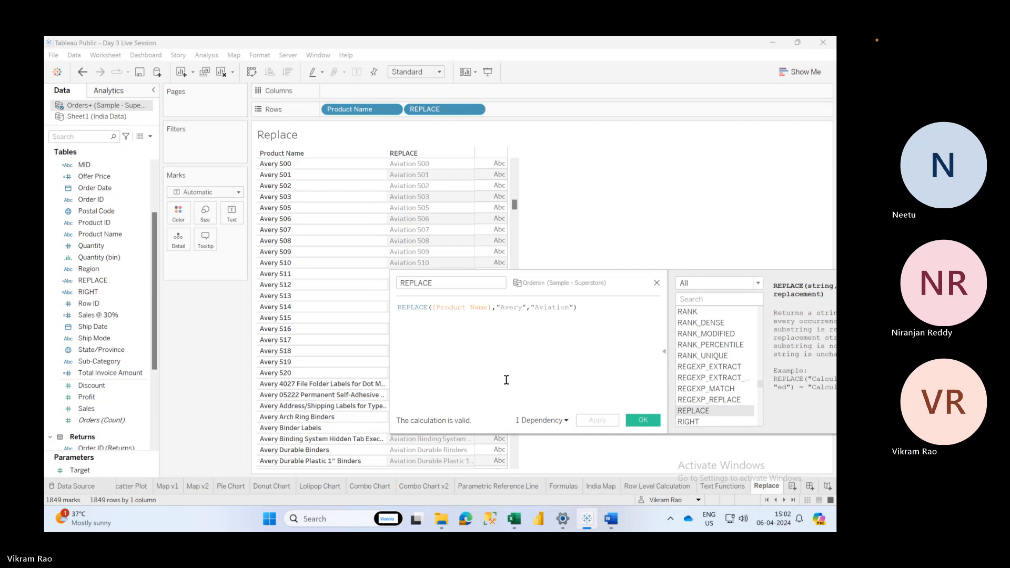
left_click_drag(589, 289, 534, 286)
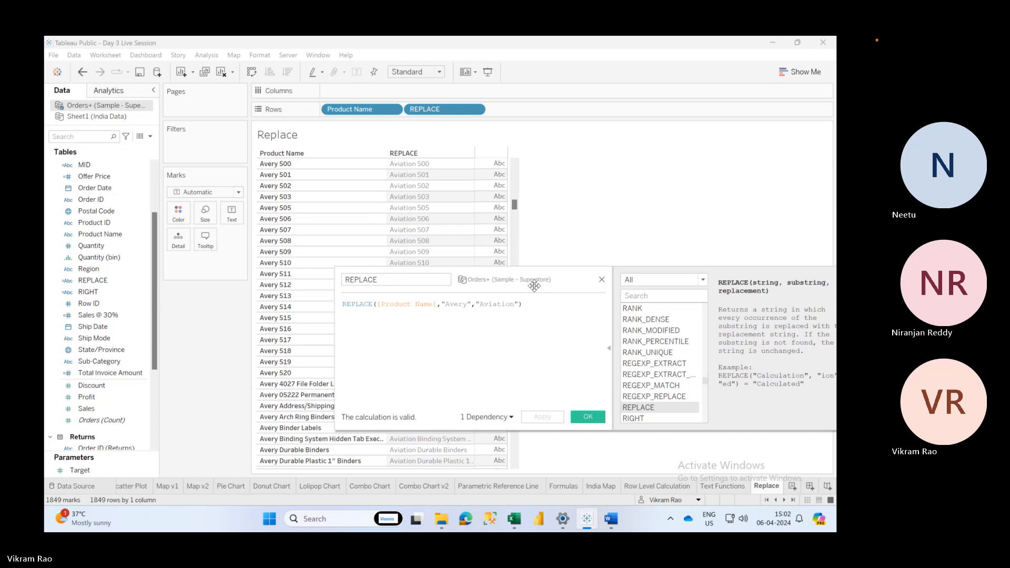
left_click(560, 330)
type("FIND(")
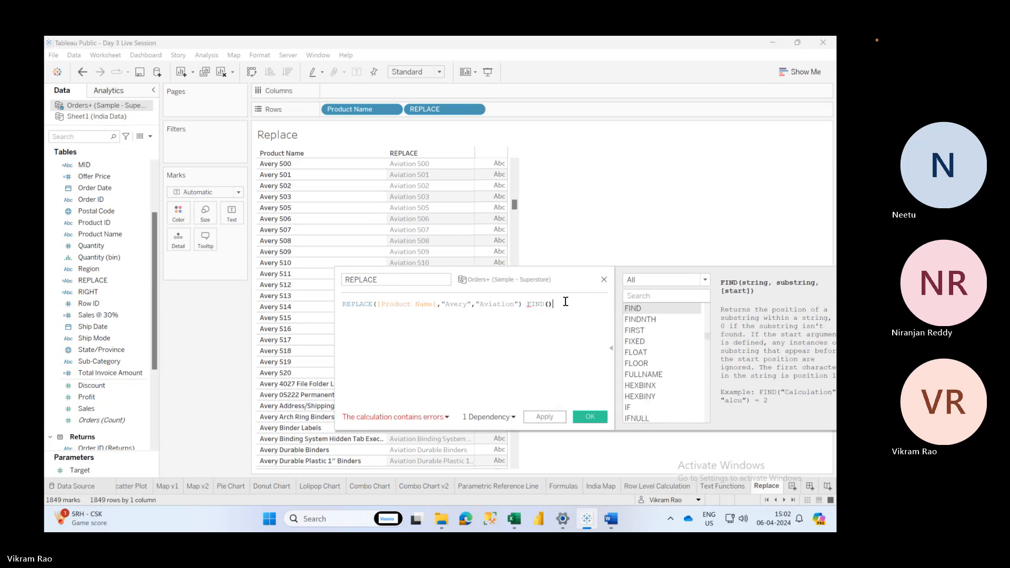
left_click_drag(563, 303, 528, 304)
key("BackSpace")
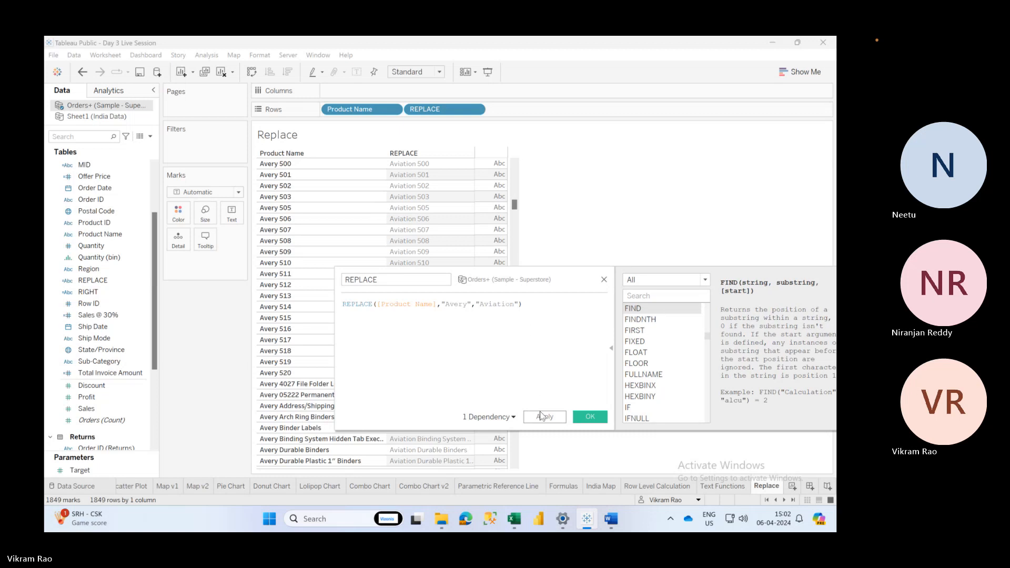
left_click(544, 419)
Collapse the function reference in the calculation editor and highlight the REPLACE formula to review its arguments
left_click(611, 349)
left_click(525, 340)
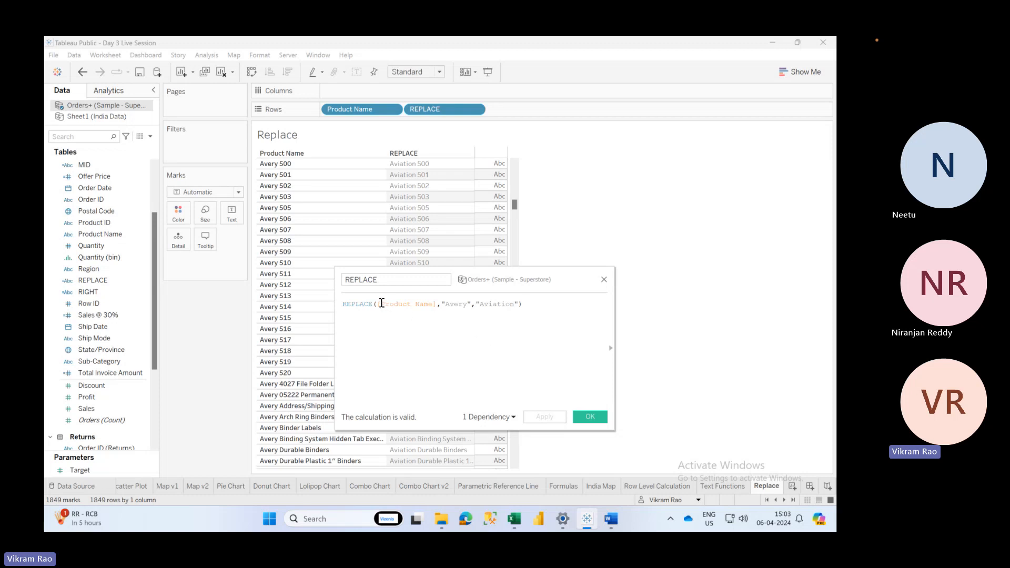
left_click_drag(381, 304, 354, 295)
left_click(532, 300)
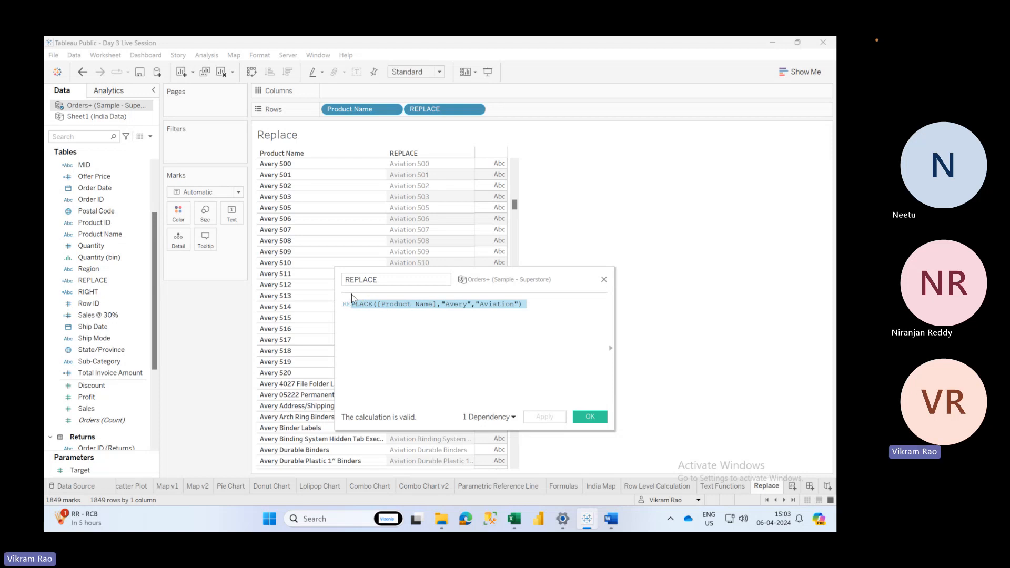
left_click(547, 318)
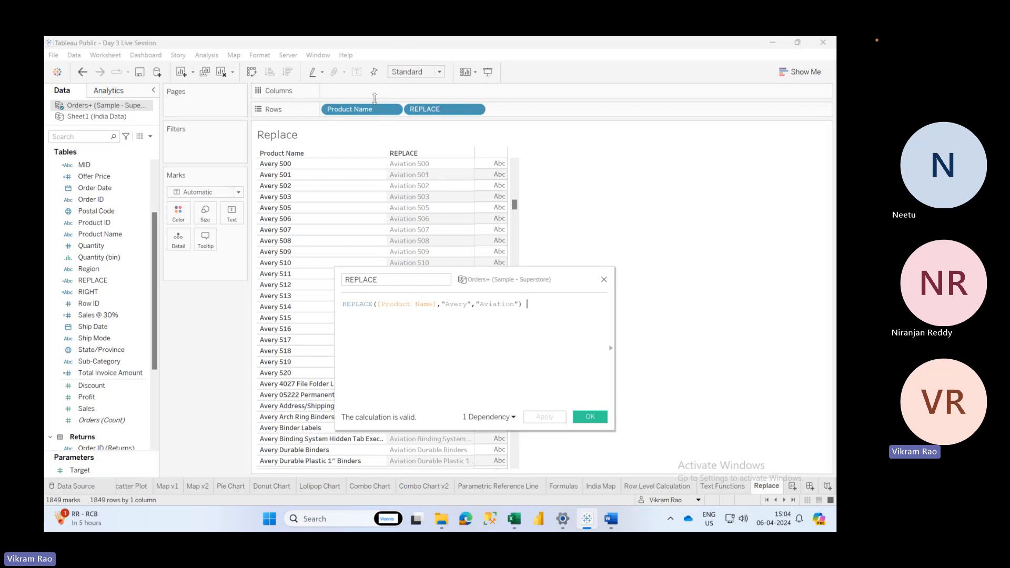
Unmute the microphone in the Zoom meeting and hide the floating meeting controls
left_click(144, 48)
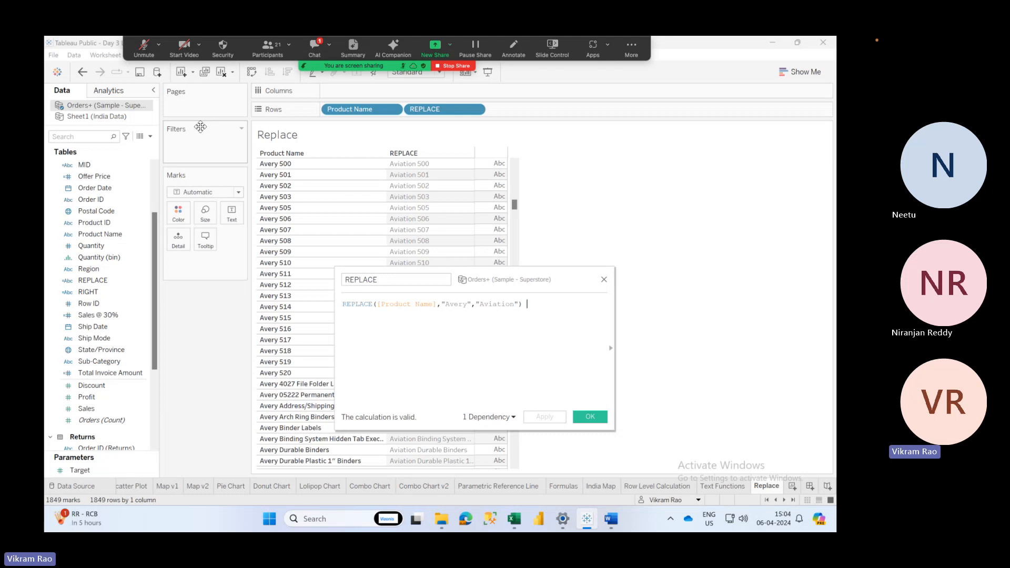
left_click(144, 46)
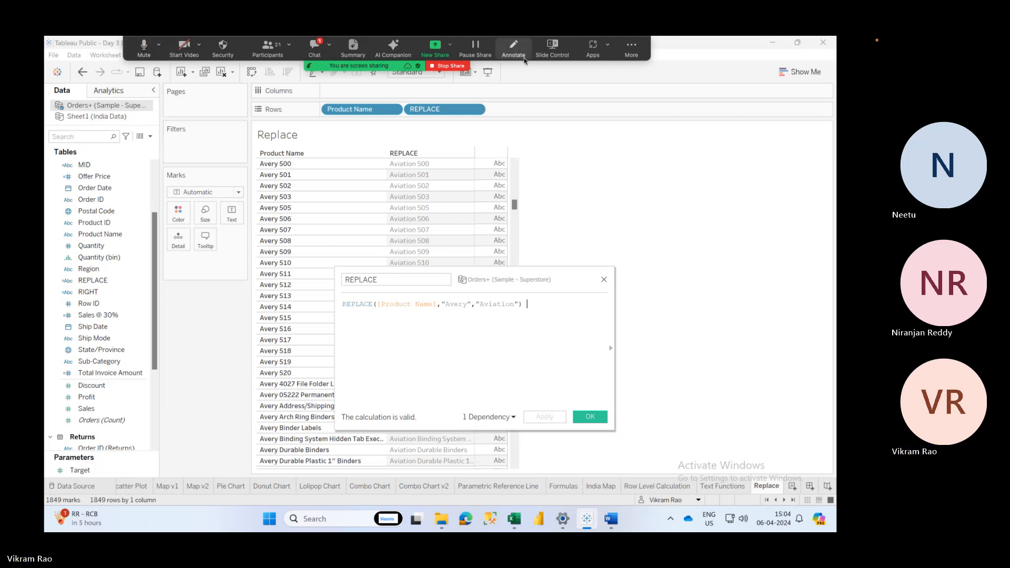
left_click(631, 48)
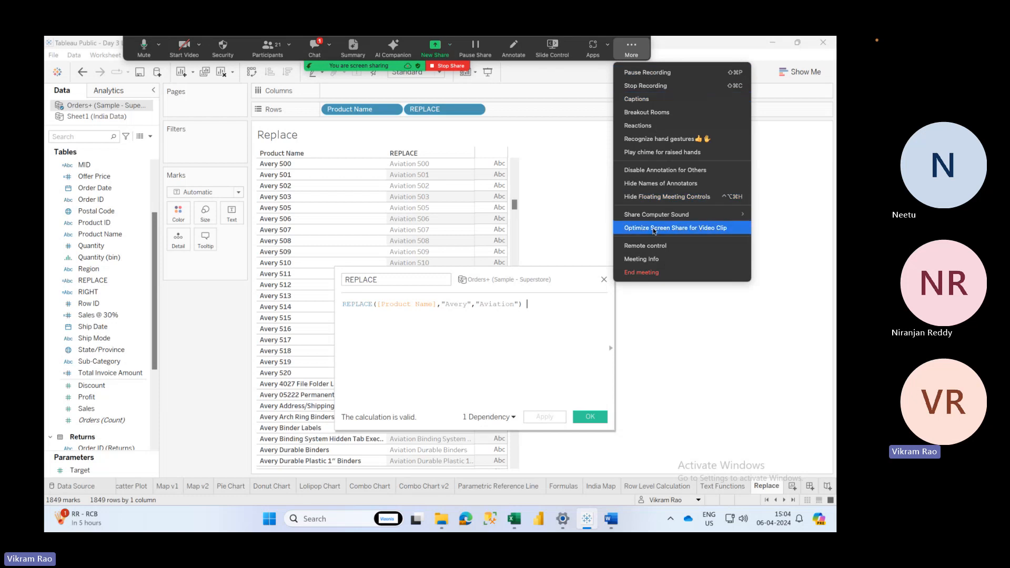
left_click(657, 196)
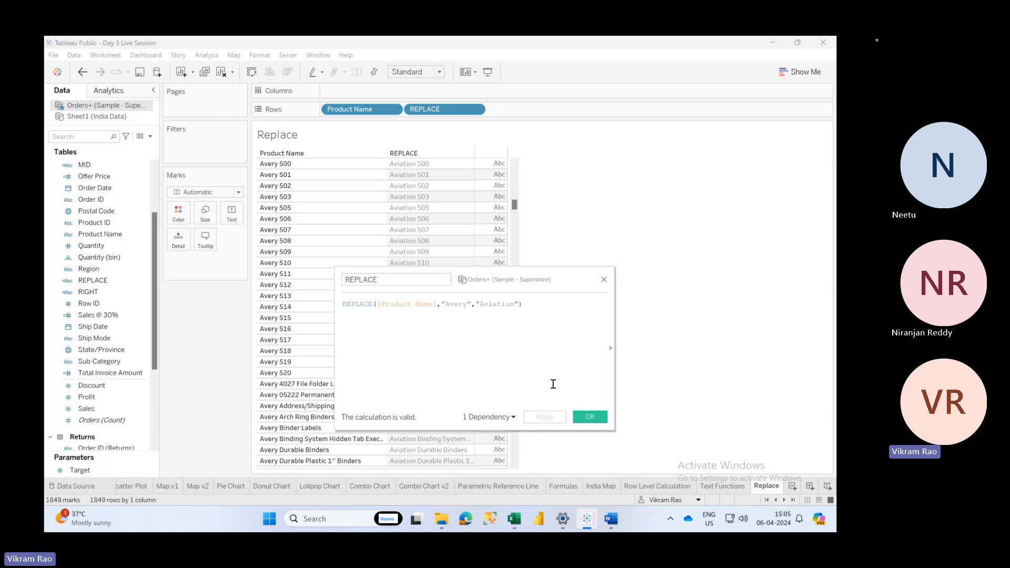
Confirm the REPLACE calculation and close its editor
left_click(585, 418)
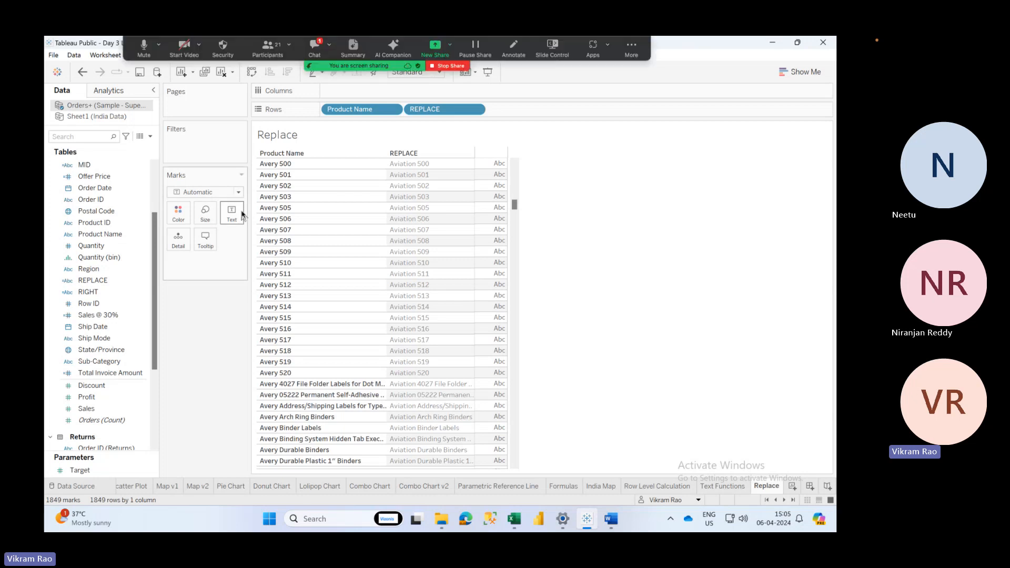
Check the Zoom meeting chat, close it and hide the floating meeting controls
left_click(316, 50)
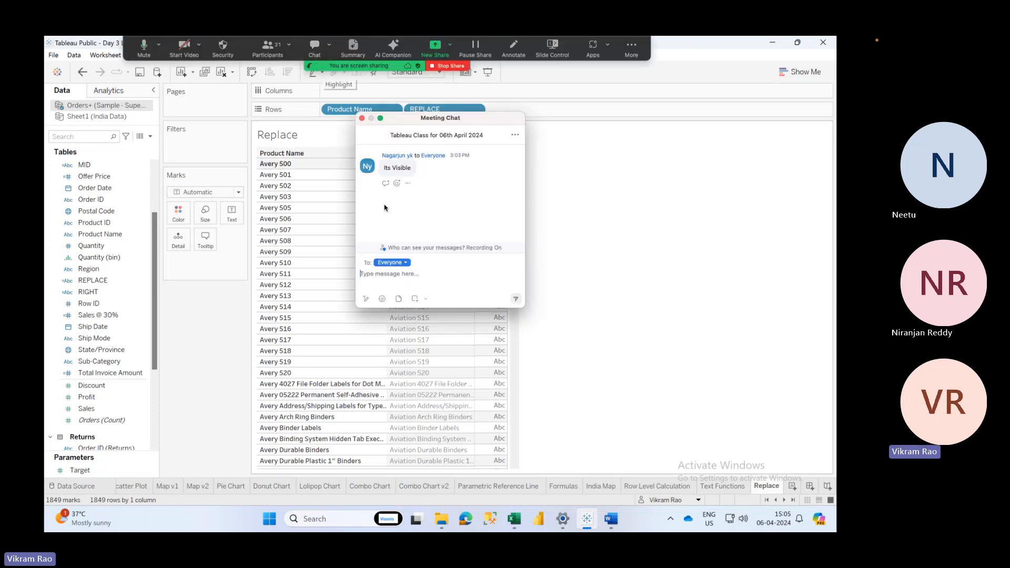
left_click(361, 118)
left_click(631, 48)
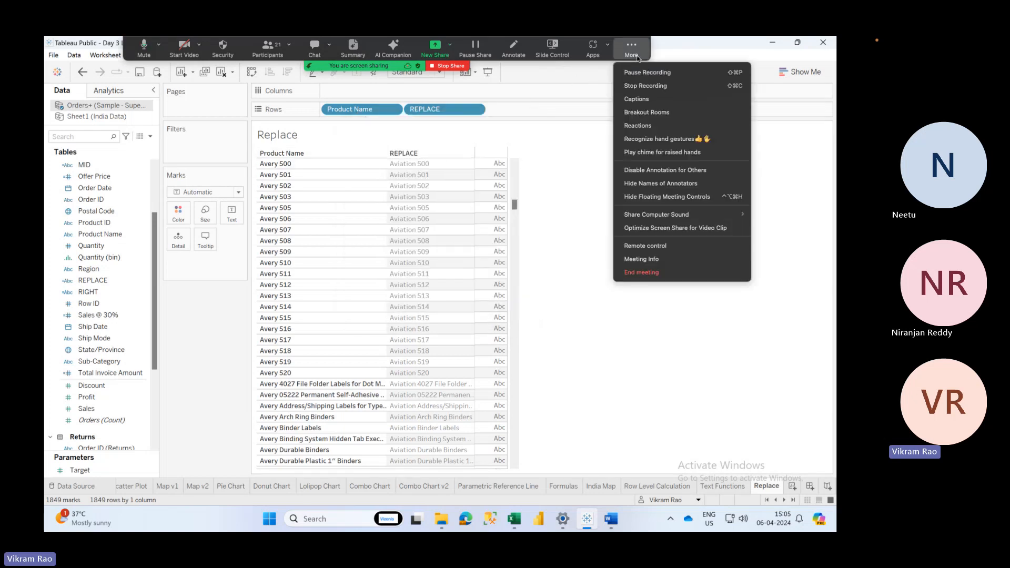
left_click(635, 197)
mouse_move(477, 222)
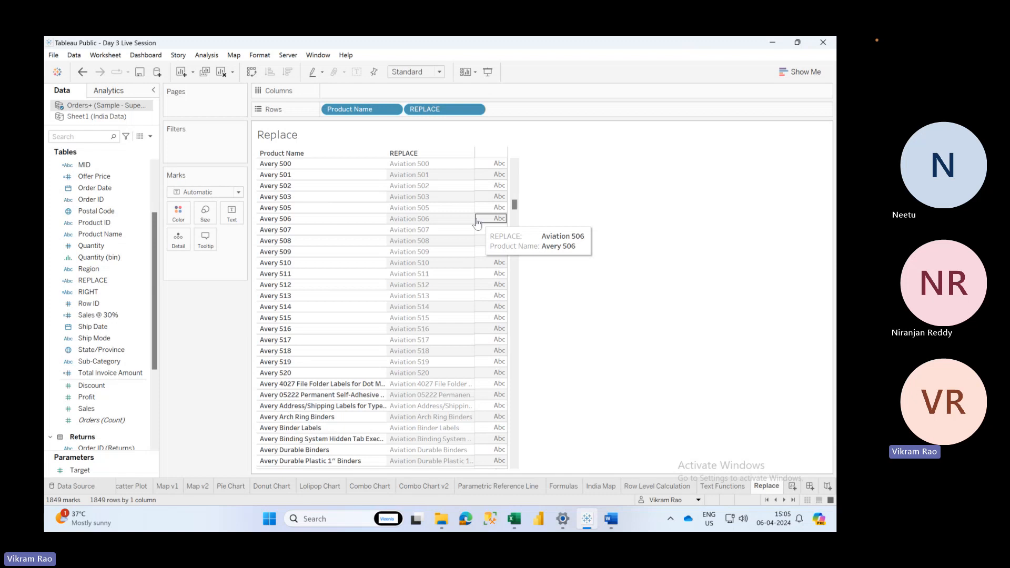
Browse the String function list in a new calculated field and discard the empty calculation
left_click(150, 136)
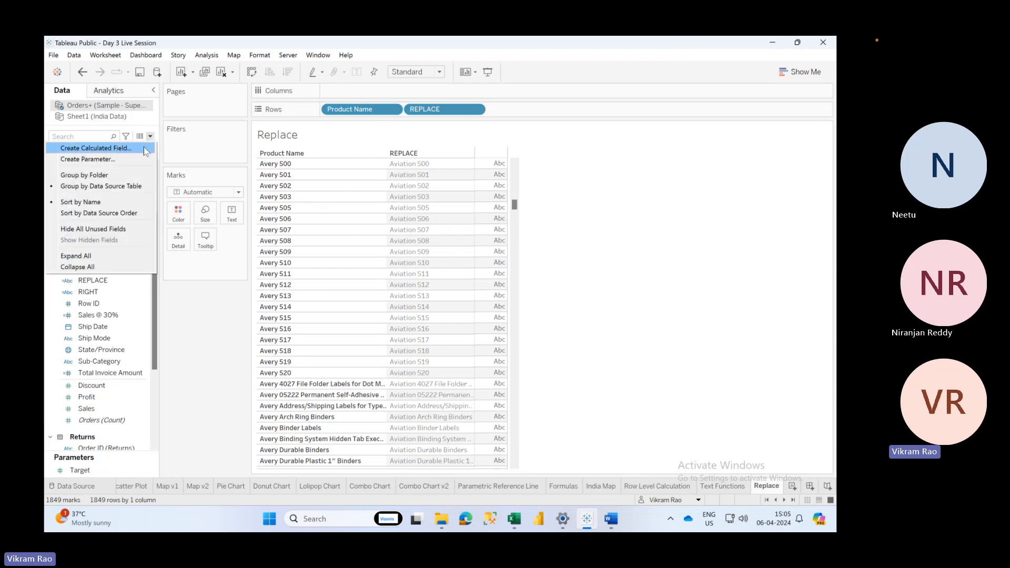
left_click(96, 148)
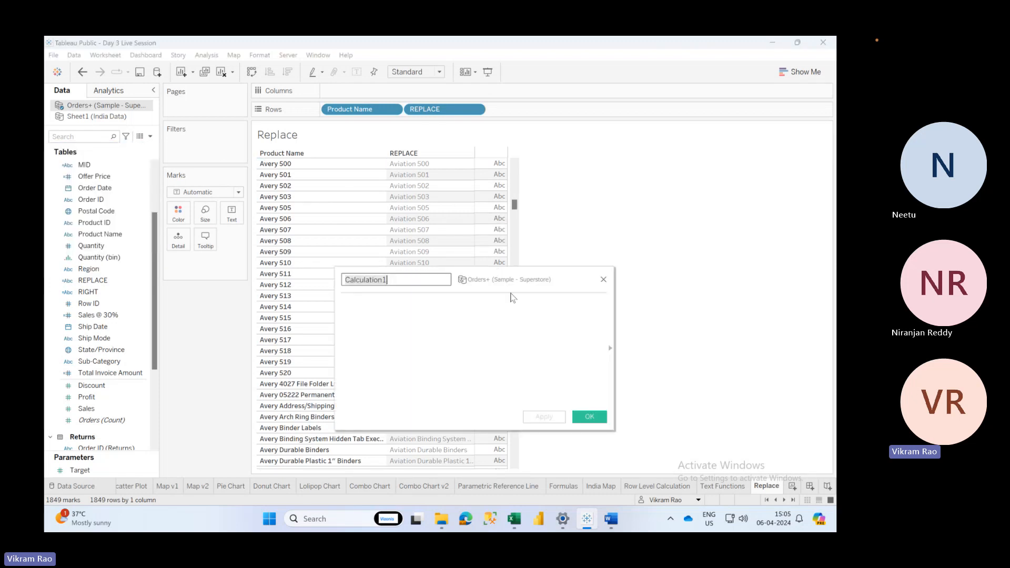
left_click(610, 349)
left_click(648, 280)
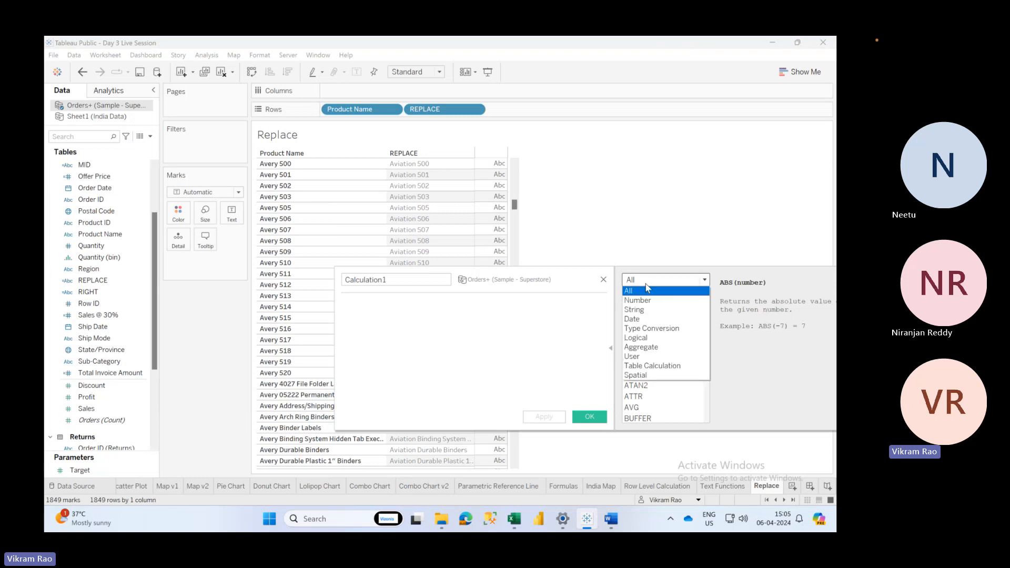
left_click(638, 311)
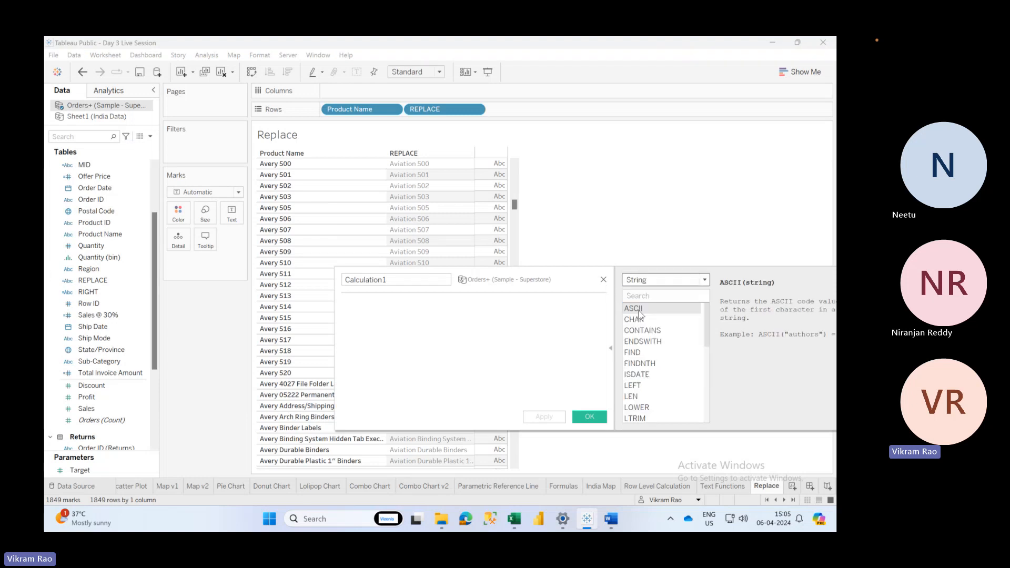
scroll(659, 373, "down", 5)
scroll(660, 372, "up", 5)
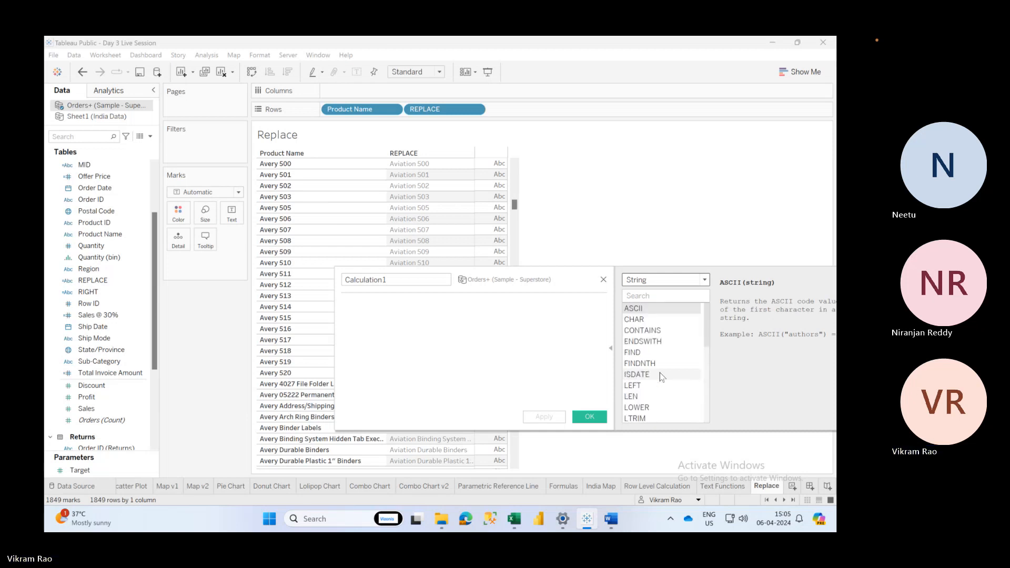
left_click(602, 280)
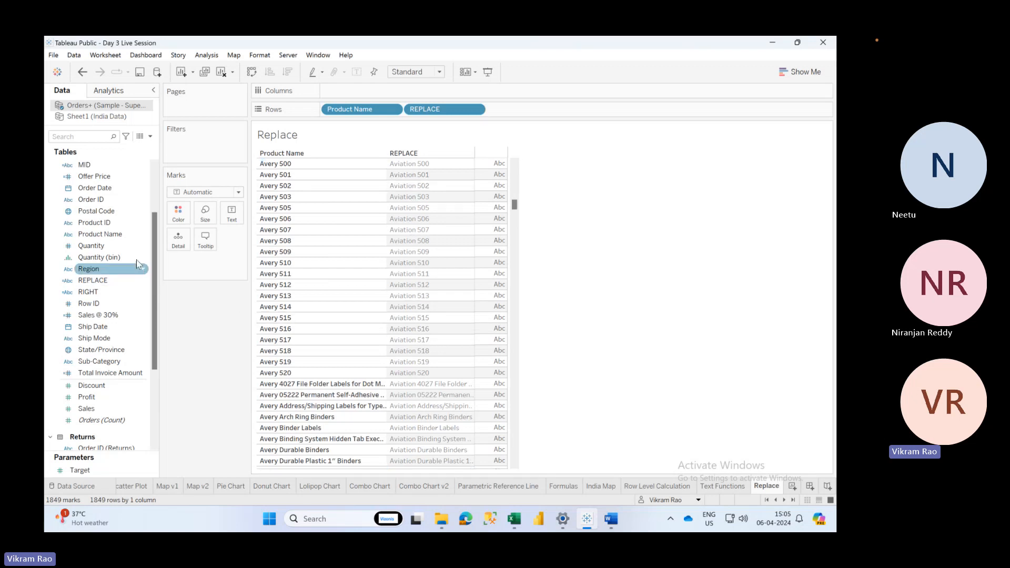
Create a calculated field with the formula FIND([Product Name],"Avery")
left_click(151, 137)
left_click(150, 147)
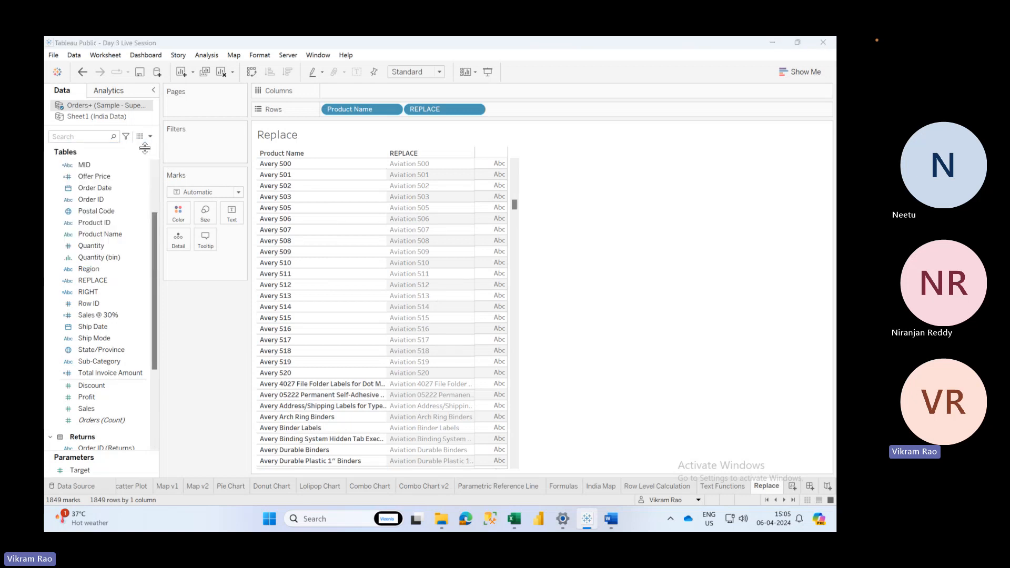
left_click(376, 332)
type("FIND")
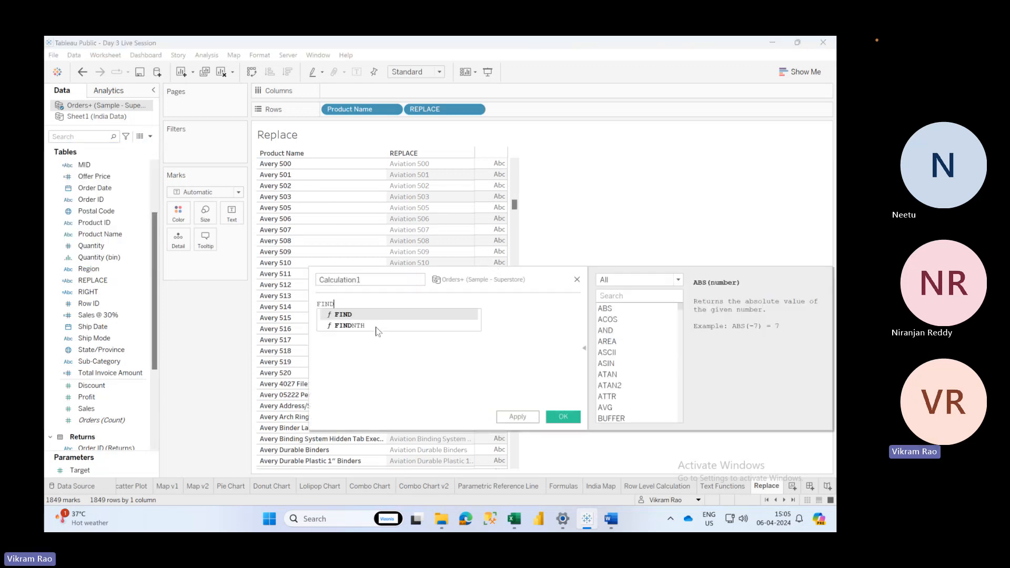
key("Return")
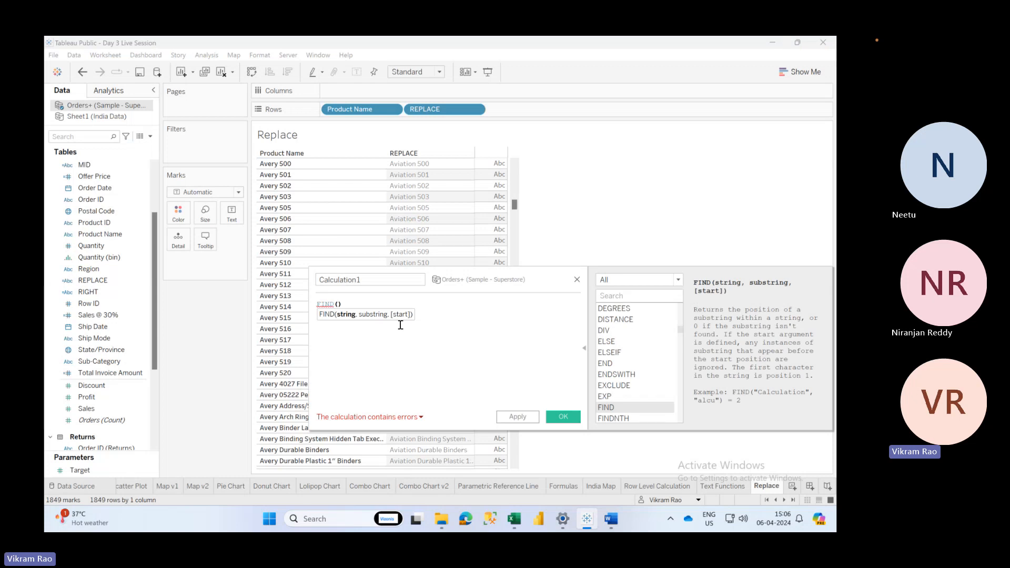
type("prod")
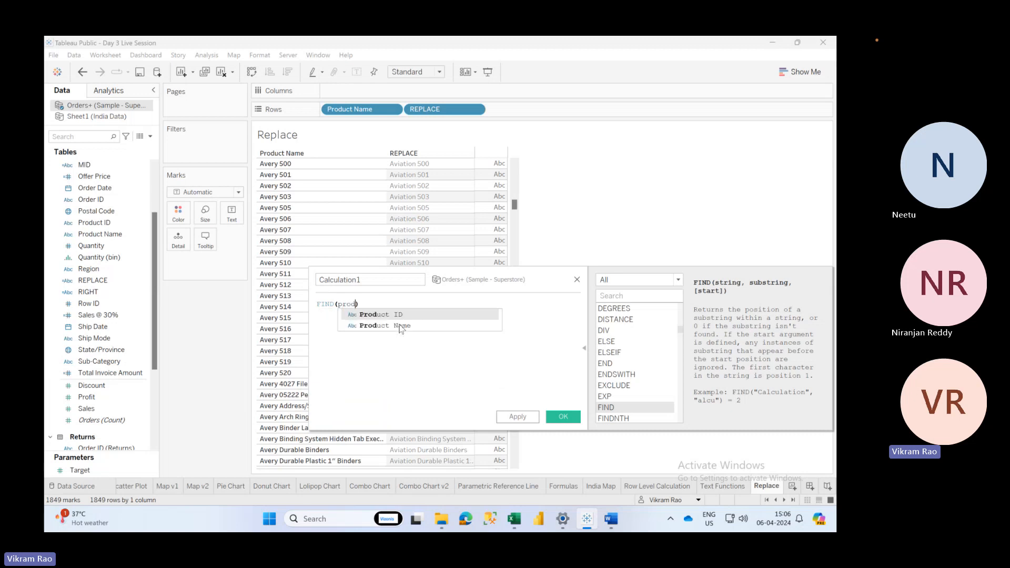
double_click(400, 325)
type(",")
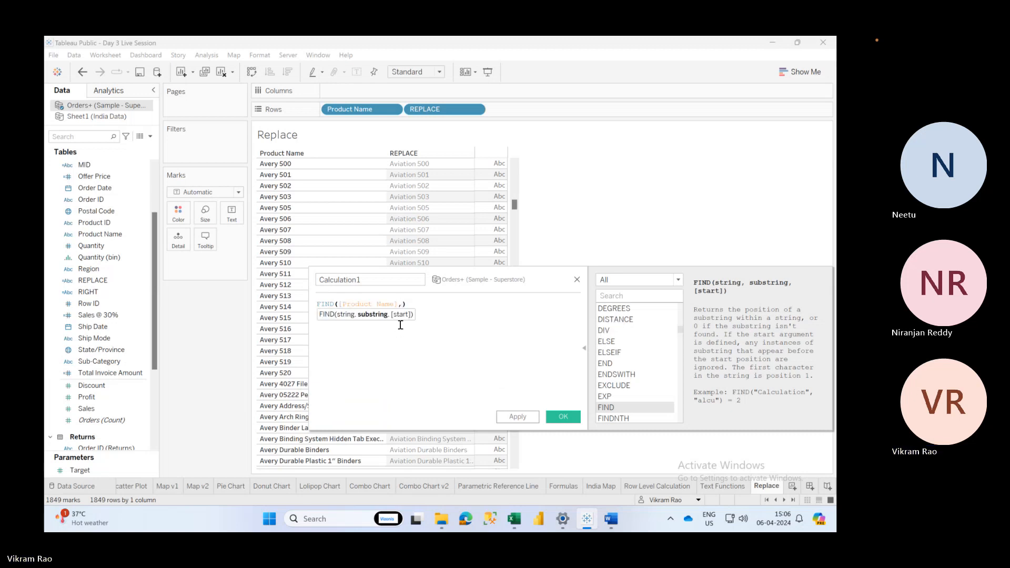
type("\"")
type("Avery")
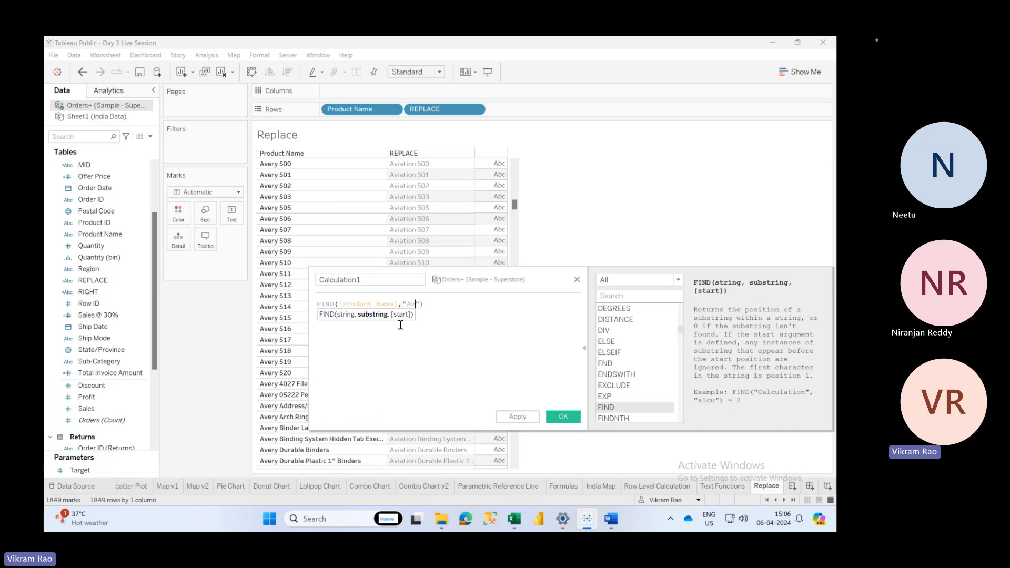
Name the calculated field FIND and apply it while keeping its editor open
left_click(385, 280)
double_click(385, 279)
type("FIND")
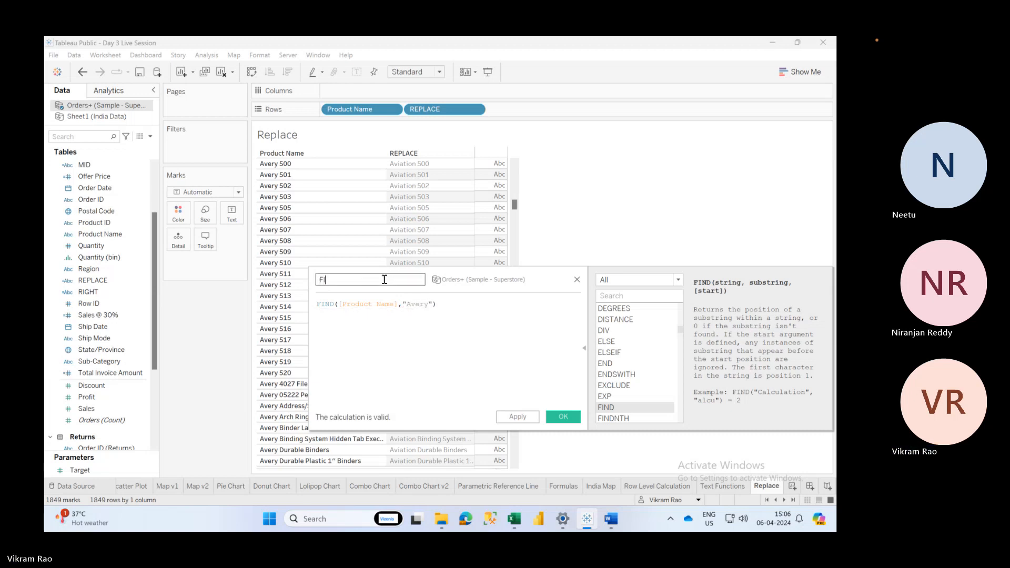
left_click(517, 416)
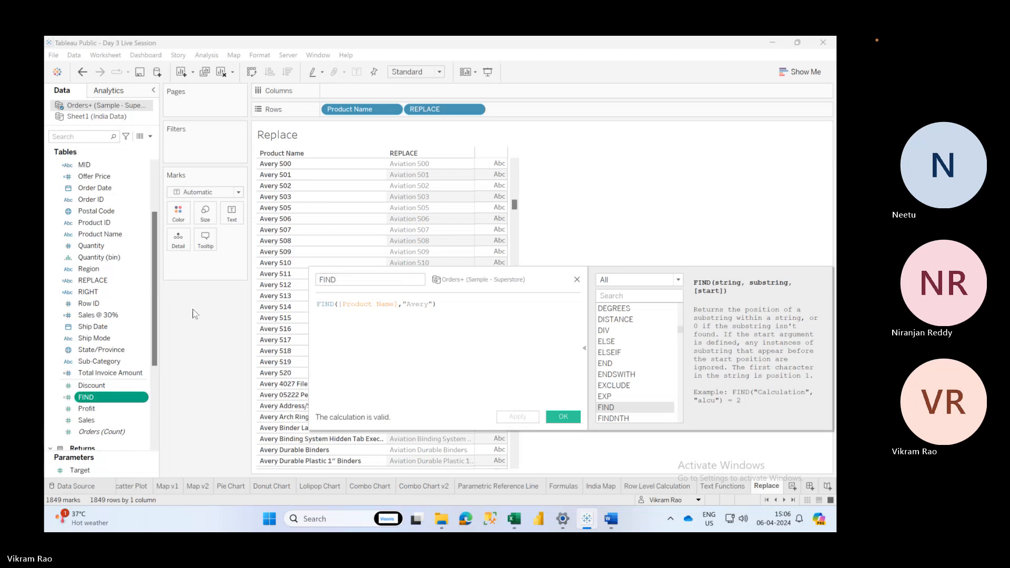
Convert the FIND field to a dimension and add it to the rows after REPLACE
right_click(121, 399)
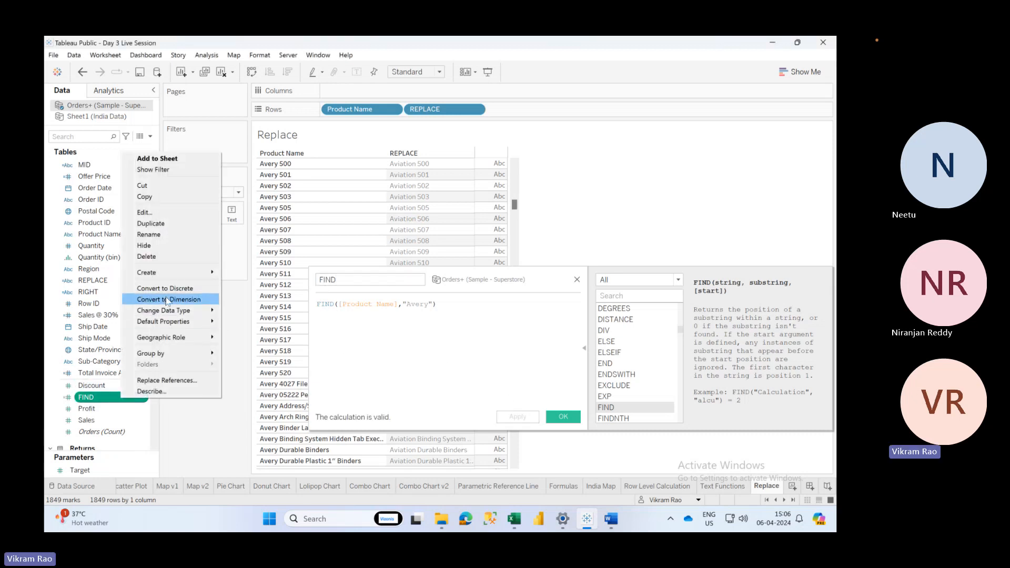
left_click(100, 399)
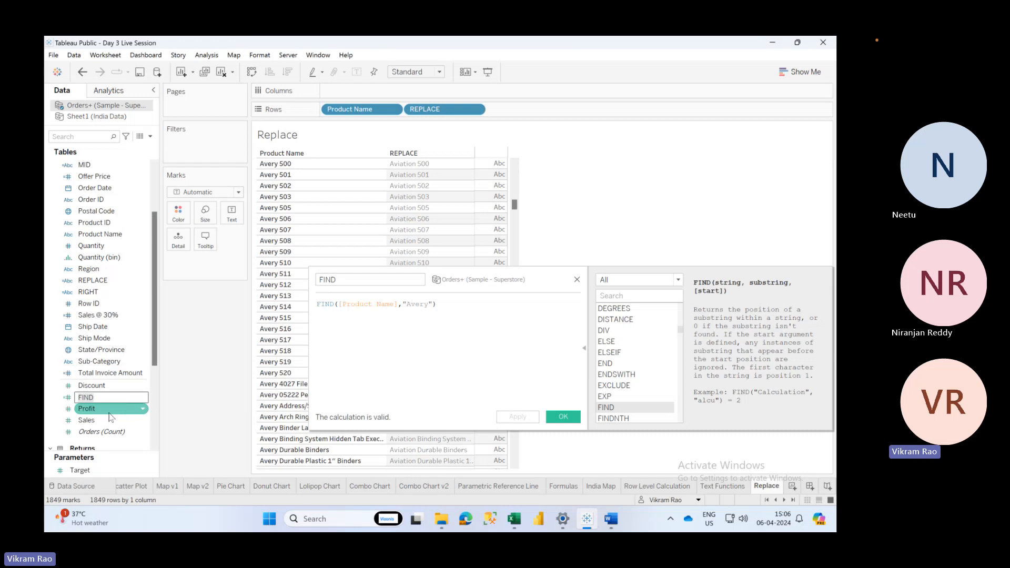
key("Return")
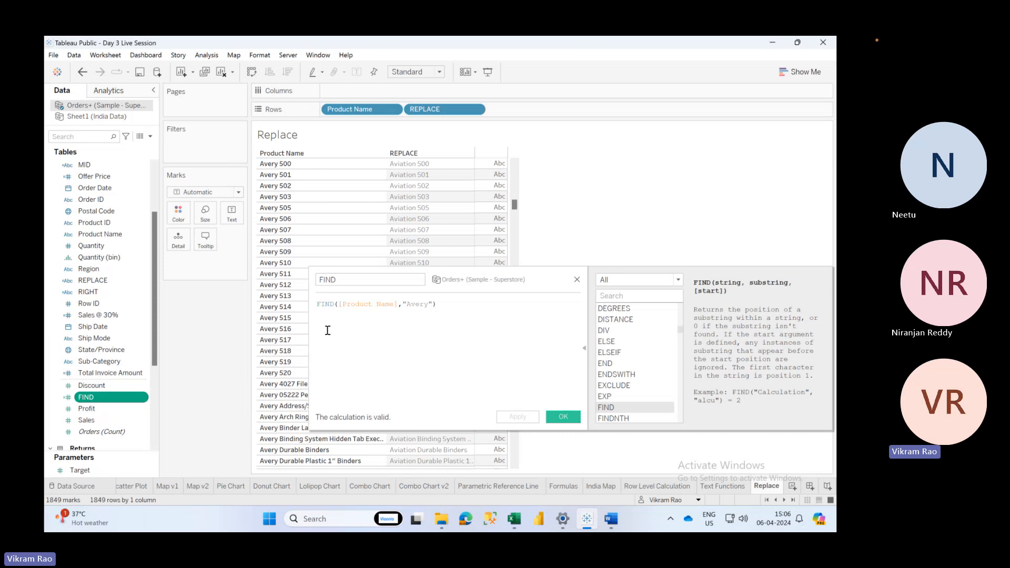
right_click(131, 402)
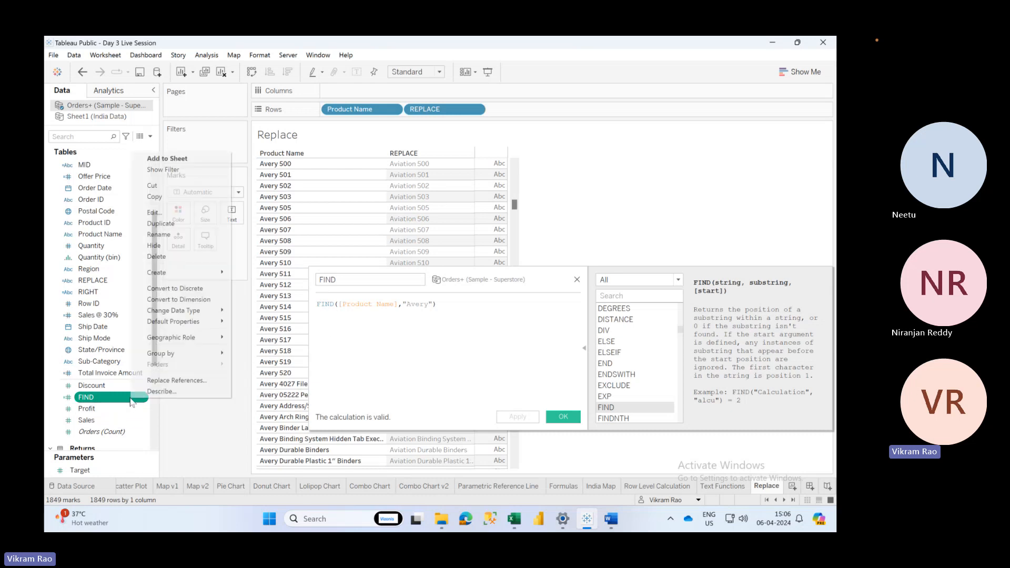
left_click(173, 300)
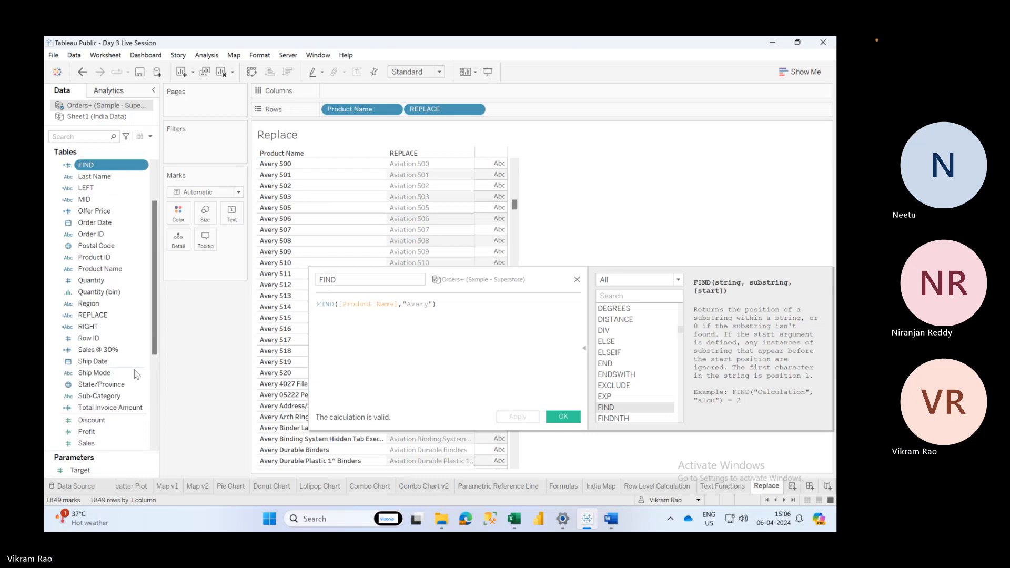
left_click_drag(130, 164, 518, 109)
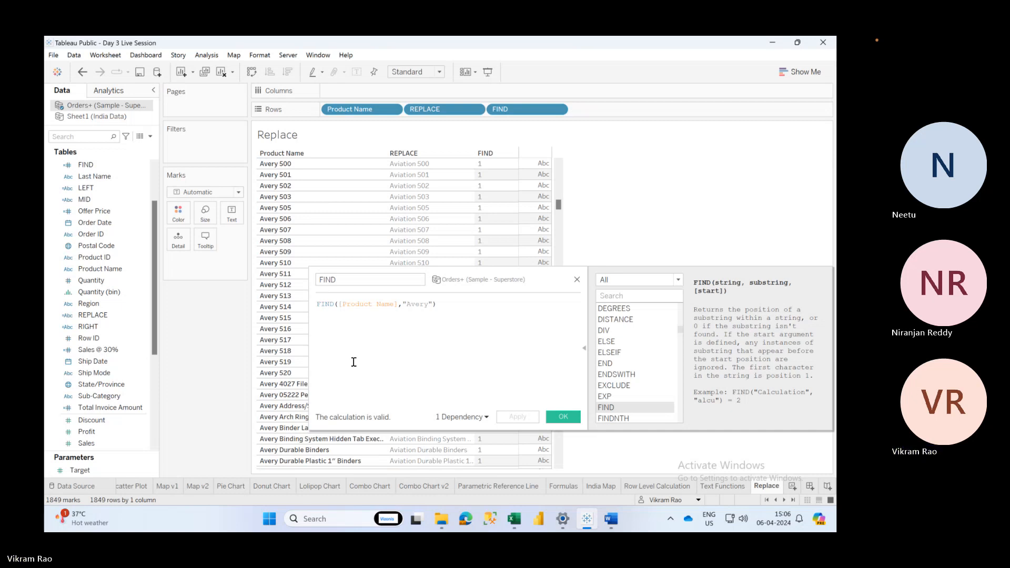
Try a start position of 2 as the third argument of the FIND formula and apply it
left_click(433, 304)
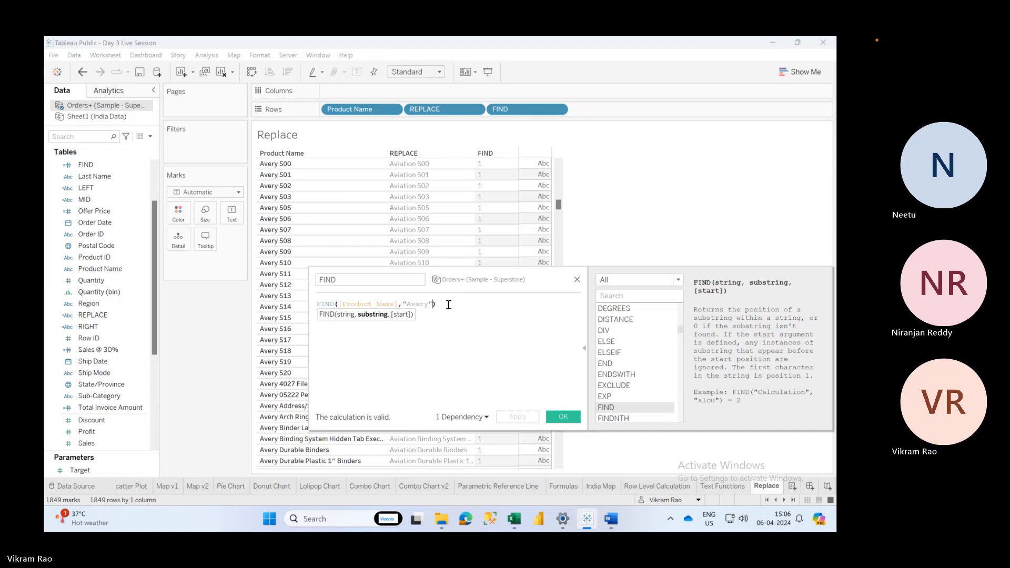
type(",")
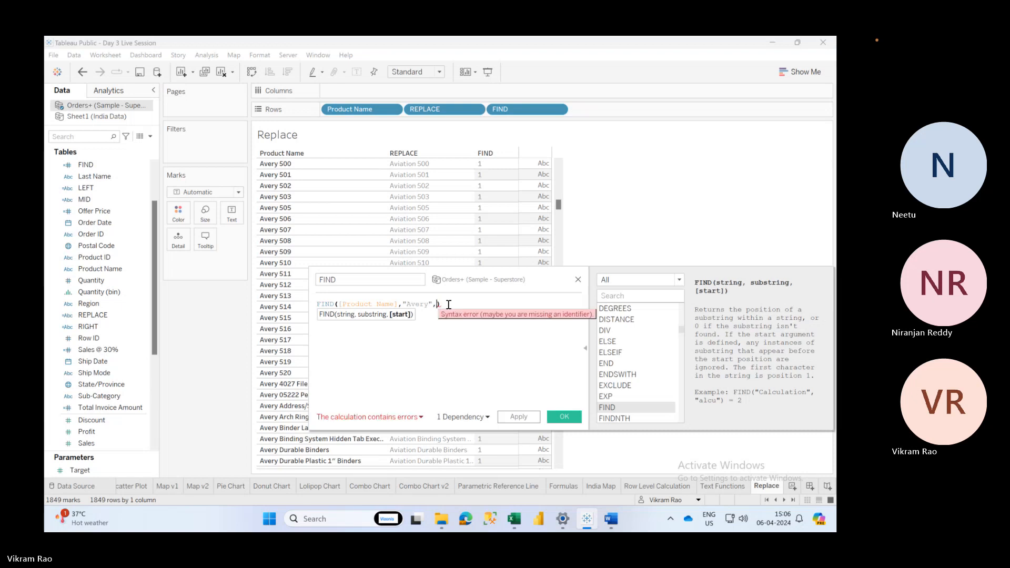
type("2")
left_click(509, 419)
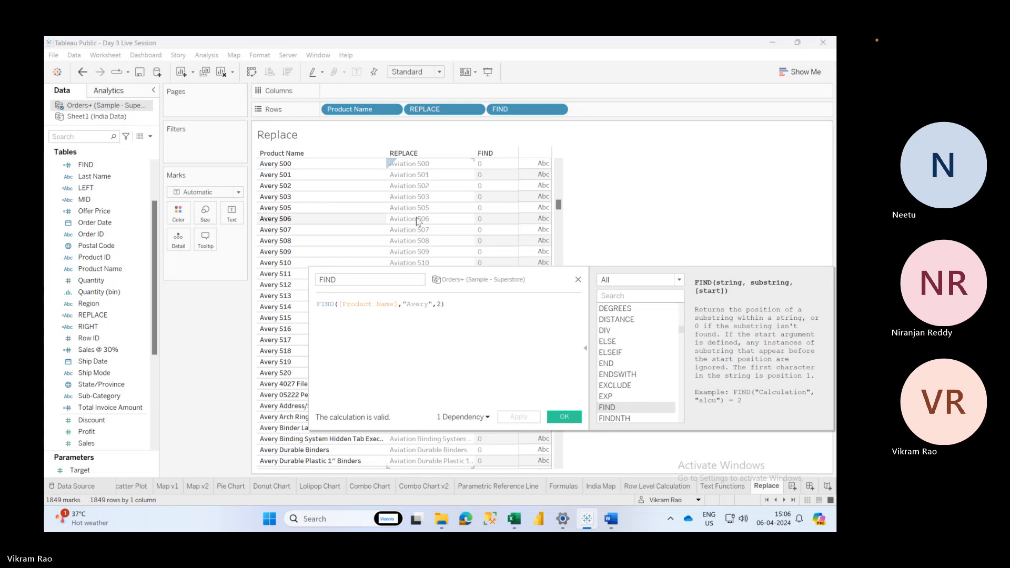
Remove the start argument from the FIND formula and apply the shortened version
left_click(444, 304)
key("BackSpace")
key("BackSpace")
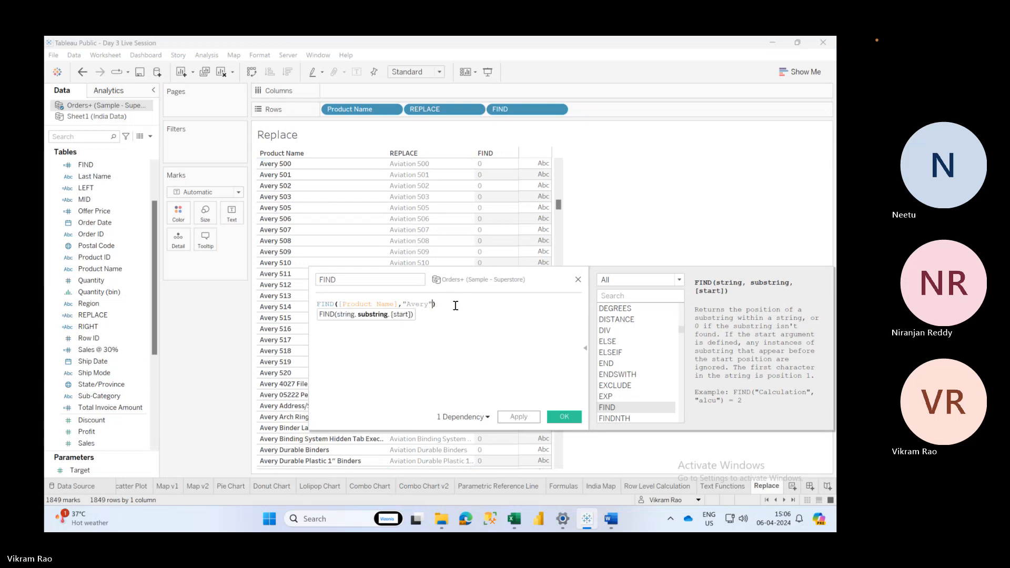
left_click(505, 416)
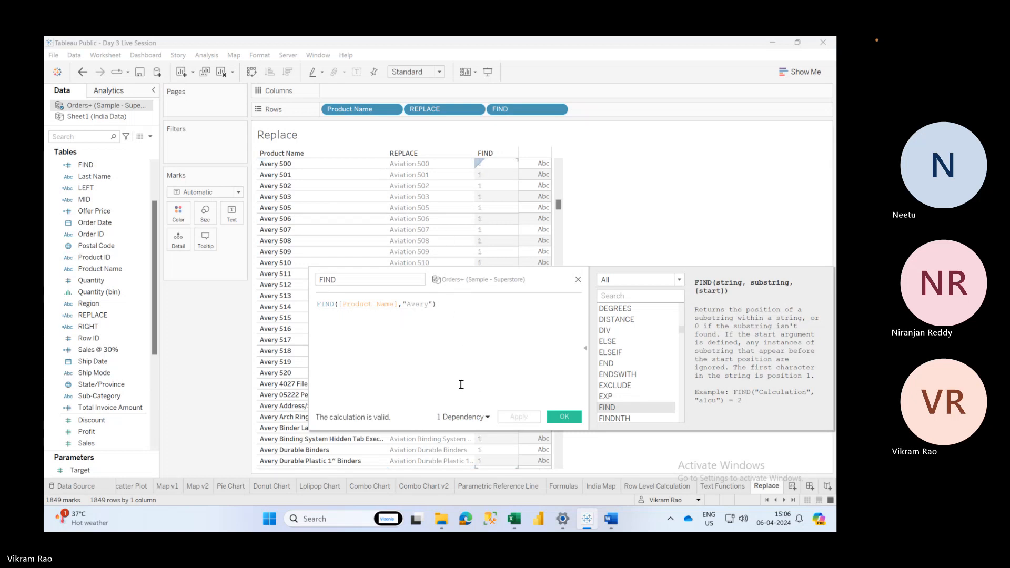
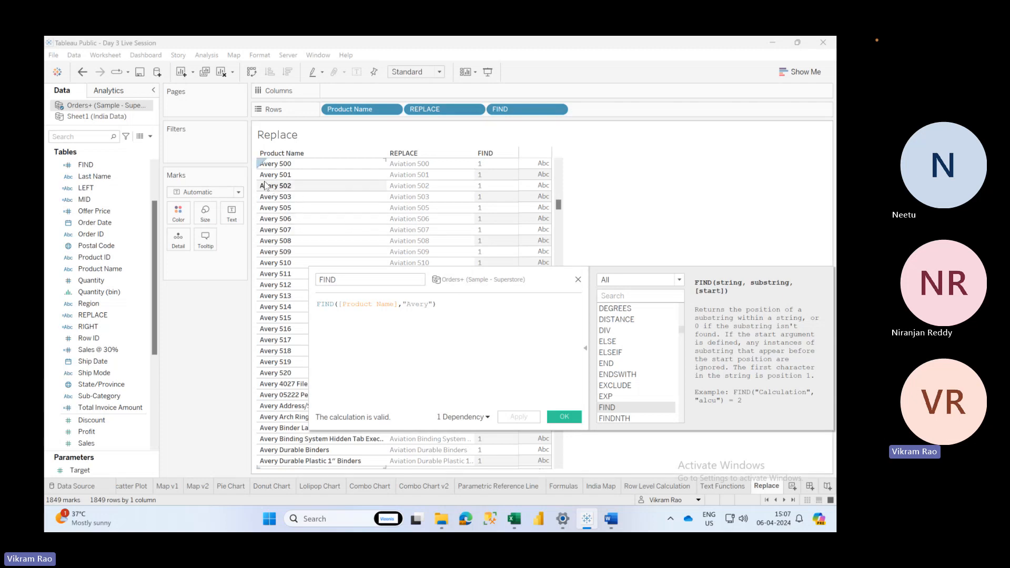
Change the calculation to FIND([Product Name],"Avery",2) and apply it
scroll(497, 208, "up", 10)
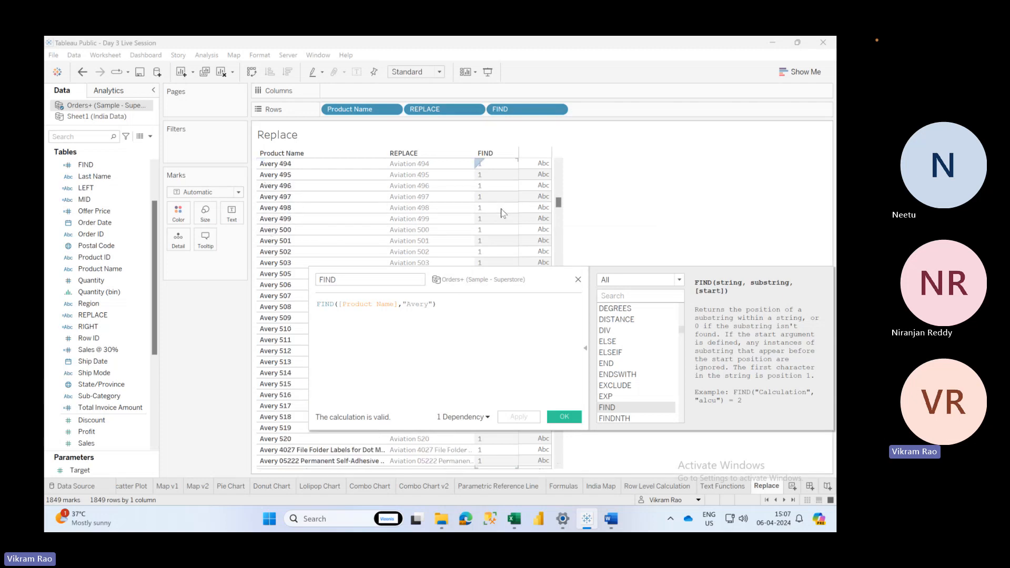
scroll(501, 213, "up", 10)
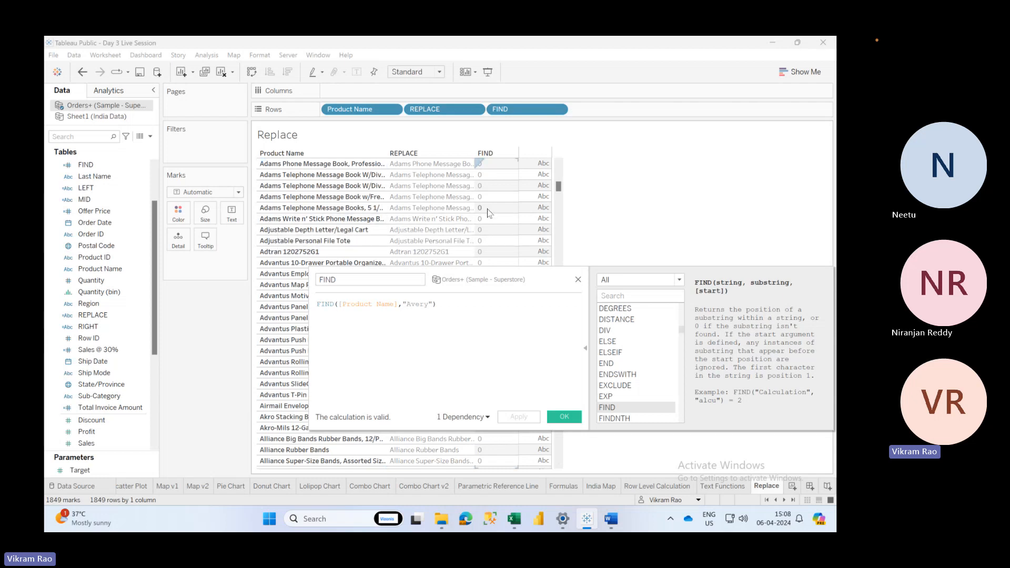
scroll(490, 225, "down", 15)
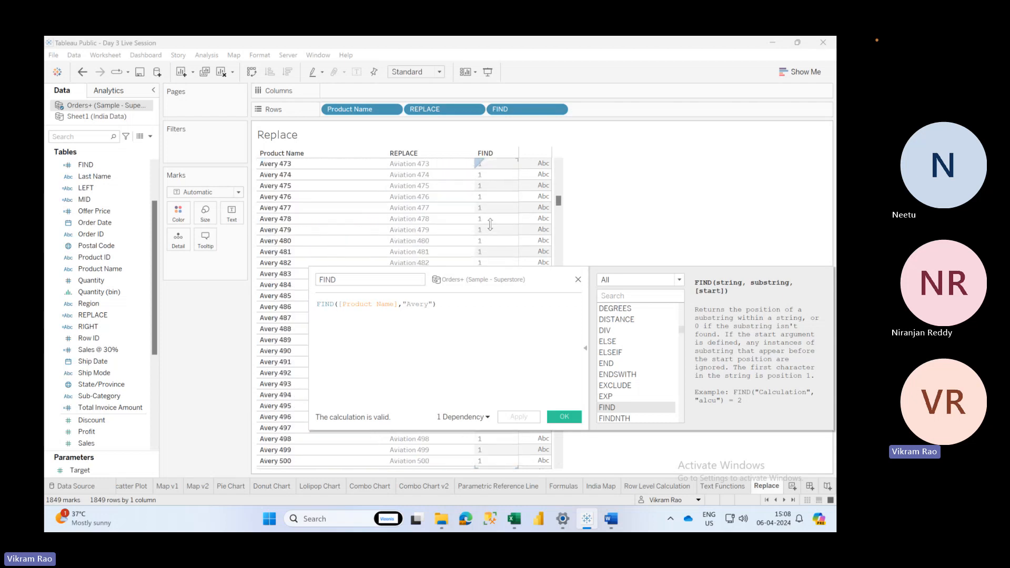
scroll(490, 224, "up", 10)
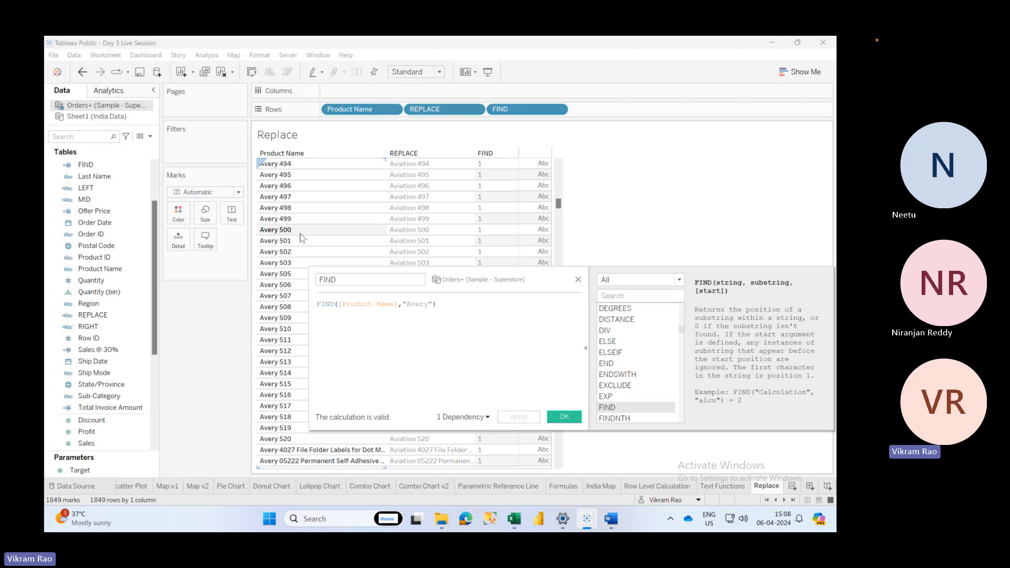
left_click(433, 304)
type(",")
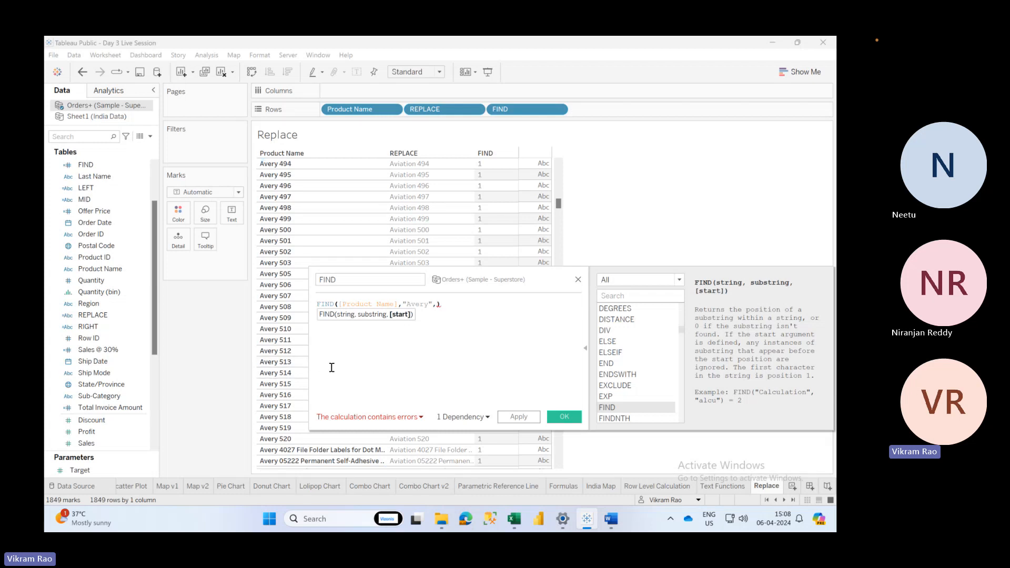
type("2")
left_click(512, 419)
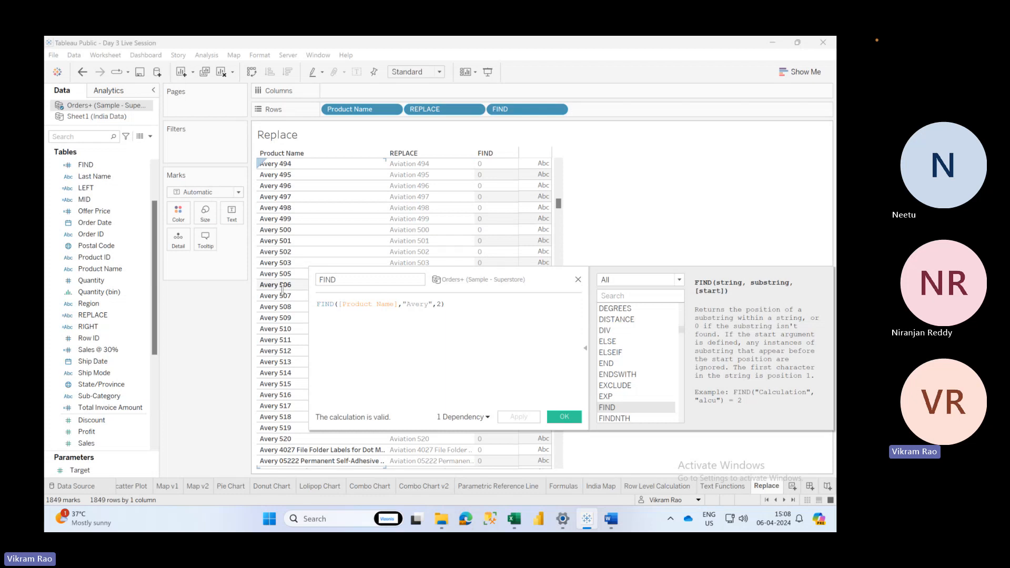
Examine the FIND value for the Black Avery binder row, moving the calculation editor clear of the table
scroll(282, 288, "down", 20)
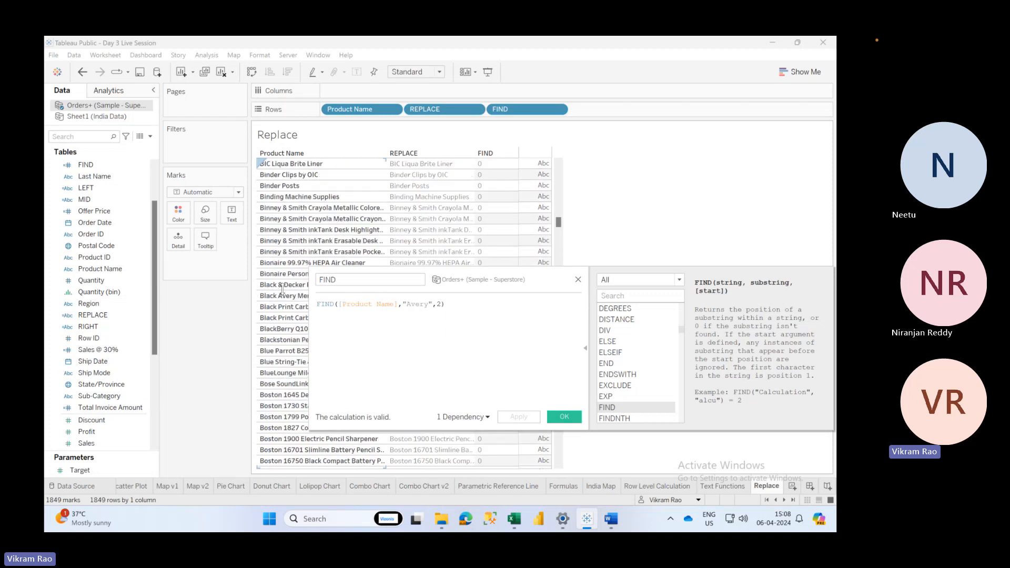
scroll(282, 288, "up", 4)
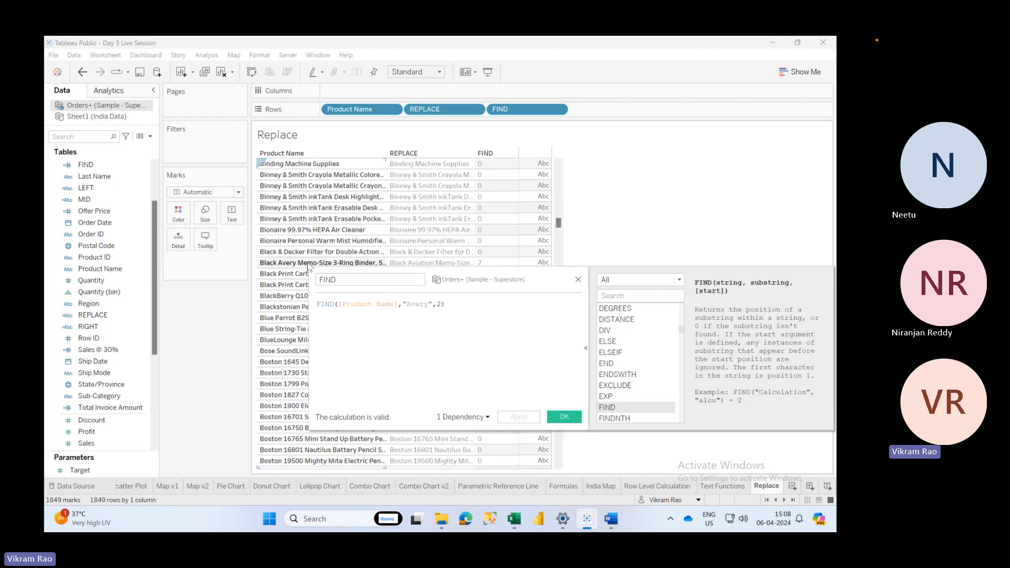
left_click_drag(493, 279, 495, 342)
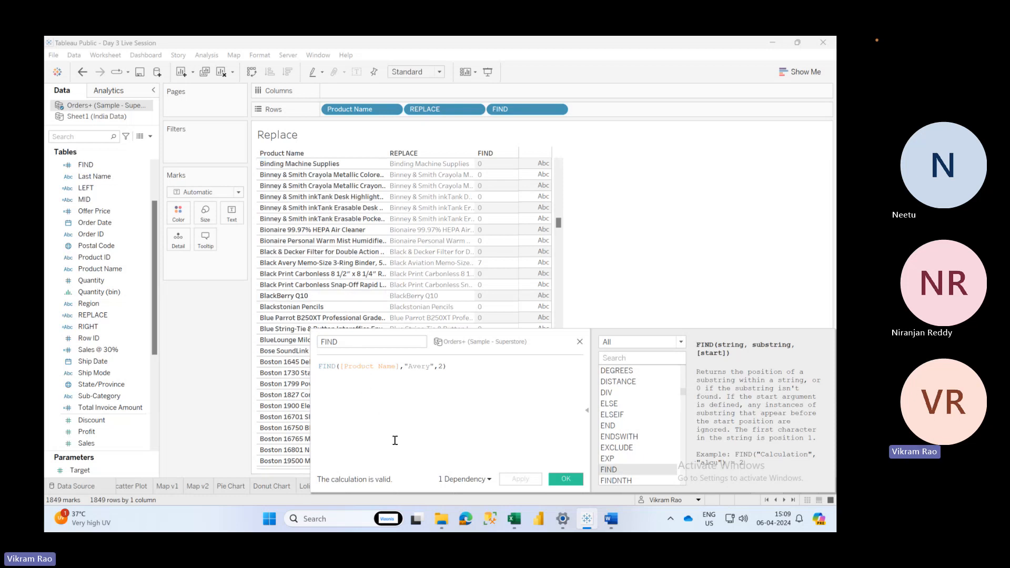
Switch to Word, replace the sample order ID with "Avery 508" and delete its first letter
left_click(611, 520)
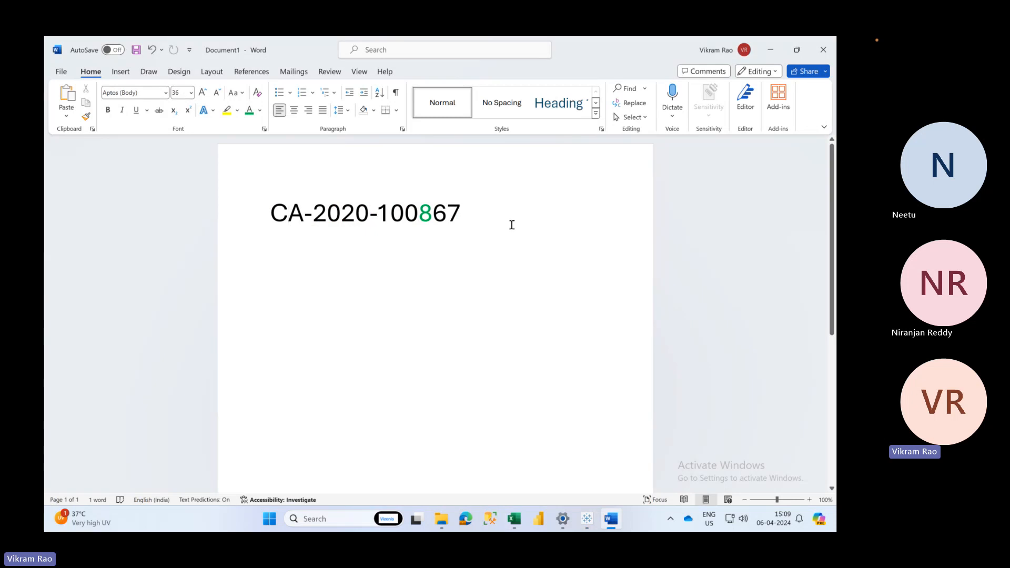
left_click_drag(510, 223, 244, 219)
type("Avery 508")
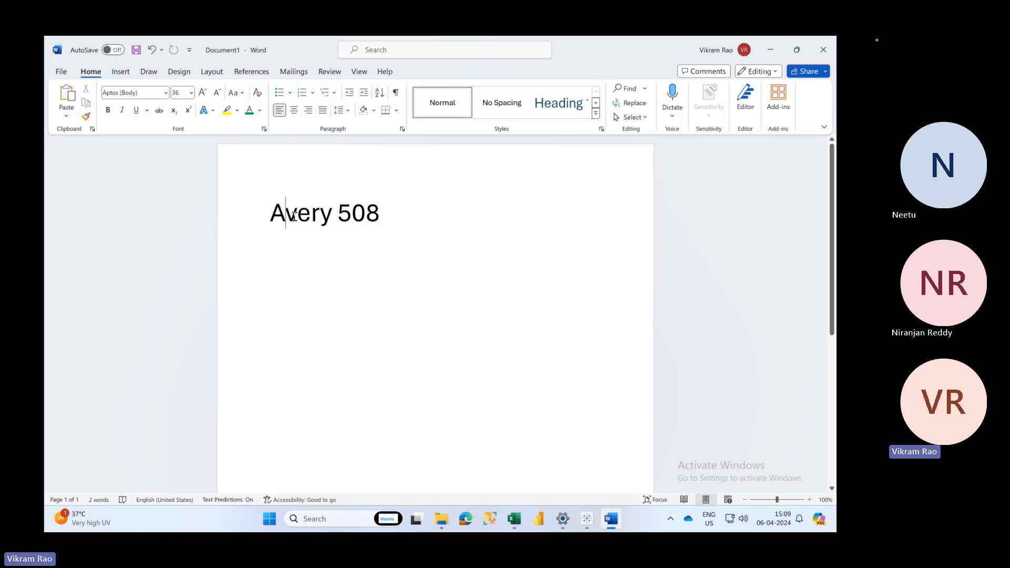
left_click_drag(286, 217, 296, 218)
left_click(287, 220)
key("BackSpace")
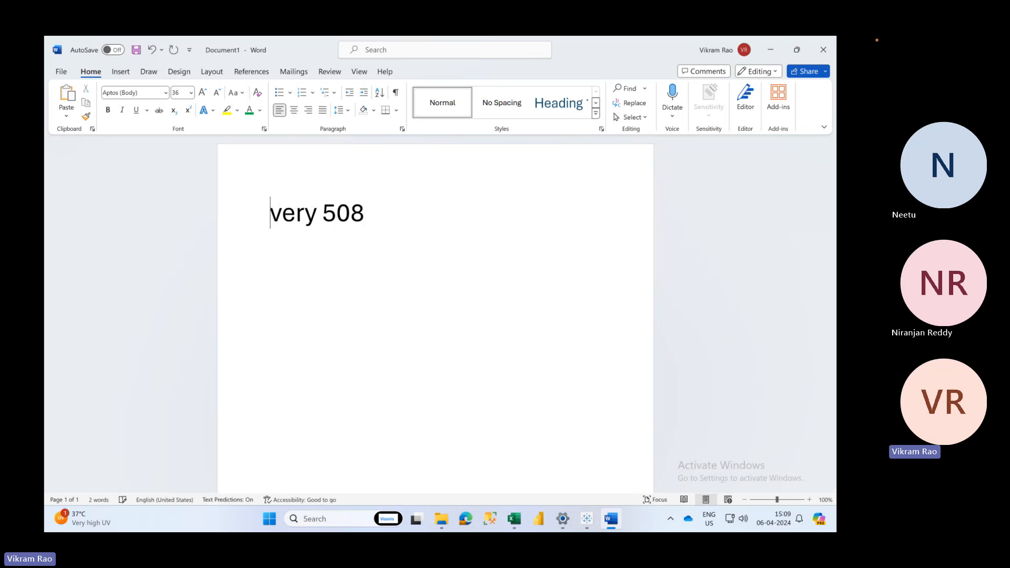
Add a second line reading "Black Avery" and delete the first letter of Black
left_click(363, 216)
key("Return")
type("Black Avery")
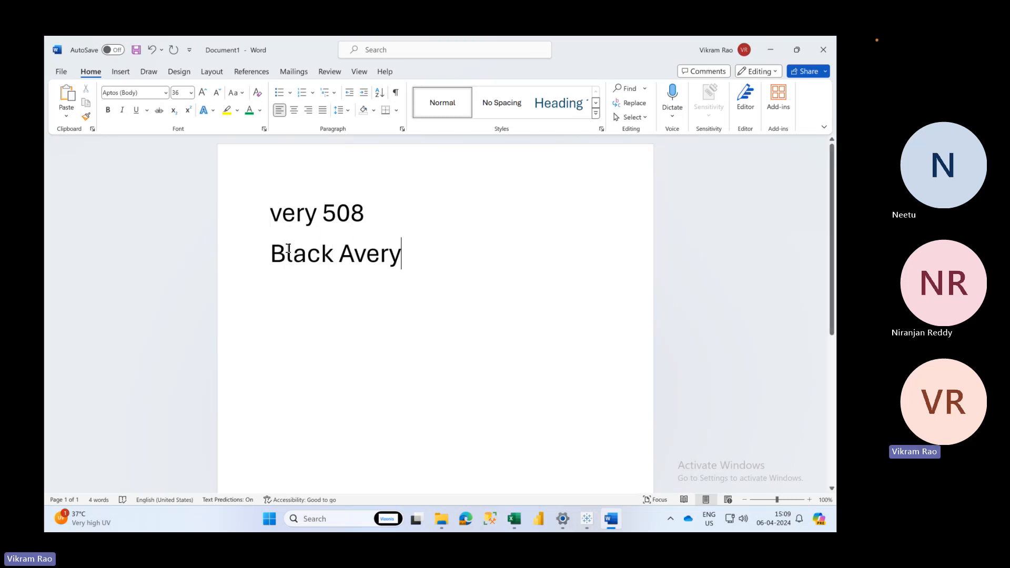
left_click_drag(286, 253, 321, 259)
key("BackSpace")
Color the word Avery on the second line green and highlight its letter A
double_click(326, 259)
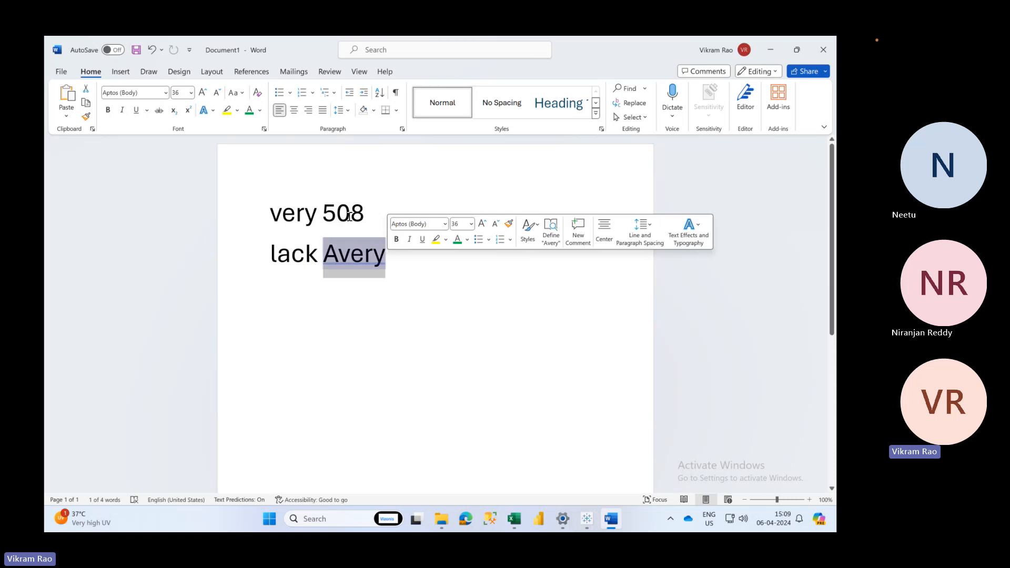
left_click(251, 111)
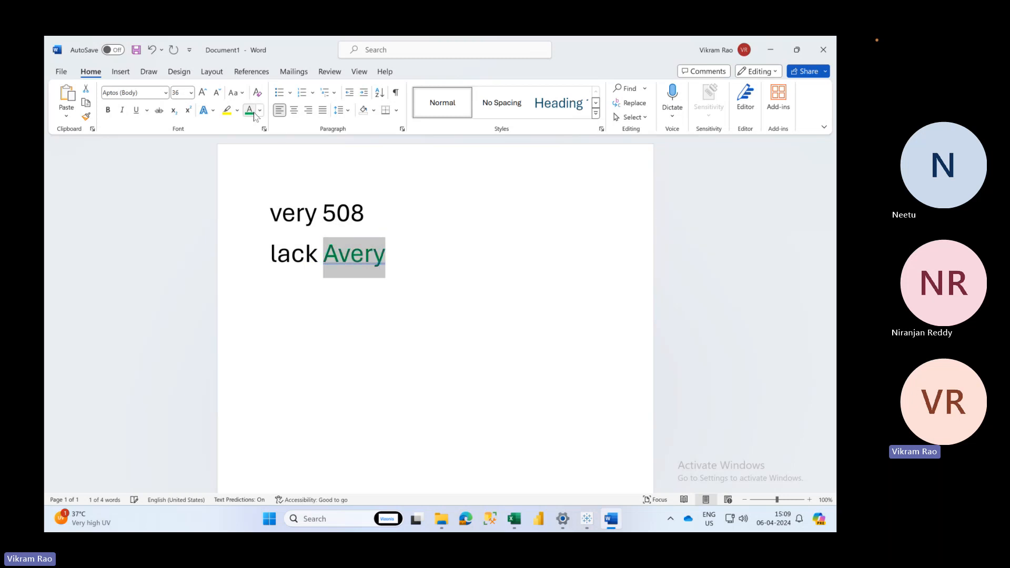
left_click(339, 254)
left_click_drag(338, 255, 328, 254)
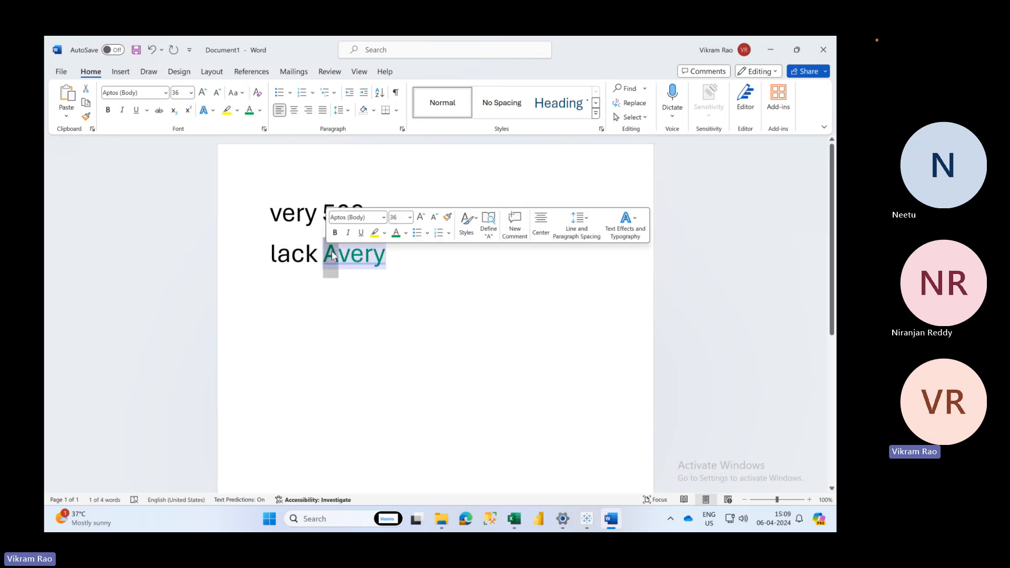
Switch back to Tableau and save and close the FIND calculation
left_click(592, 521)
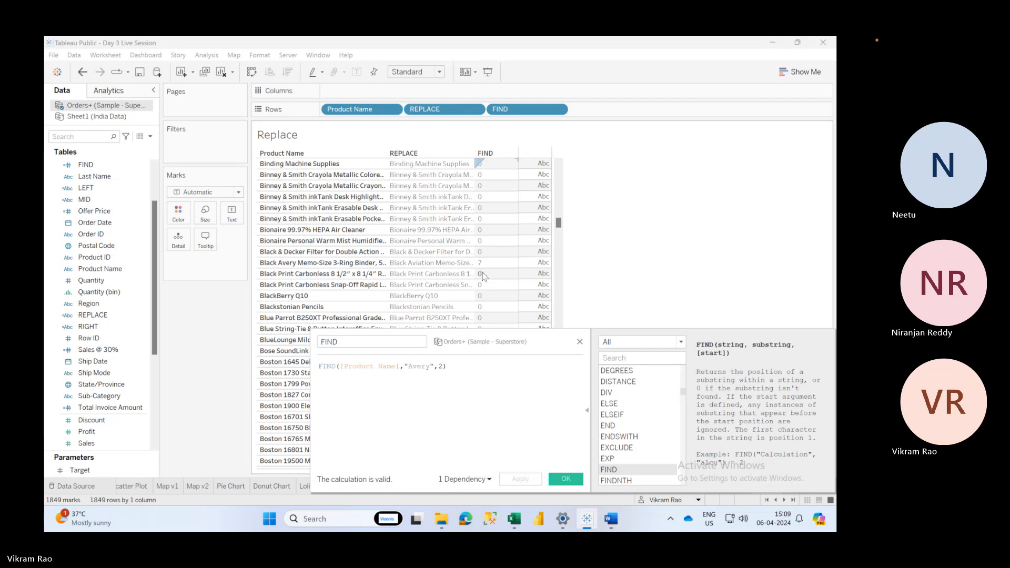
left_click(553, 477)
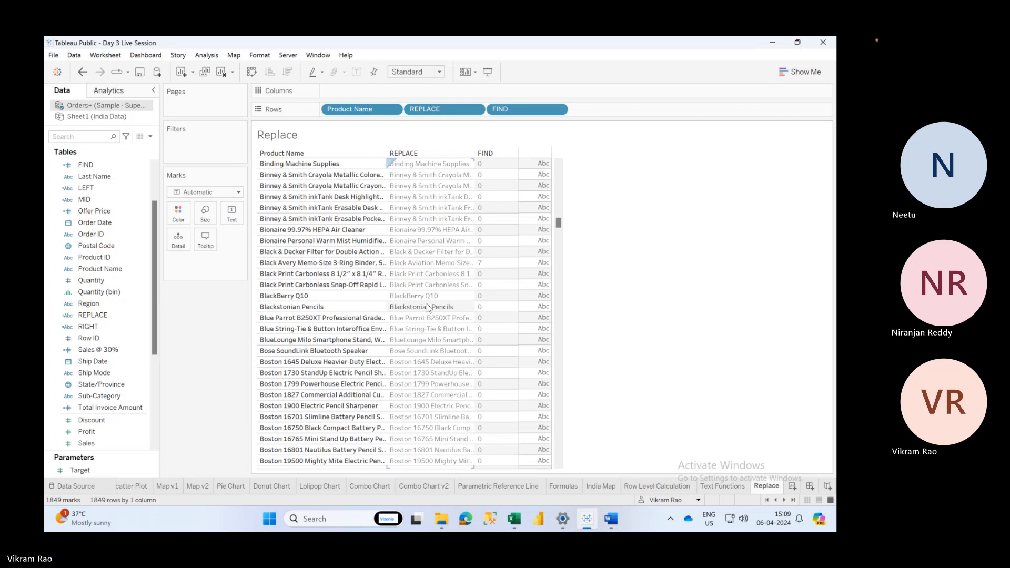
left_click(150, 136)
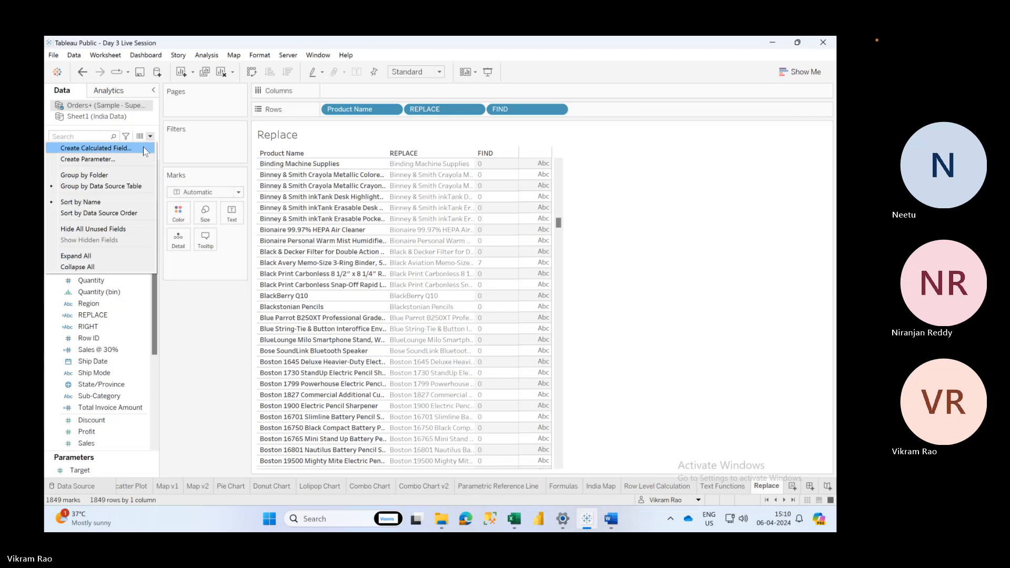
left_click(144, 149)
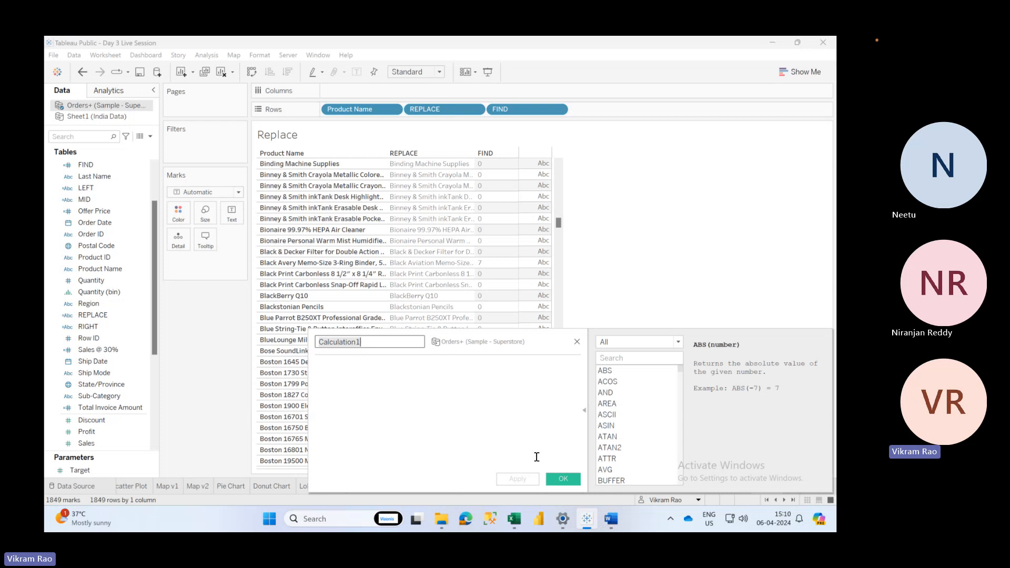
left_click(577, 343)
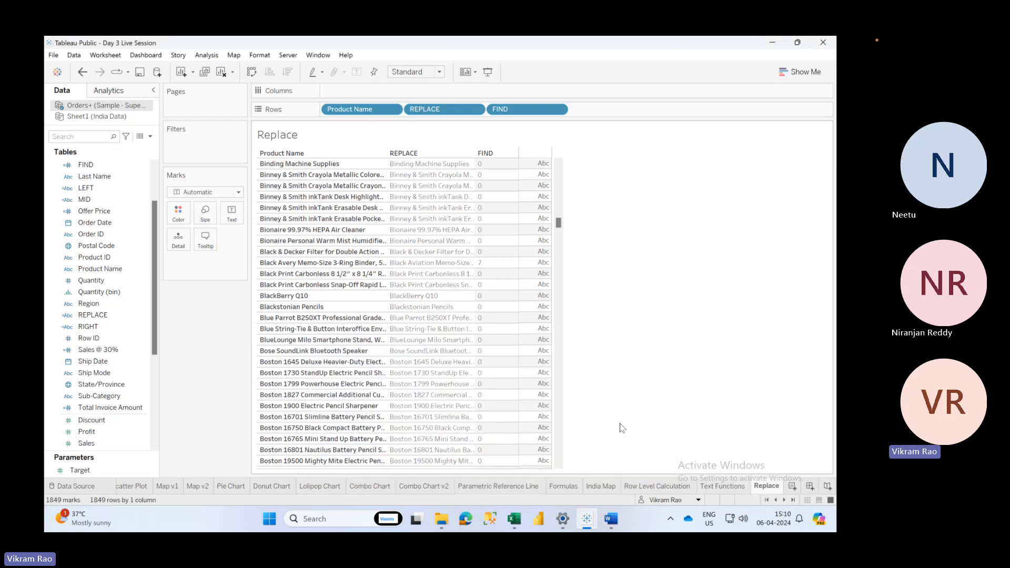
left_click(709, 488)
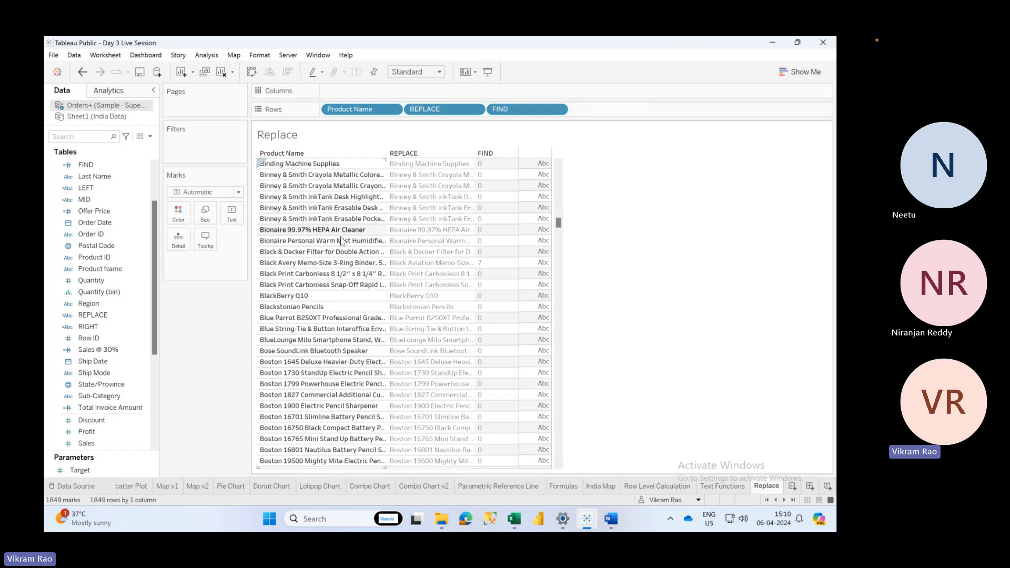
mouse_move(528, 246)
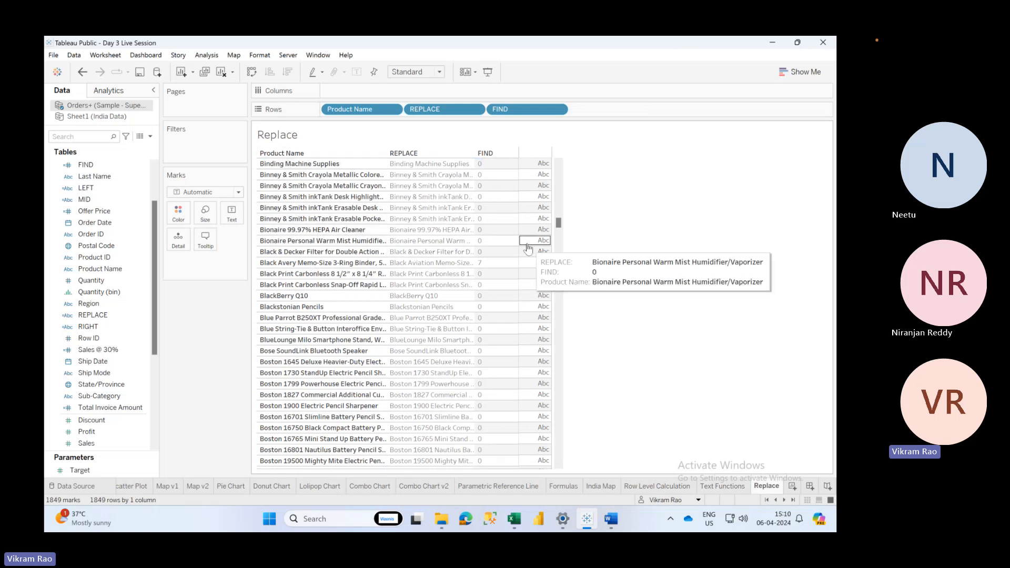
Create a calculated field with the formula CONTAINS([Product Name],"Avery")
left_click(150, 136)
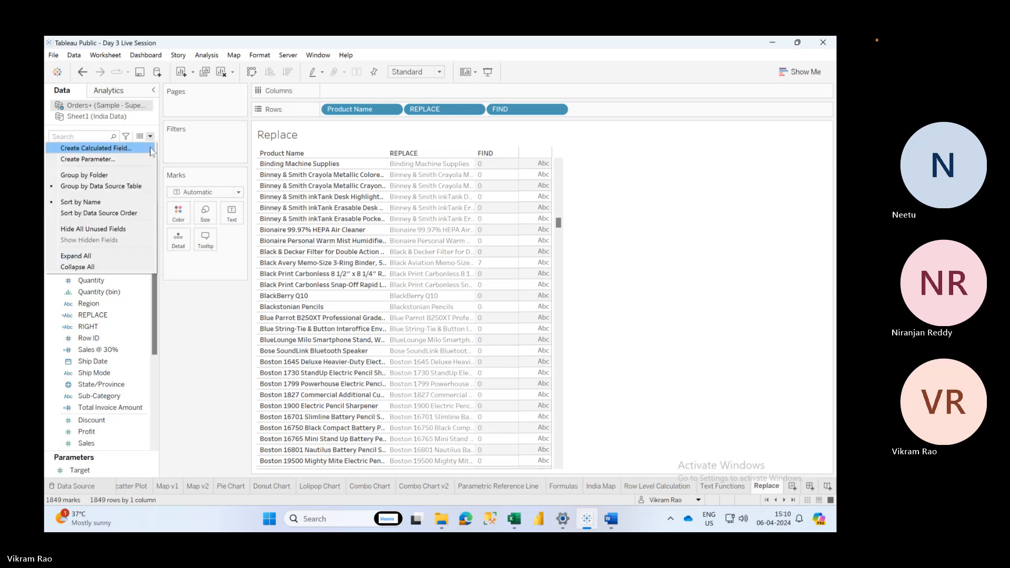
left_click(147, 148)
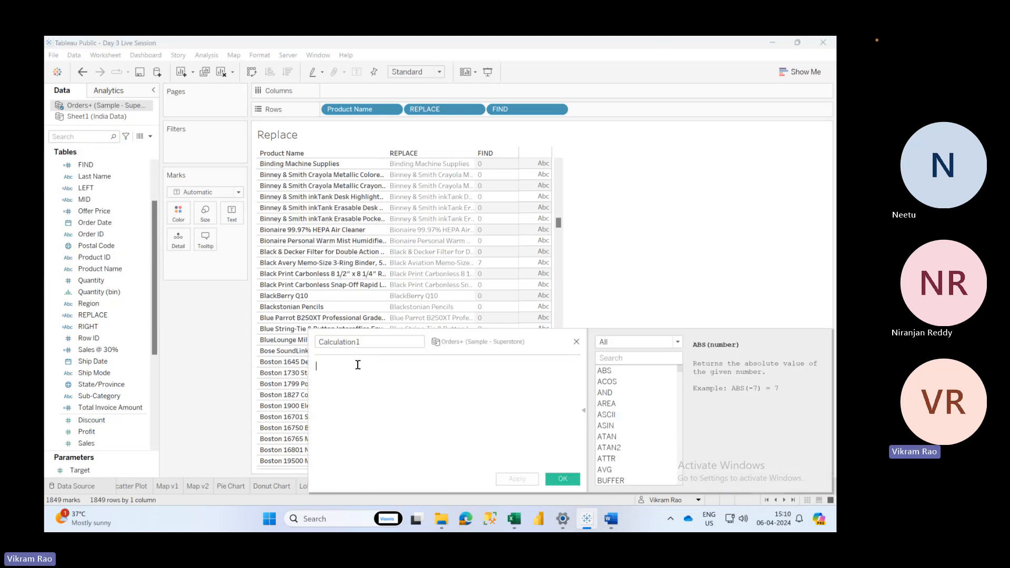
type("con")
key("Return")
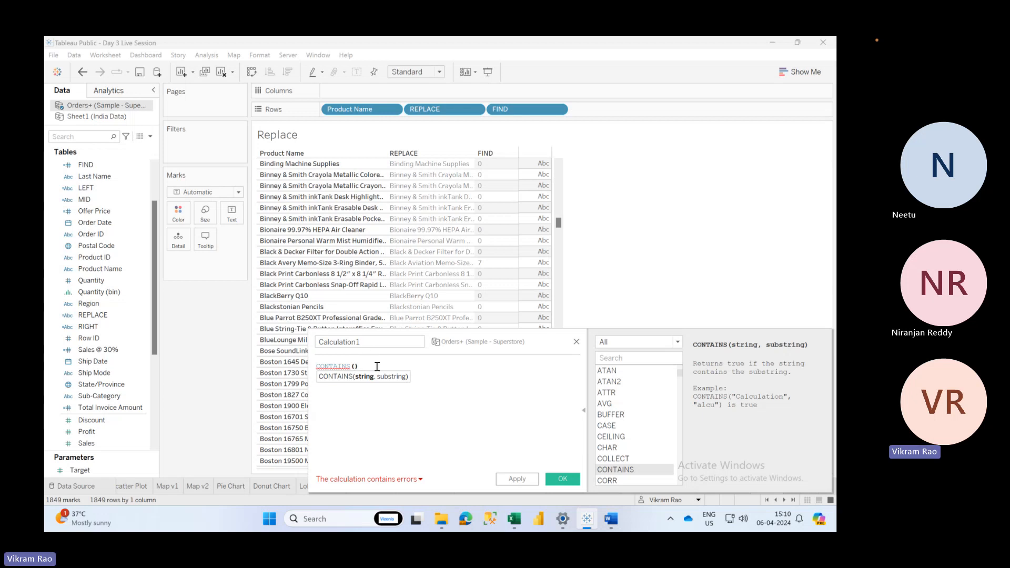
type("Prod")
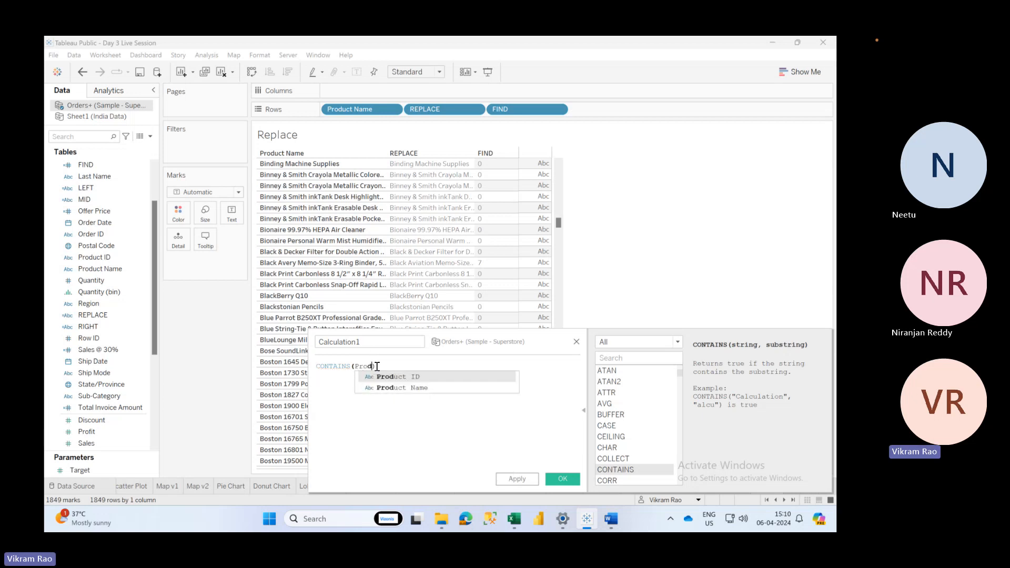
key("Down")
key("Return")
type(",")
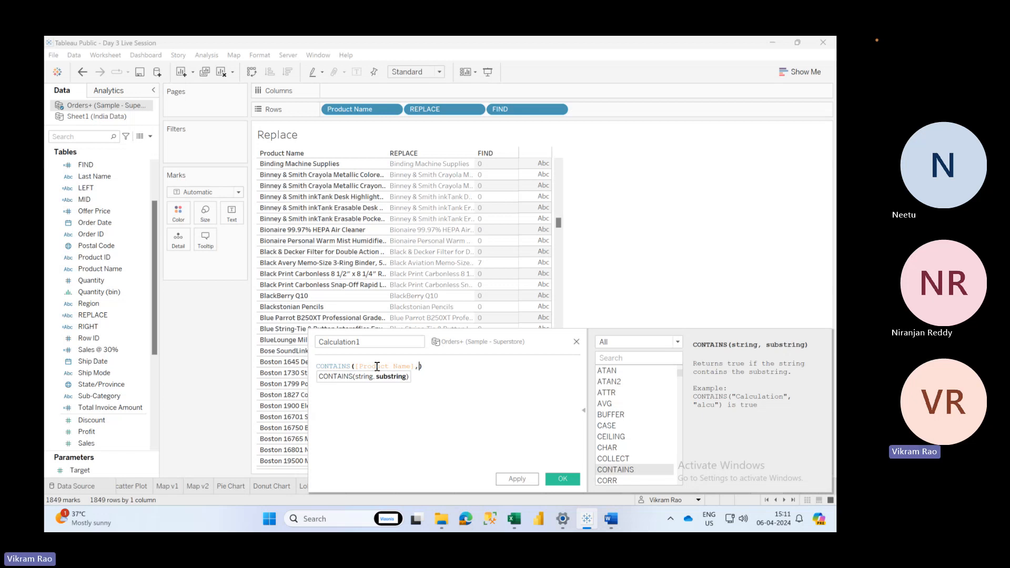
type("\"Avery")
Name the calculation CONTAINS, apply it and add the field to the rows after FIND
double_click(373, 342)
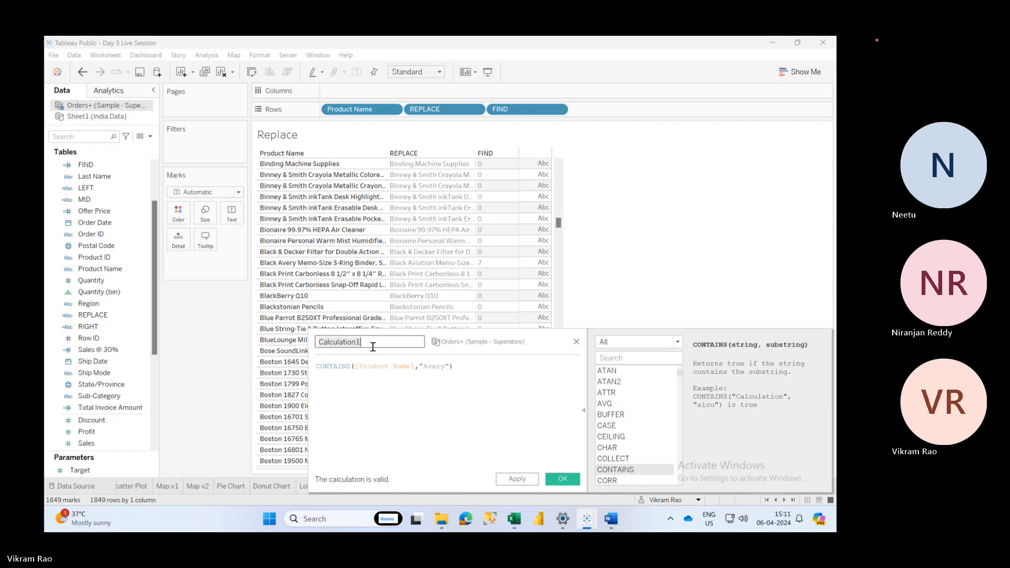
type("CONTAINS")
left_click(513, 478)
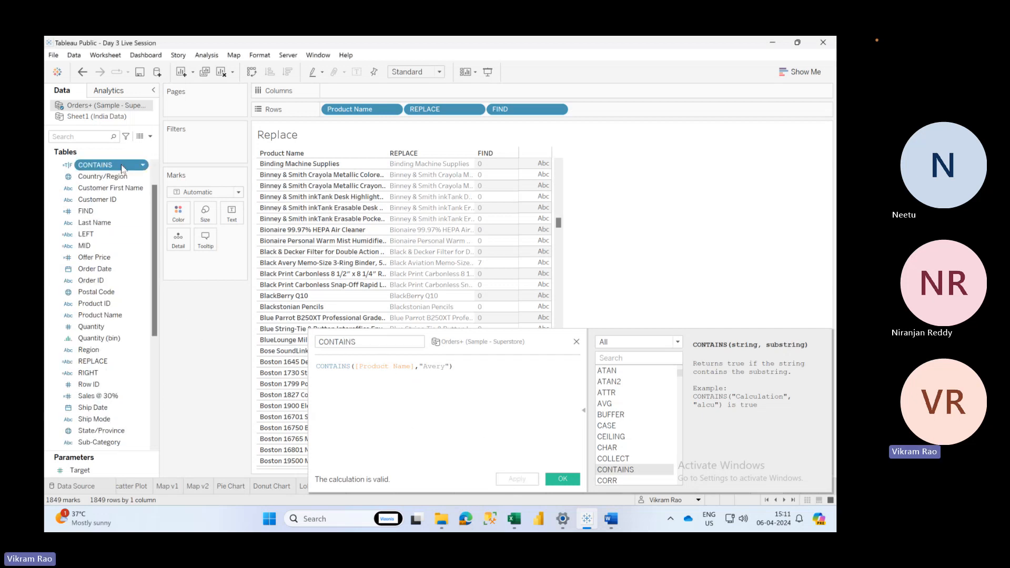
left_click_drag(92, 165, 611, 111)
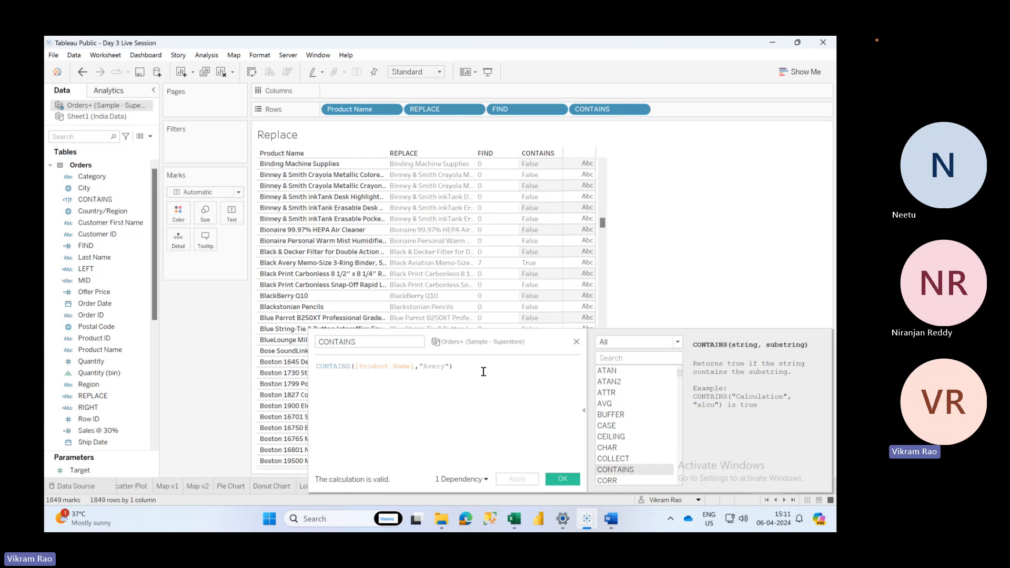
Browse the String category of the function list, then show all functions again
left_click(488, 415)
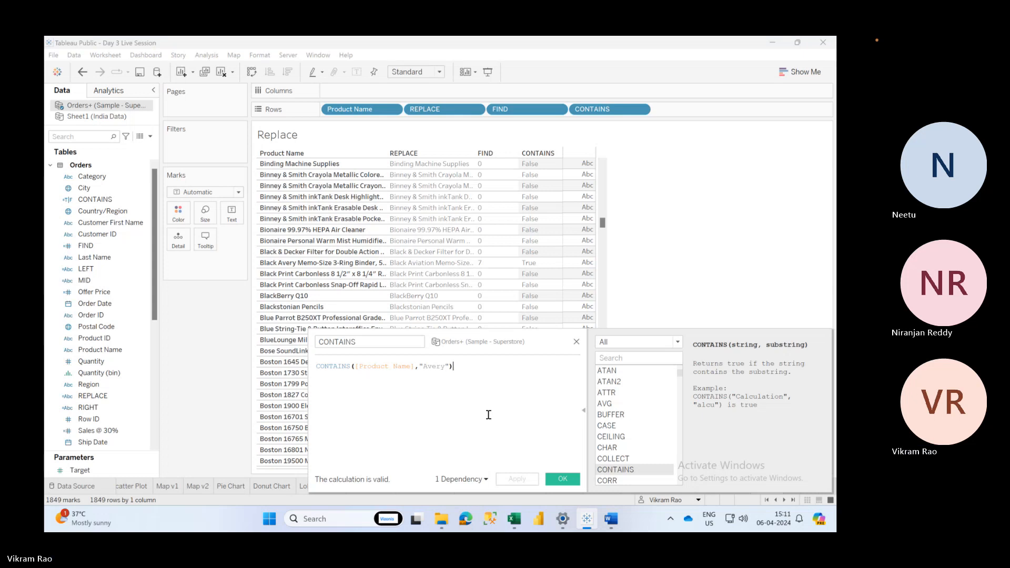
left_click(635, 341)
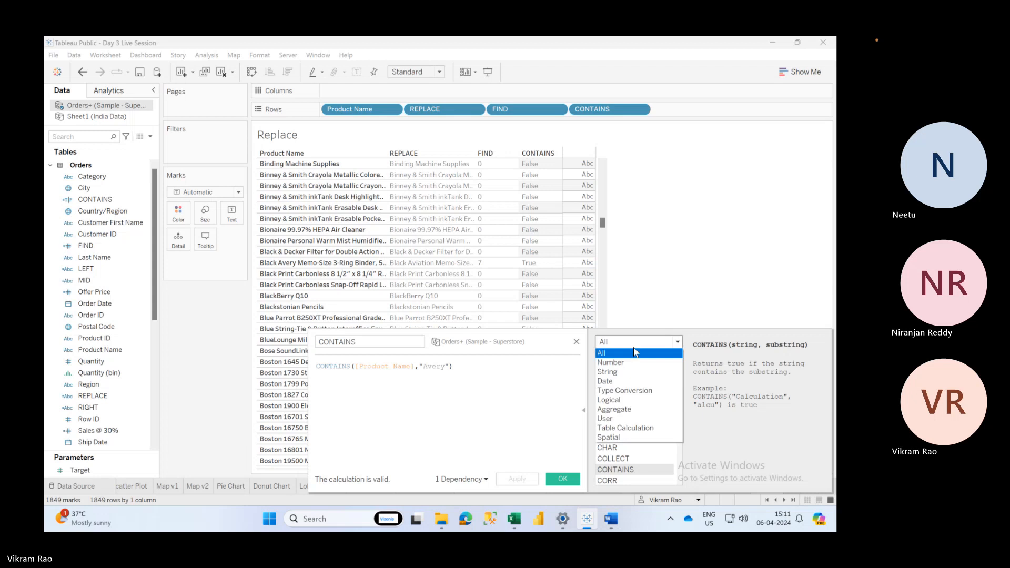
left_click(632, 372)
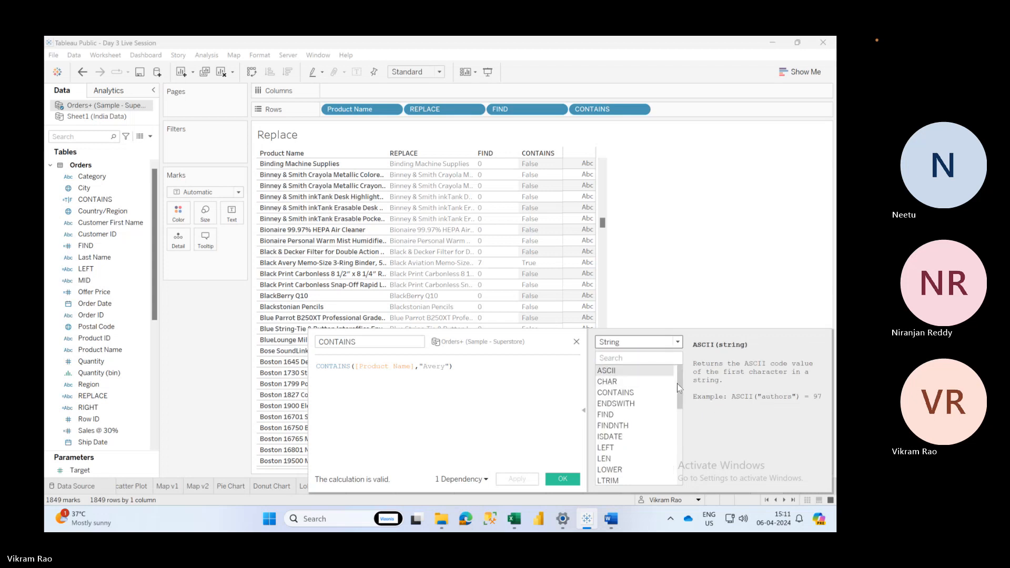
left_click_drag(680, 389, 676, 460)
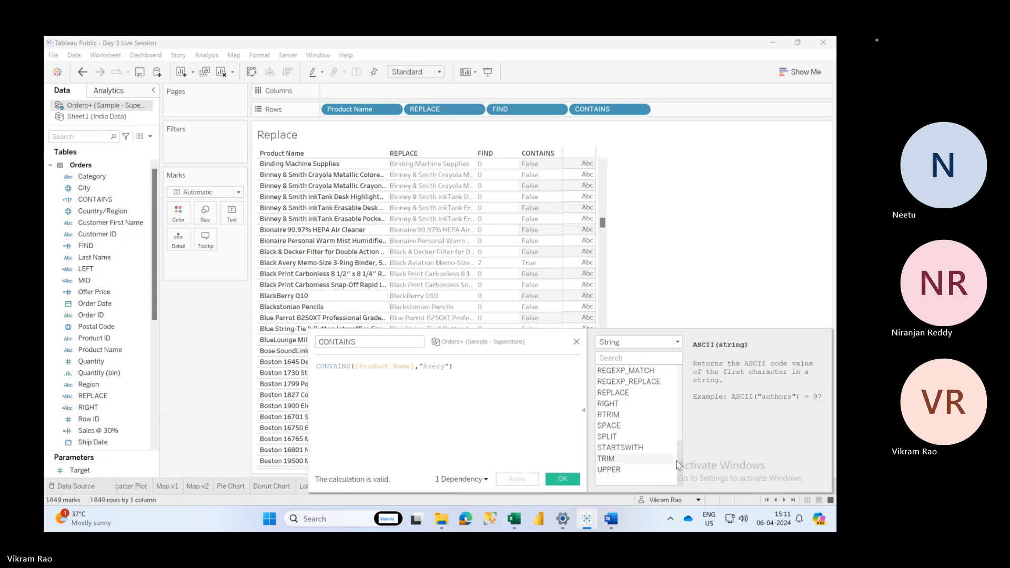
left_click(616, 343)
left_click(613, 353)
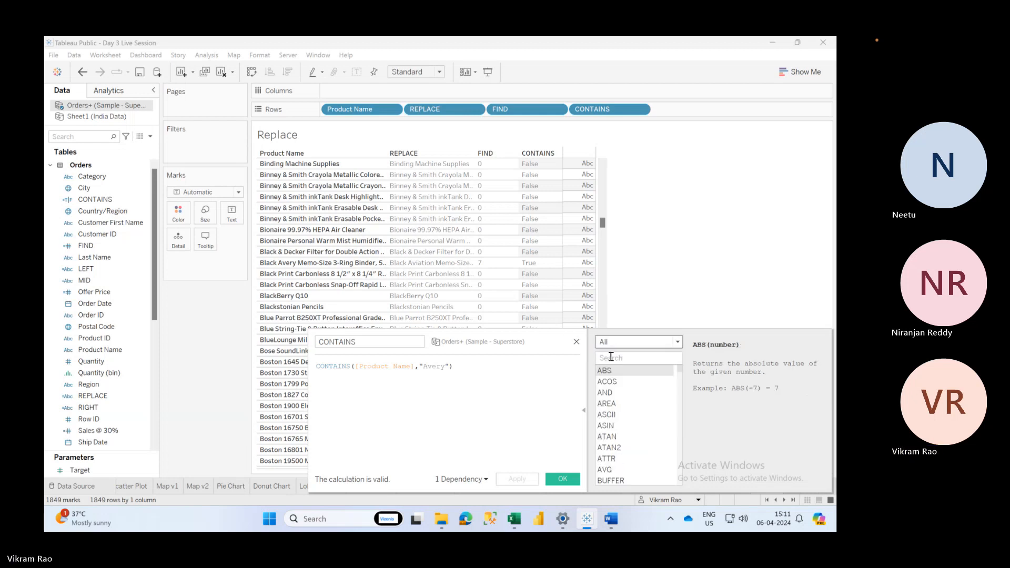
Collapse the function reference, then save and close the CONTAINS calculation
left_click(583, 408)
left_click(488, 387)
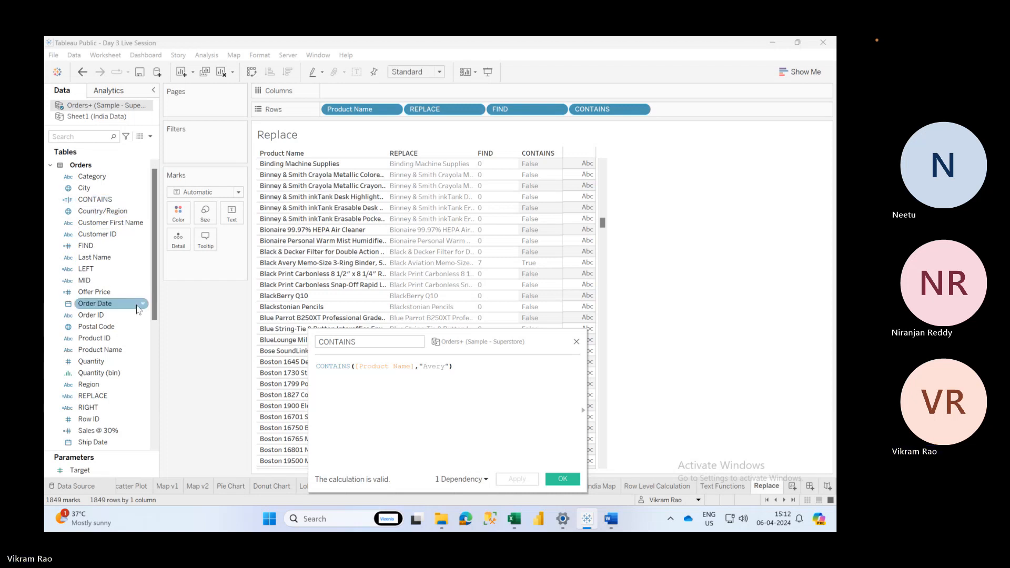
double_click(491, 417)
left_click(493, 404)
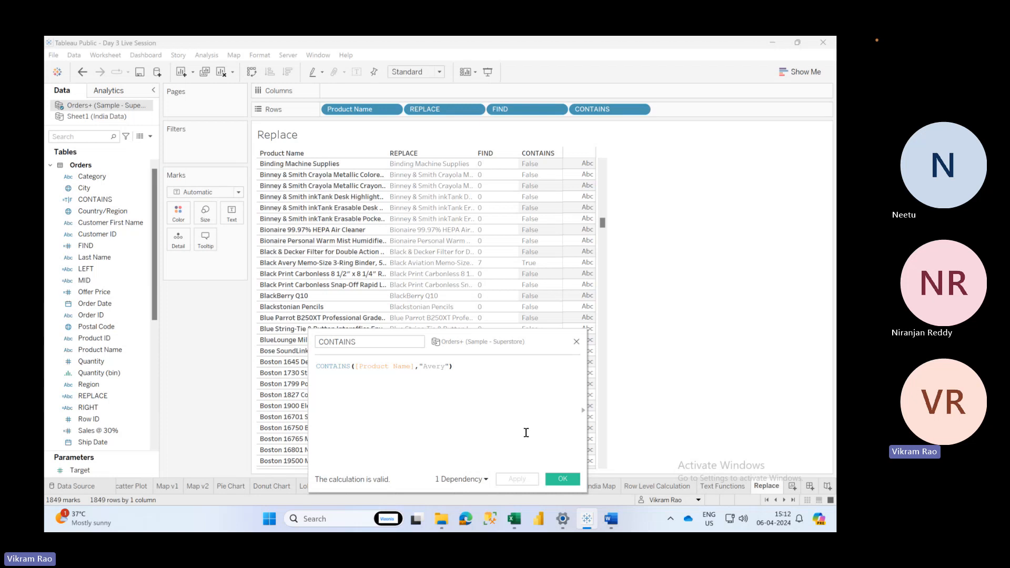
left_click(566, 477)
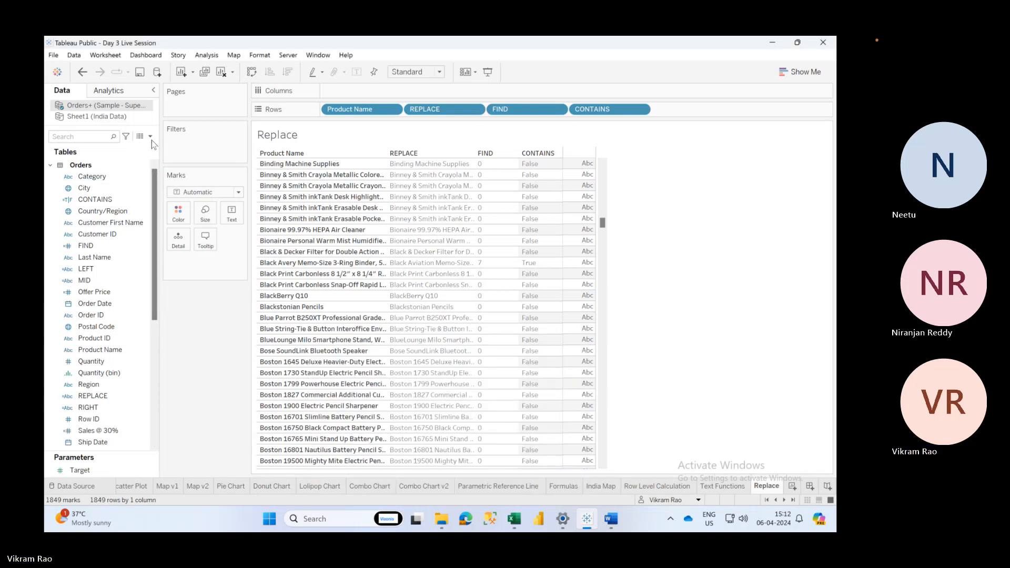
Add a new worksheet after Replace and name it Customers
left_click(792, 486)
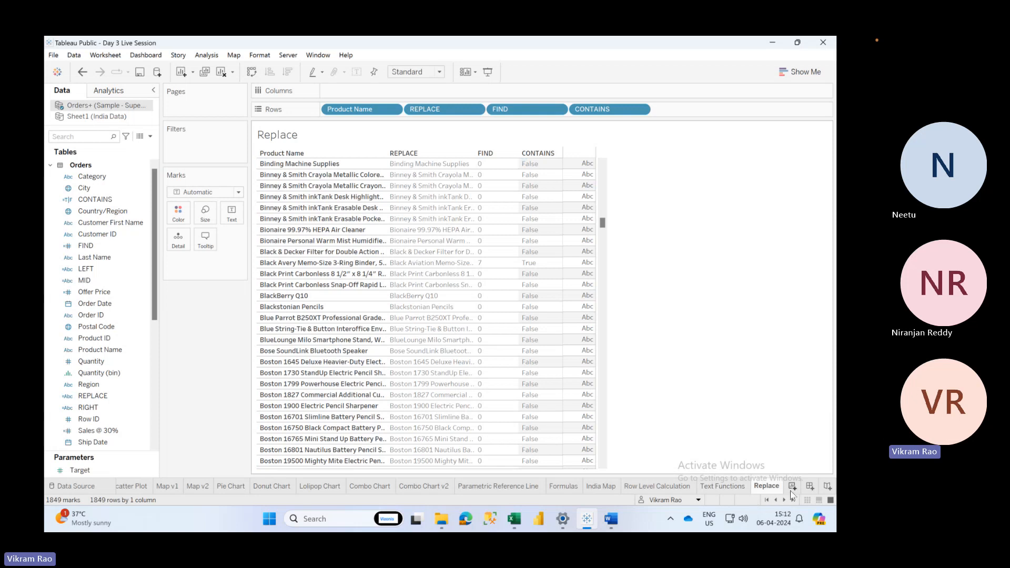
double_click(765, 488)
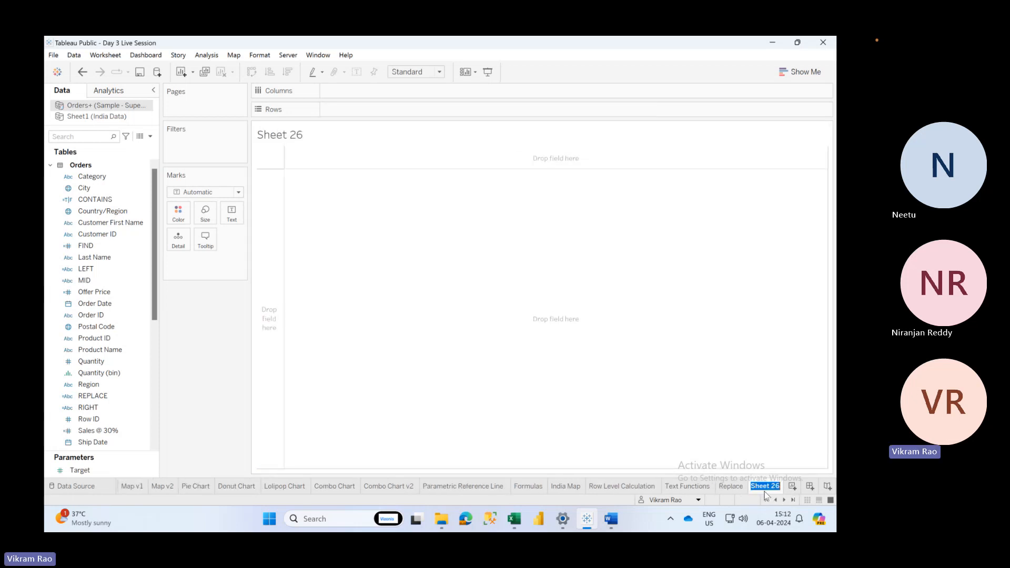
type("Customers")
key("Return")
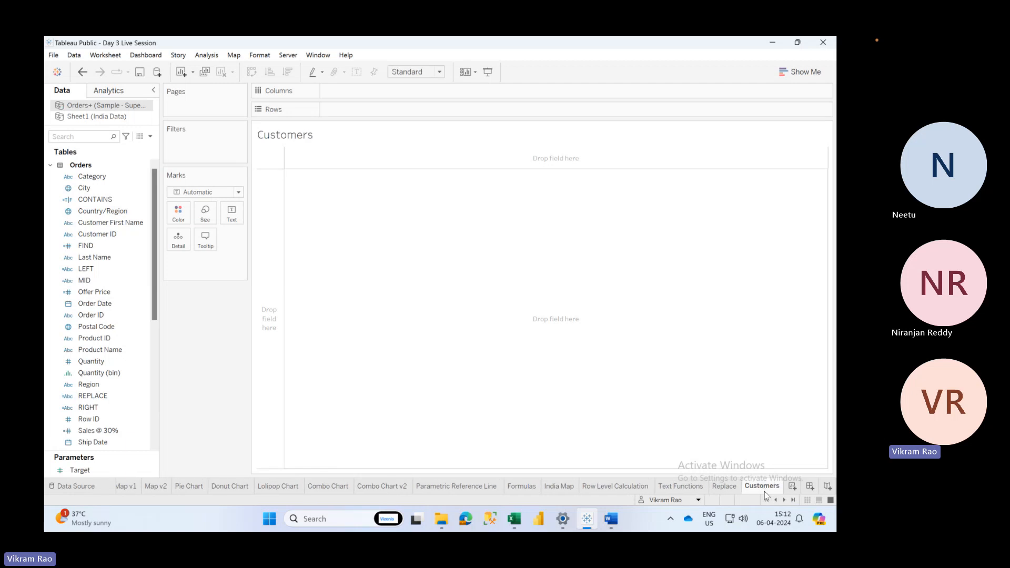
Add Customer First Name to the rows and widen its column until the full header fits
left_click(142, 231)
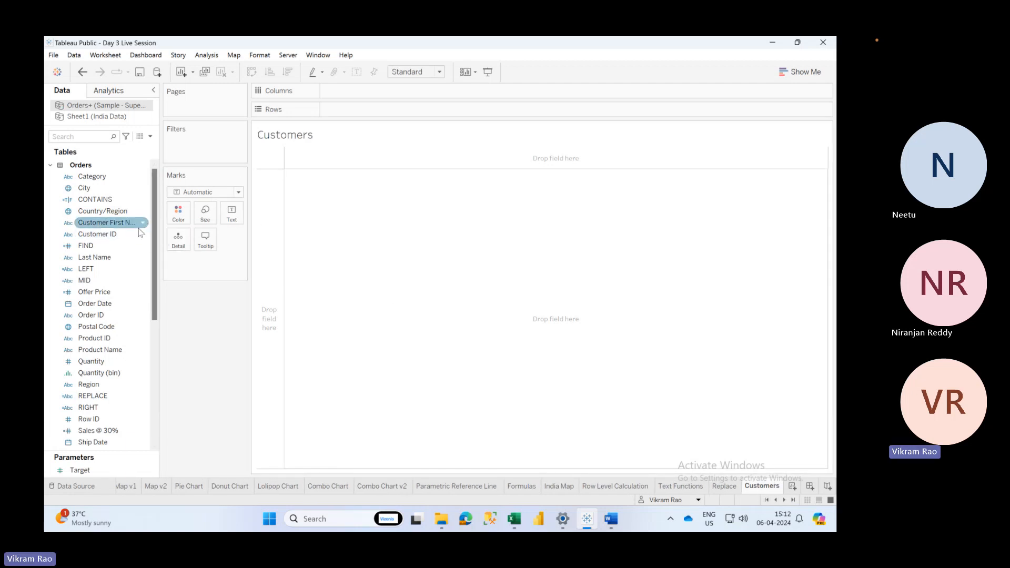
left_click(103, 225)
left_click_drag(114, 230, 347, 117)
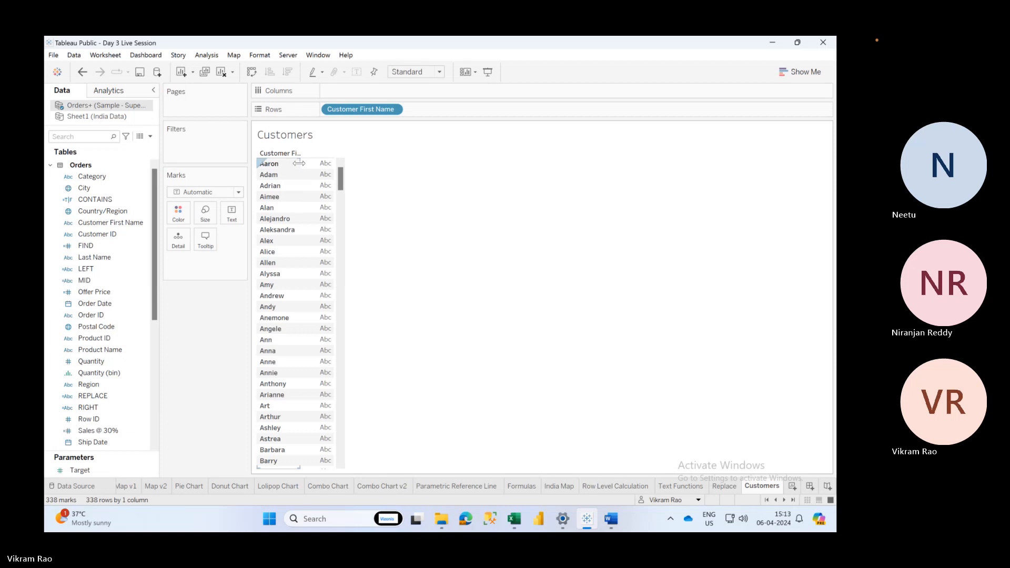
left_click_drag(298, 163, 318, 163)
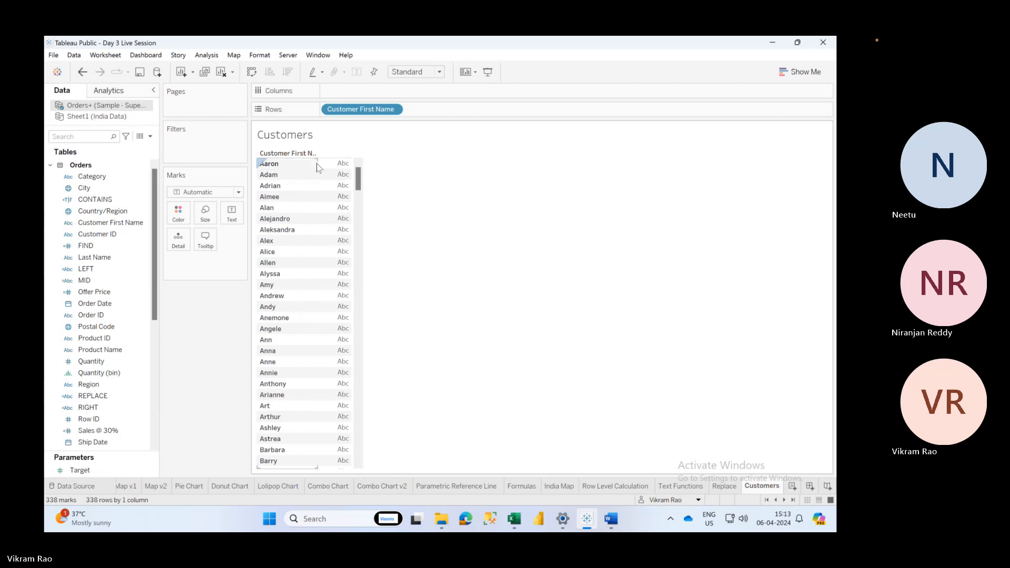
left_click_drag(318, 163, 335, 163)
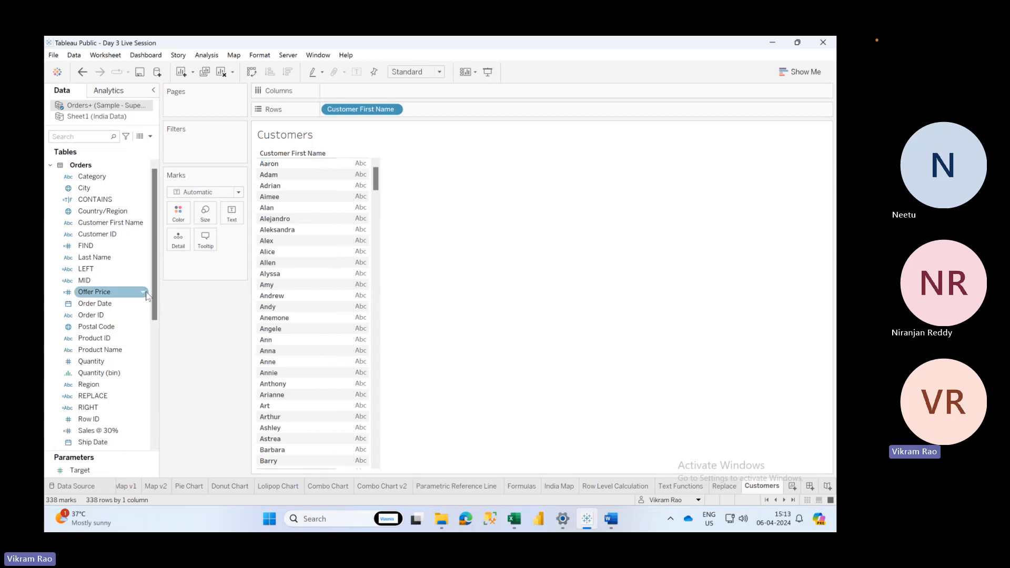
Look for the Last Name field in the Orders table and examine the list of customer first names in the view
scroll(146, 296, "down", 4)
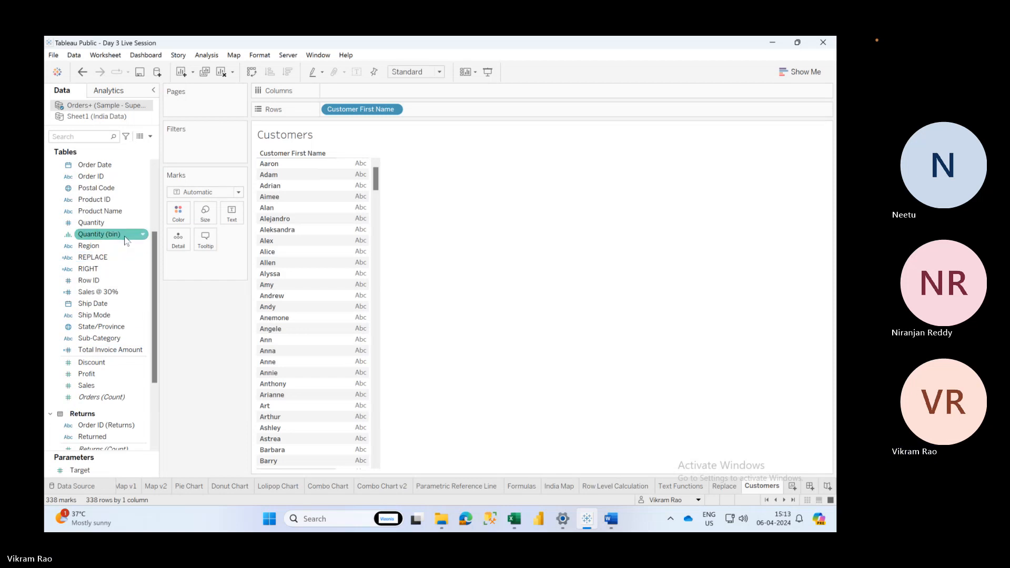
scroll(125, 236, "up", 3)
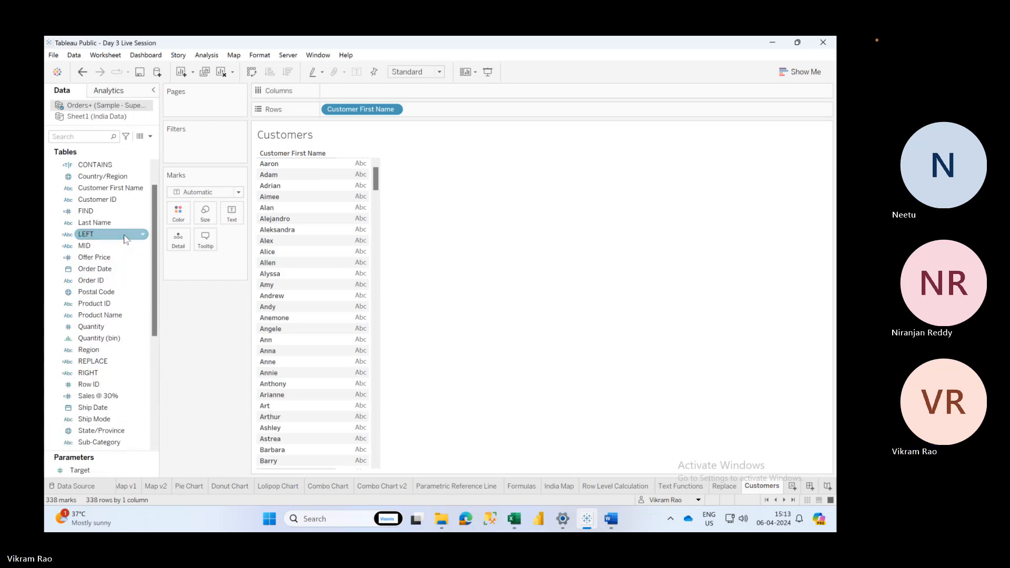
left_click(118, 227)
left_click_drag(117, 227, 292, 259)
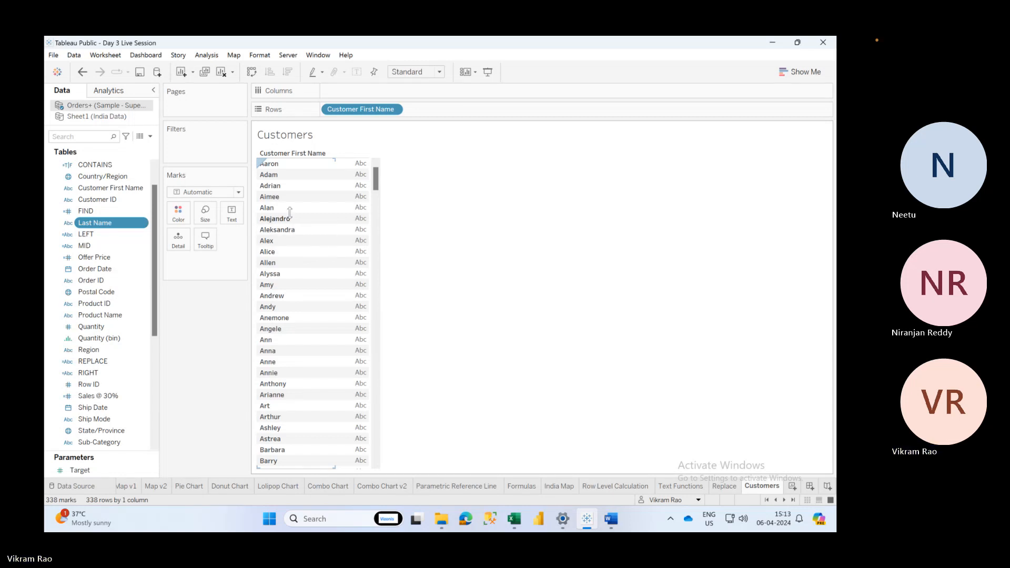
scroll(309, 330, "down", 20)
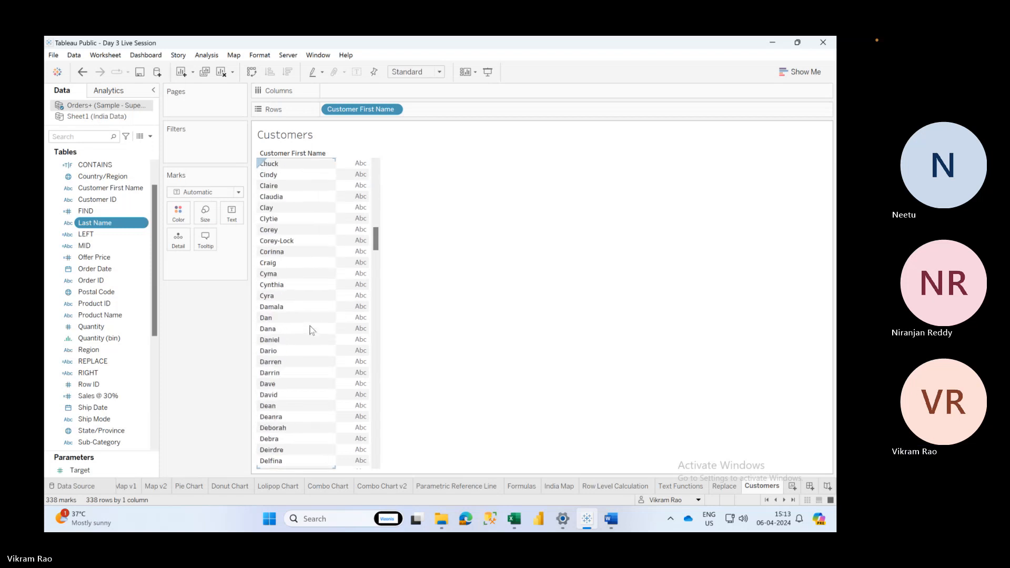
scroll(311, 330, "up", 20)
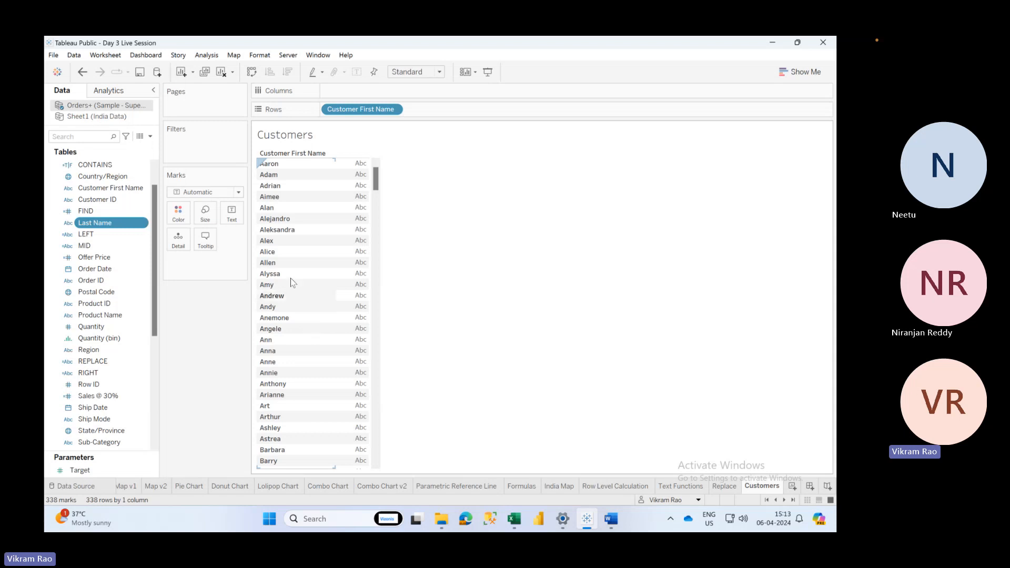
scroll(259, 389, "down", 15)
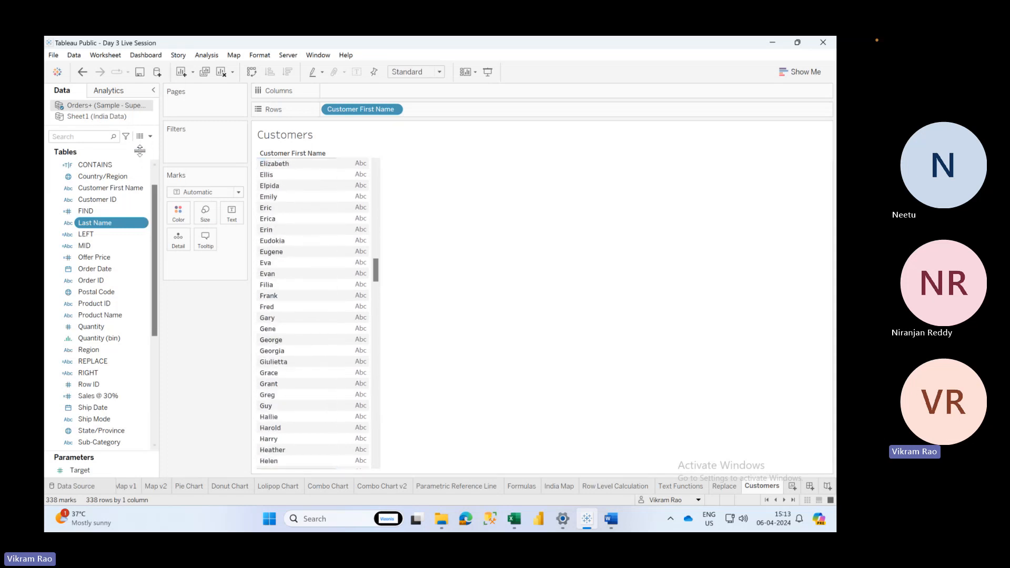
Create a calculated field with the formula STARTSWITH([Customer First Name],"A")
left_click(150, 137)
left_click(144, 146)
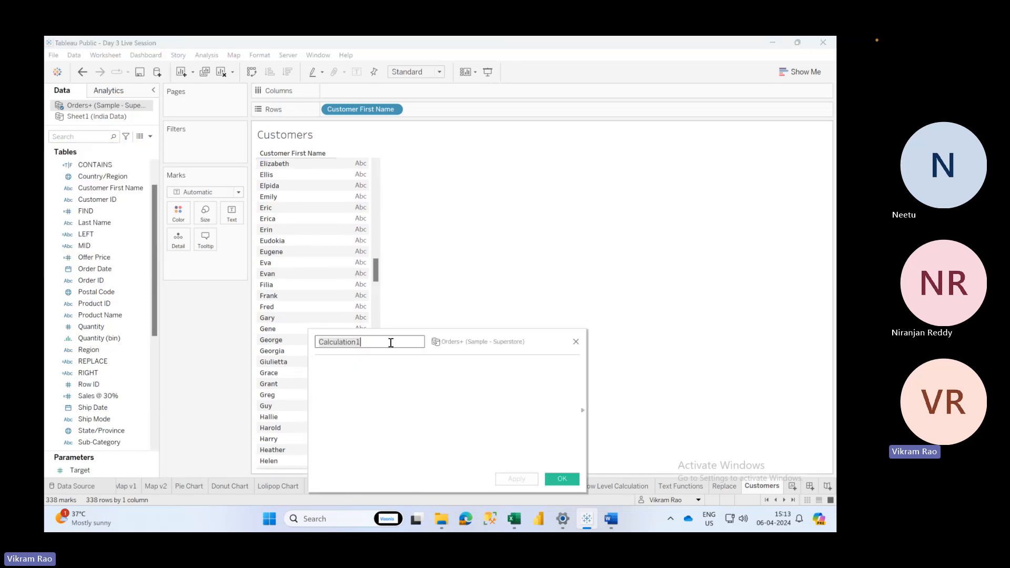
type("STARTSWITH()")
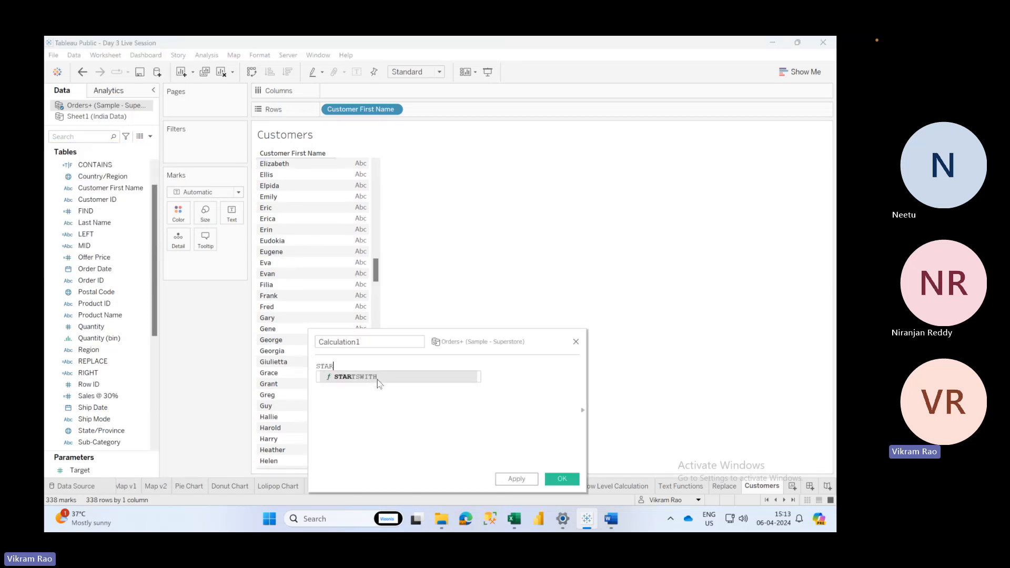
key("Return")
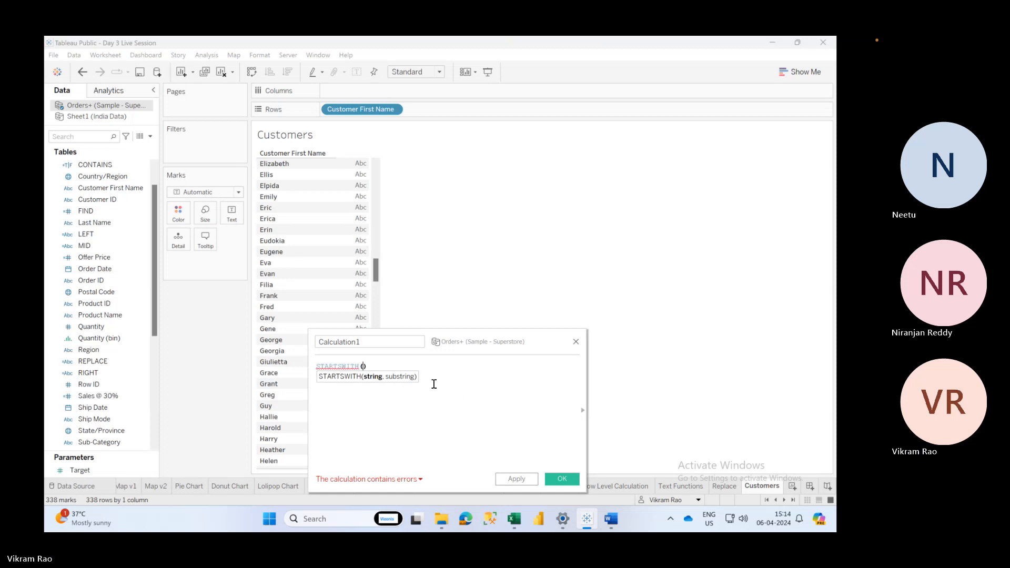
type("cus")
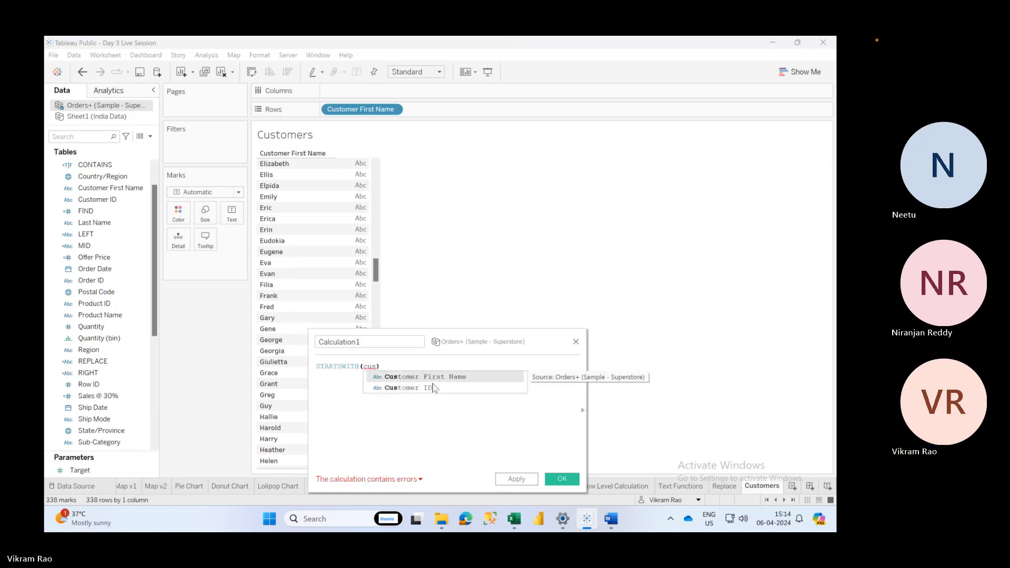
key("Return")
type(",\"")
type("A\"")
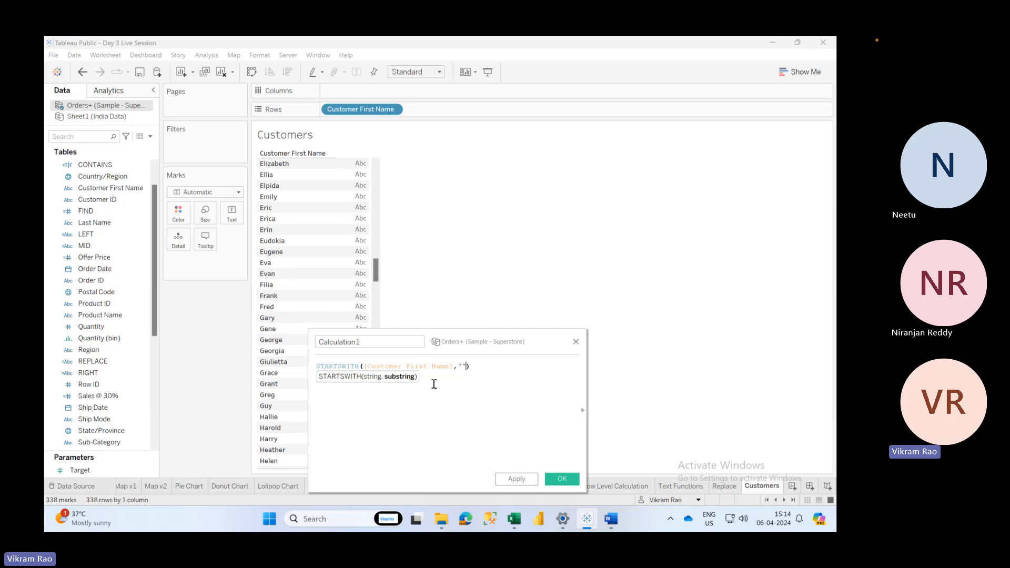
Name the calculation STARTSWITH, apply it and add the field to the rows after Customer First Name
left_click(391, 342)
double_click(391, 342)
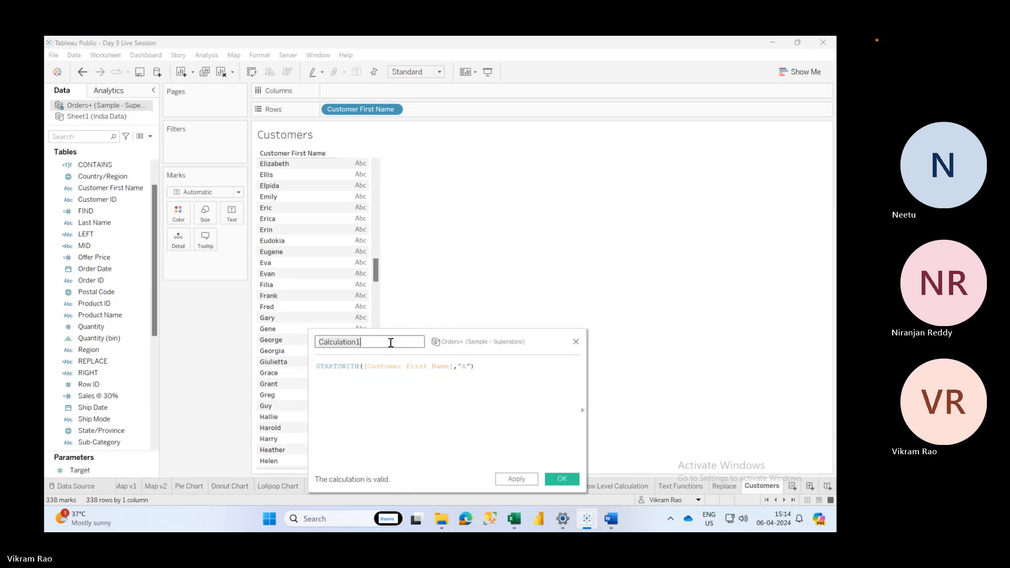
type("STARTSWITH")
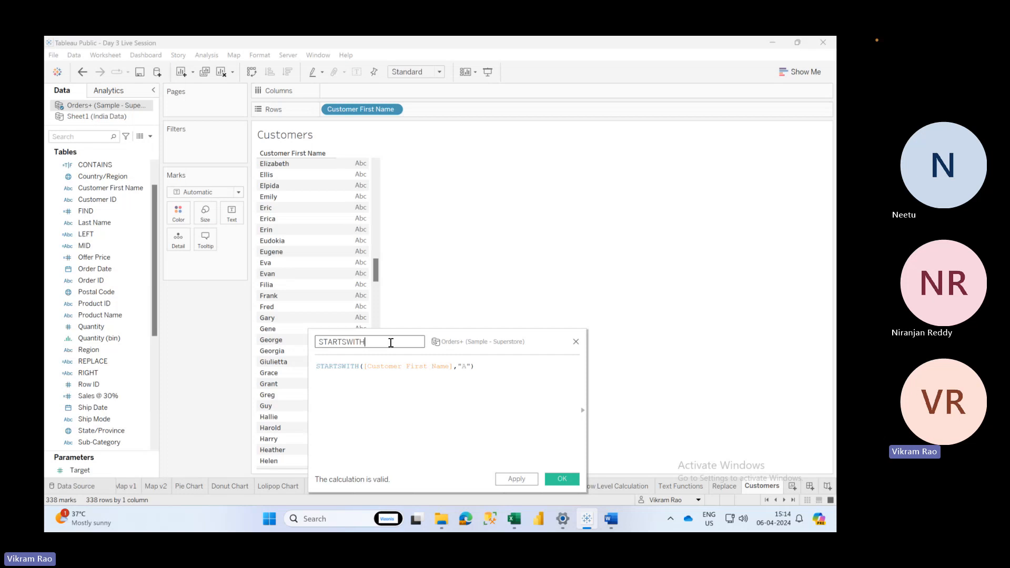
left_click(500, 480)
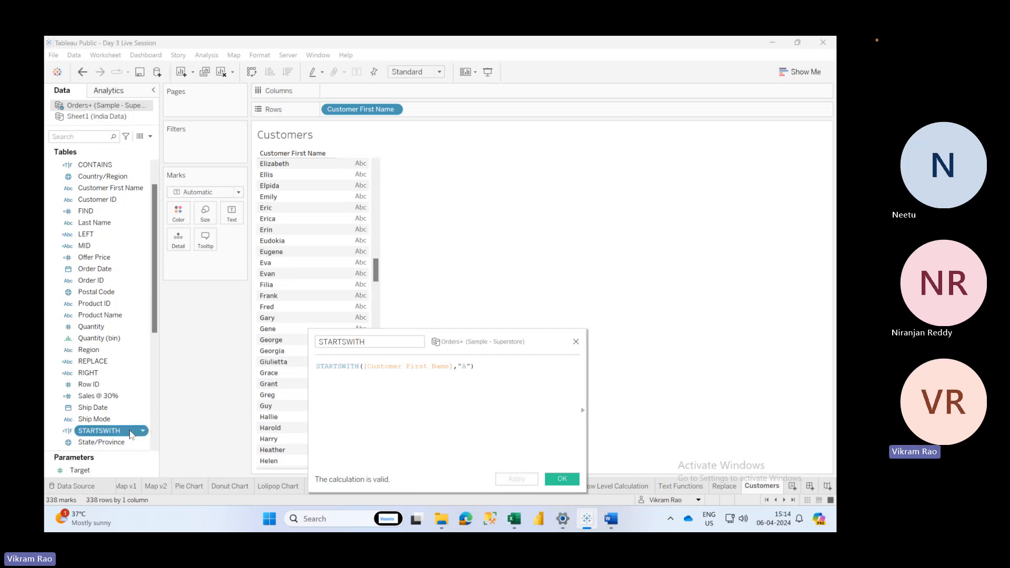
left_click_drag(131, 434, 436, 112)
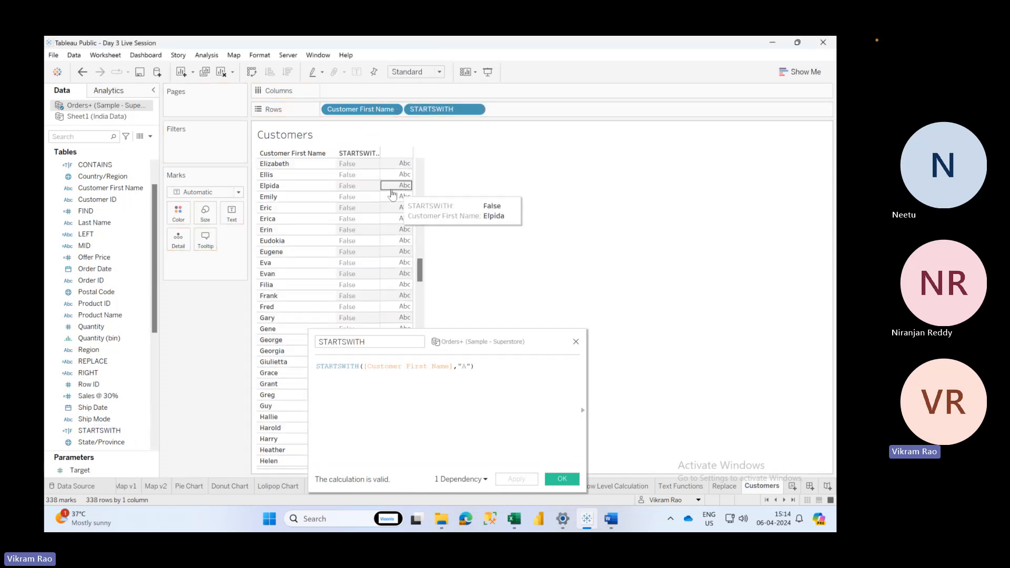
scroll(364, 200, "up", 10)
scroll(363, 200, "up", 5)
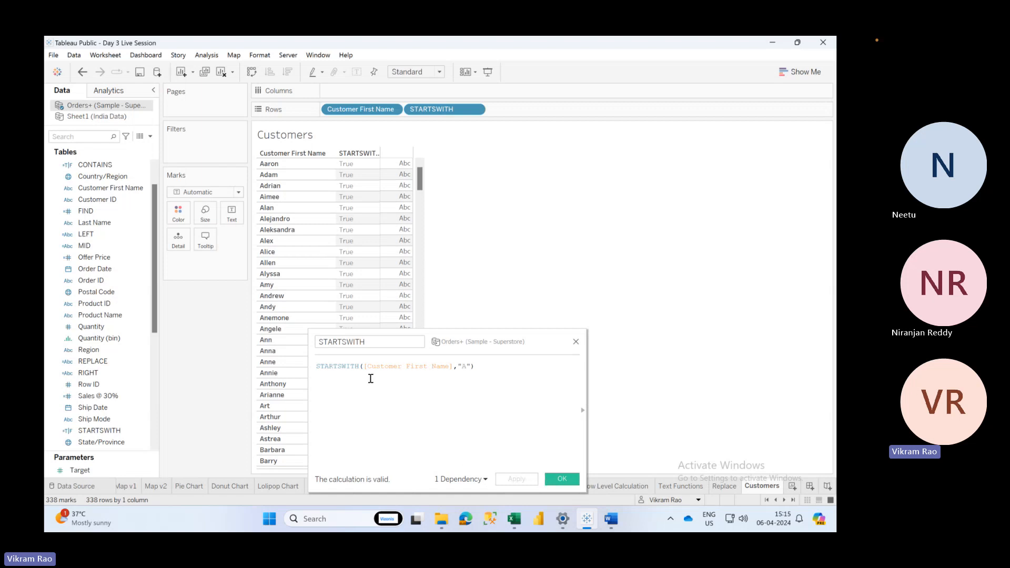
Expand the function reference beside the formula and read the description of STARTSWITH
left_click(355, 368)
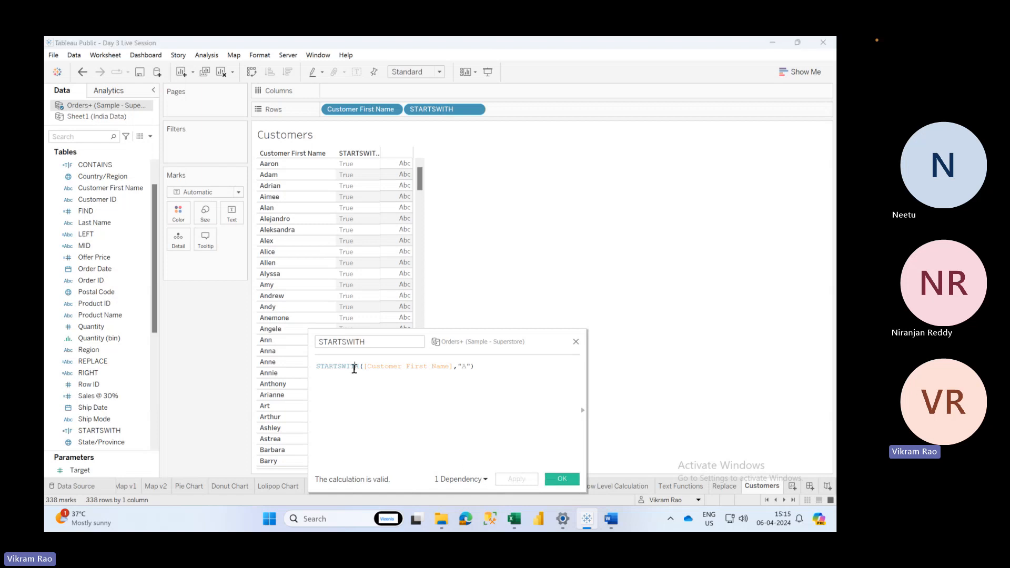
left_click(472, 366)
left_click(582, 410)
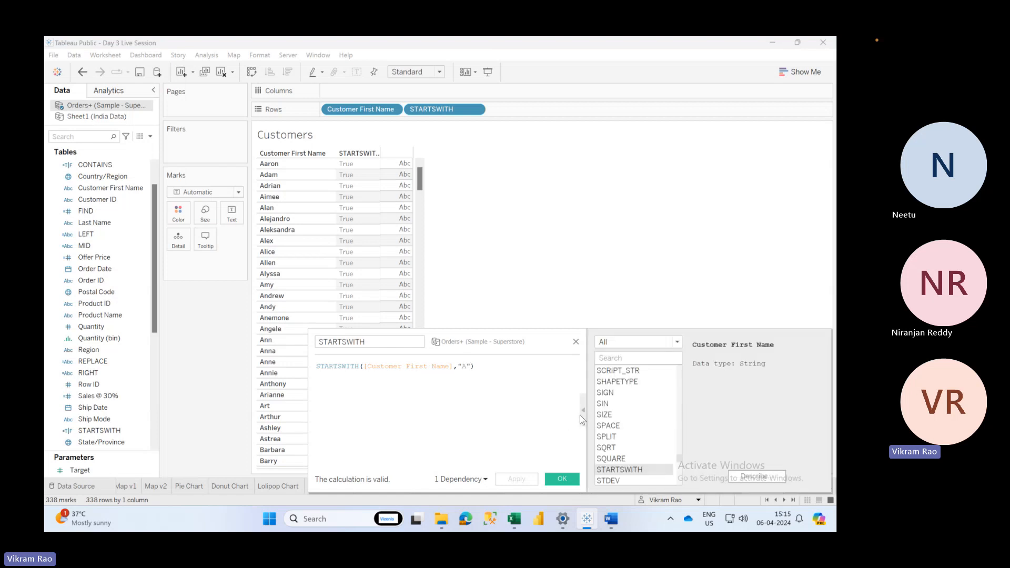
left_click(619, 357)
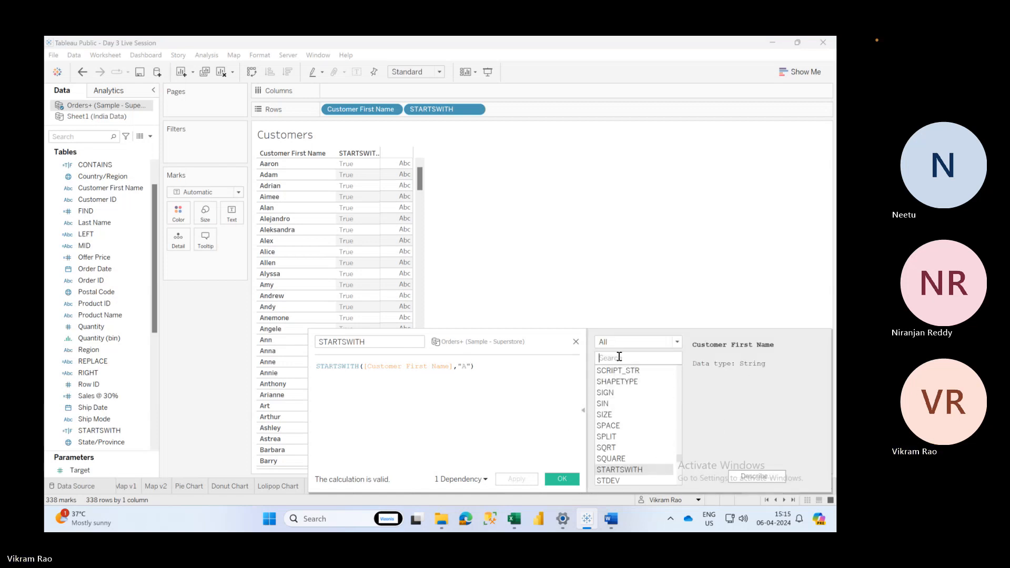
double_click(610, 459)
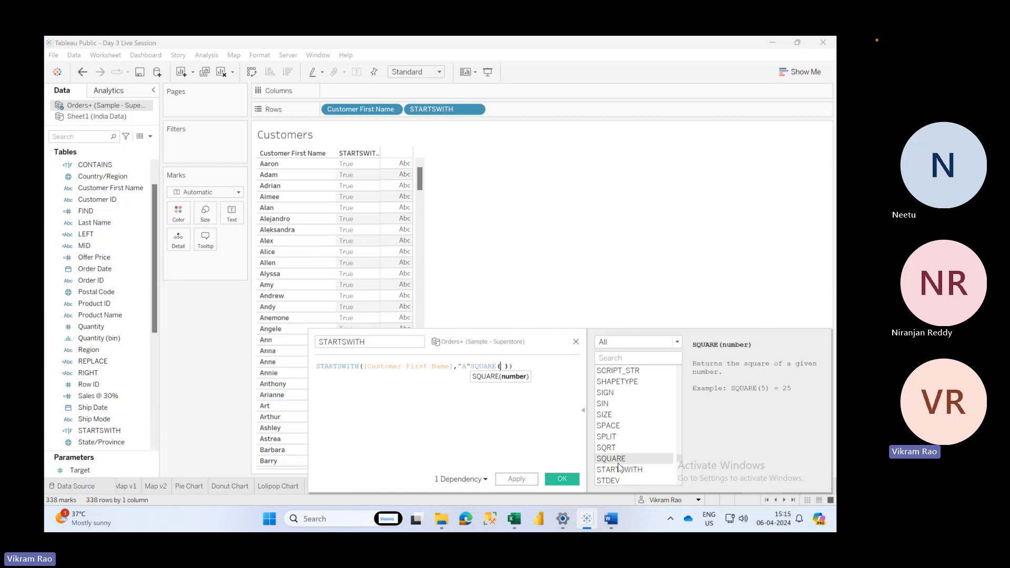
left_click(621, 469)
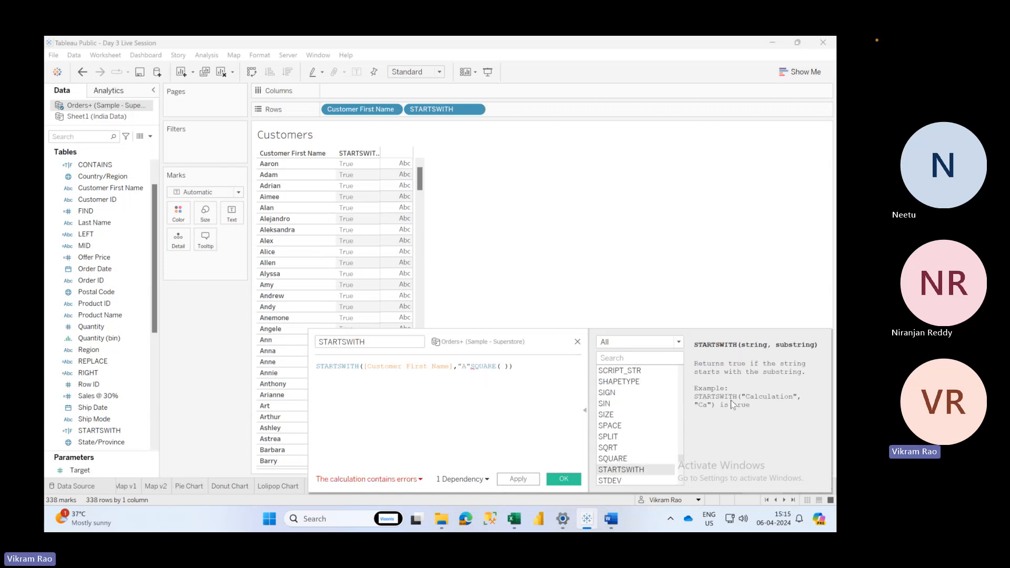
Remove the stray SQUARE( ) from the formula, then save and close the STARTSWITH calculation
left_click_drag(469, 366, 511, 368)
key("BackSpace")
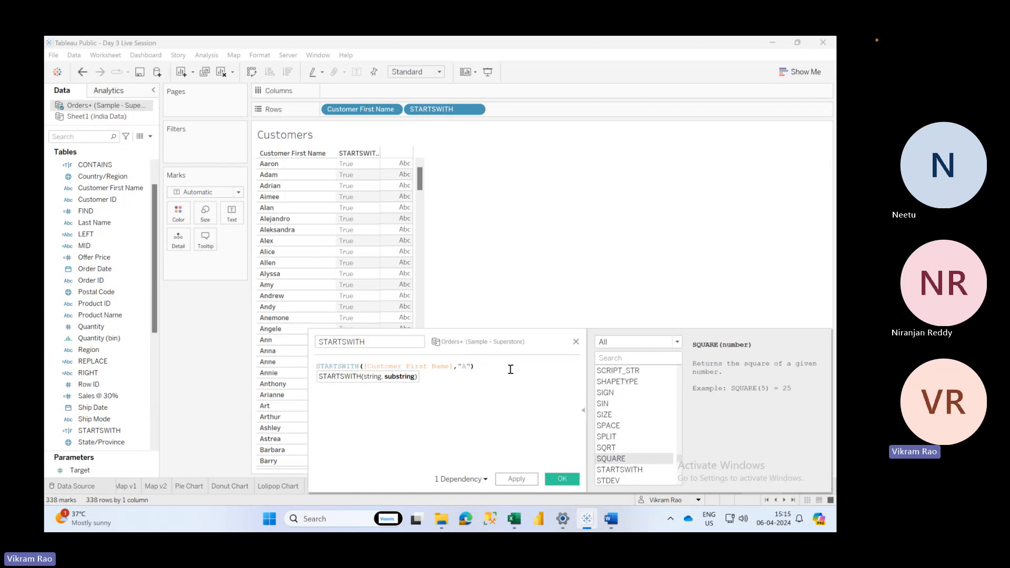
left_click(510, 370)
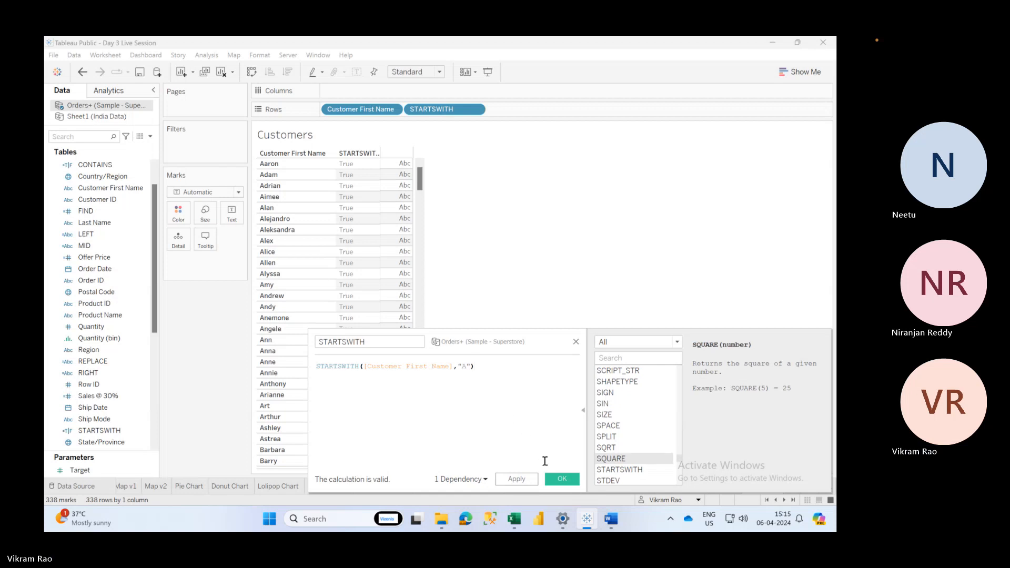
left_click(561, 479)
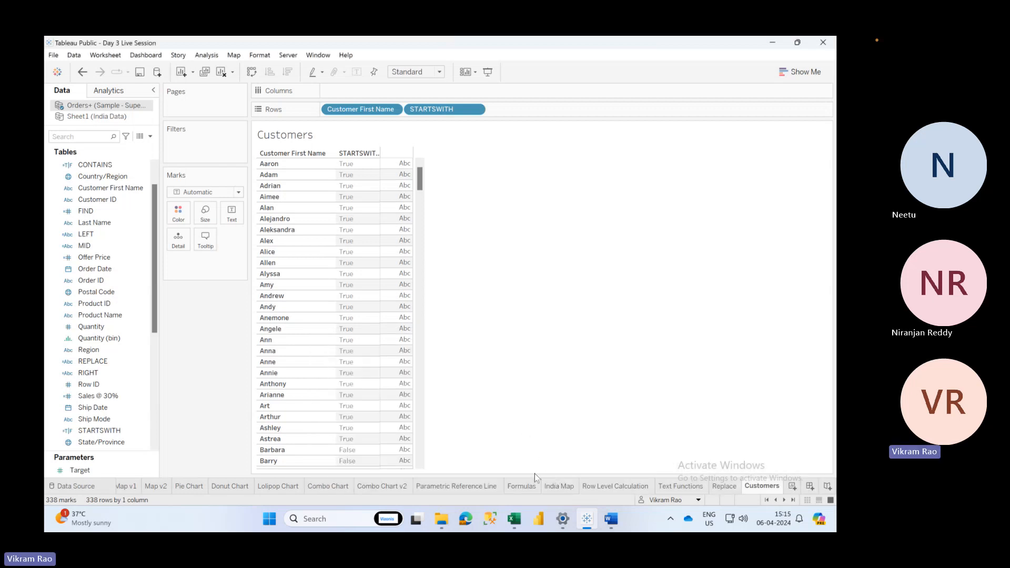
Create a calculated field with the formula ENDSWITH([Customer First Name],"E")
left_click(150, 137)
left_click(141, 143)
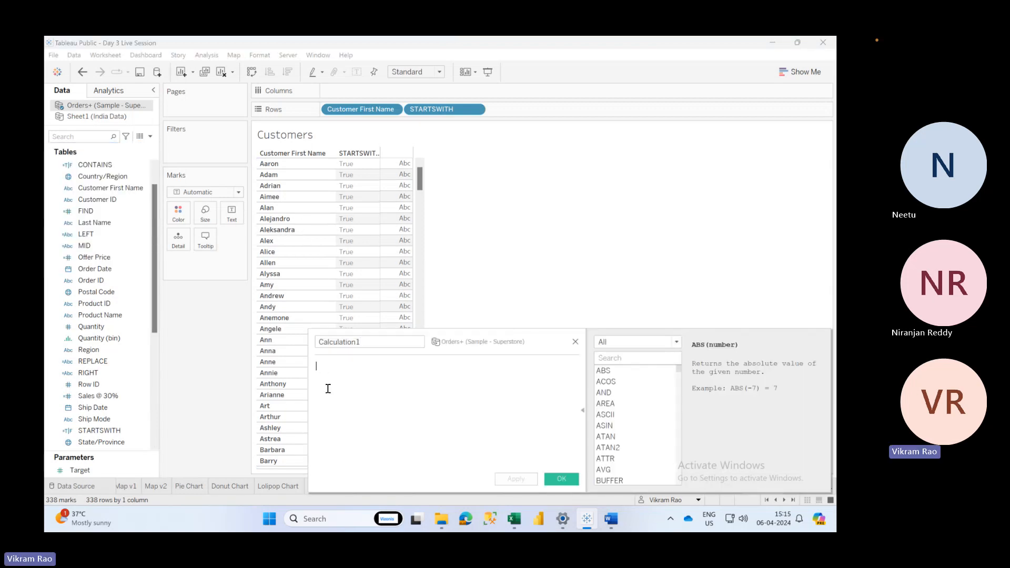
type("ends")
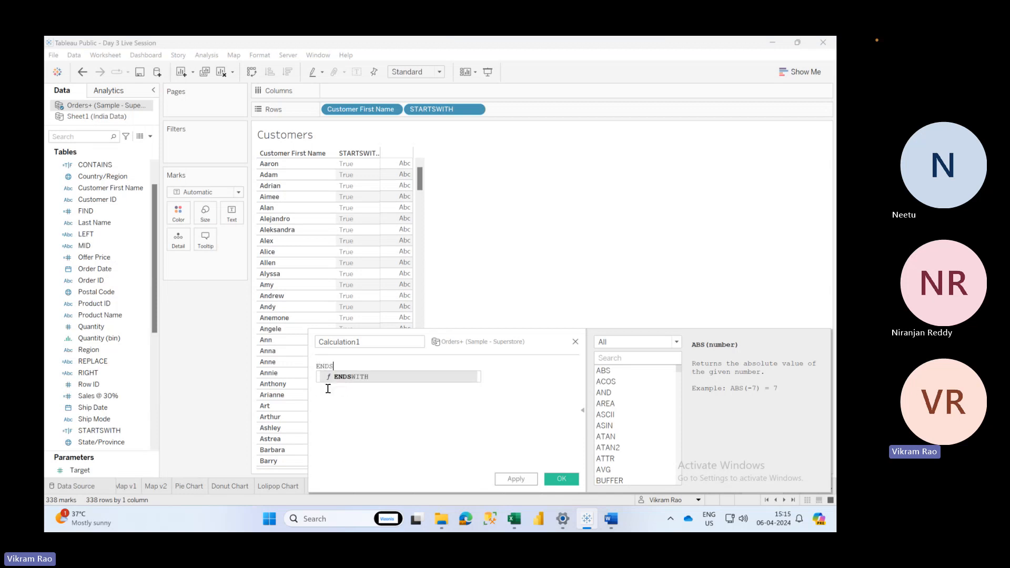
key("Return")
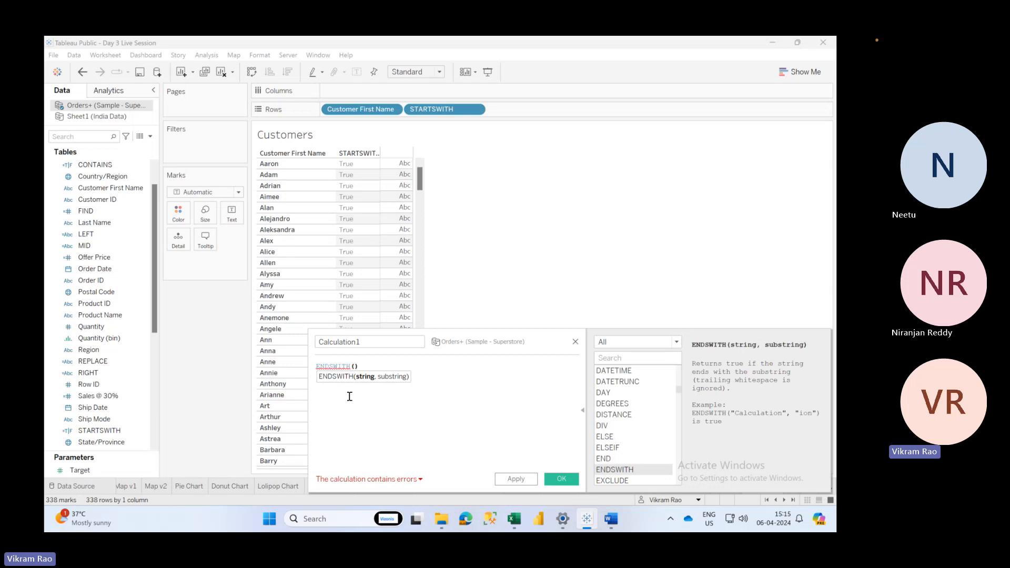
type("cust")
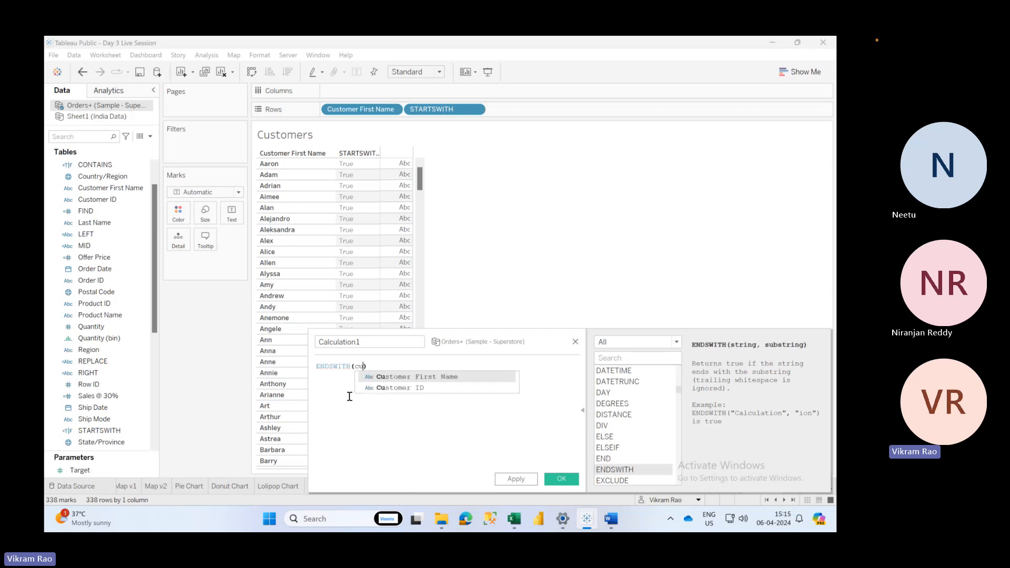
key("Return")
type(",\"E")
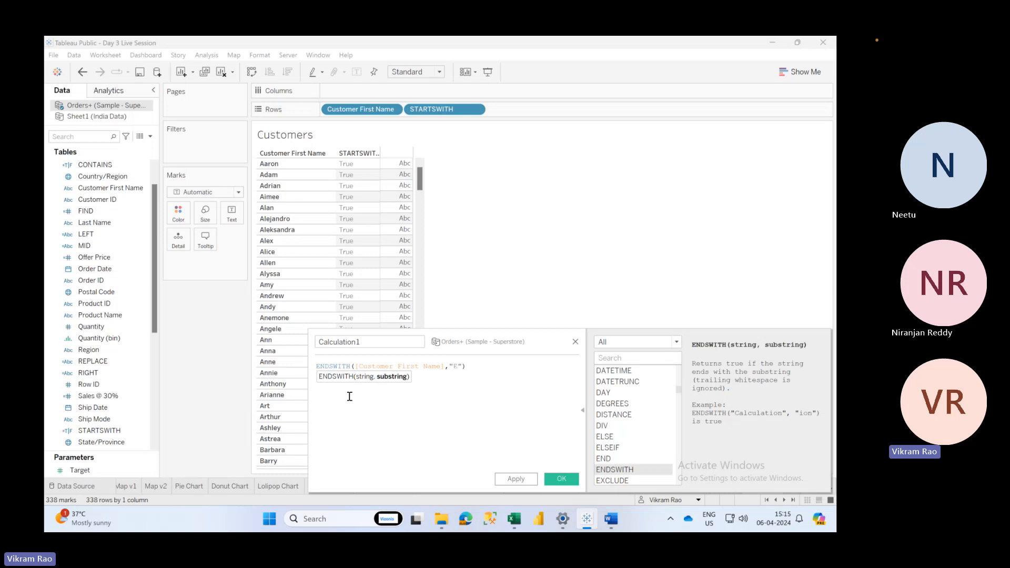
Name the calculation ENDSWITH, save it and add the field to the rows after STARTSWITH
left_click(369, 342)
double_click(370, 342)
type("END")
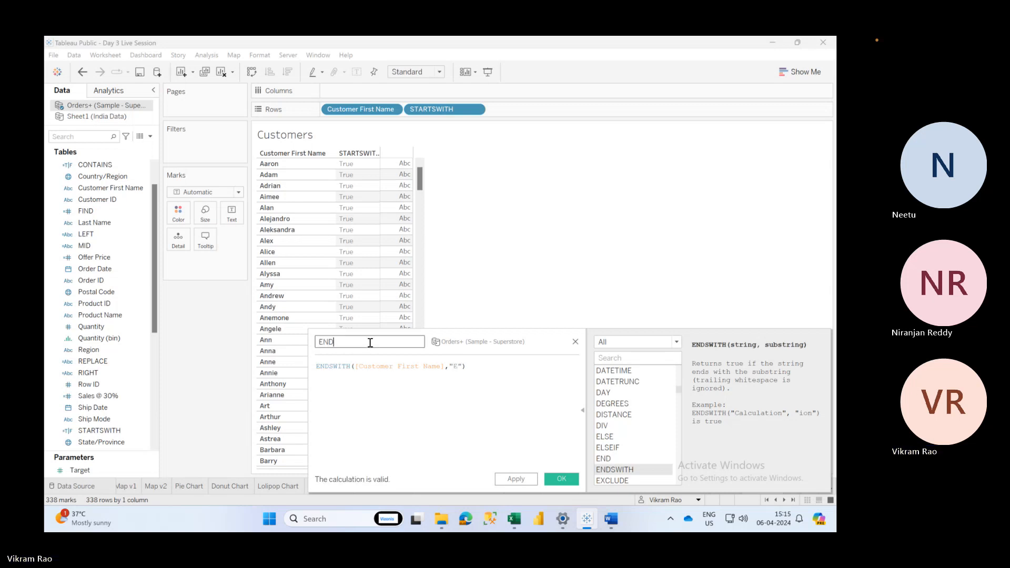
type("WI")
key("BackSpace")
type("SWITH")
left_click(516, 479)
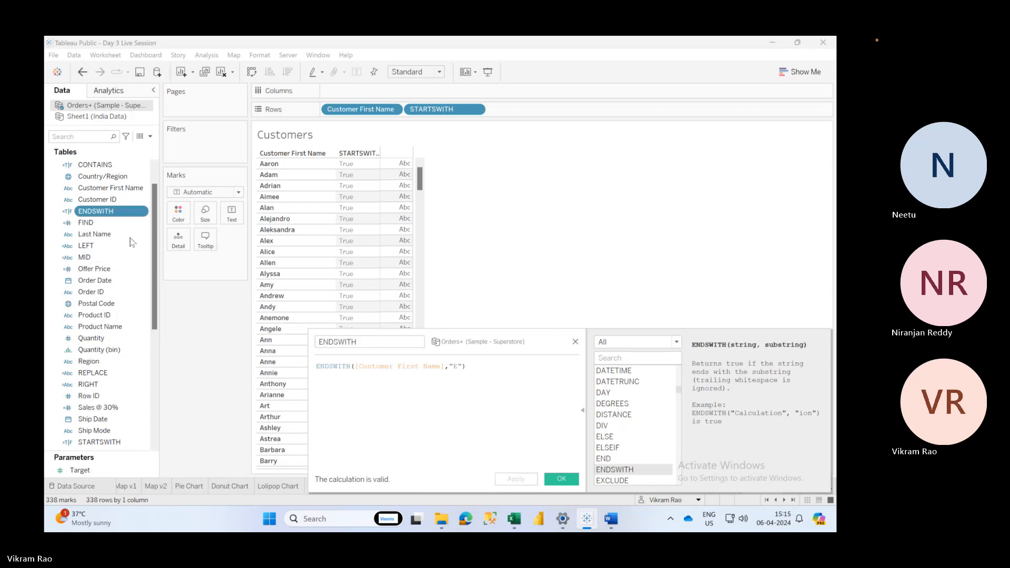
left_click_drag(124, 213, 489, 109)
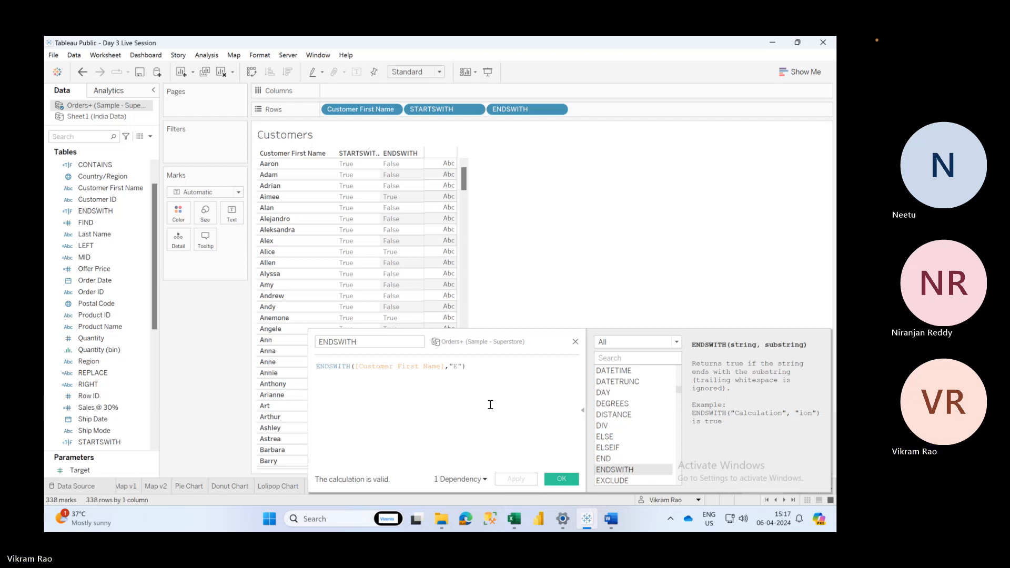
left_click(561, 477)
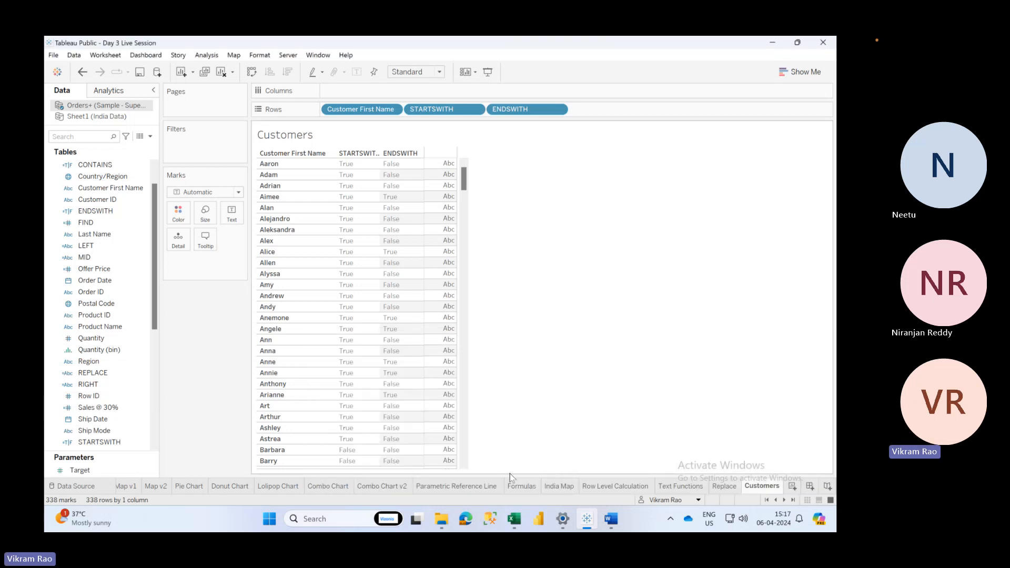
Start a new calculated field in the Orders+ (Sample - Superstore) data source
left_click(73, 374)
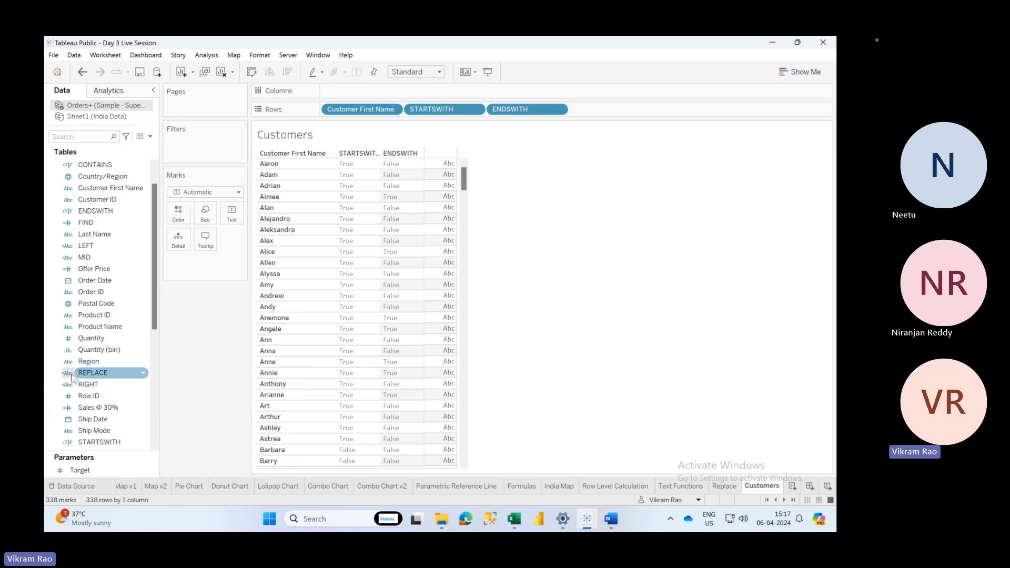
scroll(72, 378, "up", 1)
left_click(94, 270)
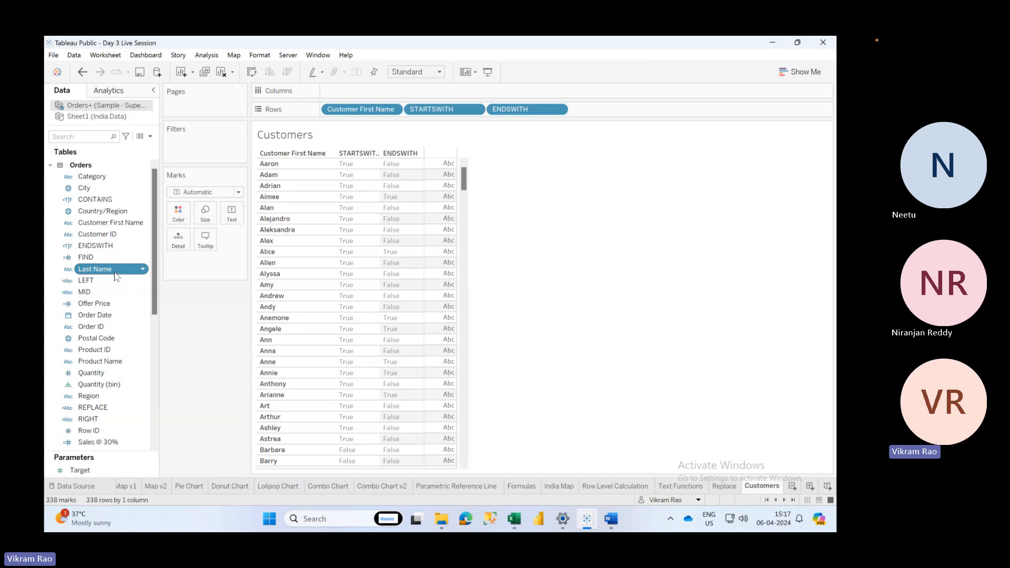
left_click(150, 136)
left_click(105, 148)
left_click(358, 388)
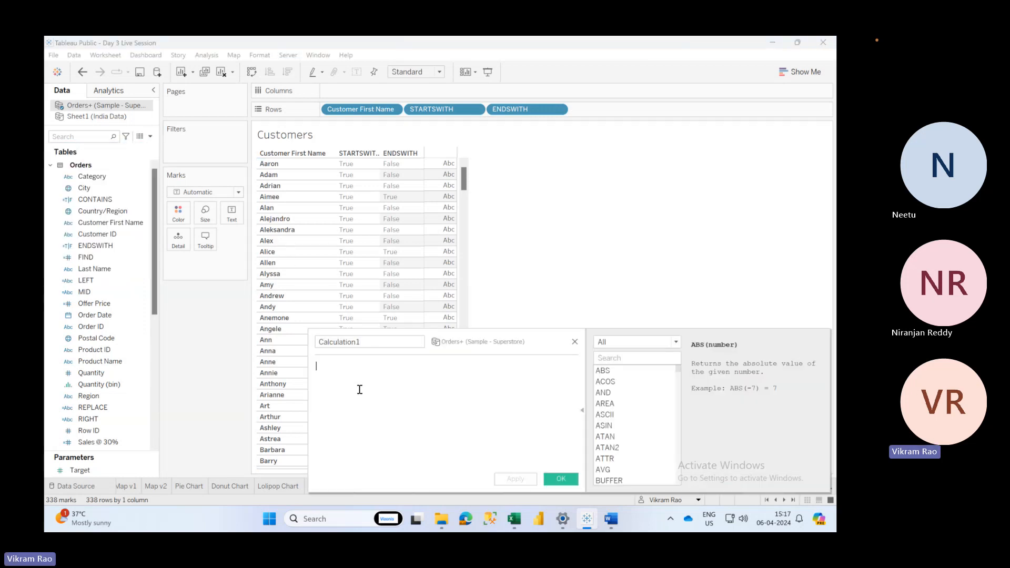
type("coN")
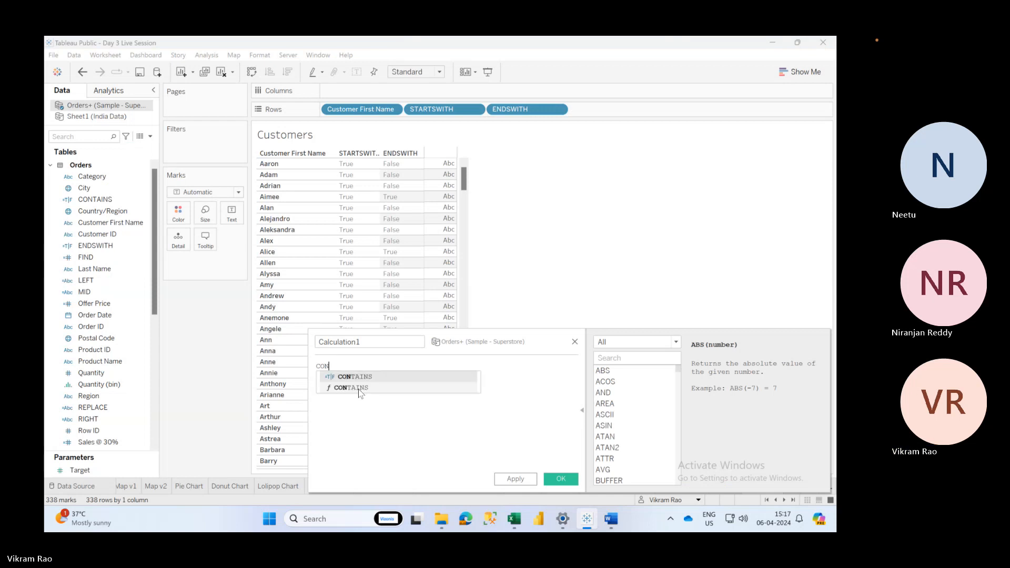
type("C")
key("BackSpace")
key("BackSpace")
key("BackSpace")
key("BackSpace")
type("c")
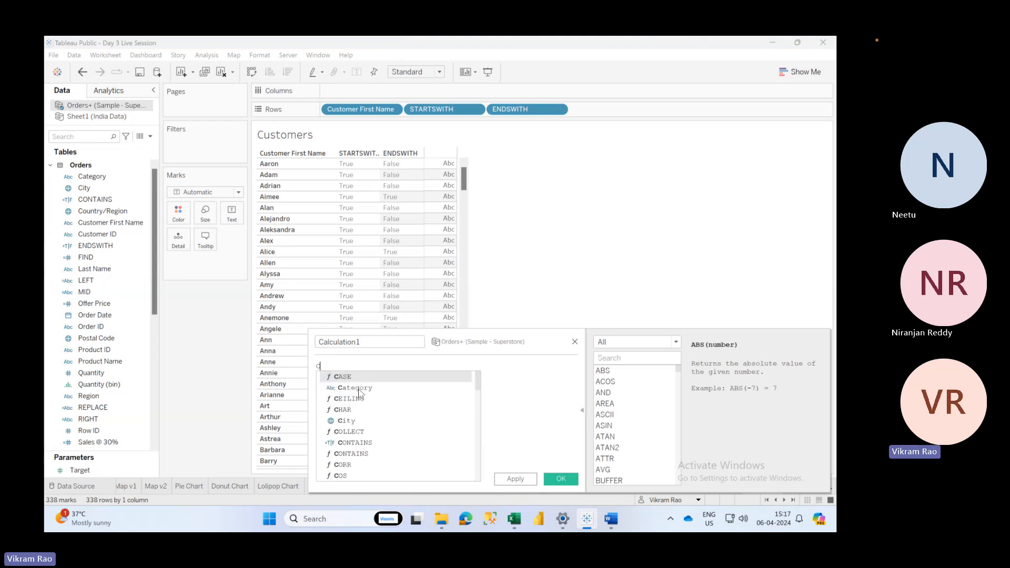
key("BackSpace")
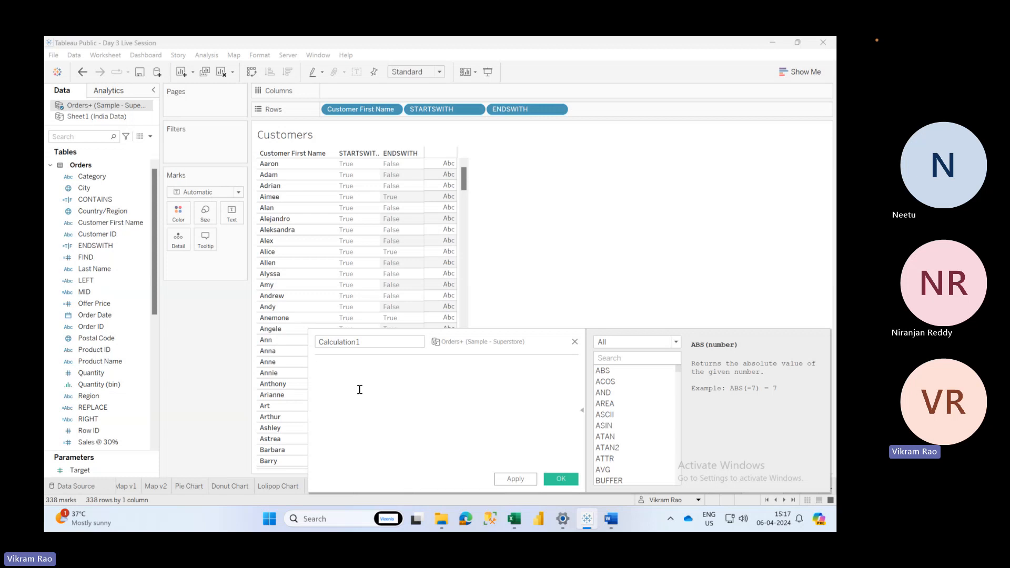
Enter the formula [Customer First Name]+" "+[Last Name] to join the two name fields with a space
type("custo")
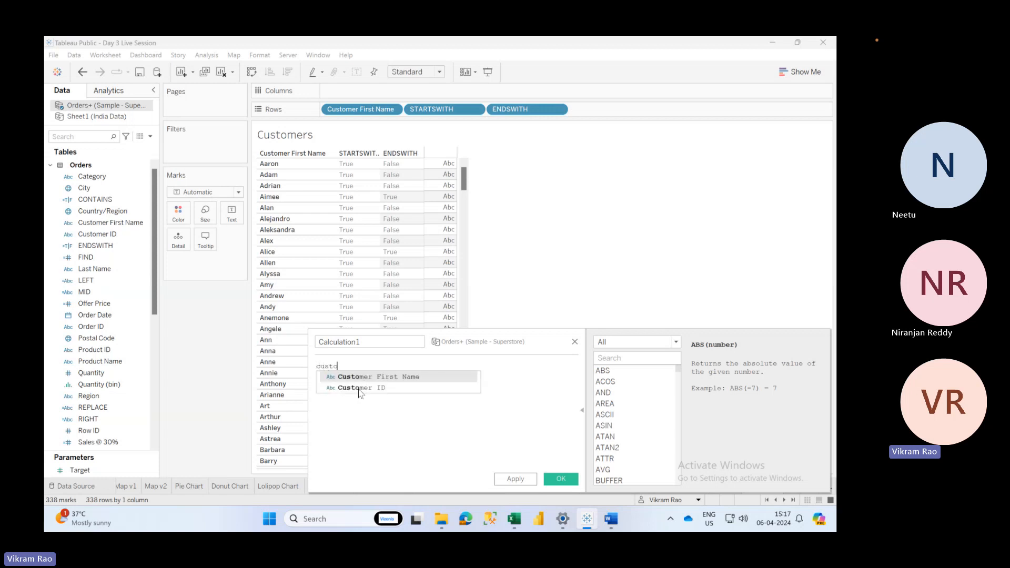
key("Return")
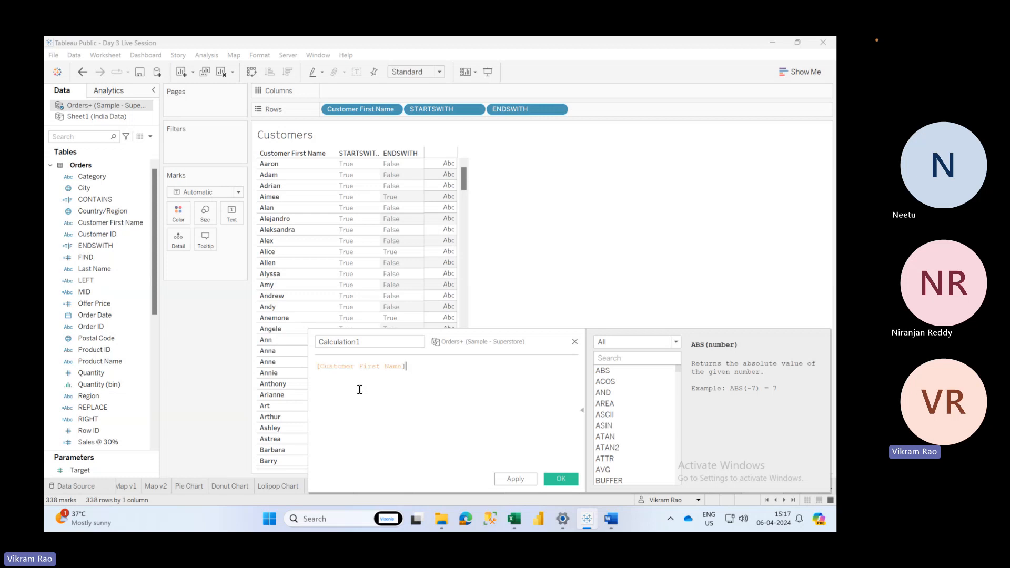
type("+\"\"")
key("Left")
key("Right")
type("+last")
key("Down")
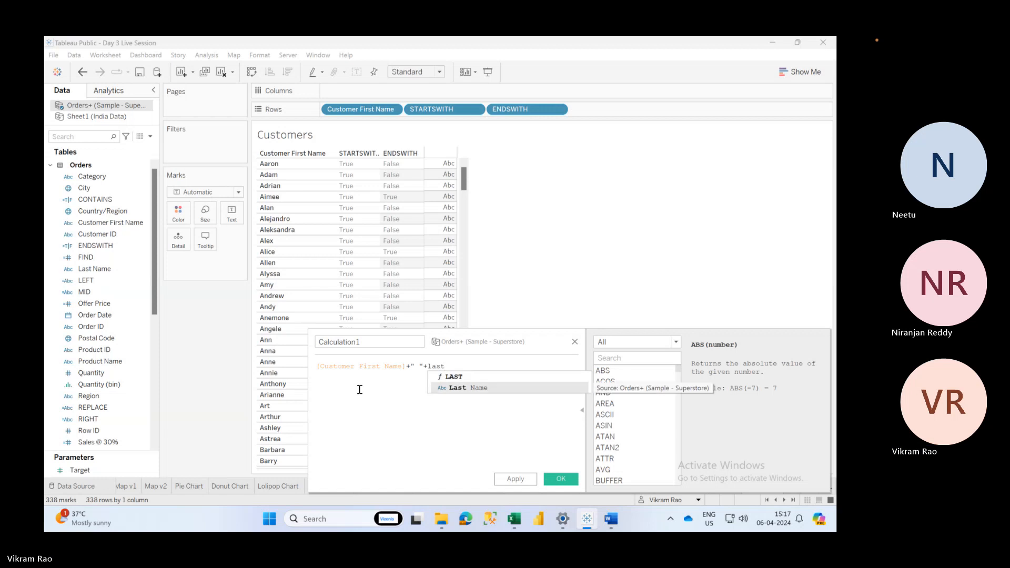
key("Return")
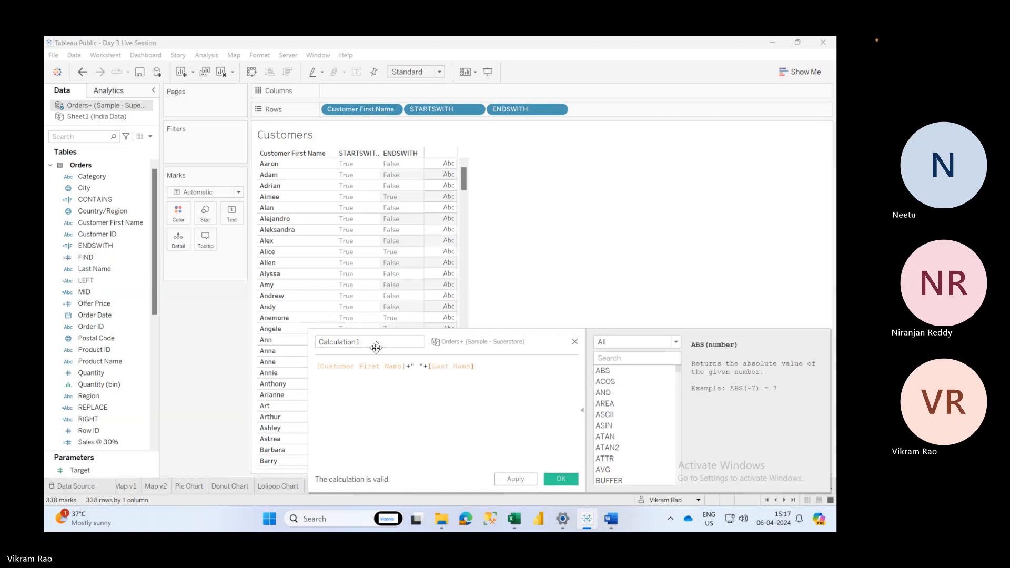
Name the calculation CONCAT and apply it
double_click(373, 344)
type("CONCAT")
left_click(514, 478)
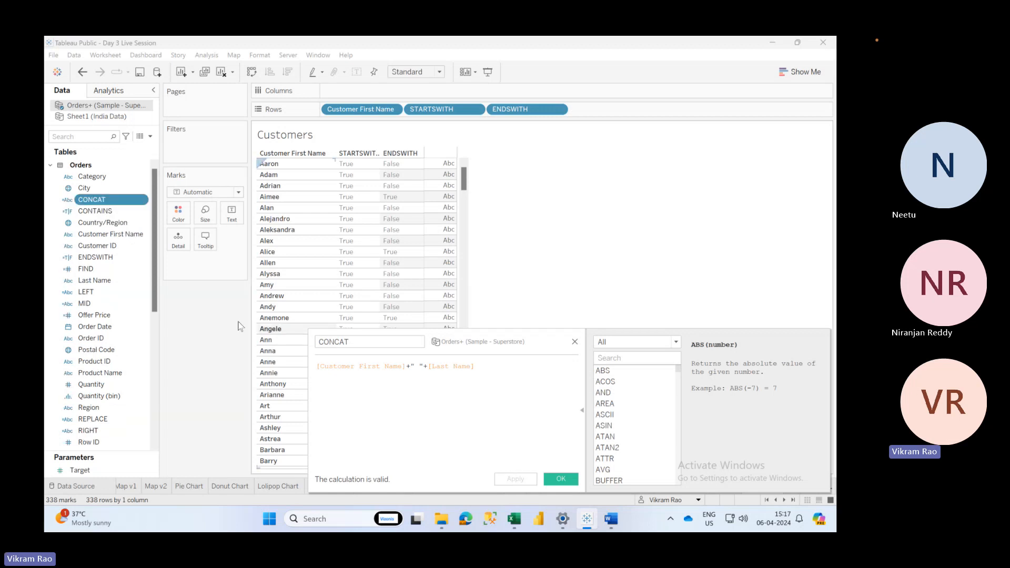
Add CONCAT to the rows after ENDSWITH and place Last Name directly after Customer First Name
left_click_drag(92, 200, 588, 108)
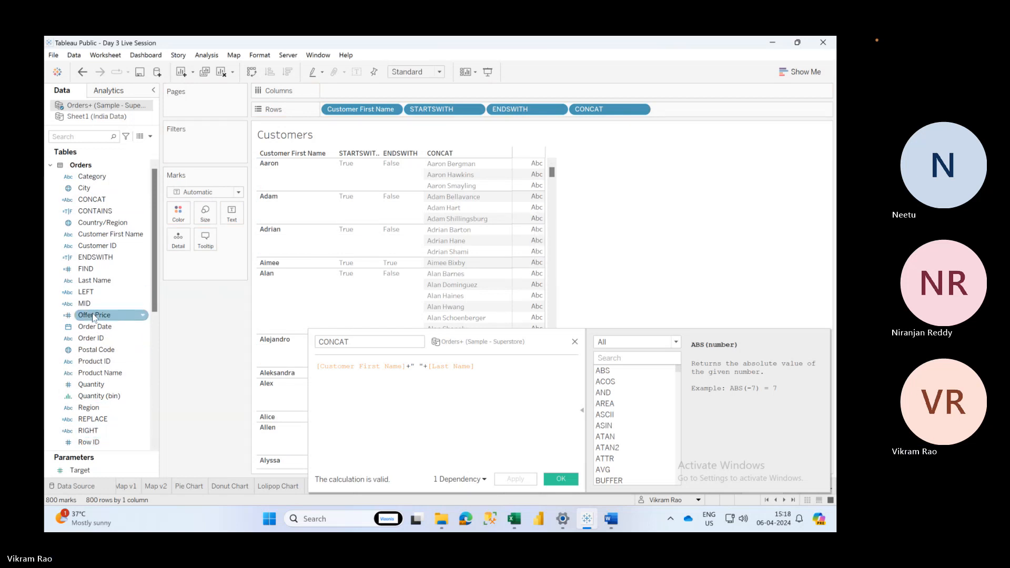
mouse_move(94, 280)
left_mouse_down()
mouse_move(383, 140)
mouse_move(415, 113)
mouse_move(407, 112)
left_mouse_up()
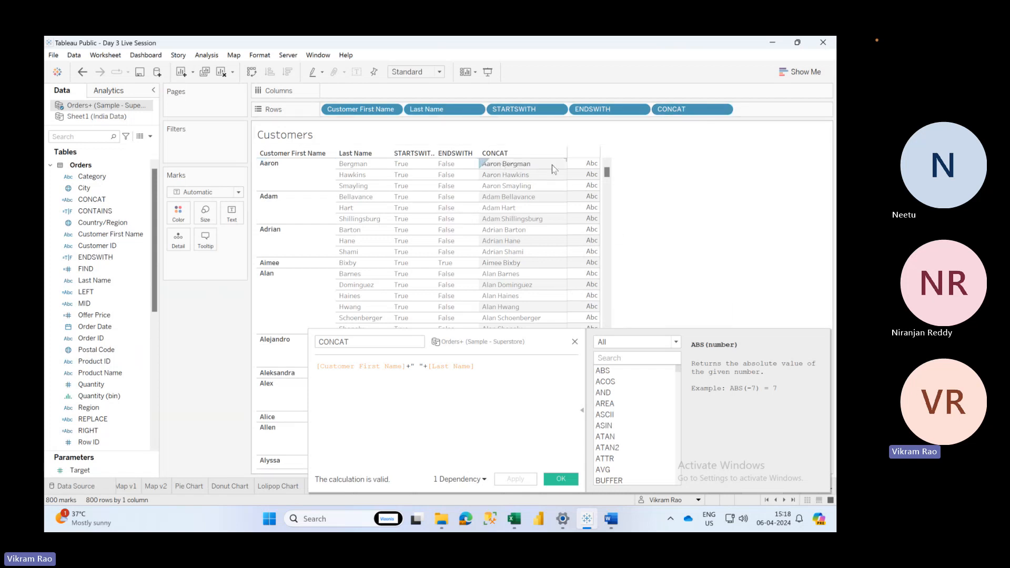
Review the CONCAT formula, browse the String category of the function reference and close the calculation
left_click(488, 387)
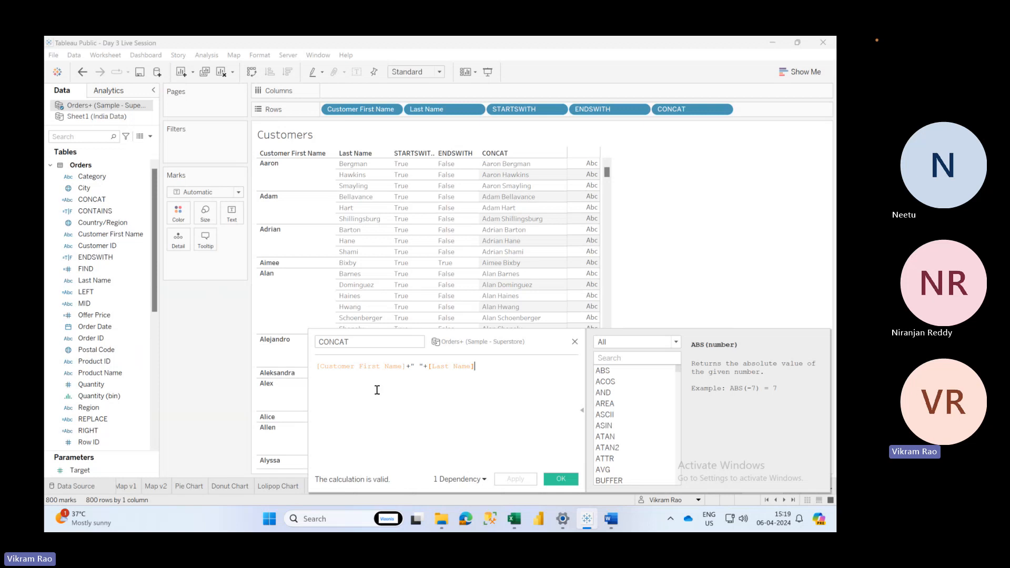
left_click_drag(329, 366, 472, 366)
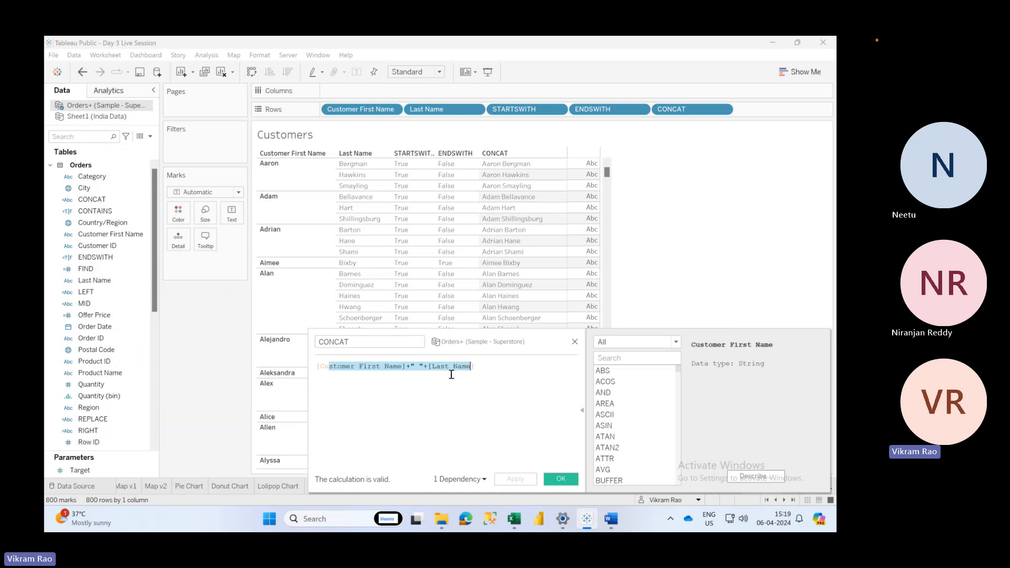
left_click(412, 376)
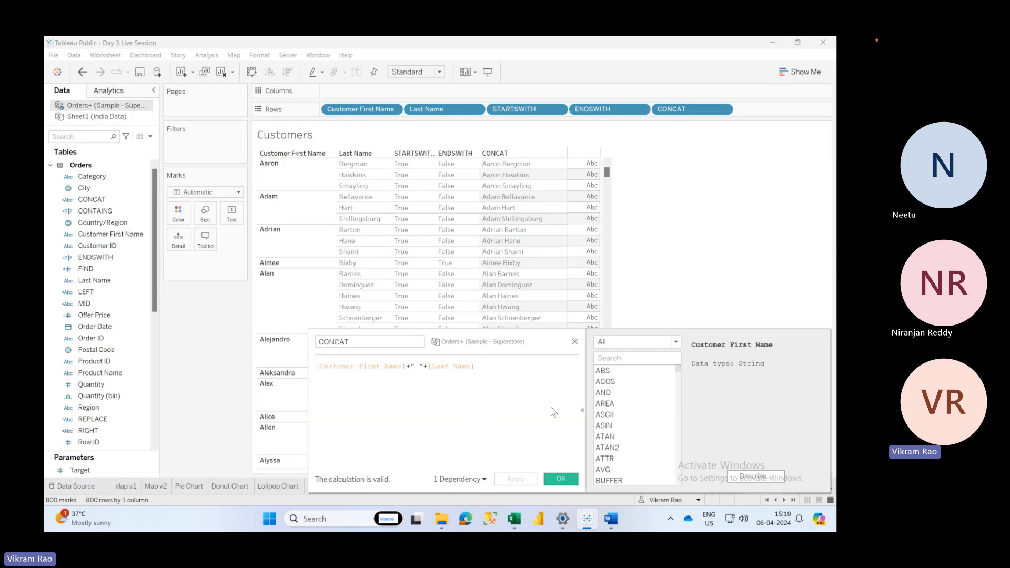
left_click(668, 341)
left_click(623, 368)
scroll(637, 420, "down", 1)
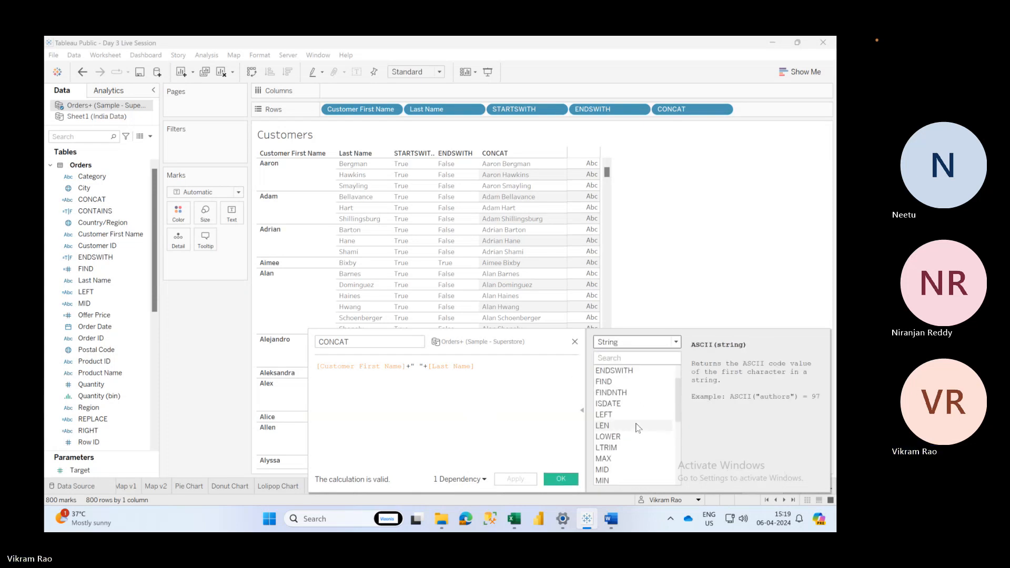
scroll(637, 424, "down", 5)
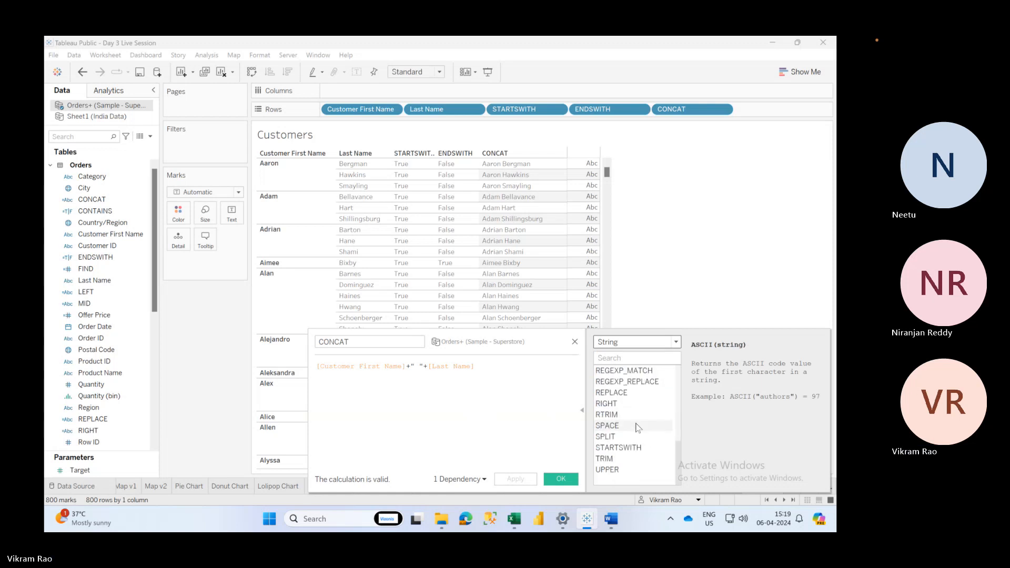
left_click(575, 342)
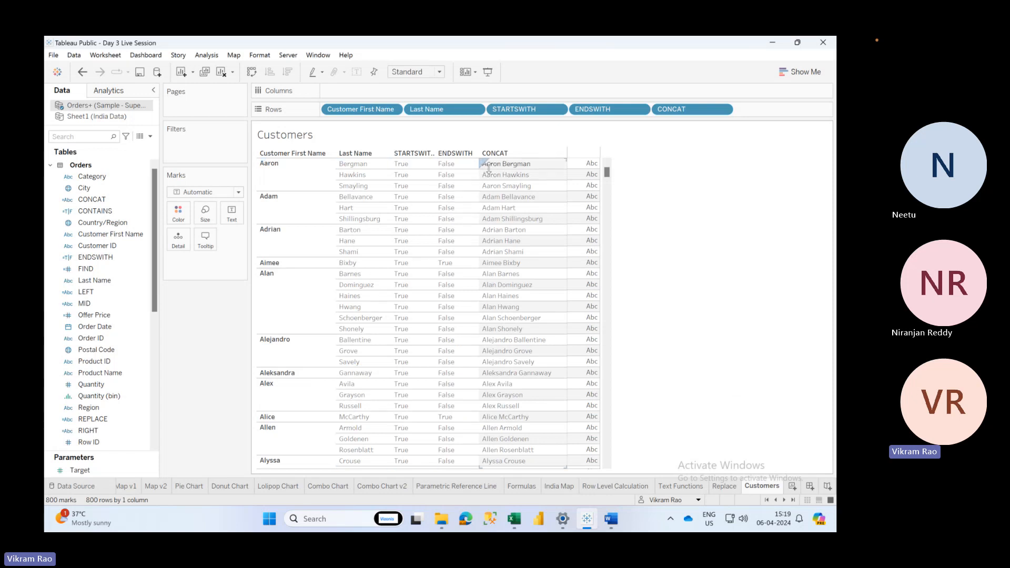
Create a calculated field with the formula LOWER([CONCAT])
left_click(150, 136)
left_click(146, 148)
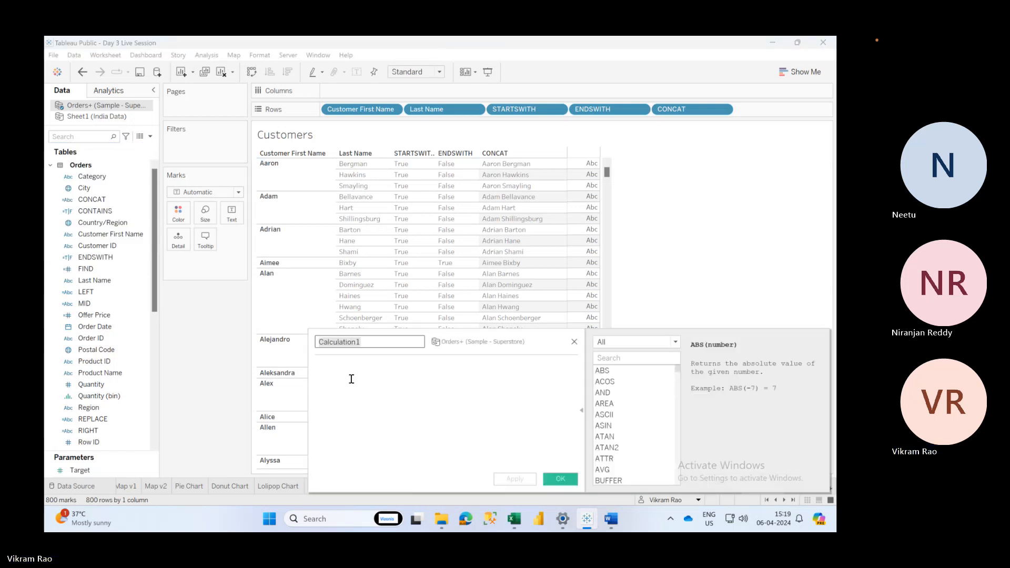
left_click(351, 378)
type("LOWE")
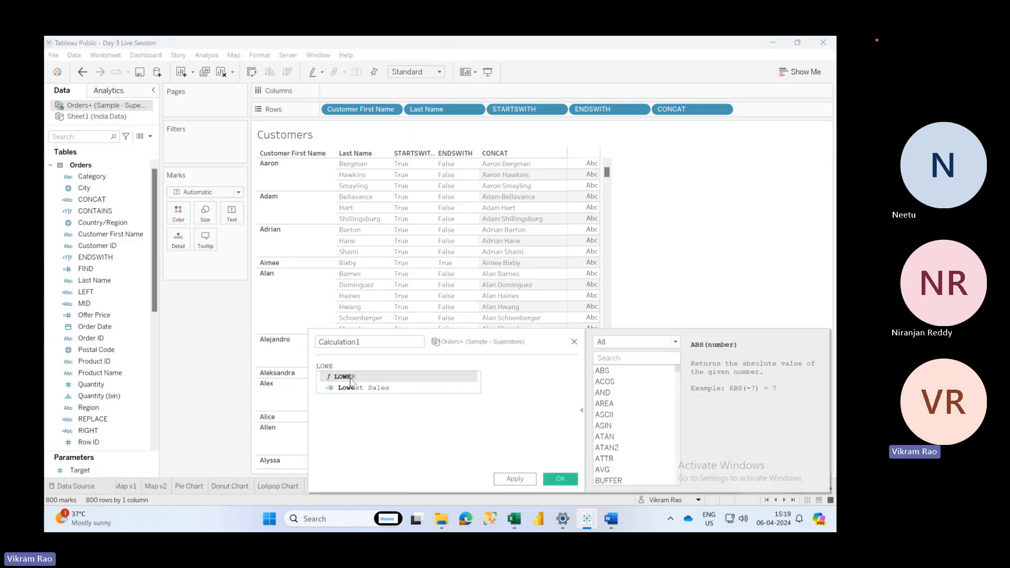
left_click(352, 377)
type("Cy")
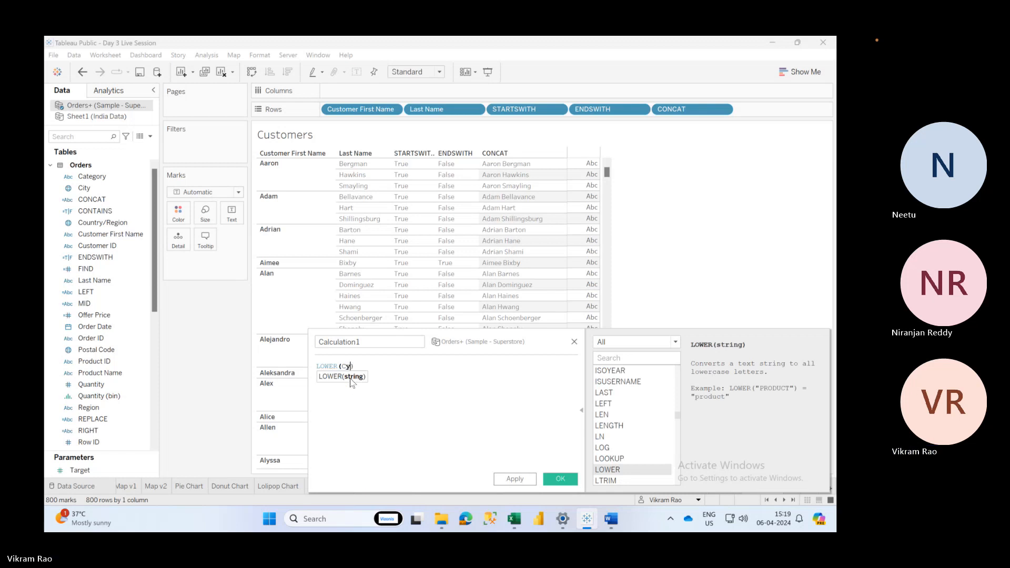
key("BackSpace")
key("BackSpace")
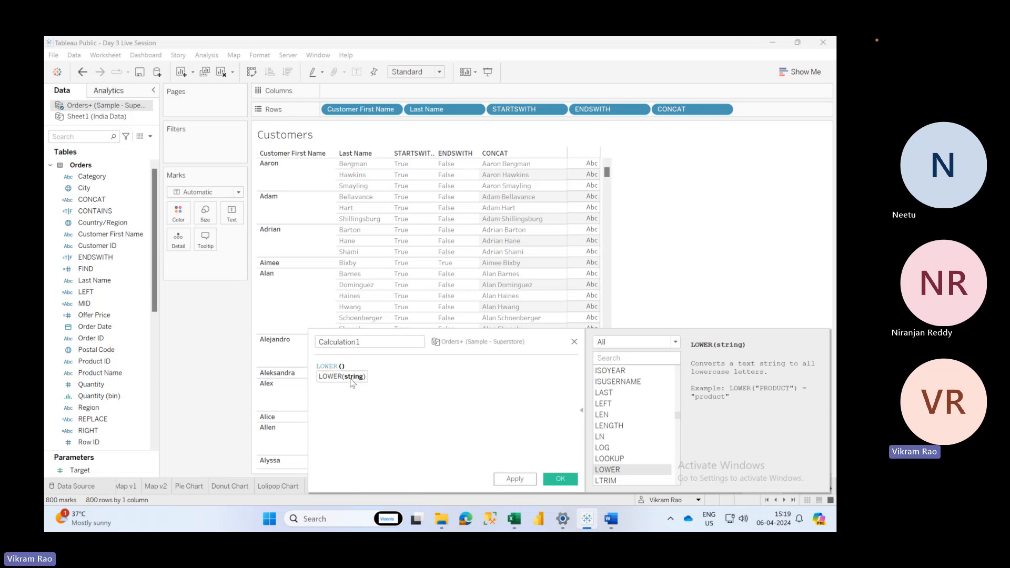
type("CON")
left_click(350, 378)
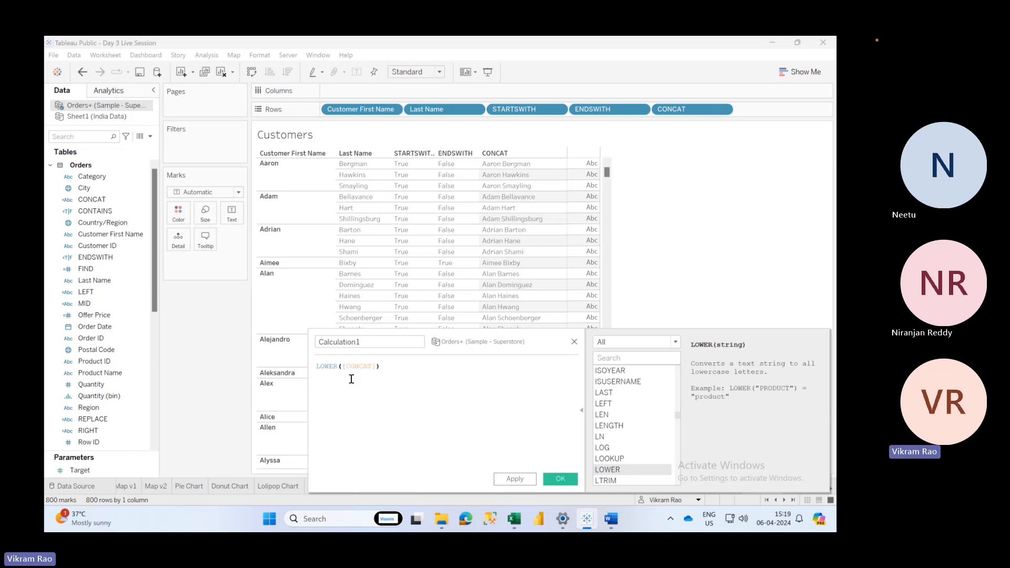
Name the calculation LOWER and apply it
double_click(383, 346)
type("LOWER")
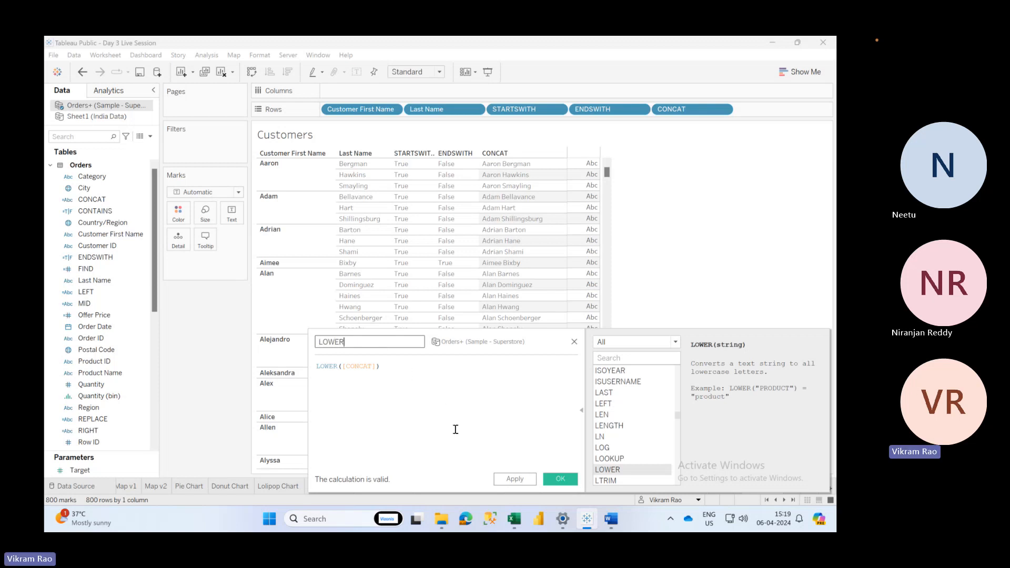
left_click(515, 478)
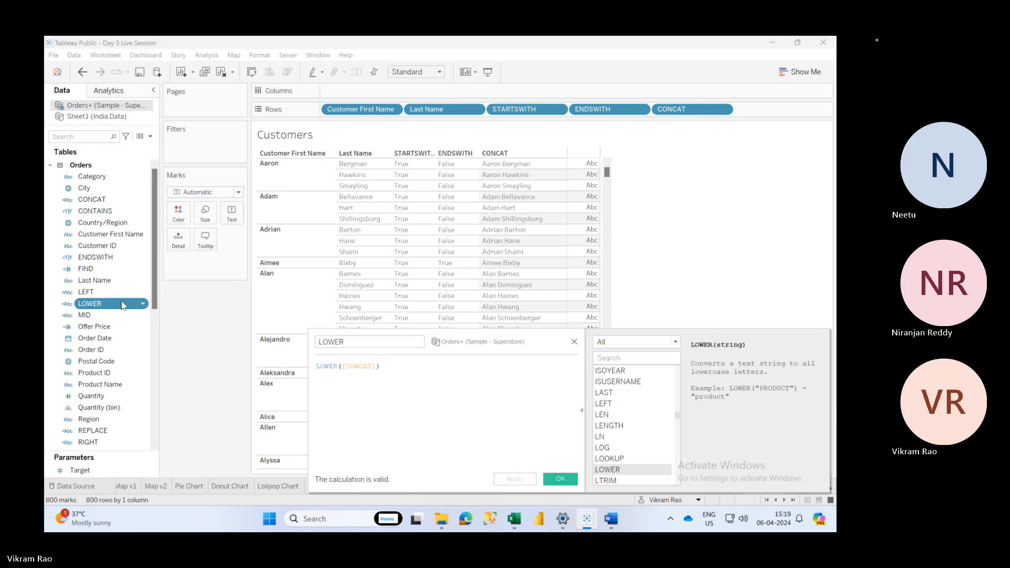
Add the LOWER field to the rows after CONCAT and close its calculation
left_click_drag(122, 305, 752, 107)
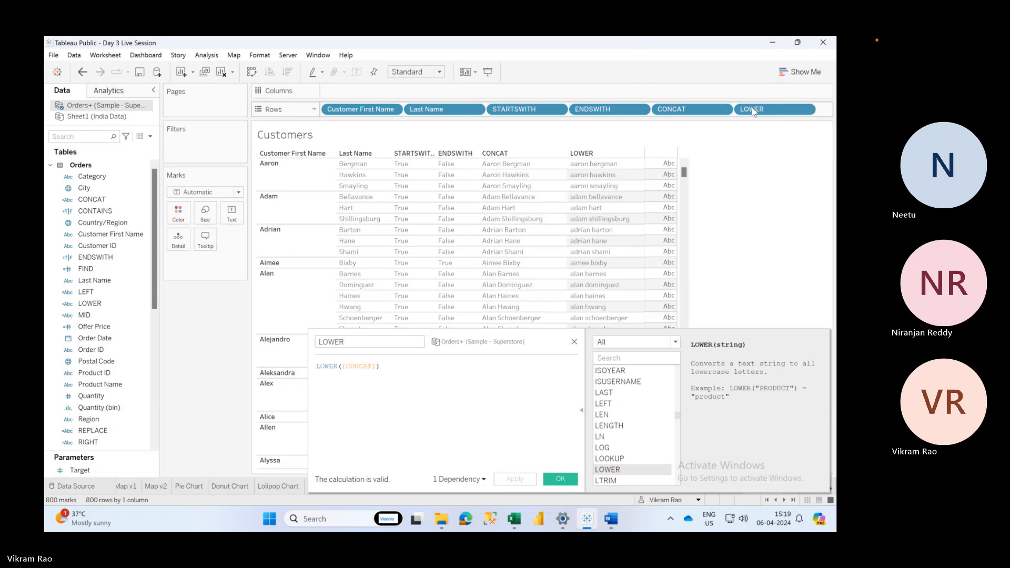
left_click(558, 479)
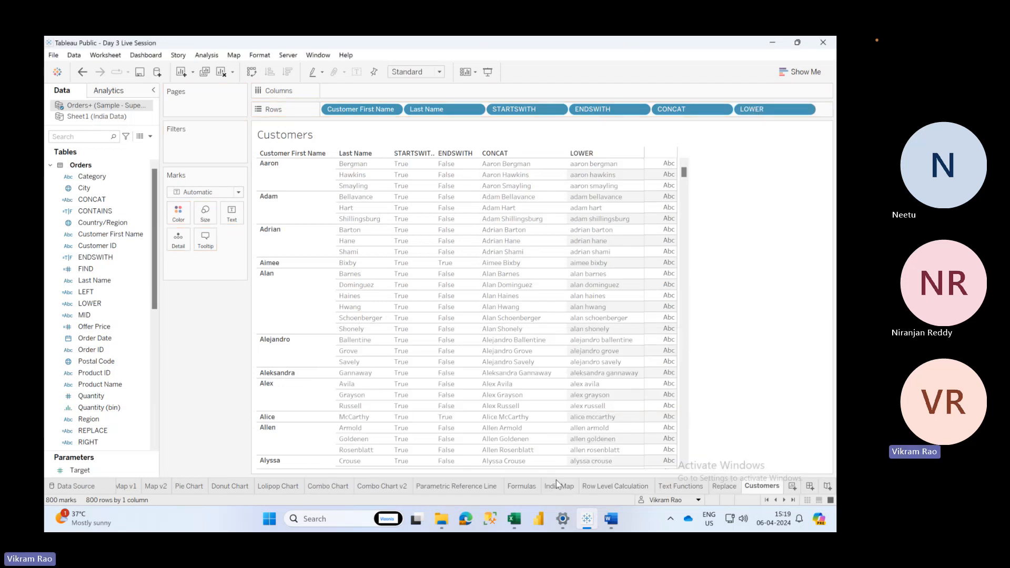
Create a calculated field with the formula UPPER([CONCAT])
left_click(150, 136)
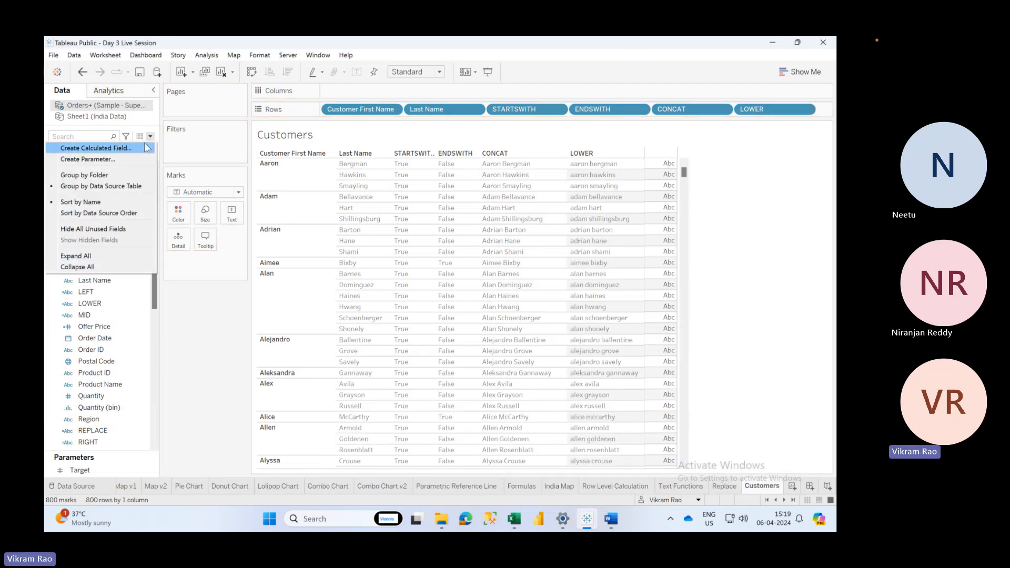
left_click(145, 148)
left_click(359, 395)
type("UPP")
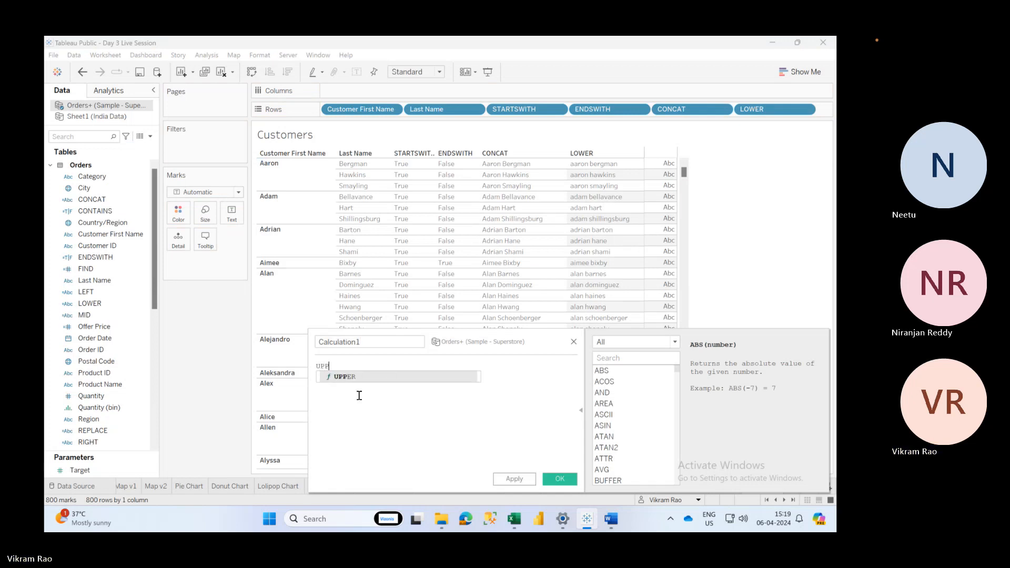
type("ER([CONCAT])")
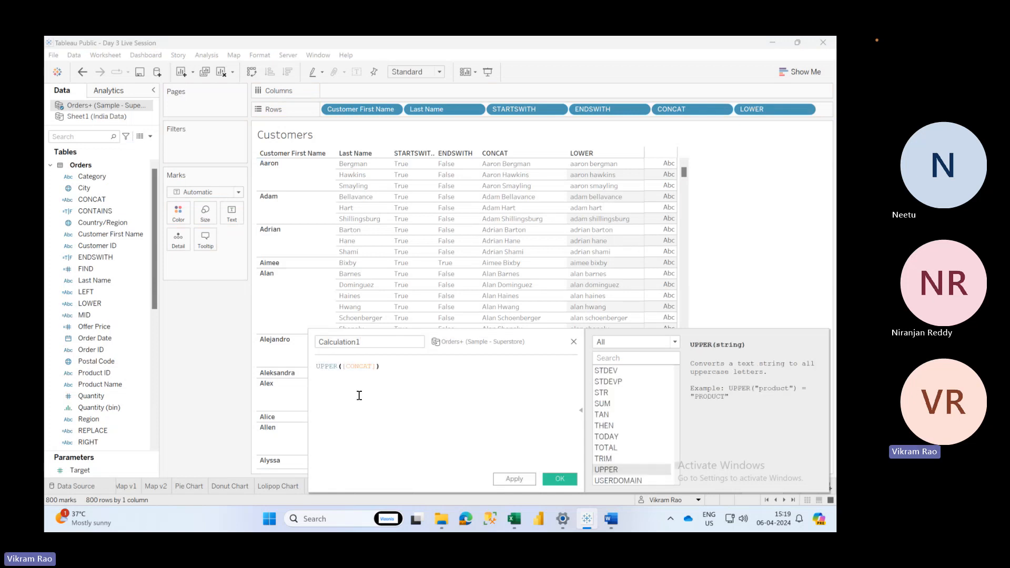
Name the calculation UPPER, apply it and add the field to the rows after LOWER
double_click(377, 341)
type("UPPE")
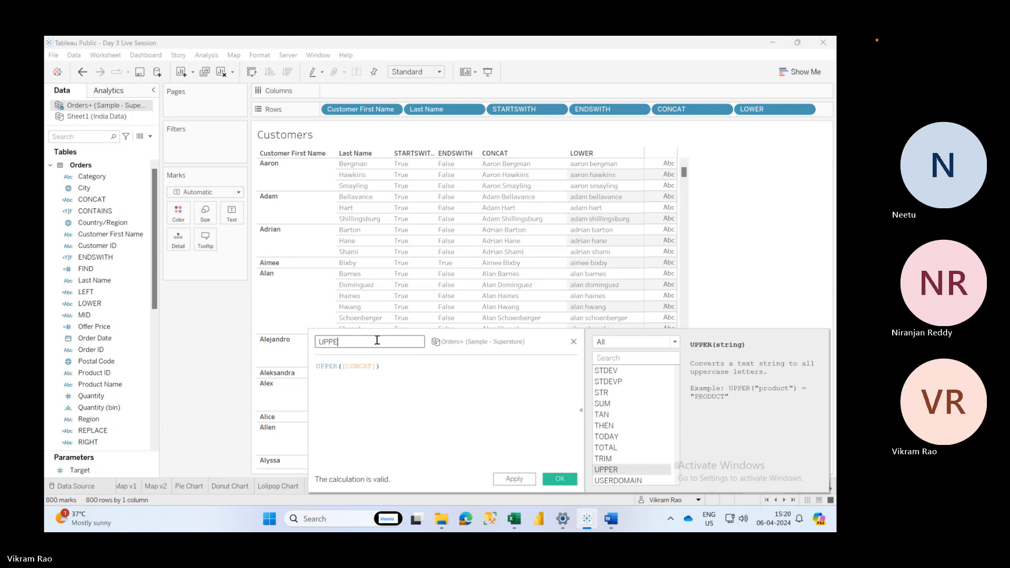
type("R")
left_click(513, 478)
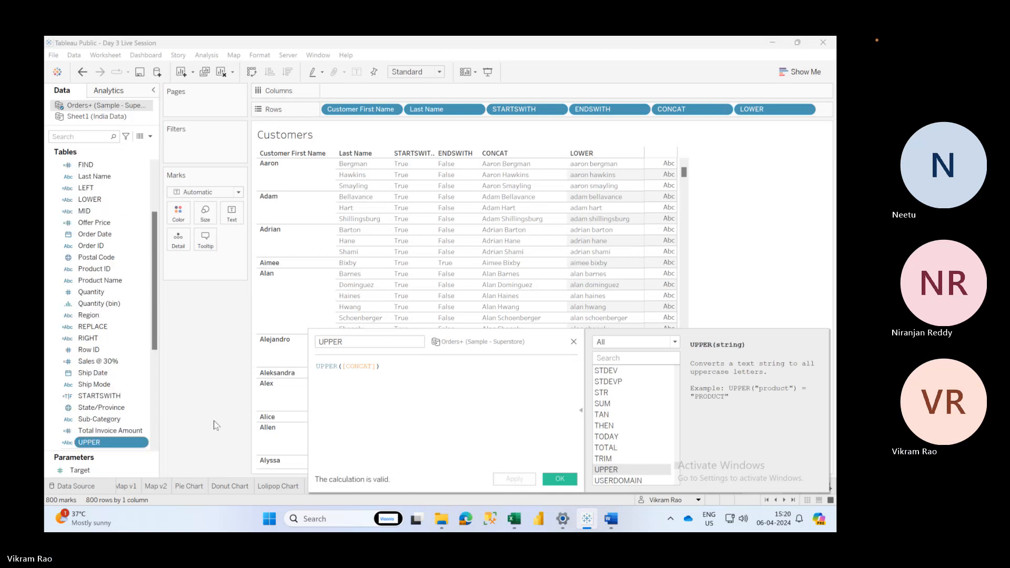
left_click_drag(89, 442, 817, 116)
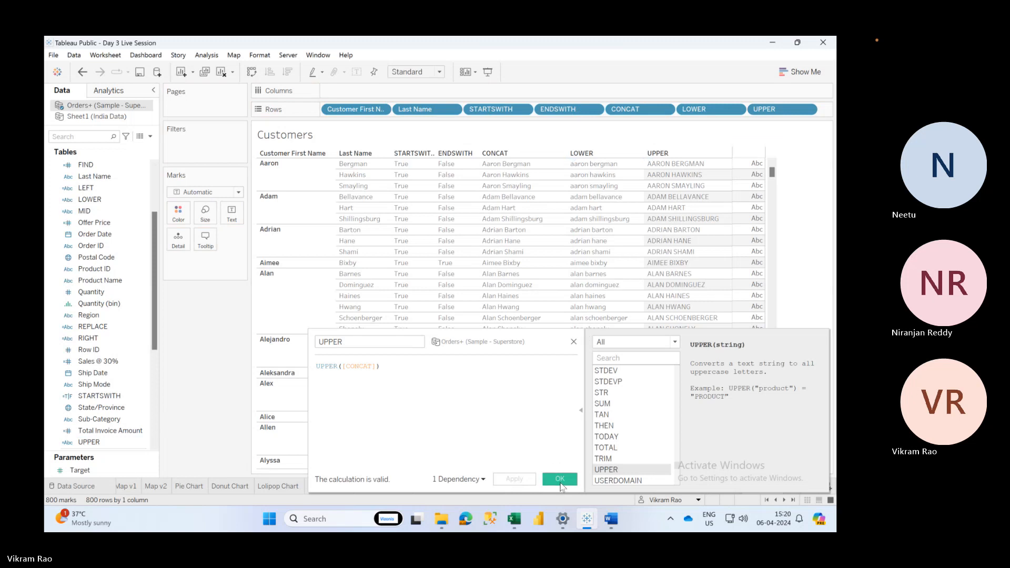
left_click(559, 480)
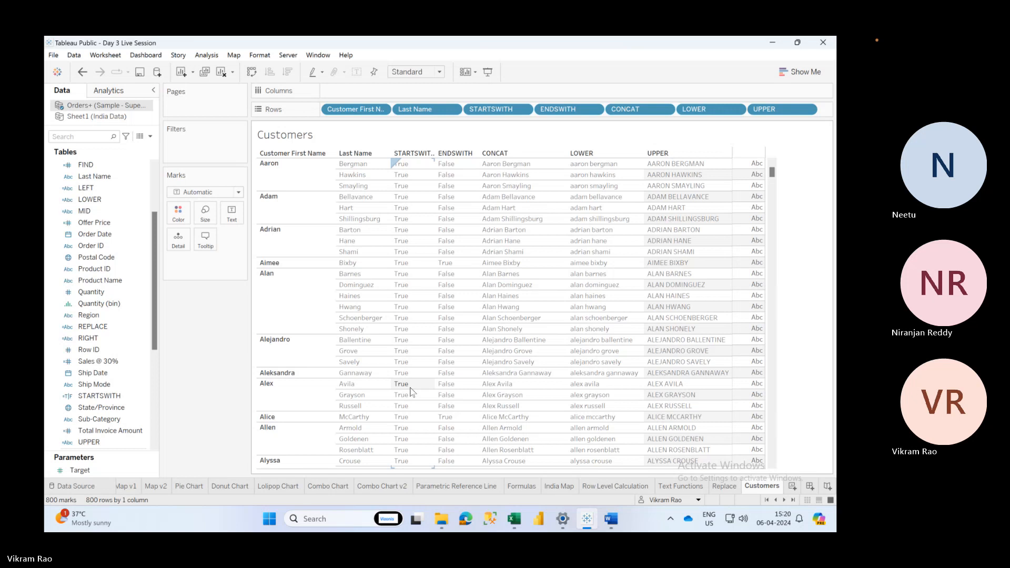
Set the worksheet's default font colour to black and close the font formatting
left_click(262, 57)
left_click(273, 105)
left_click(147, 159)
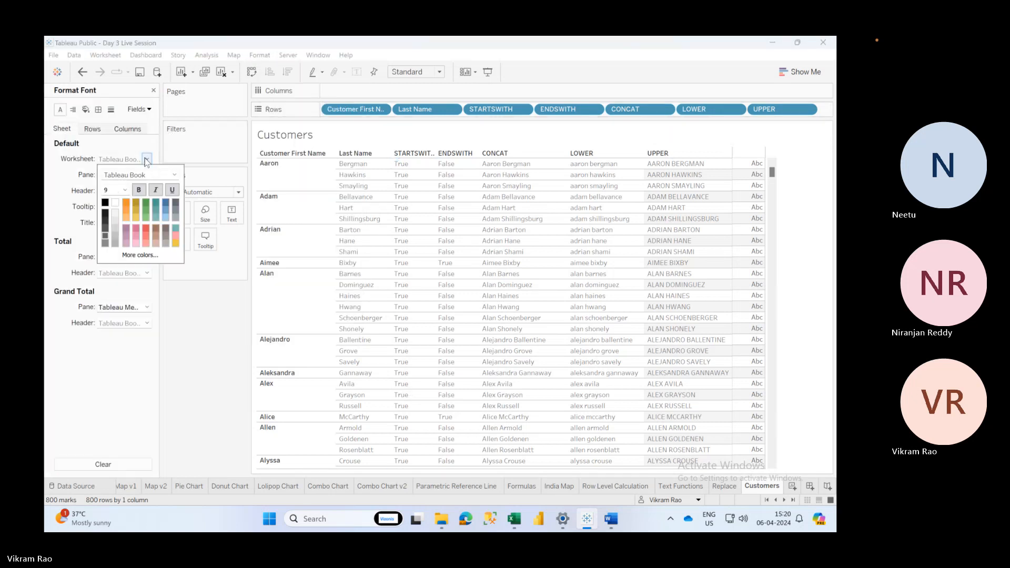
left_click(106, 203)
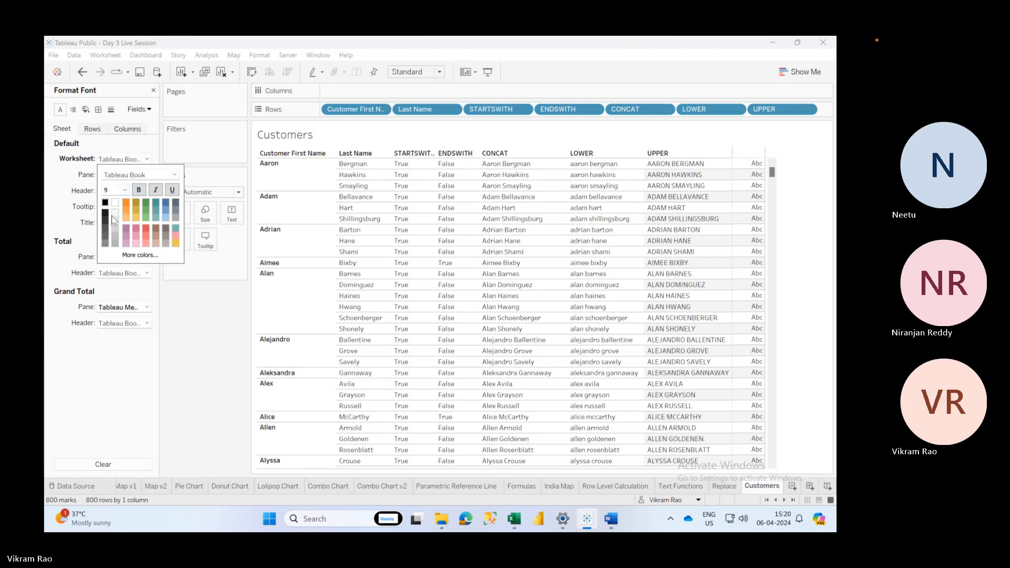
left_click(190, 364)
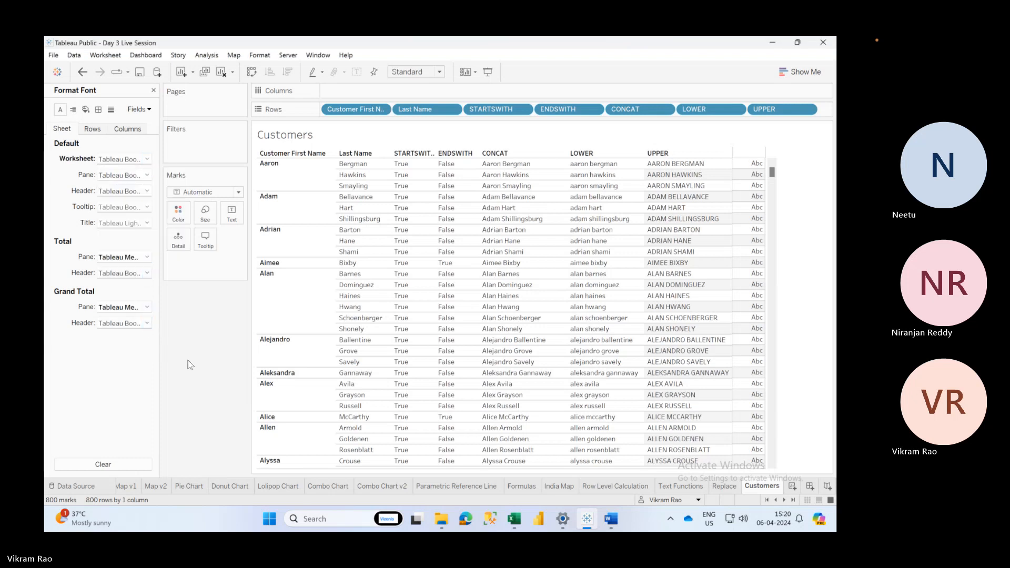
left_click(152, 91)
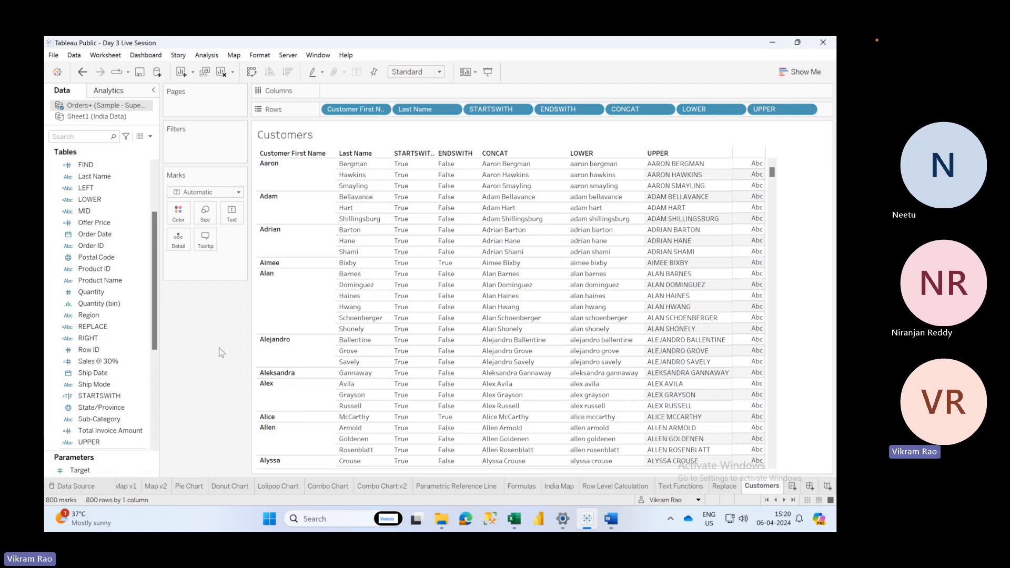
Create a calculated field with the formula PROPER([CONCAT])
left_click(150, 136)
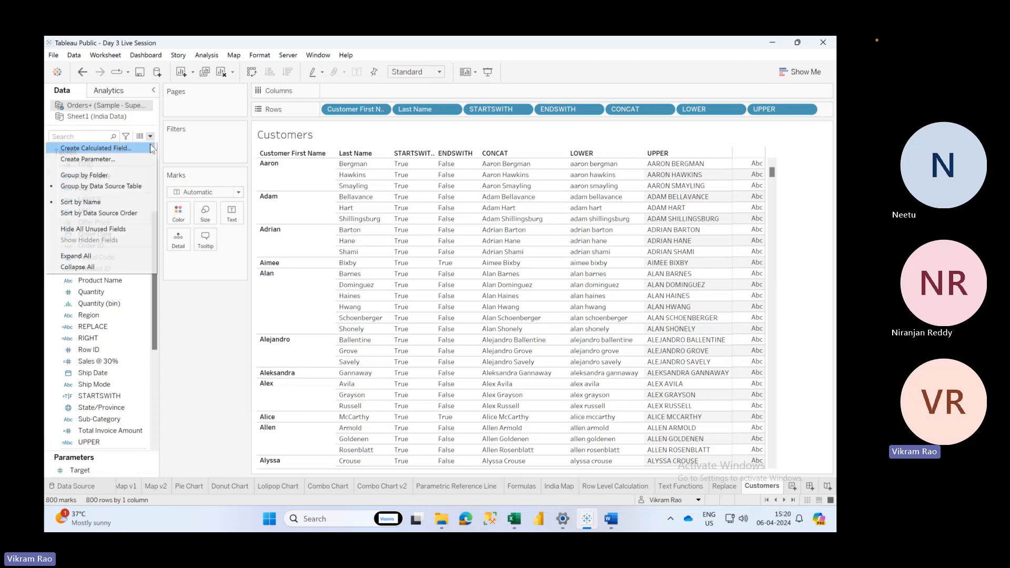
left_click(150, 148)
type("P")
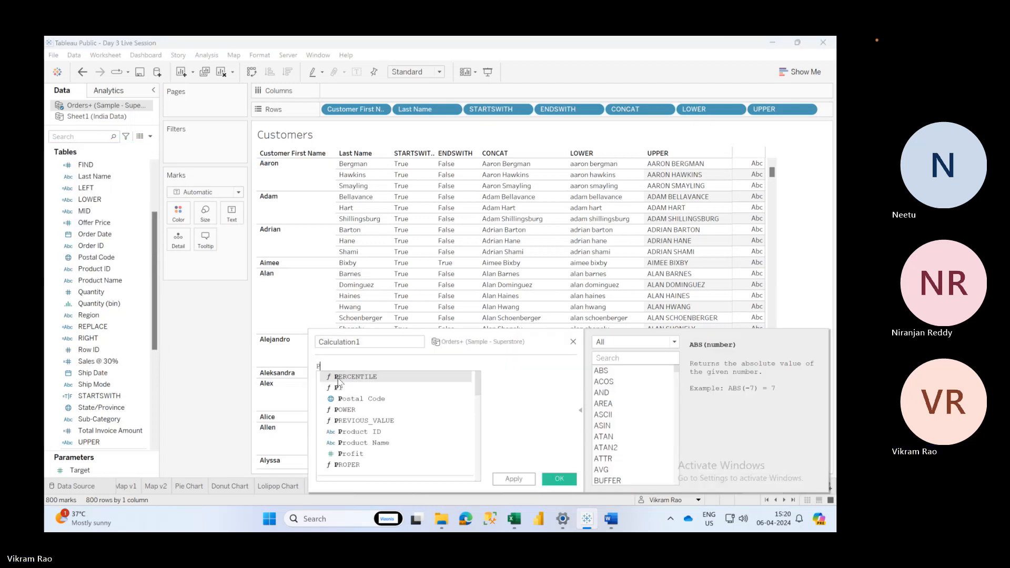
type("ROP")
left_click(337, 378)
type("[CONCAT]")
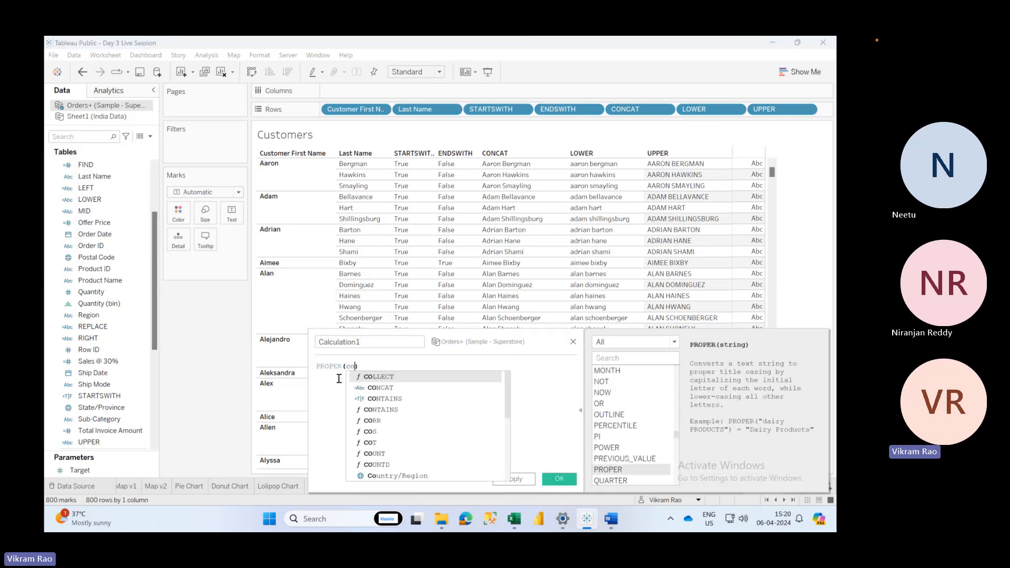
key("Return")
Name the calculation PROPER, apply it and add the field to the rows after UPPER
left_click(378, 339)
double_click(378, 338)
type("PROPER")
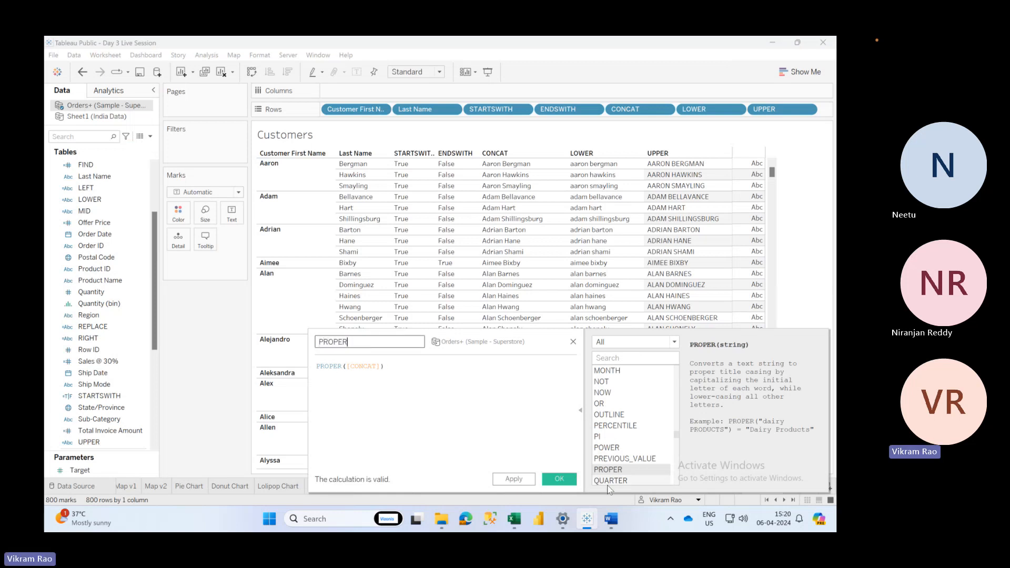
left_click(514, 480)
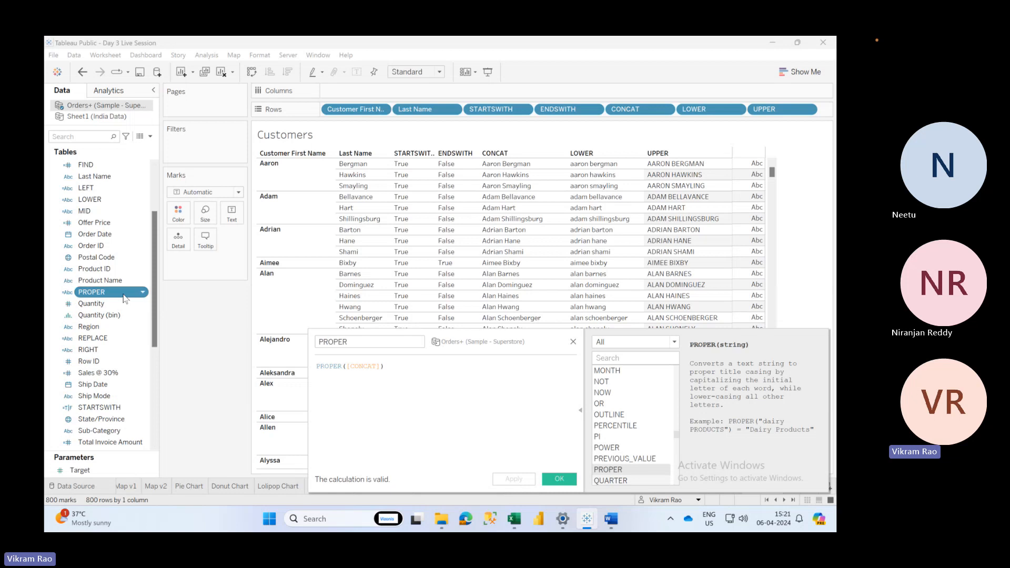
left_click_drag(92, 292, 825, 116)
left_click(558, 479)
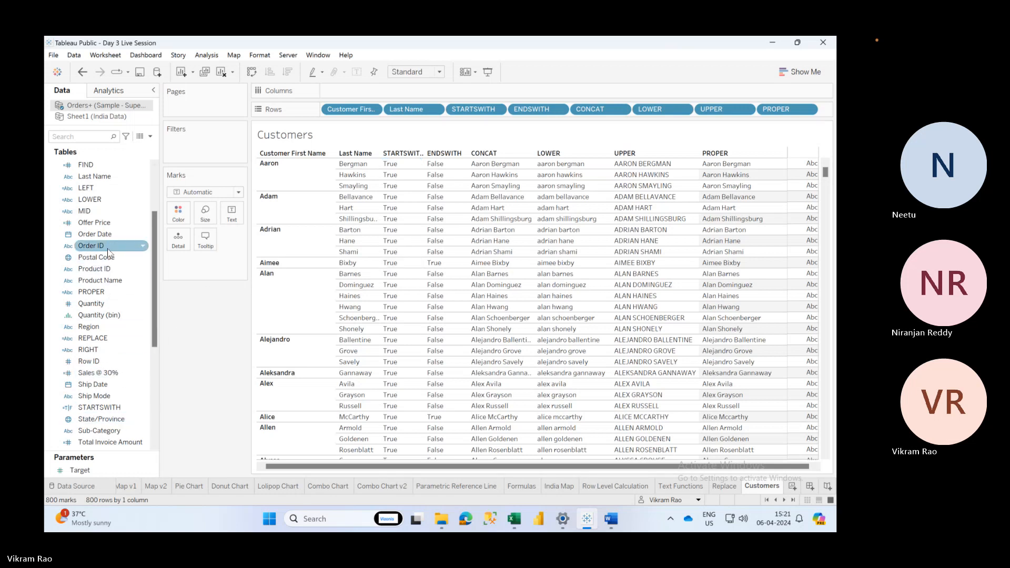
Reopen the PROPER calculation, browse the String functions, read the SPLIT description and close the calculation without changes
right_click(109, 293)
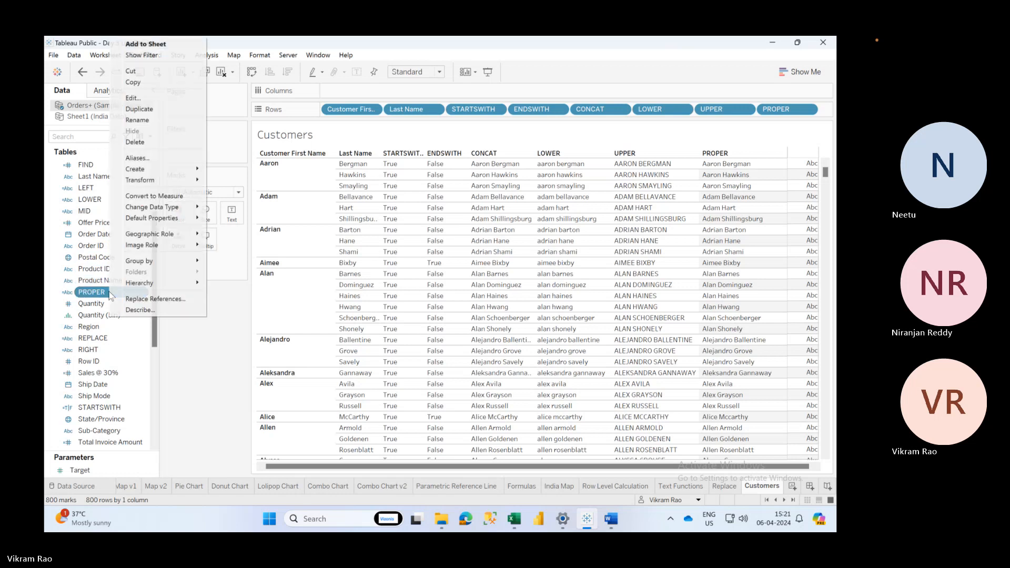
left_click(133, 98)
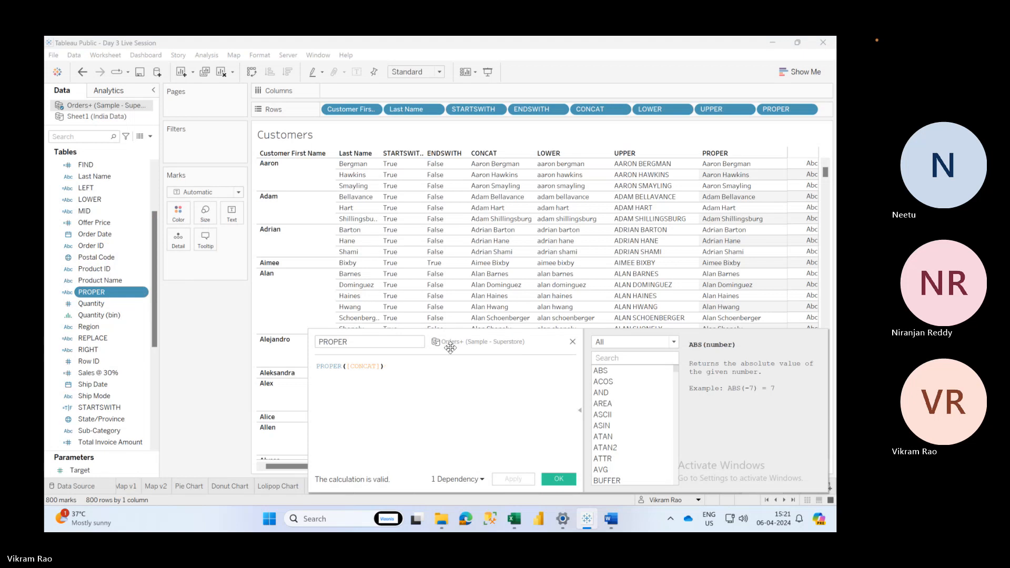
left_click_drag(450, 348, 434, 242)
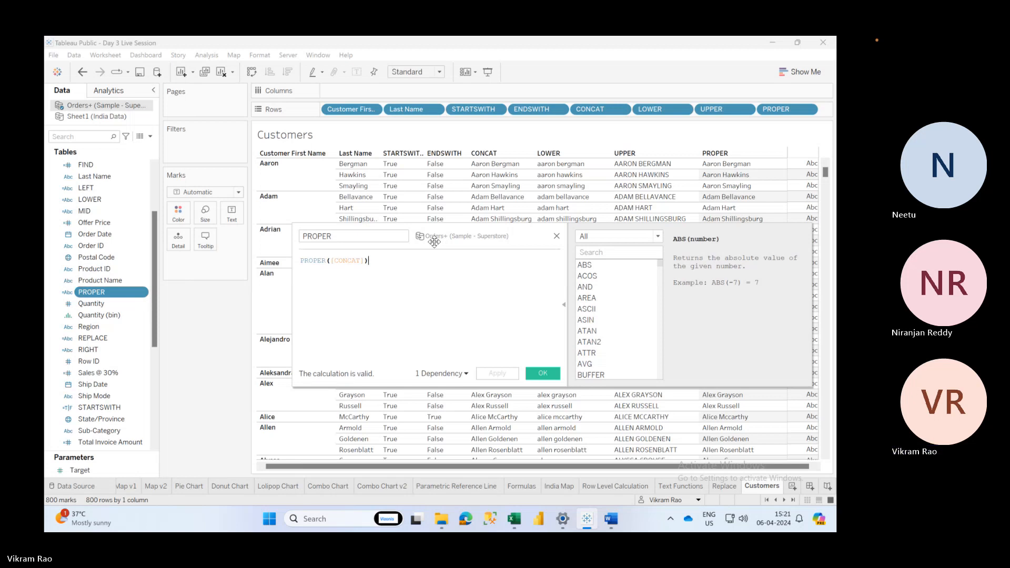
left_click(615, 238)
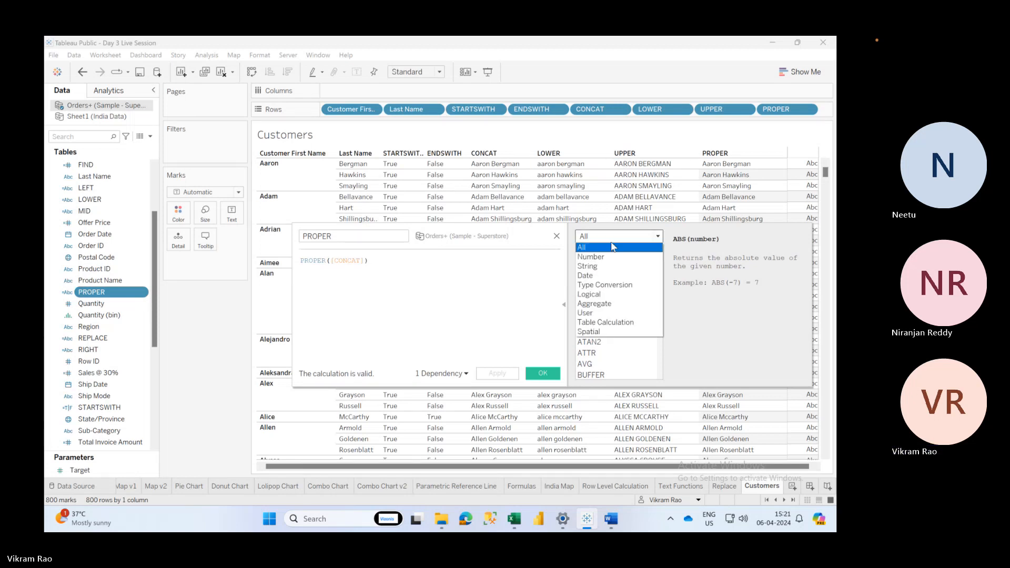
left_click(595, 266)
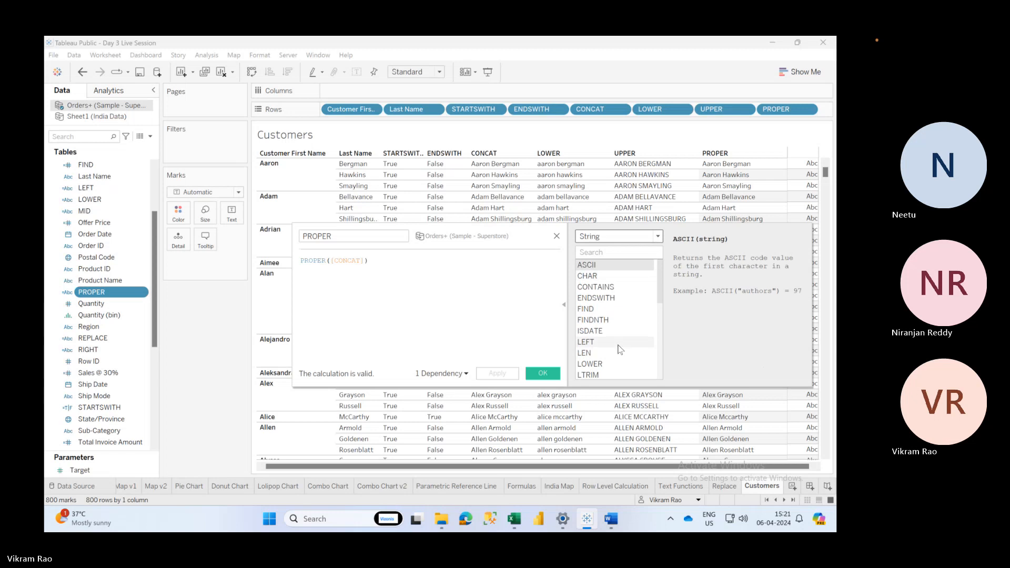
scroll(620, 350, "down", 1)
scroll(619, 350, "down", 2)
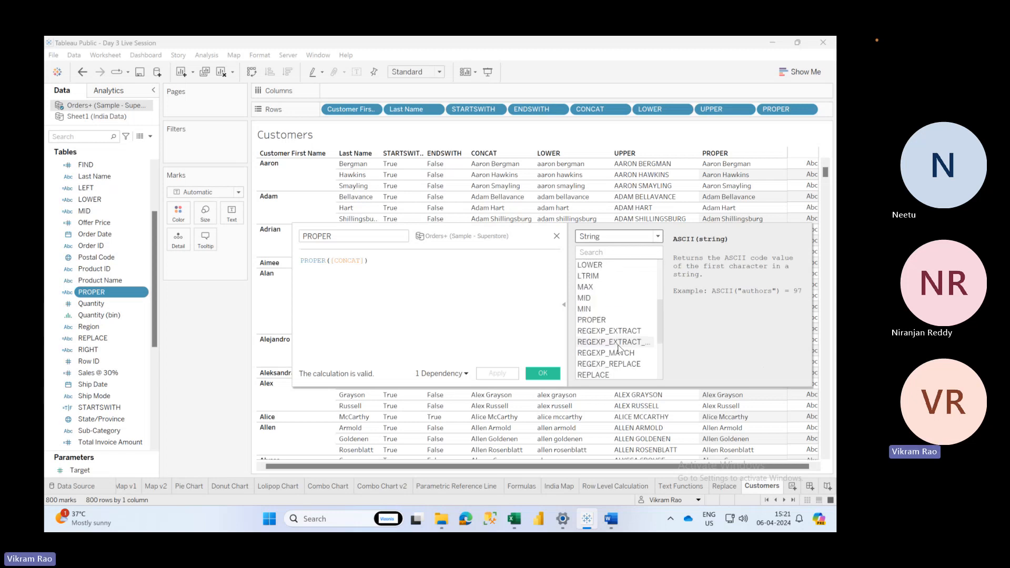
scroll(619, 348, "down", 3)
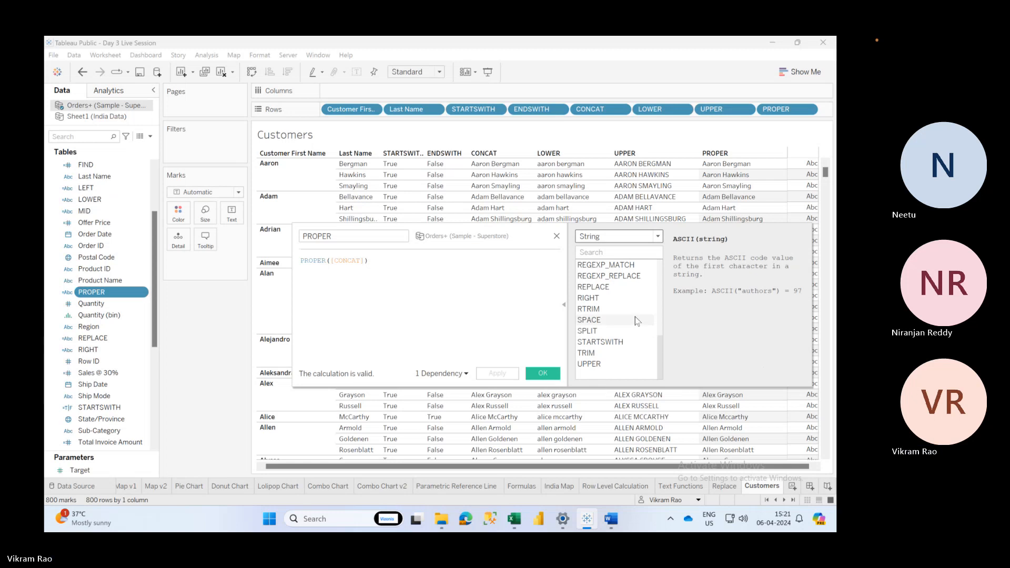
scroll(636, 319, "up", 1)
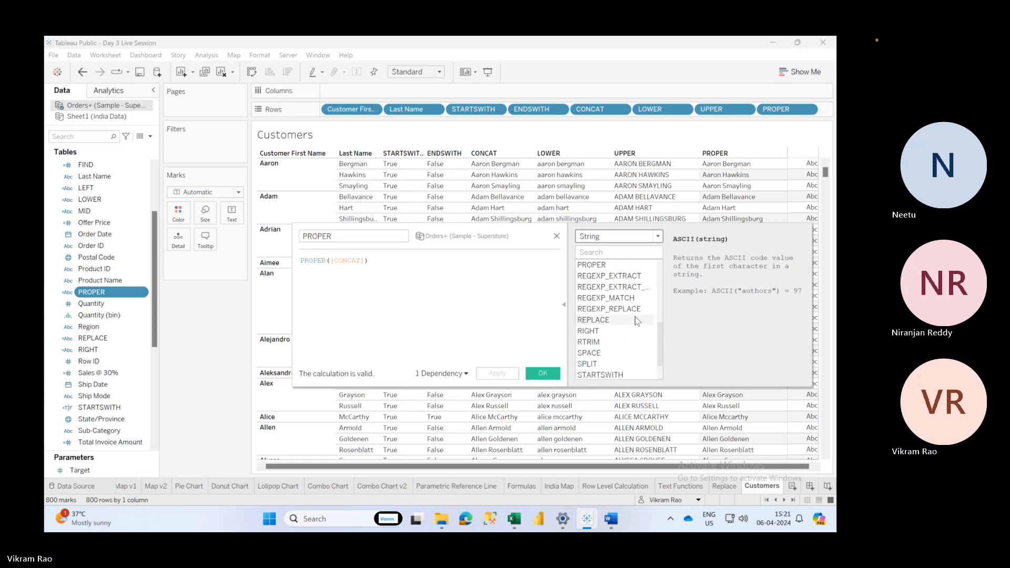
scroll(624, 332, "down", 1)
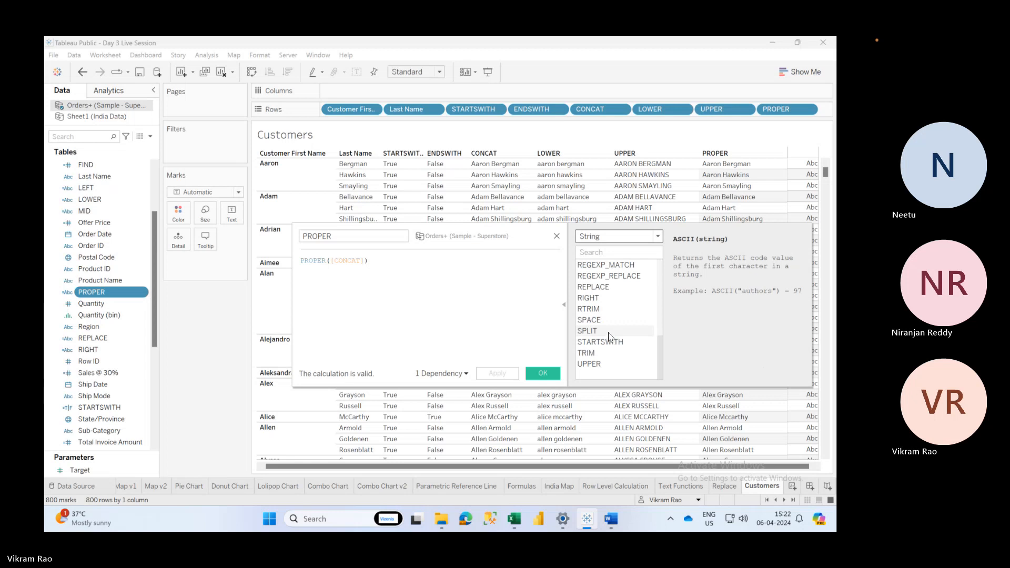
left_click(609, 333)
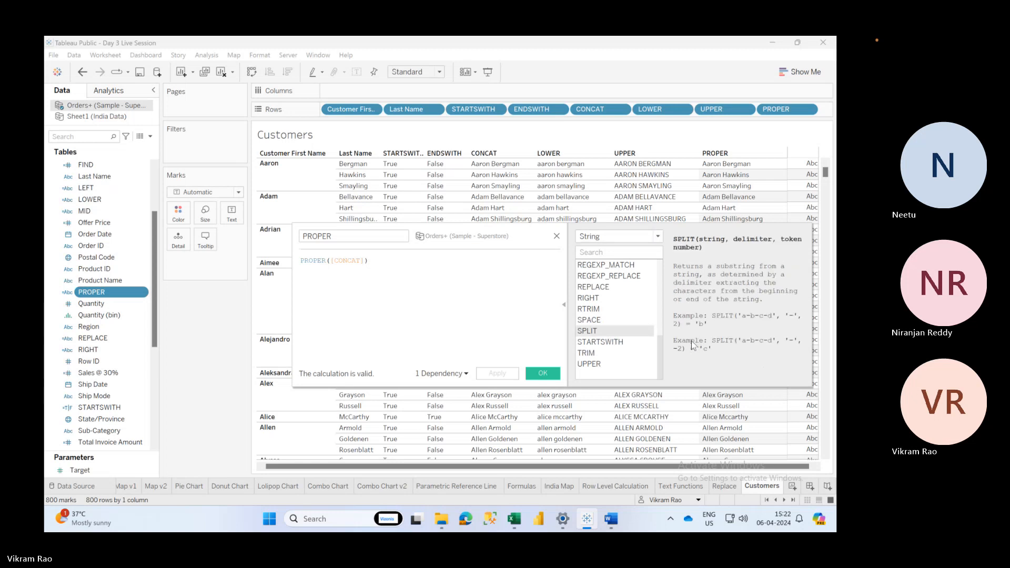
left_click(556, 236)
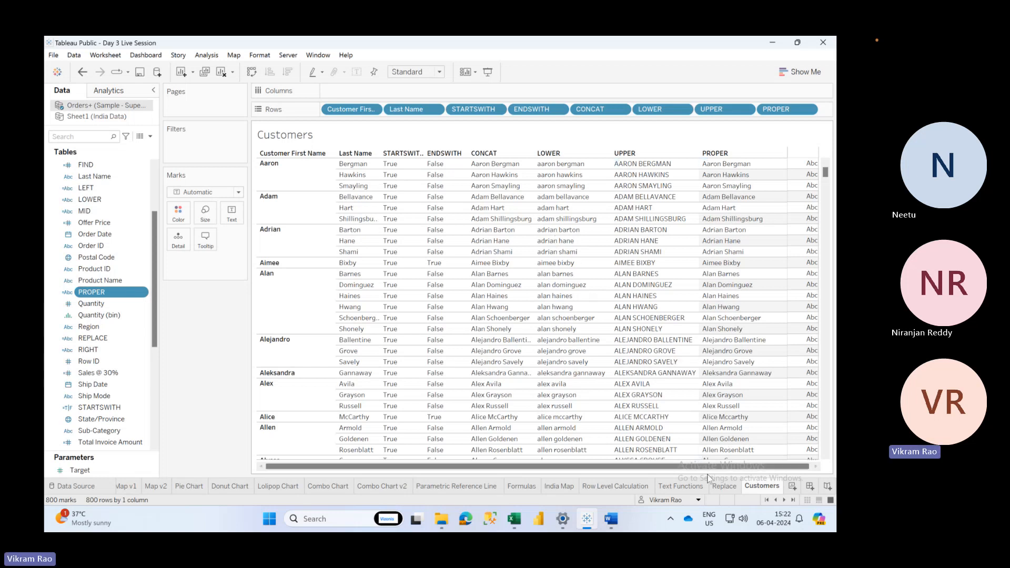
In the Text Functions sheet, create a calculated field with the formula SPLIT([Order ID],"-",3)
left_click(723, 486)
left_click(690, 489)
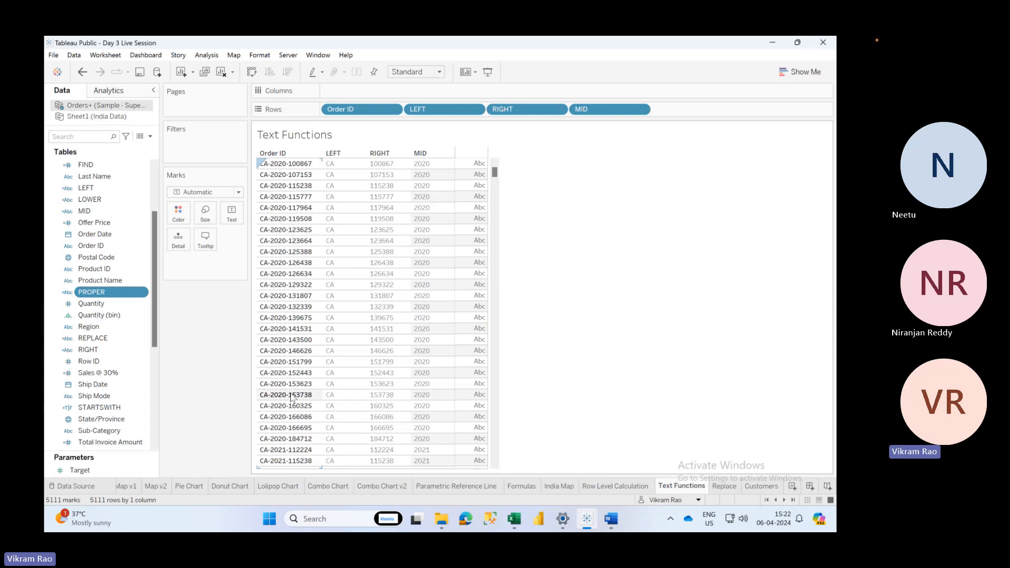
left_click(150, 137)
left_click(135, 145)
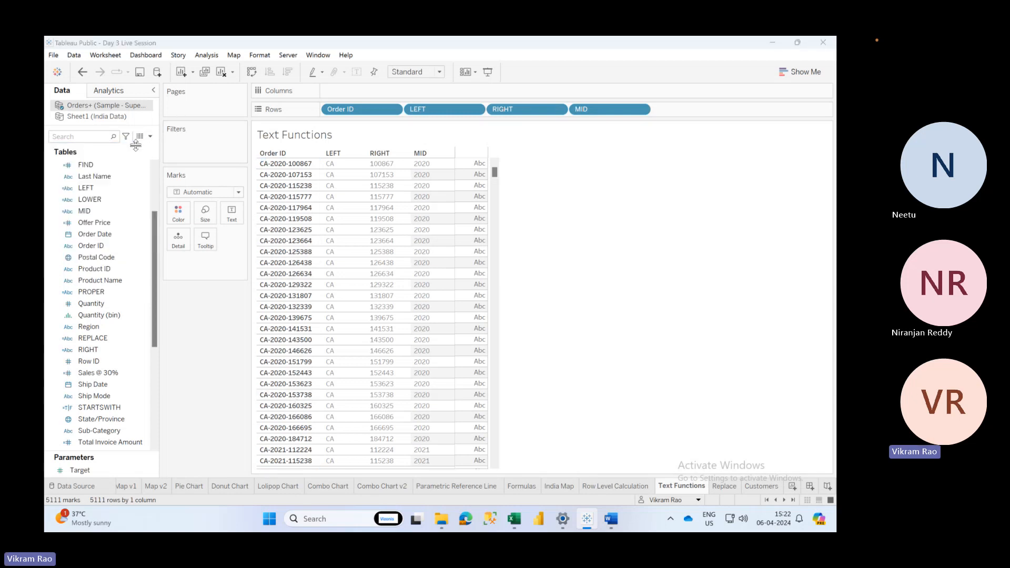
left_click(355, 311)
type("split")
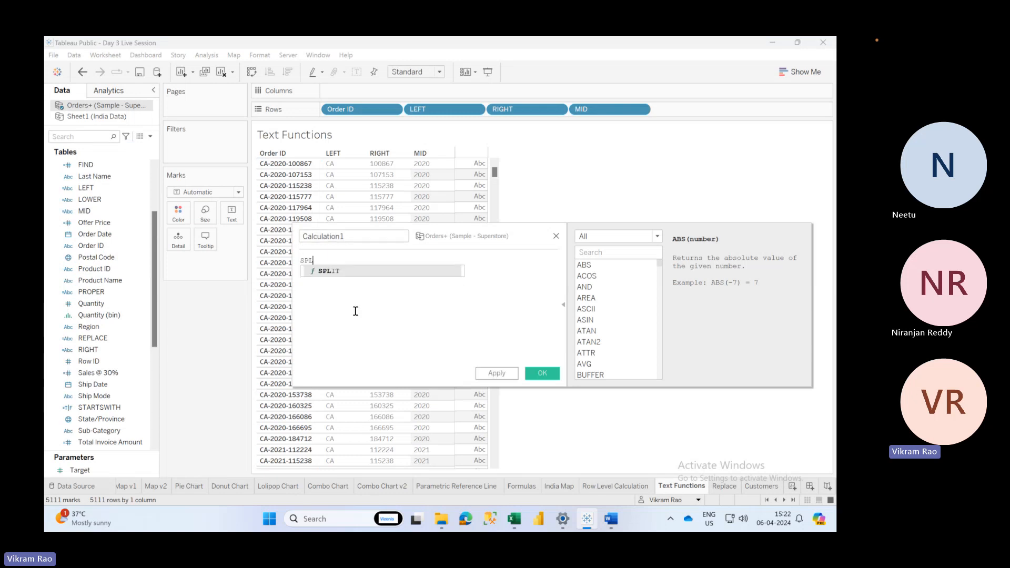
key("Return")
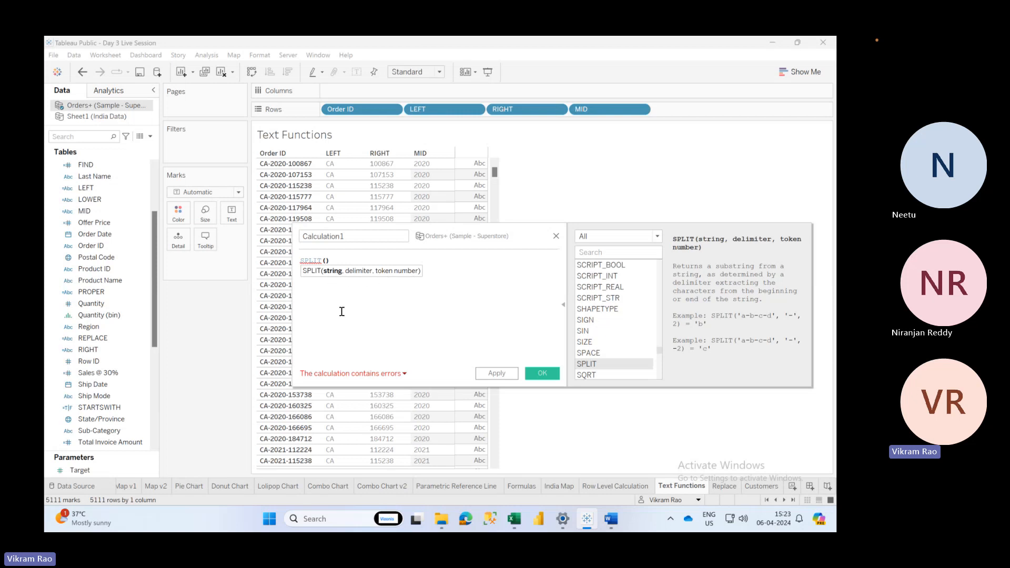
type("ord")
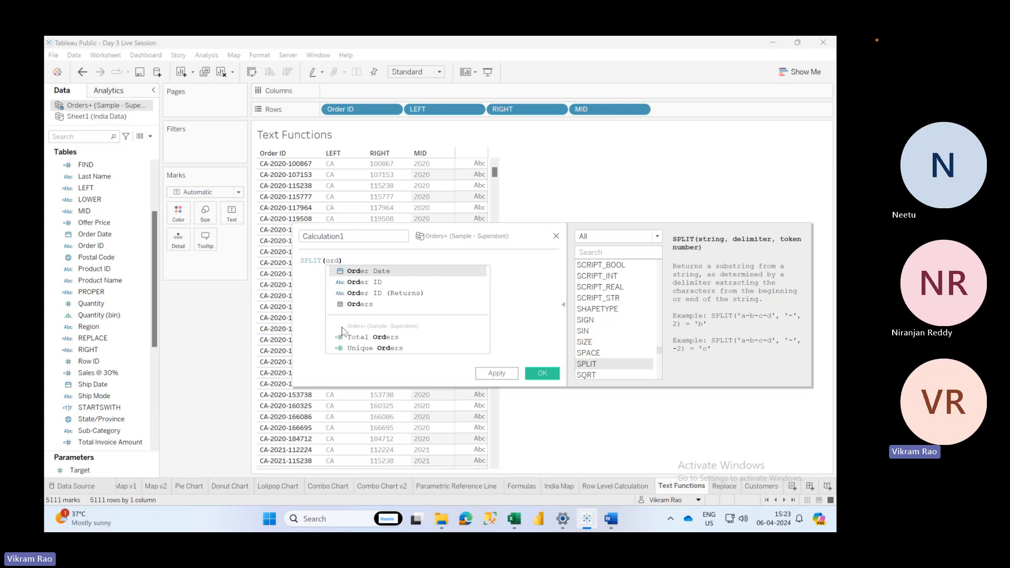
key("Down")
key("Return")
type(",")
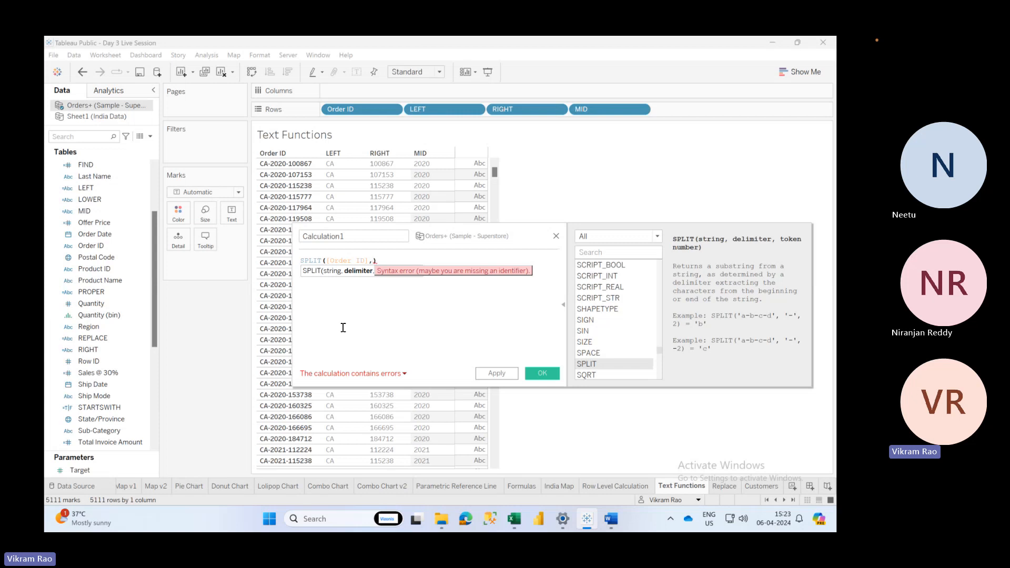
type("\"-\",")
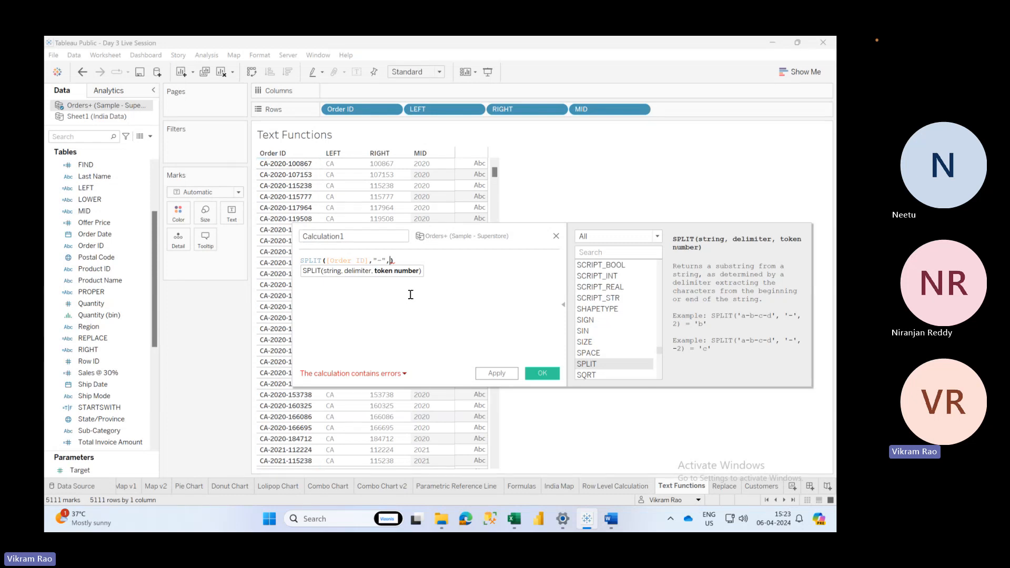
type("3")
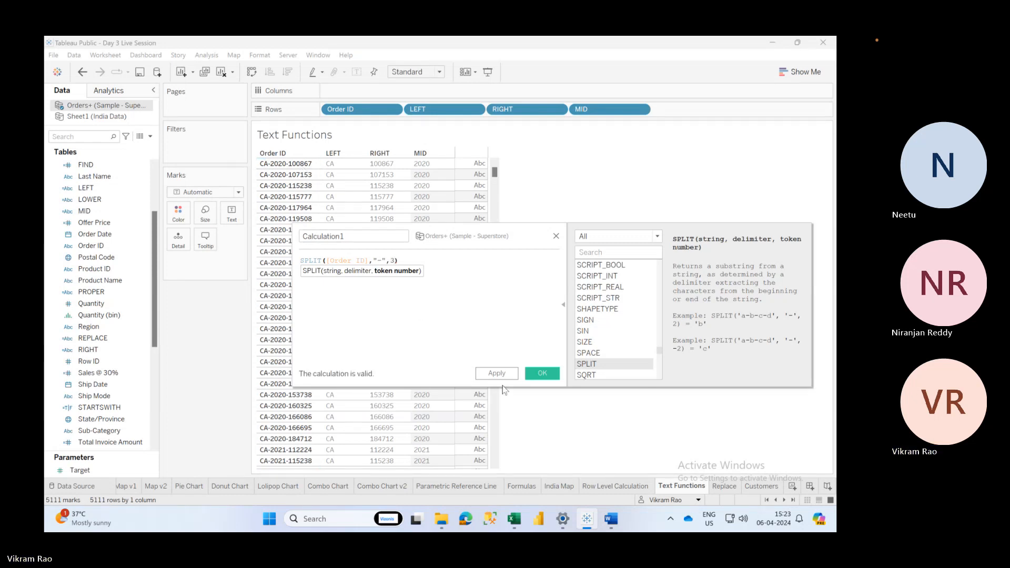
Name the calculation SPLIT, apply it and add the field to the rows after MID
left_click(351, 234)
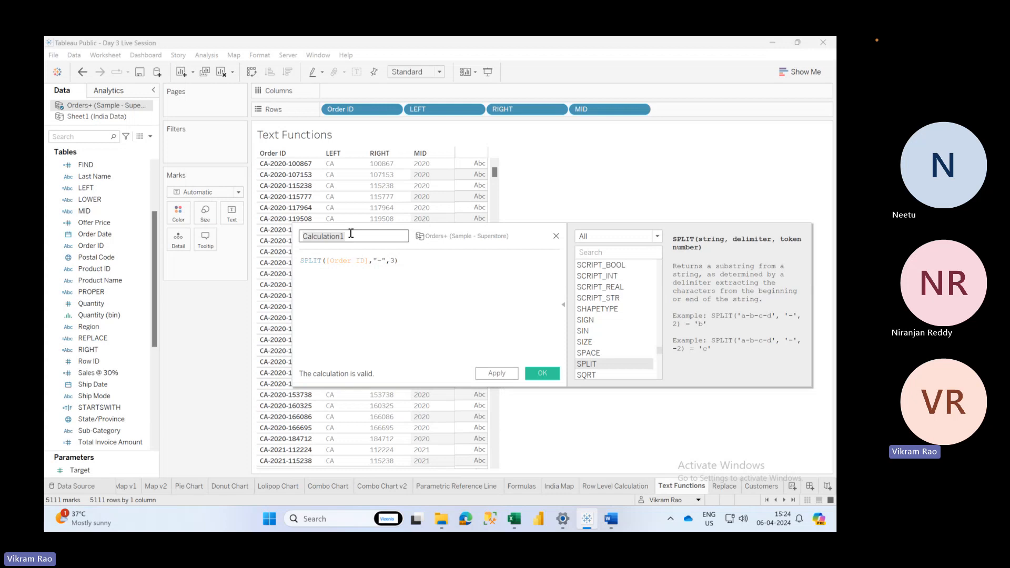
key("ctrl+a")
type("SPLIT")
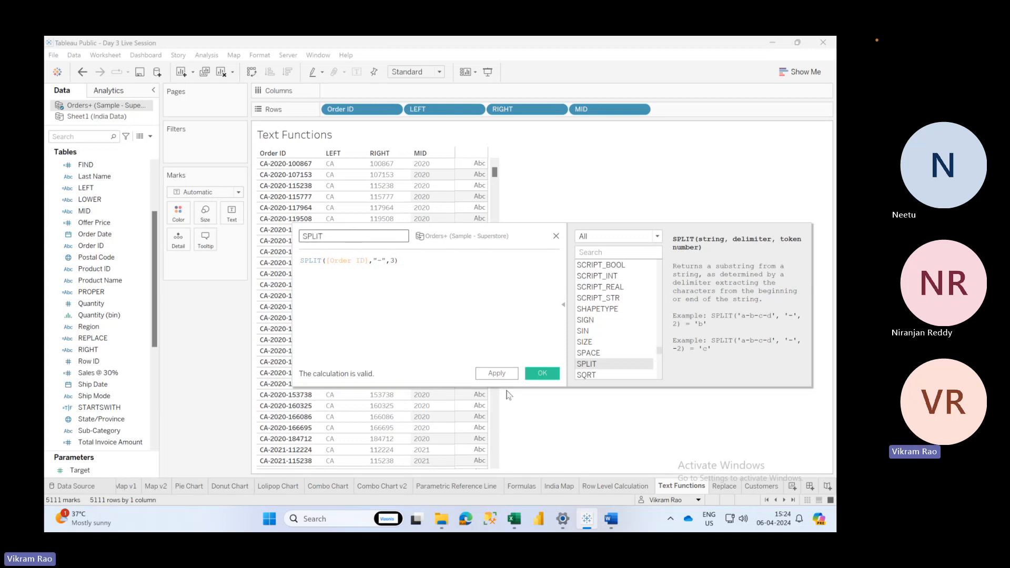
left_click(497, 372)
left_click_drag(132, 410, 672, 109)
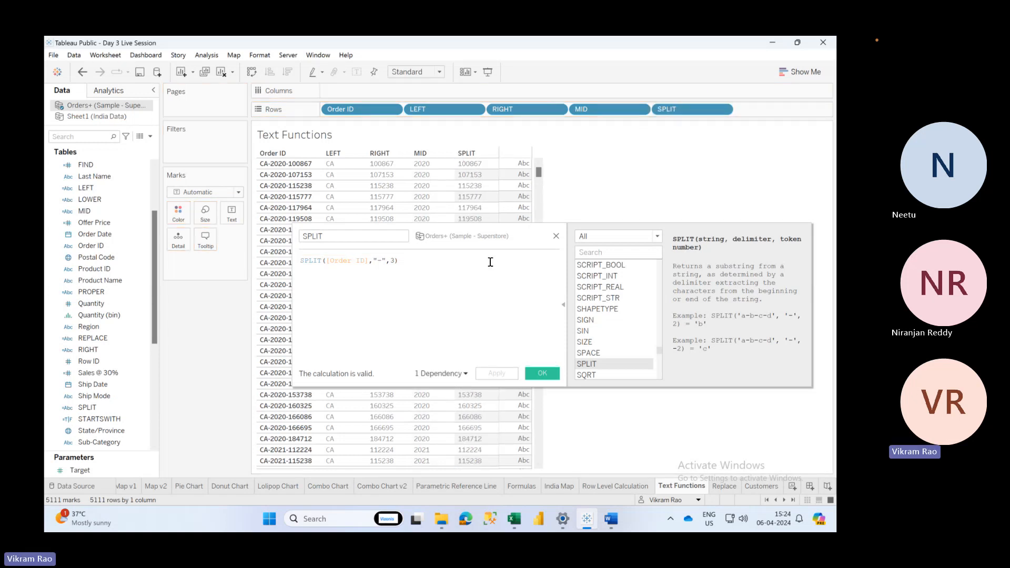
Change the token number in the SPLIT formula to 2 and apply the calculation
left_click(398, 261)
key("BackSpace")
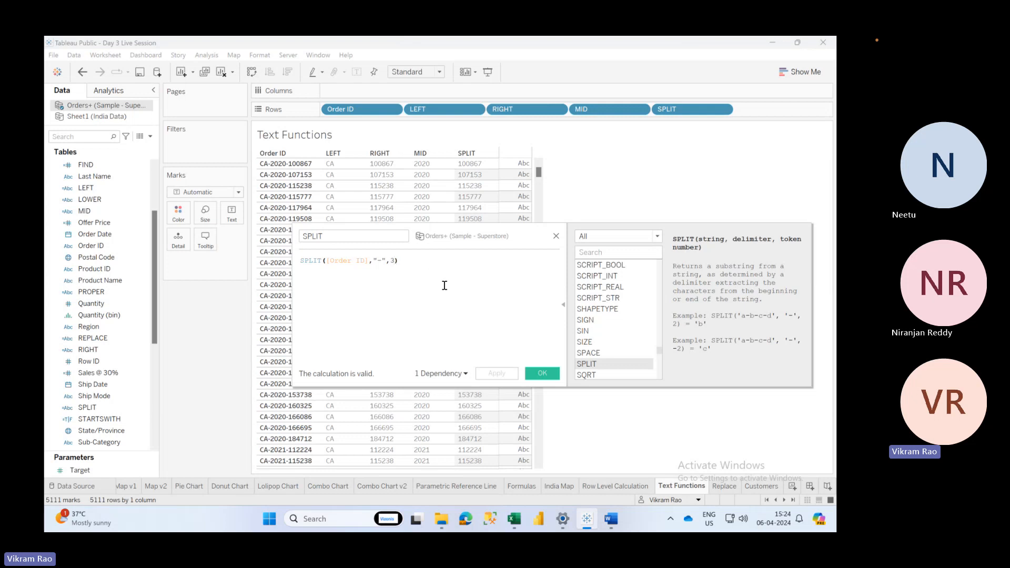
type("2")
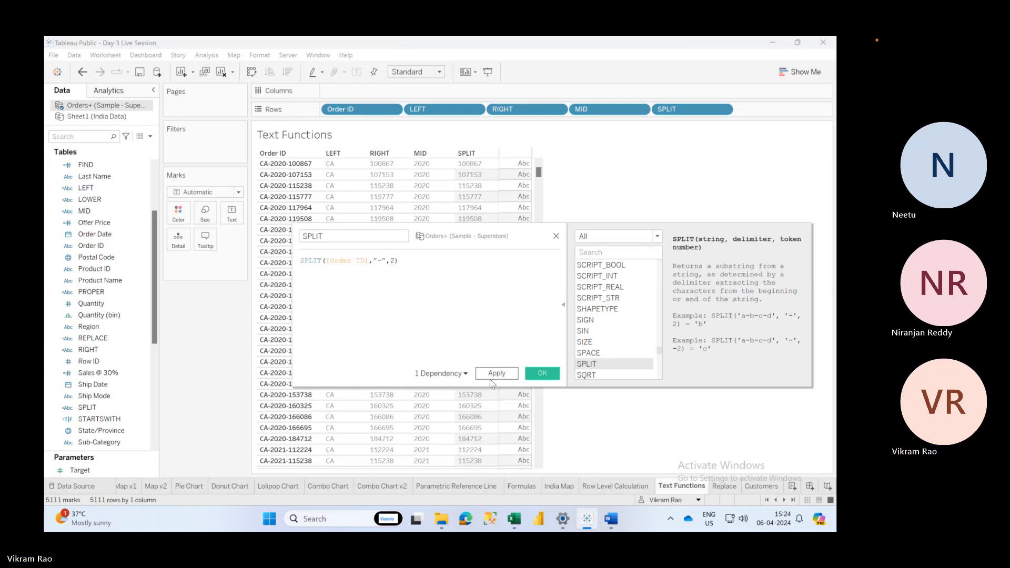
left_click(490, 378)
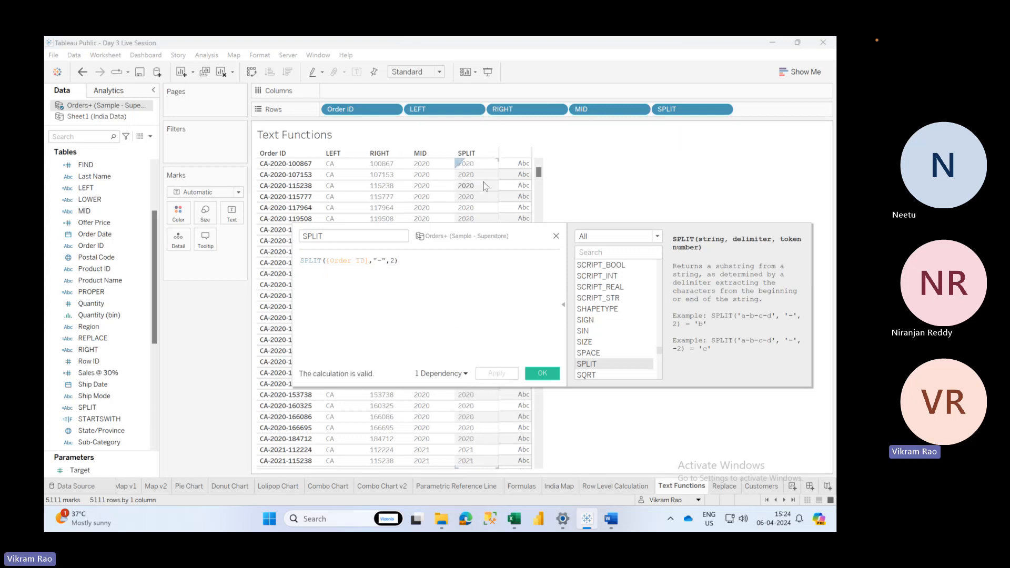
Change the token number in the SPLIT formula to 1 and apply the calculation
left_click(395, 261)
key("BackSpace")
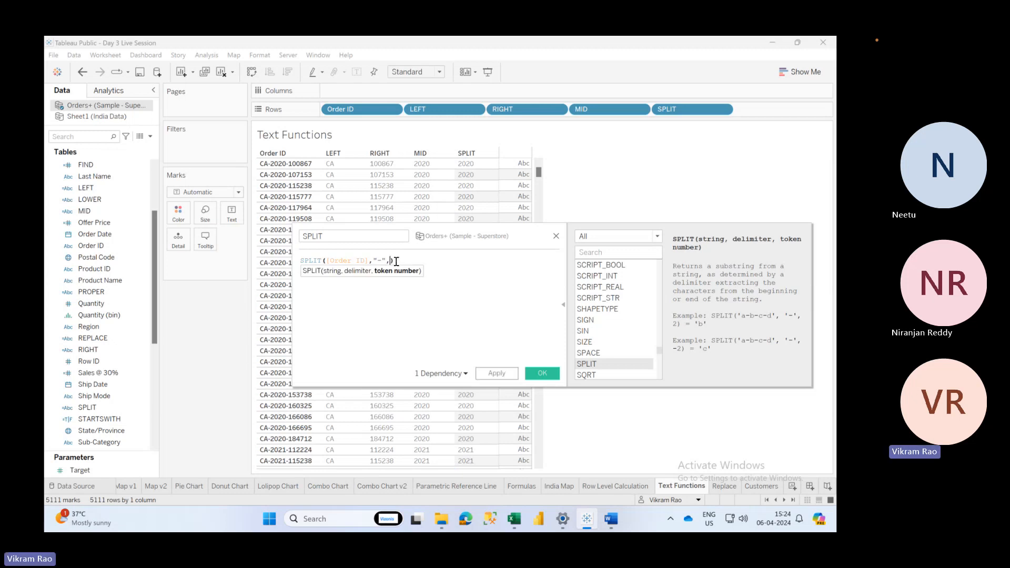
type("1")
left_click(495, 376)
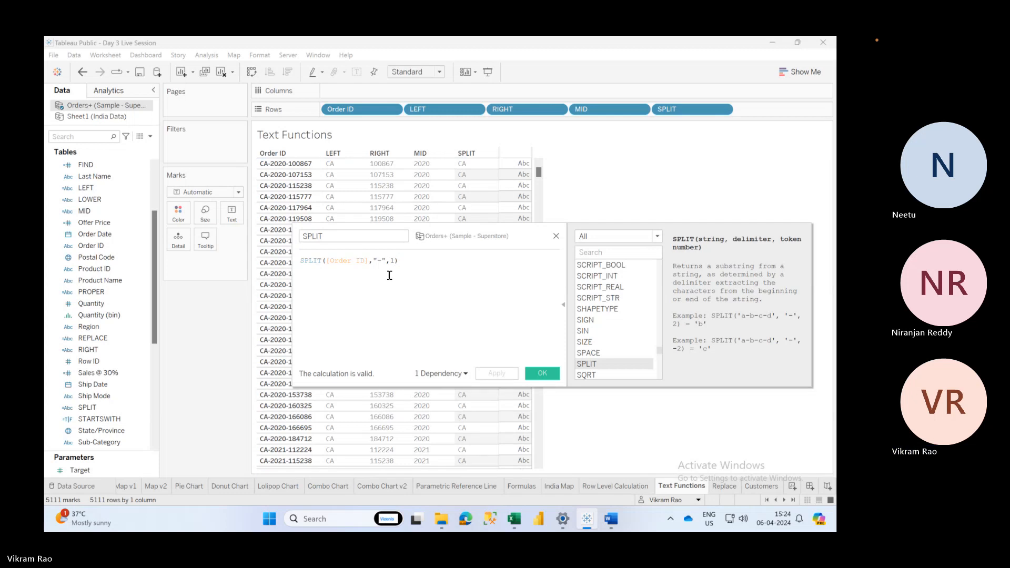
Filter the function reference to String functions, read the FINDNTH description, look through the remaining functions and collapse the reference
left_click(448, 312)
left_click(616, 237)
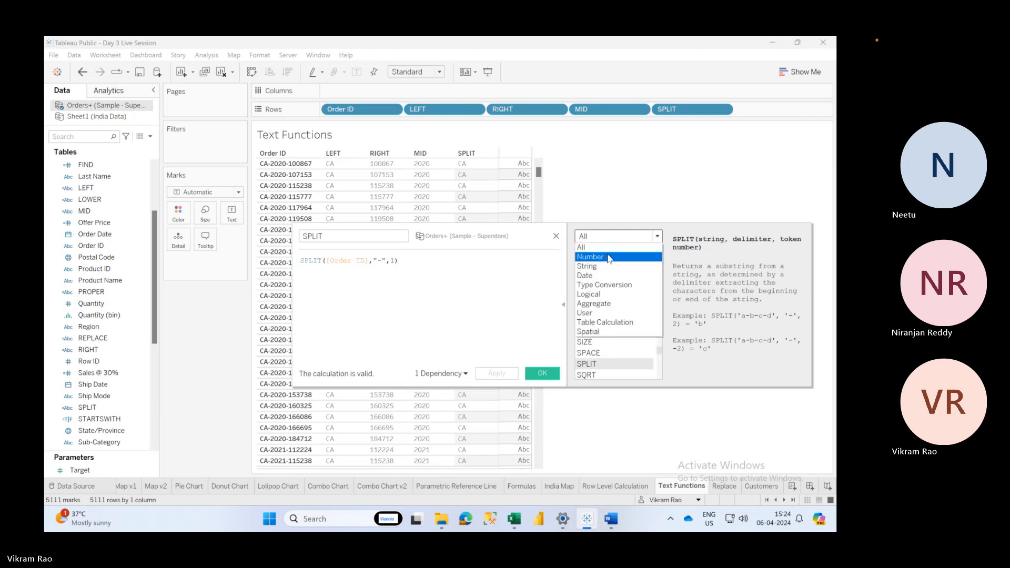
left_click(610, 266)
scroll(610, 316, "down", 1)
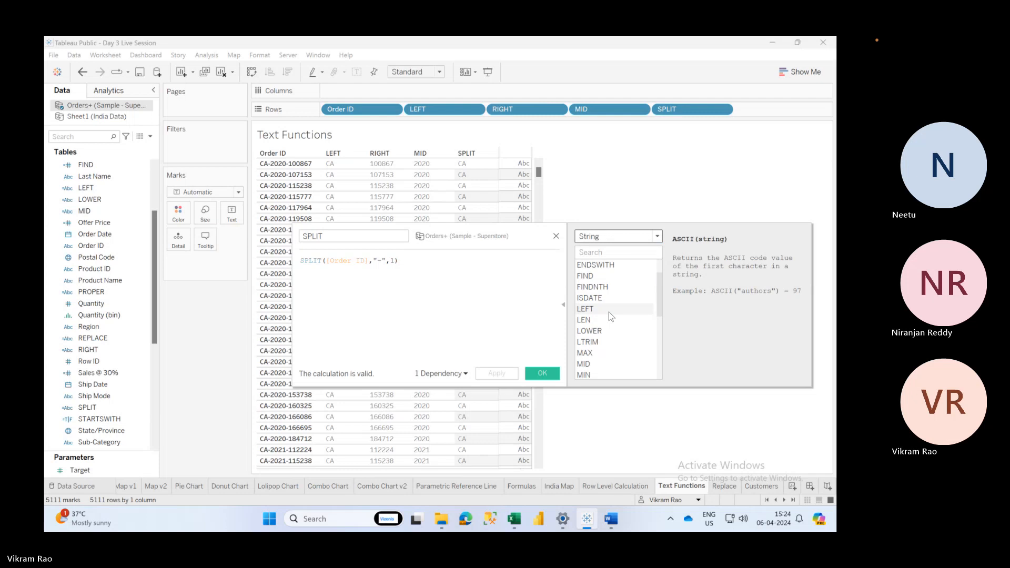
left_click(603, 291)
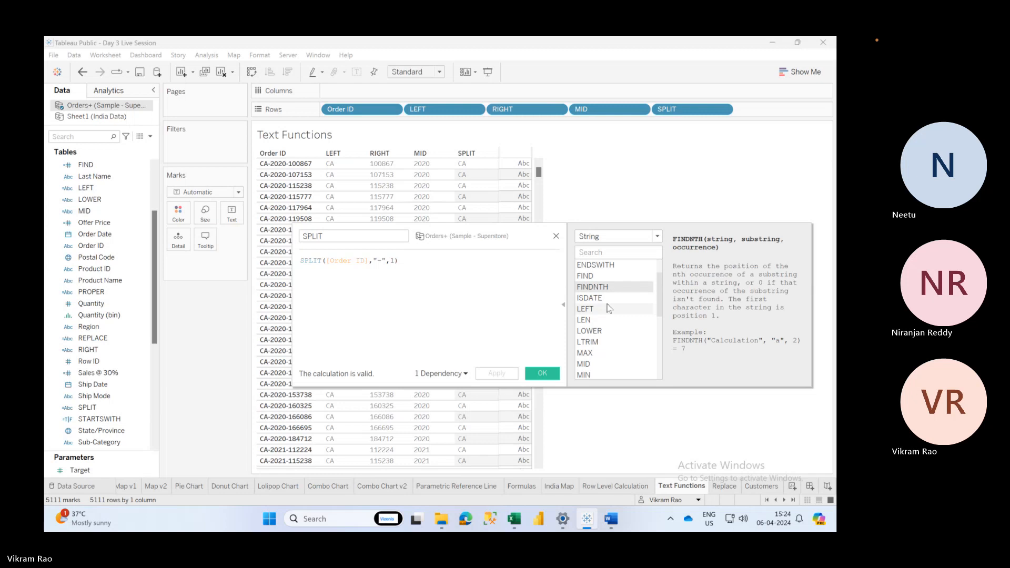
scroll(608, 308, "down", 3)
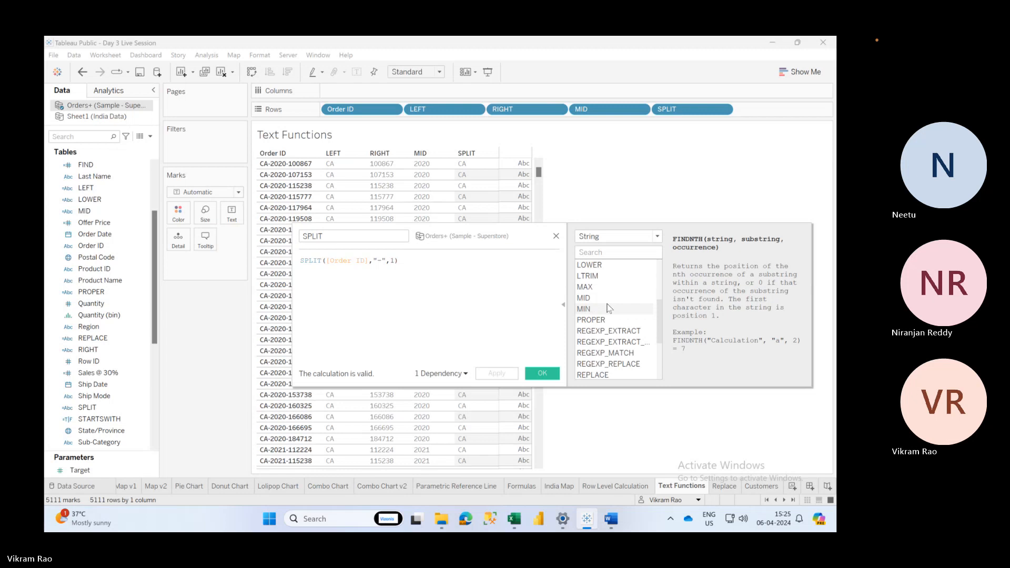
scroll(609, 308, "down", 1)
scroll(609, 308, "down", 2)
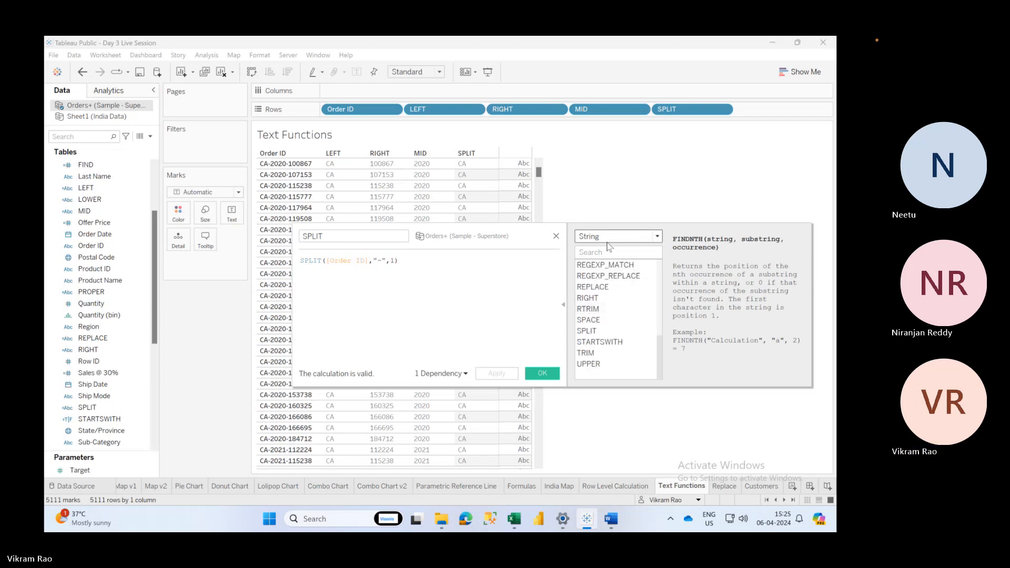
left_click(563, 305)
left_click(438, 311)
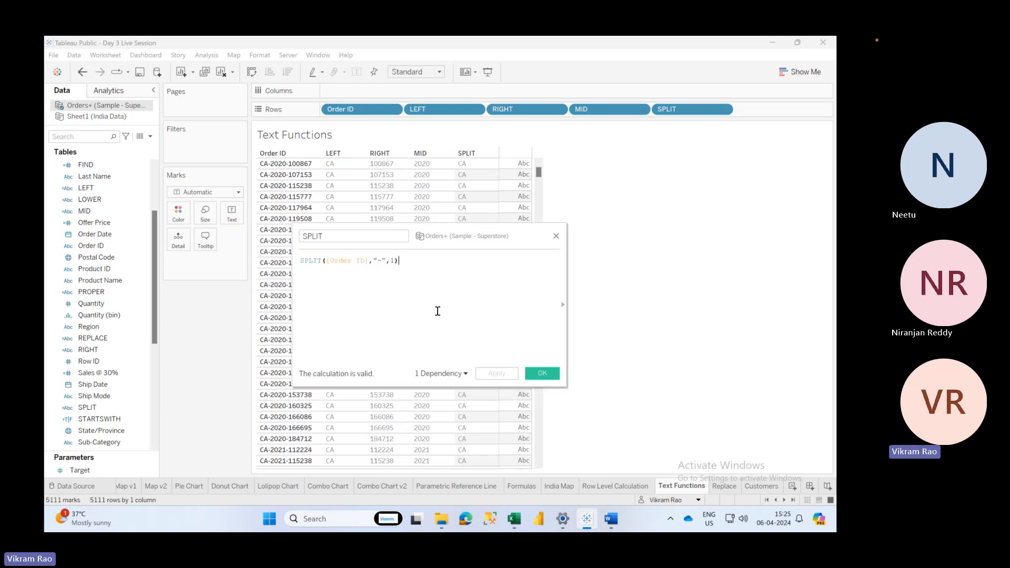
Try to apply the SPLIT formula with 0 as the token number
left_click(395, 261)
key("BackSpace")
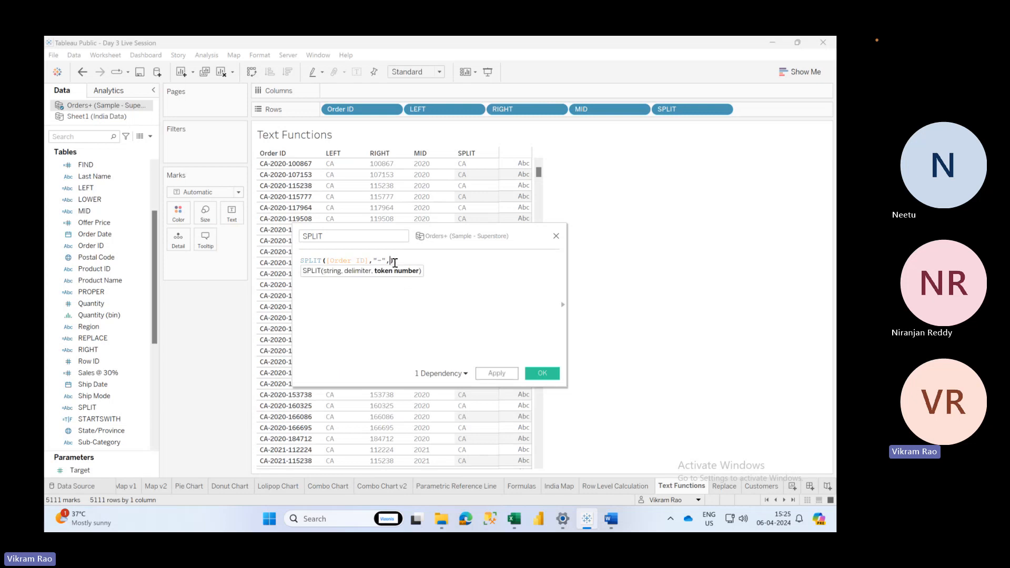
type("0")
left_click(489, 373)
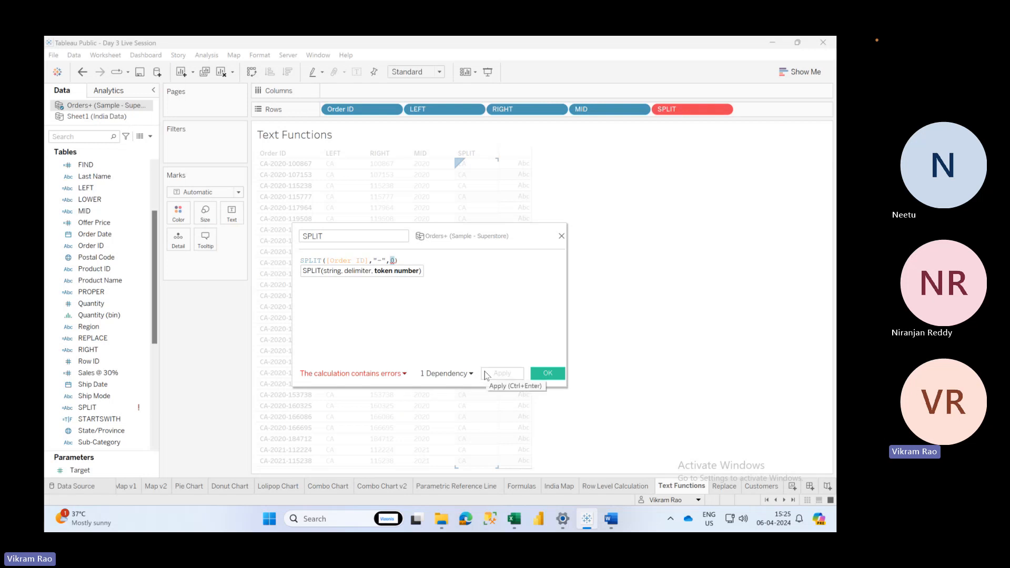
Restore the SPLIT formula's token number to 1 and reapply the calculation
left_click(396, 261)
key("BackSpace")
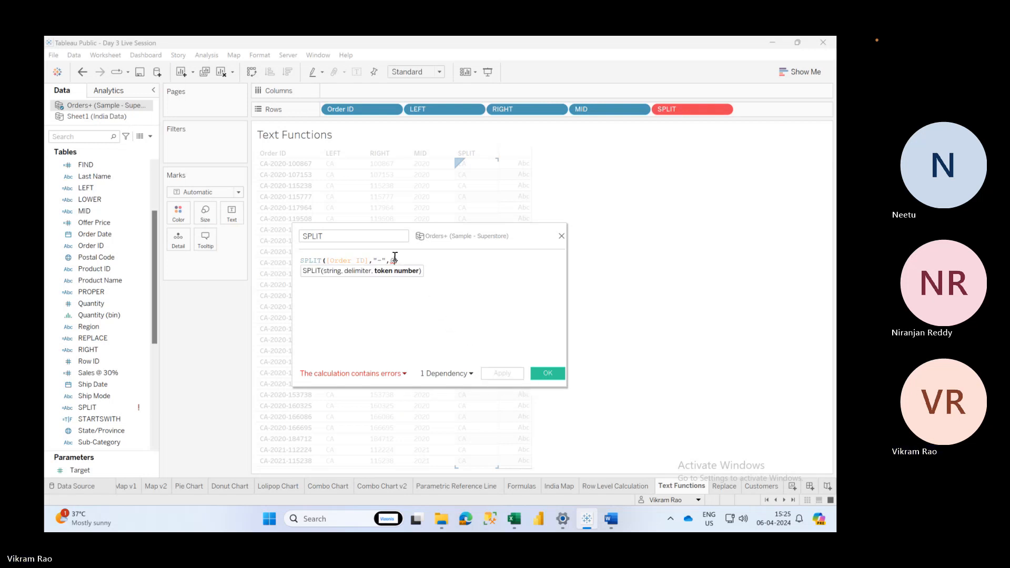
type("1")
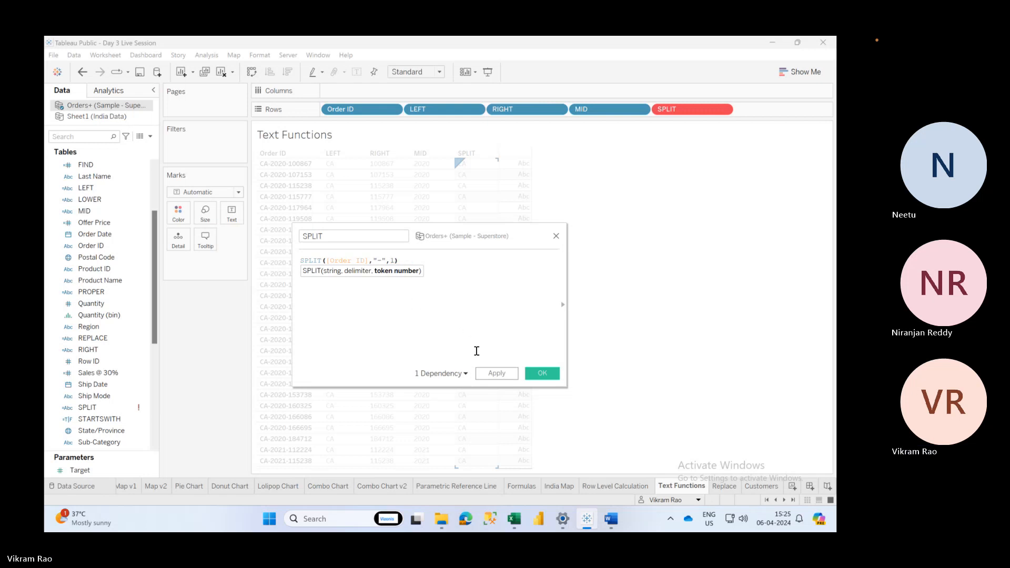
key("ctrl+Return")
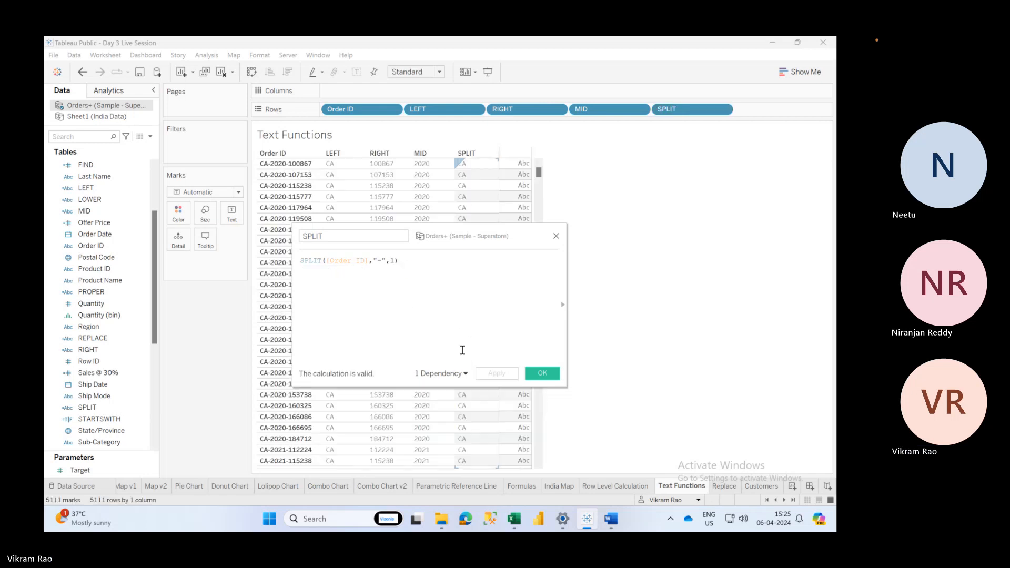